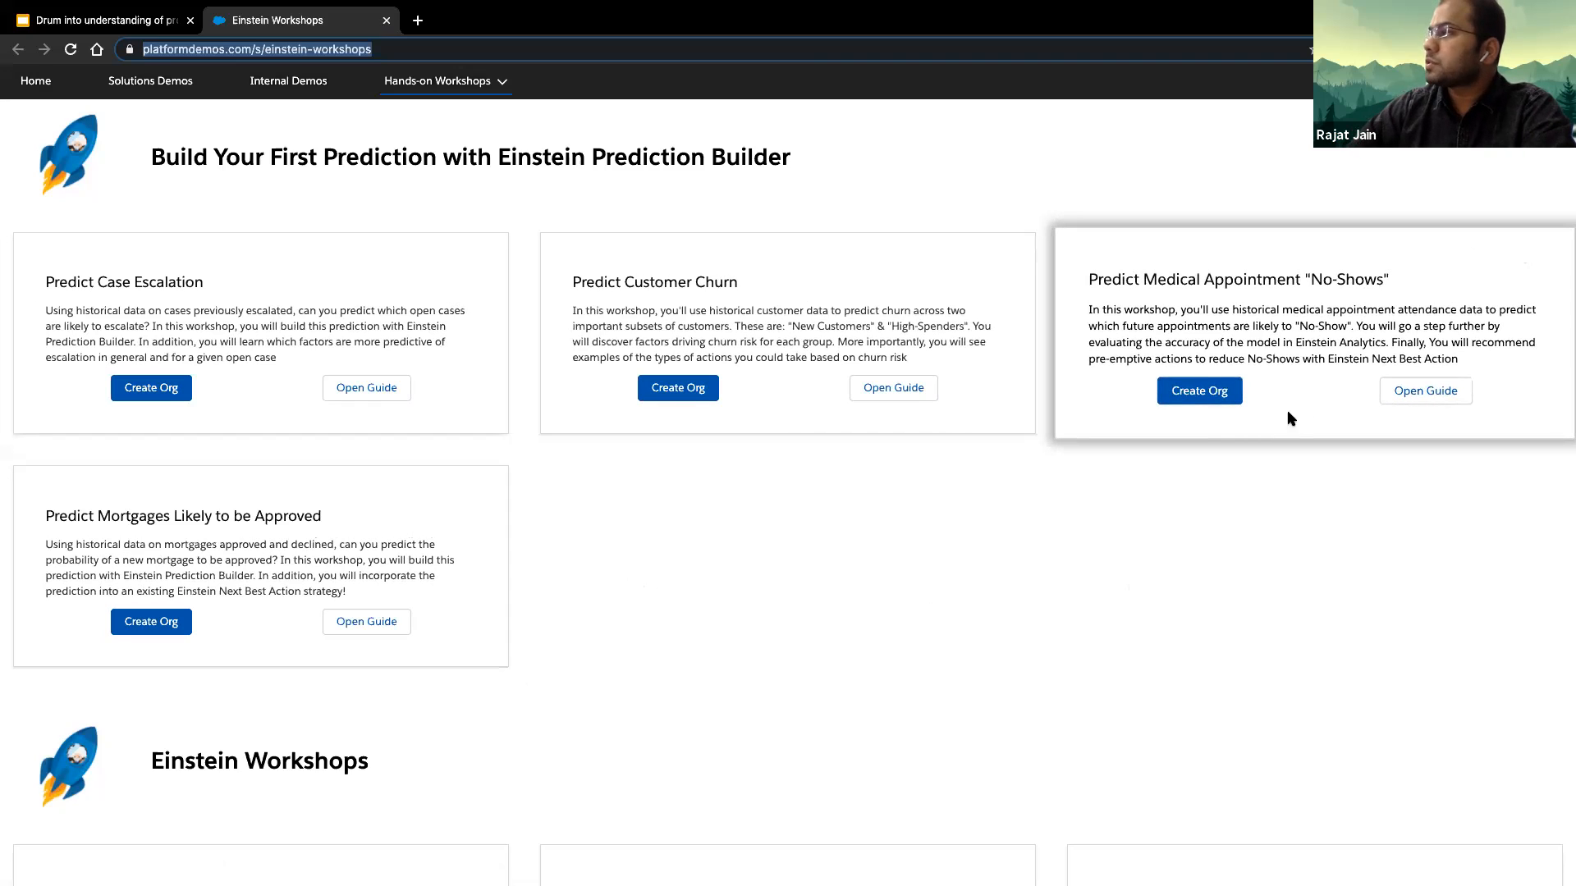
- Create an org for the Predict Medical Appointment "No-Shows" workshop and launch it once deployed
left_click(1213, 398)
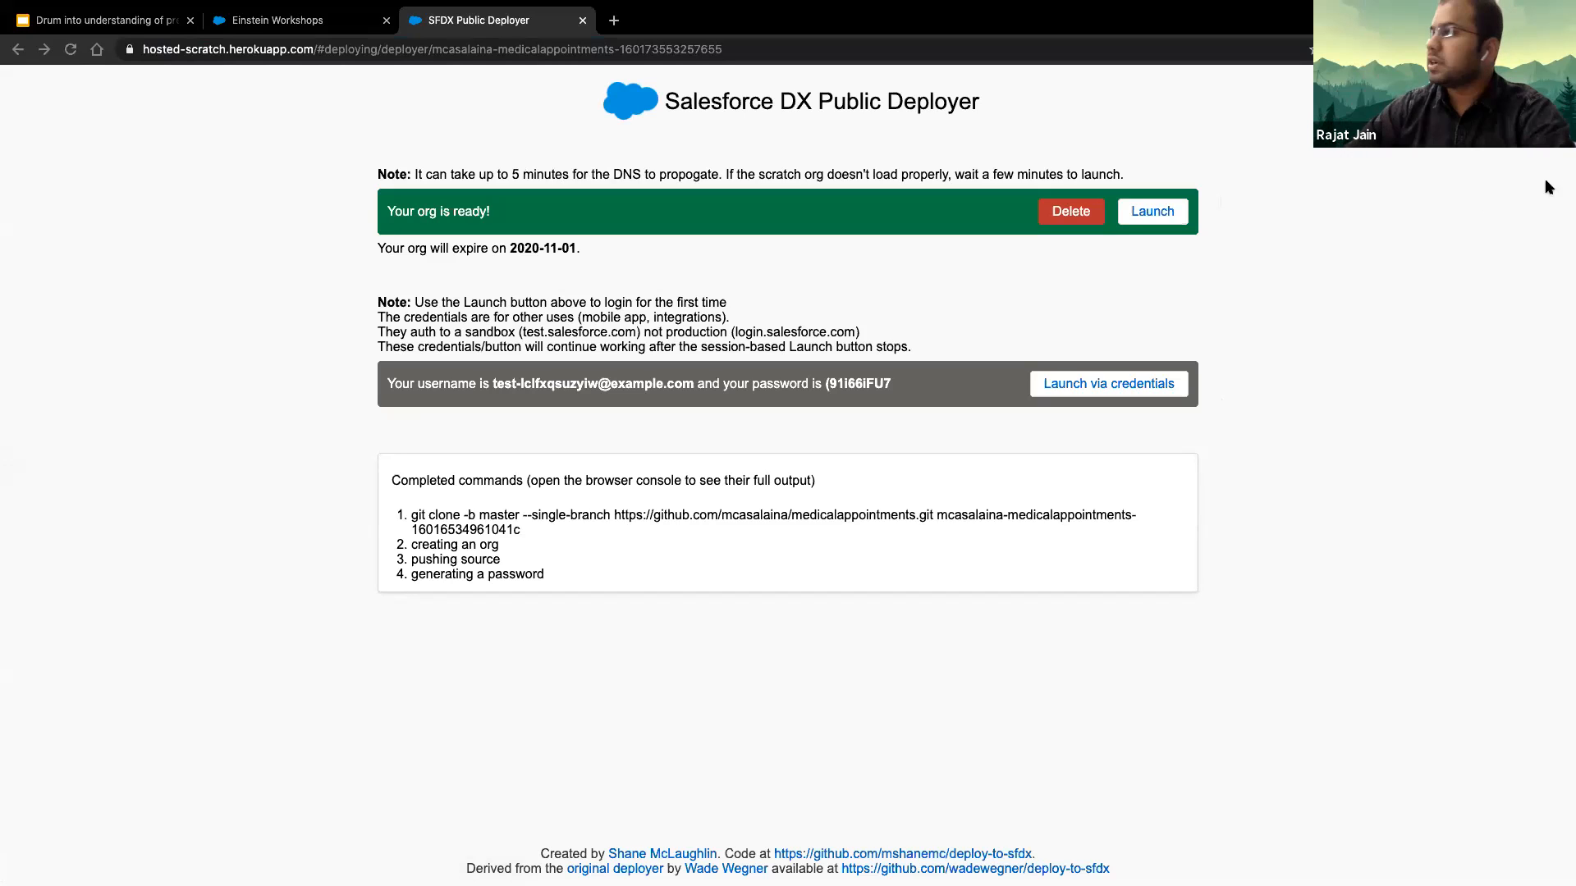
left_click(1155, 212)
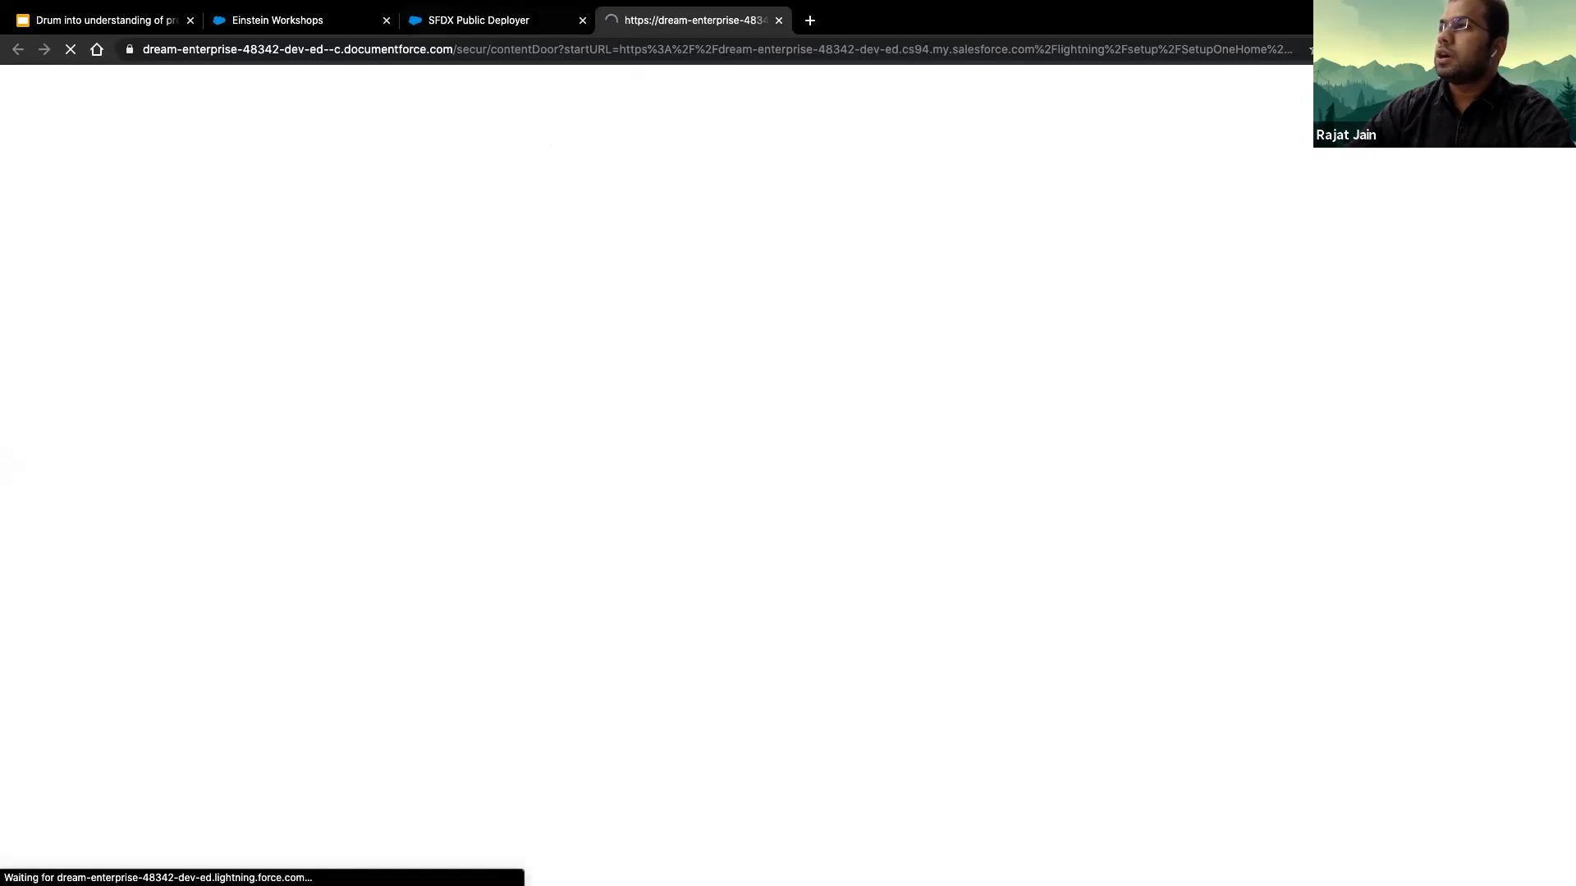
left_click(457, 20)
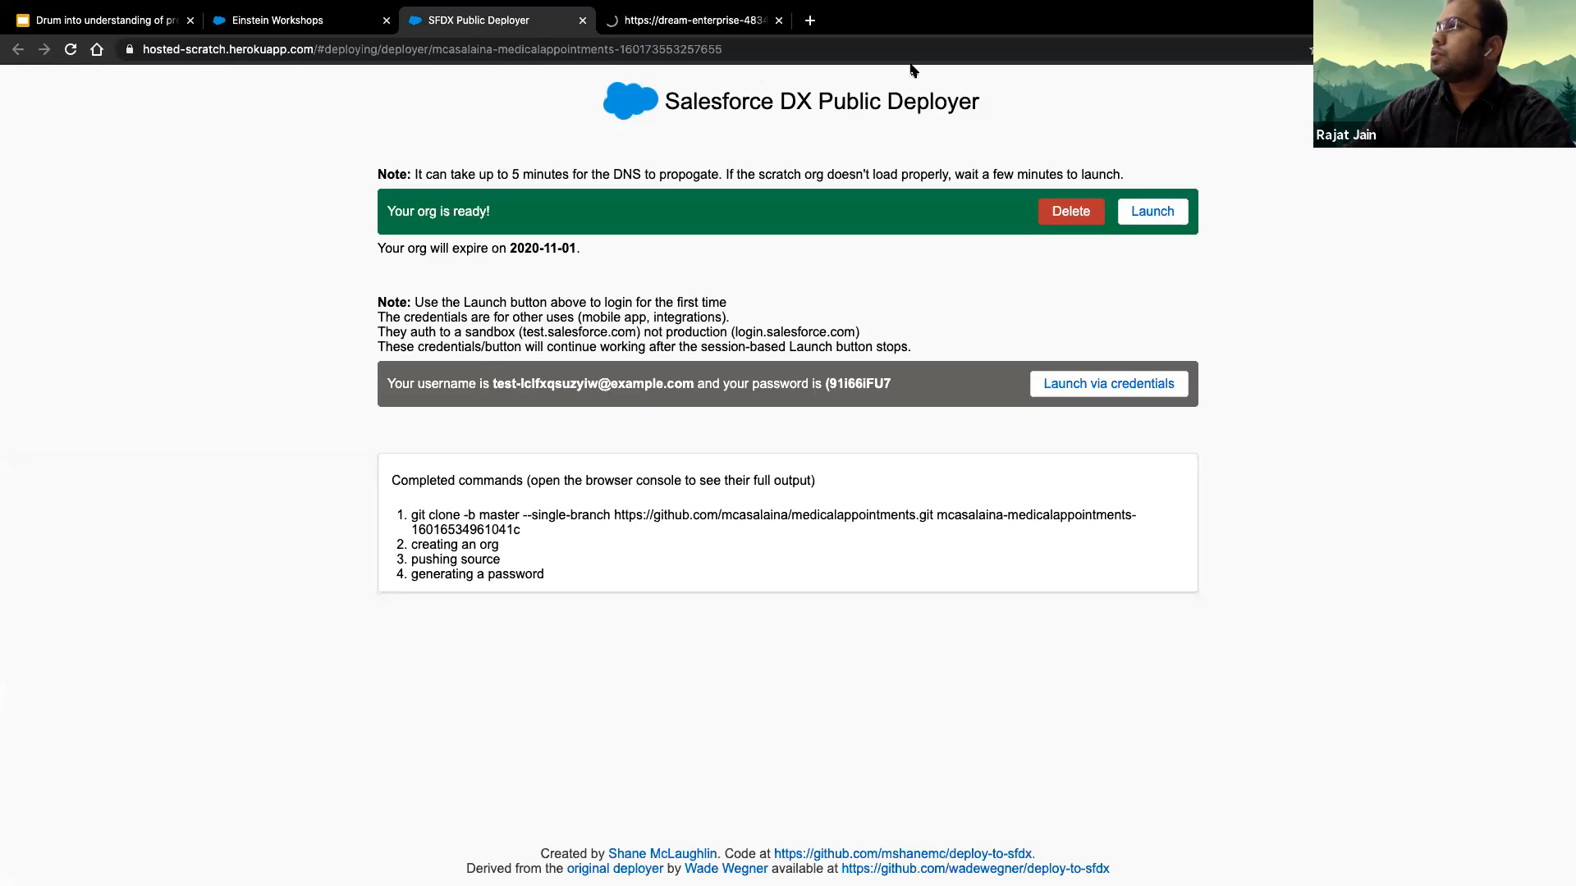
key("ctrl+Tab")
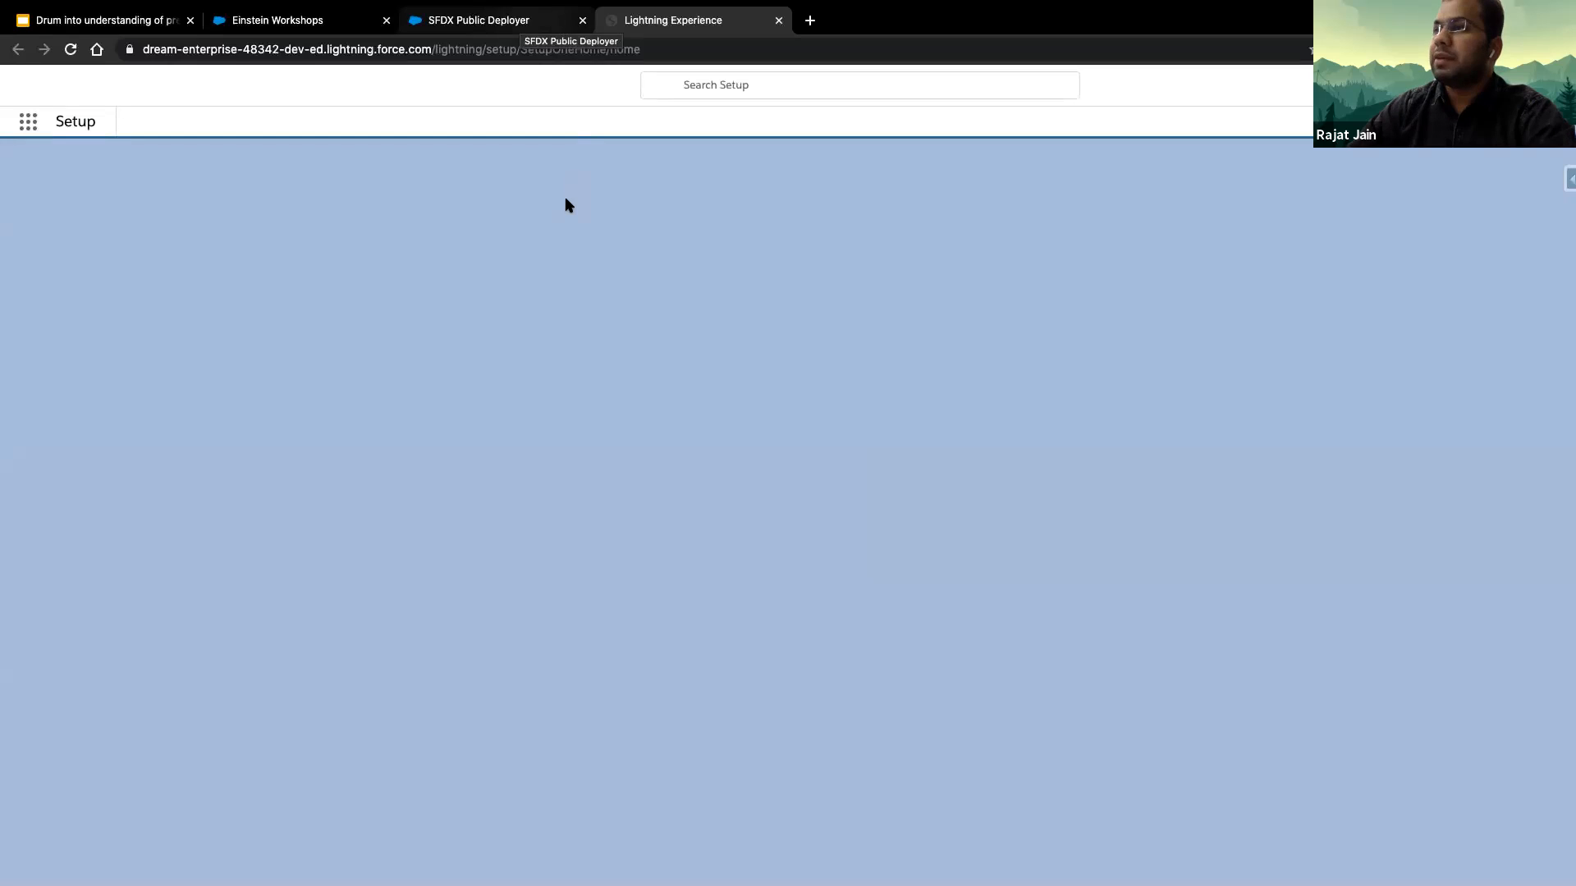
- Dismiss the notification request and search Setup for "predic" to open Einstein Prediction Builder
left_click(70, 167)
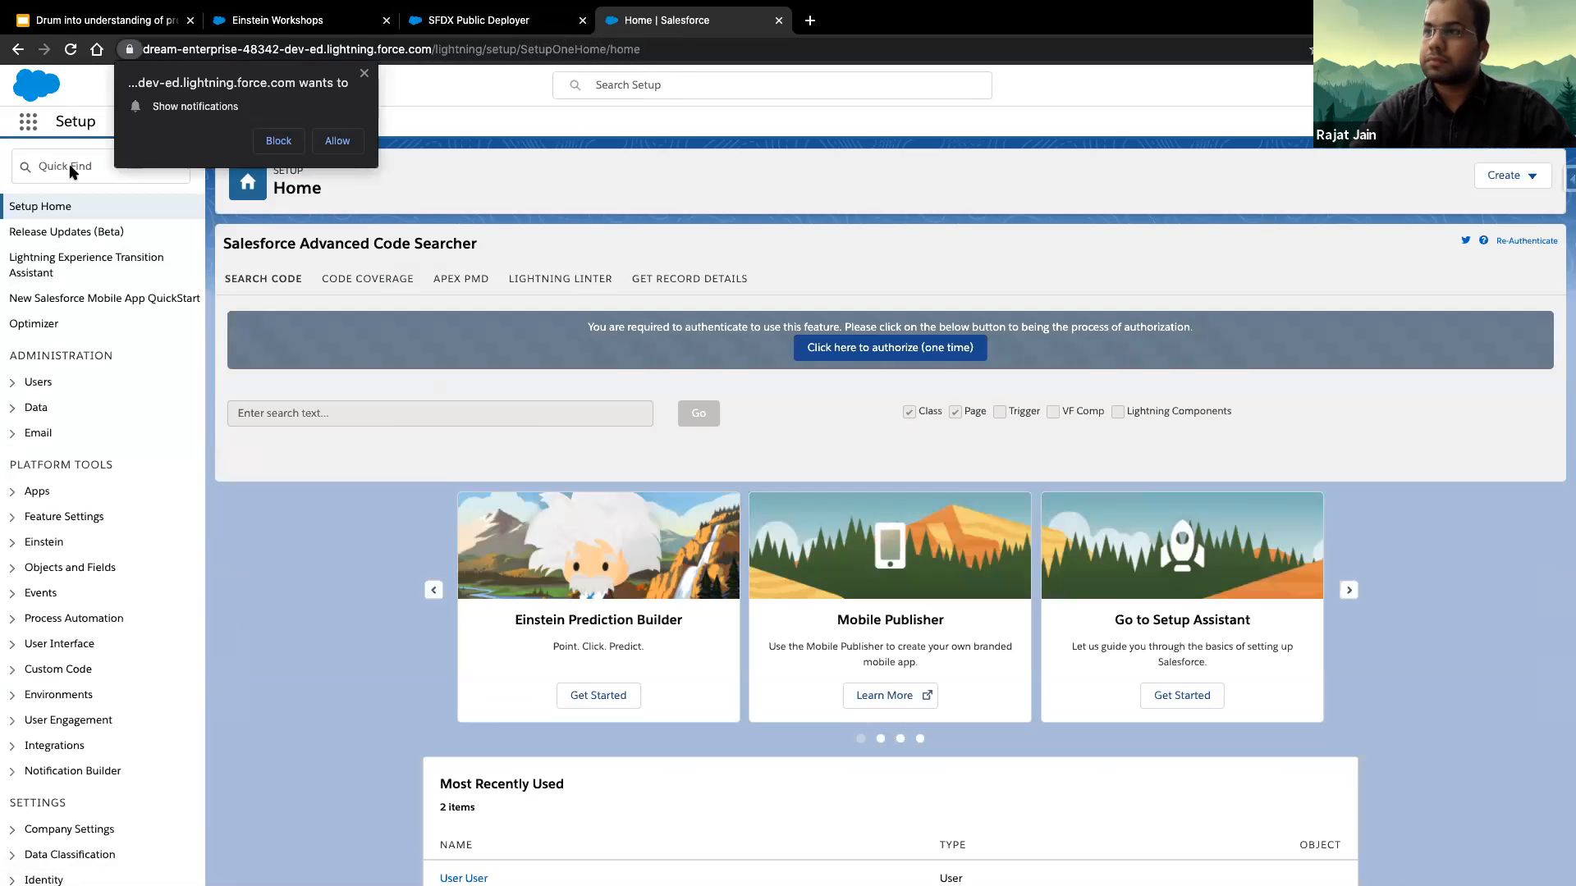
left_click(71, 166)
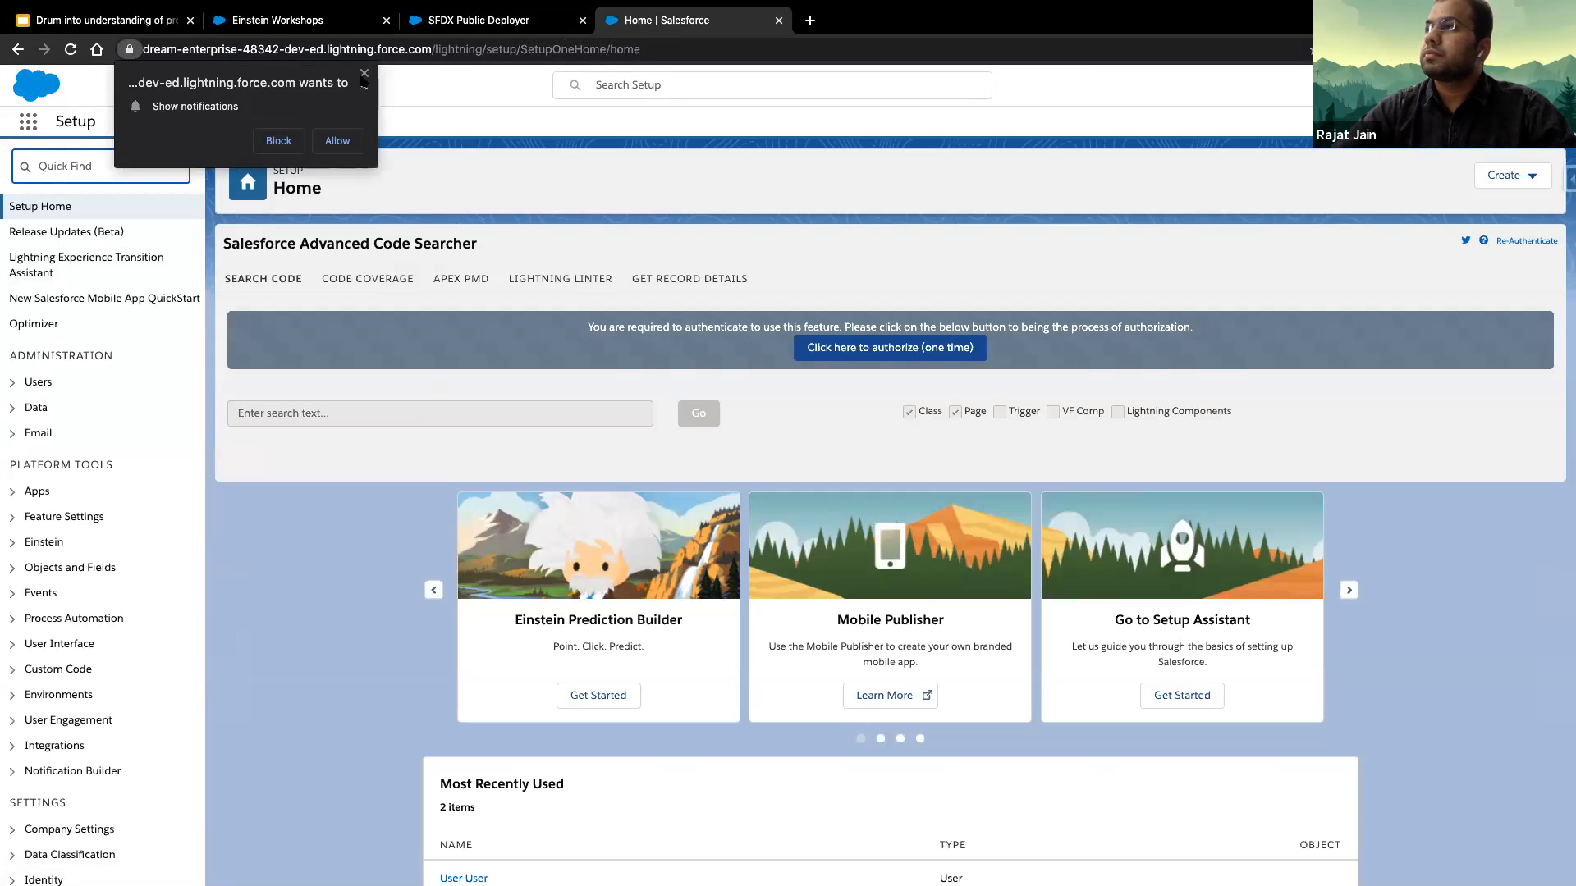
left_click(364, 73)
left_click(90, 151)
type("predic")
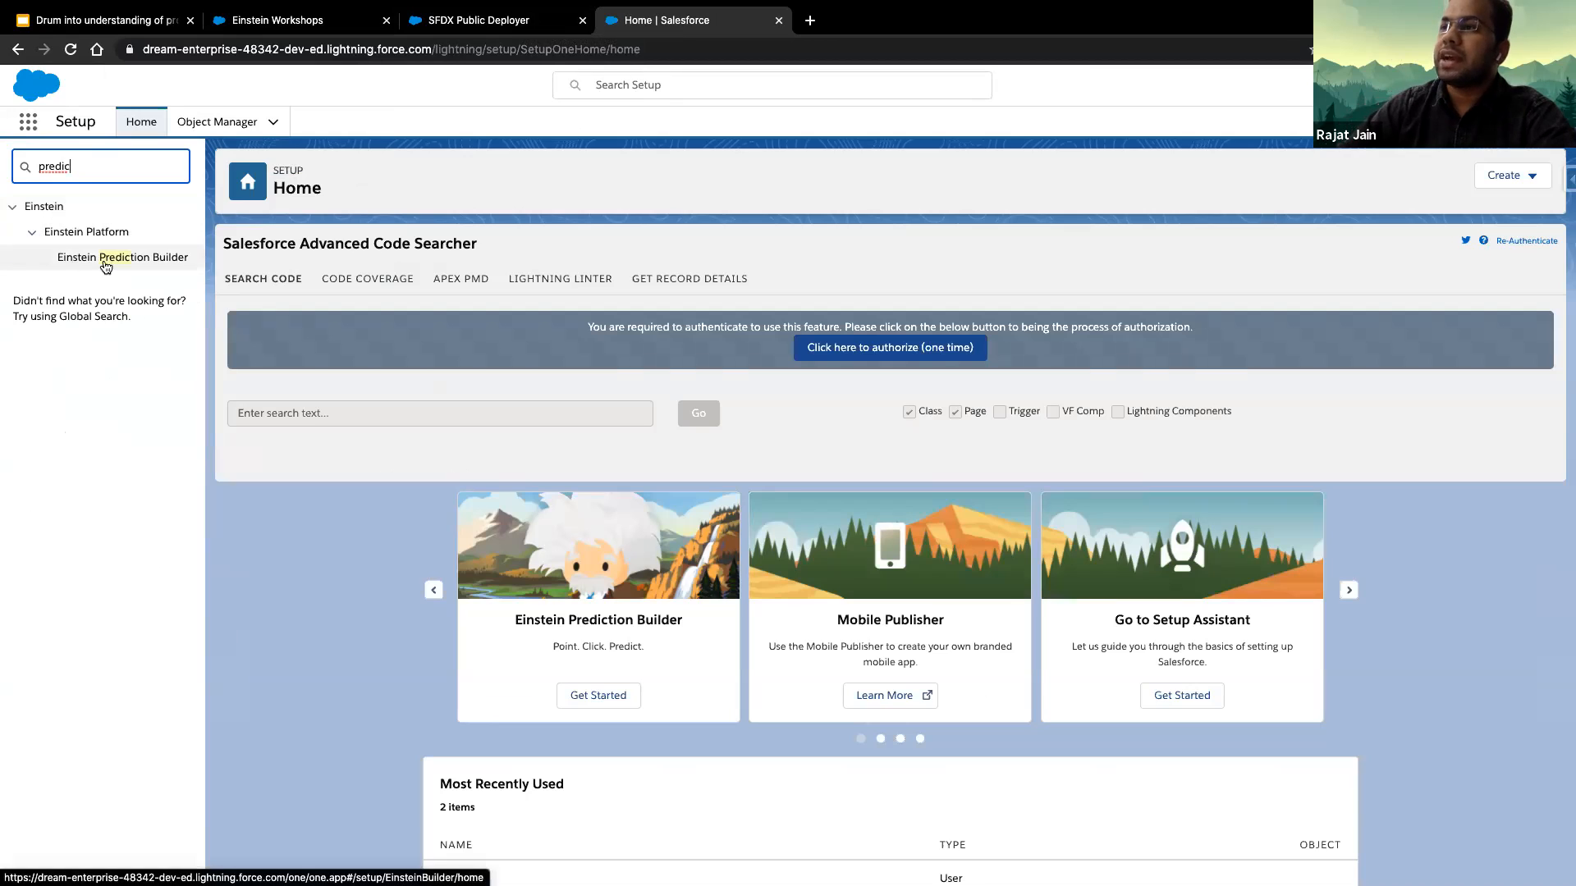
left_click(156, 260)
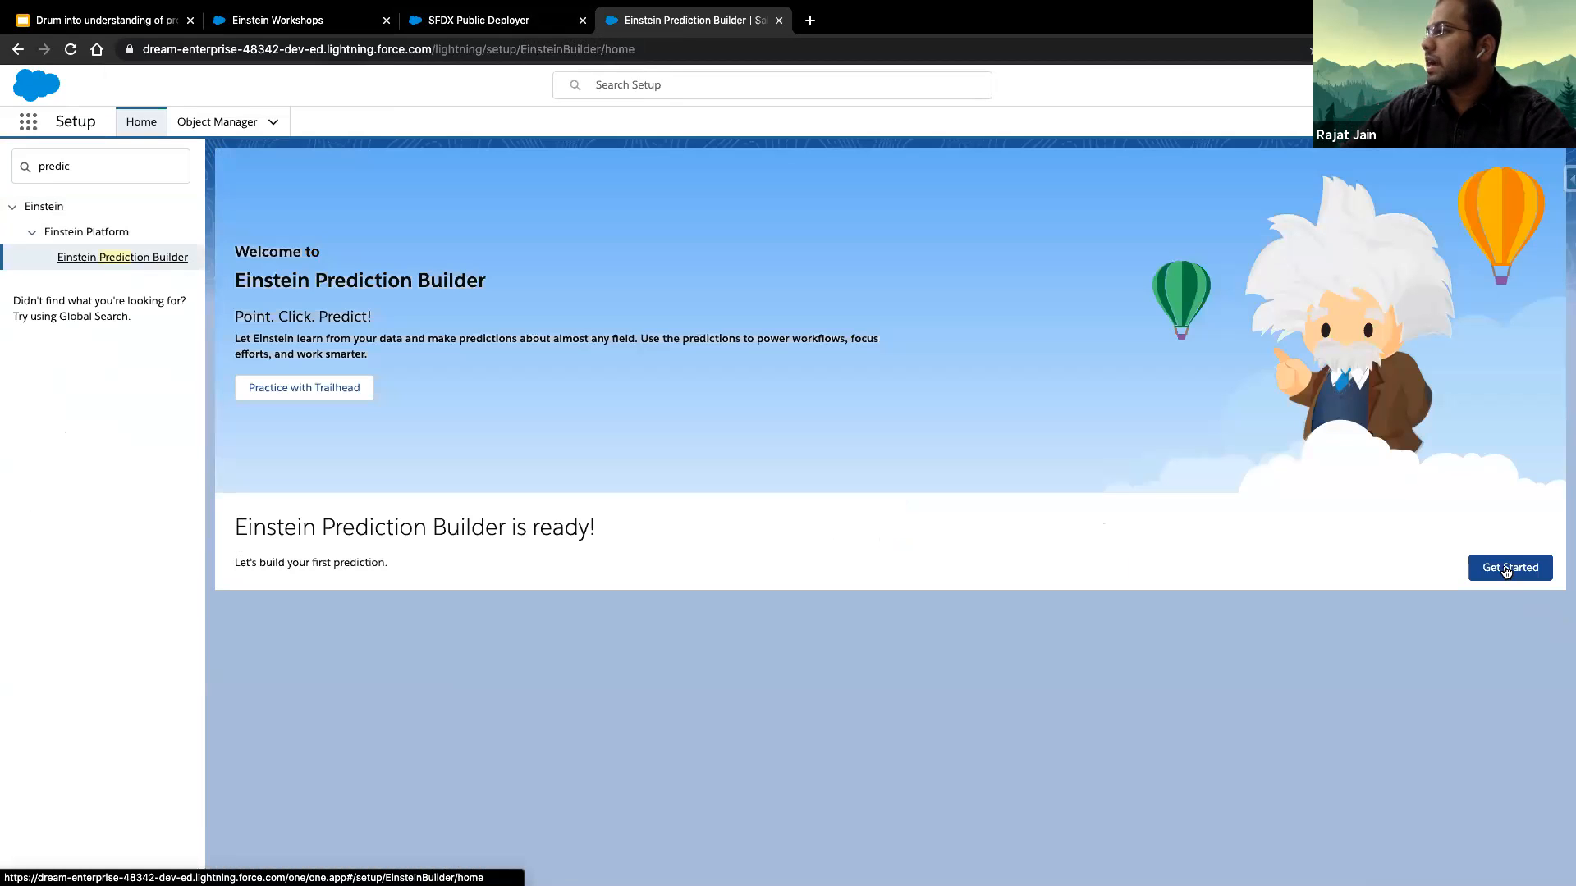
- Start the Einstein Prediction Builder setup and reload the page until new predictions can be created
left_click(1509, 570)
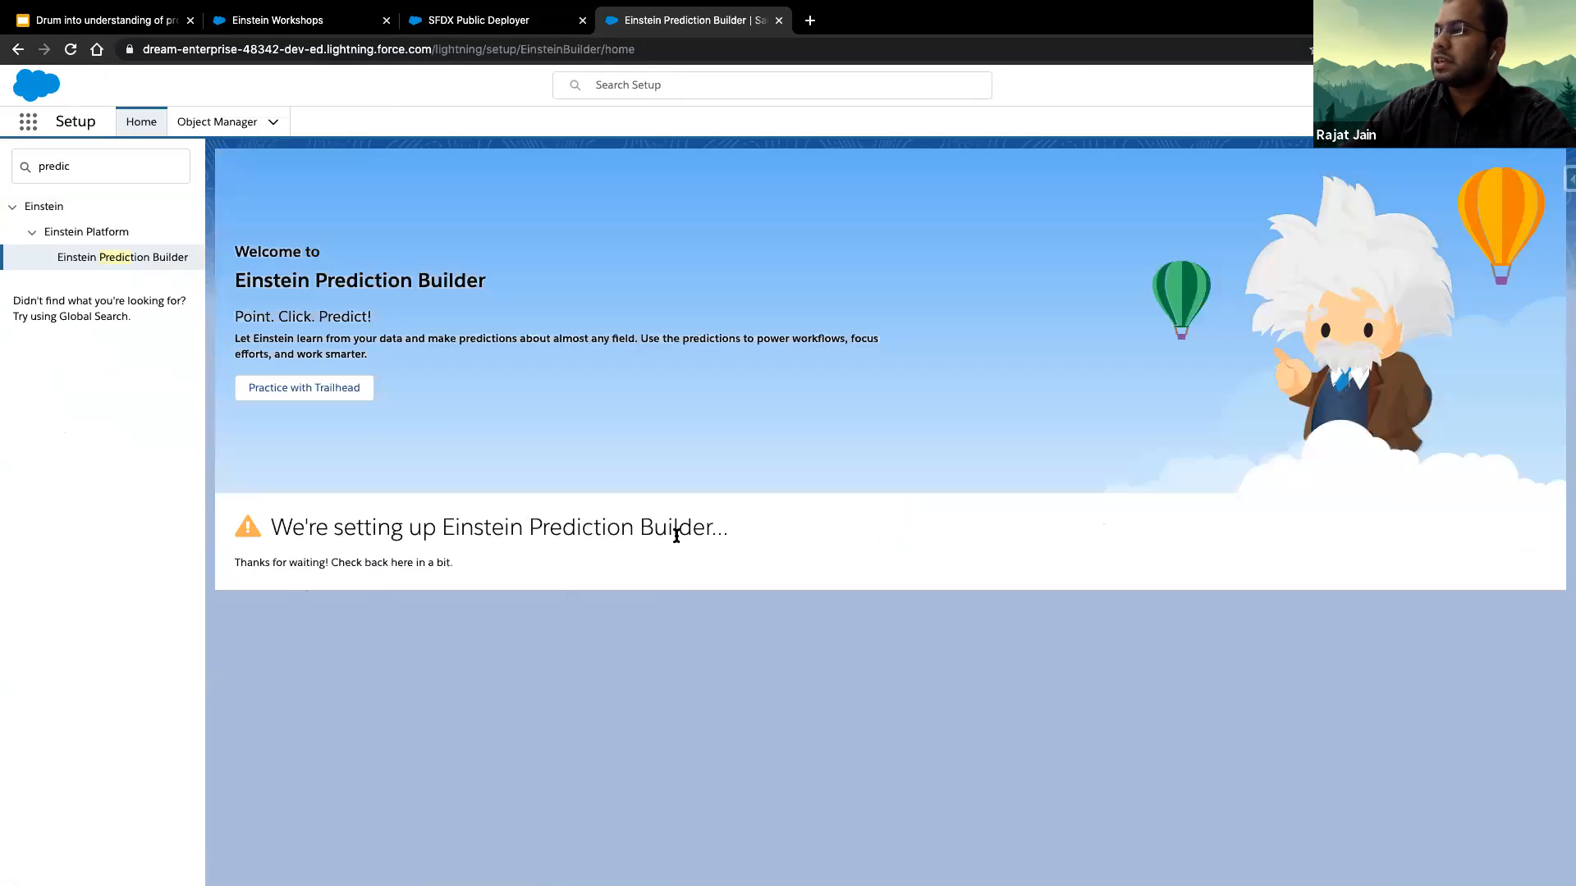
left_click(71, 49)
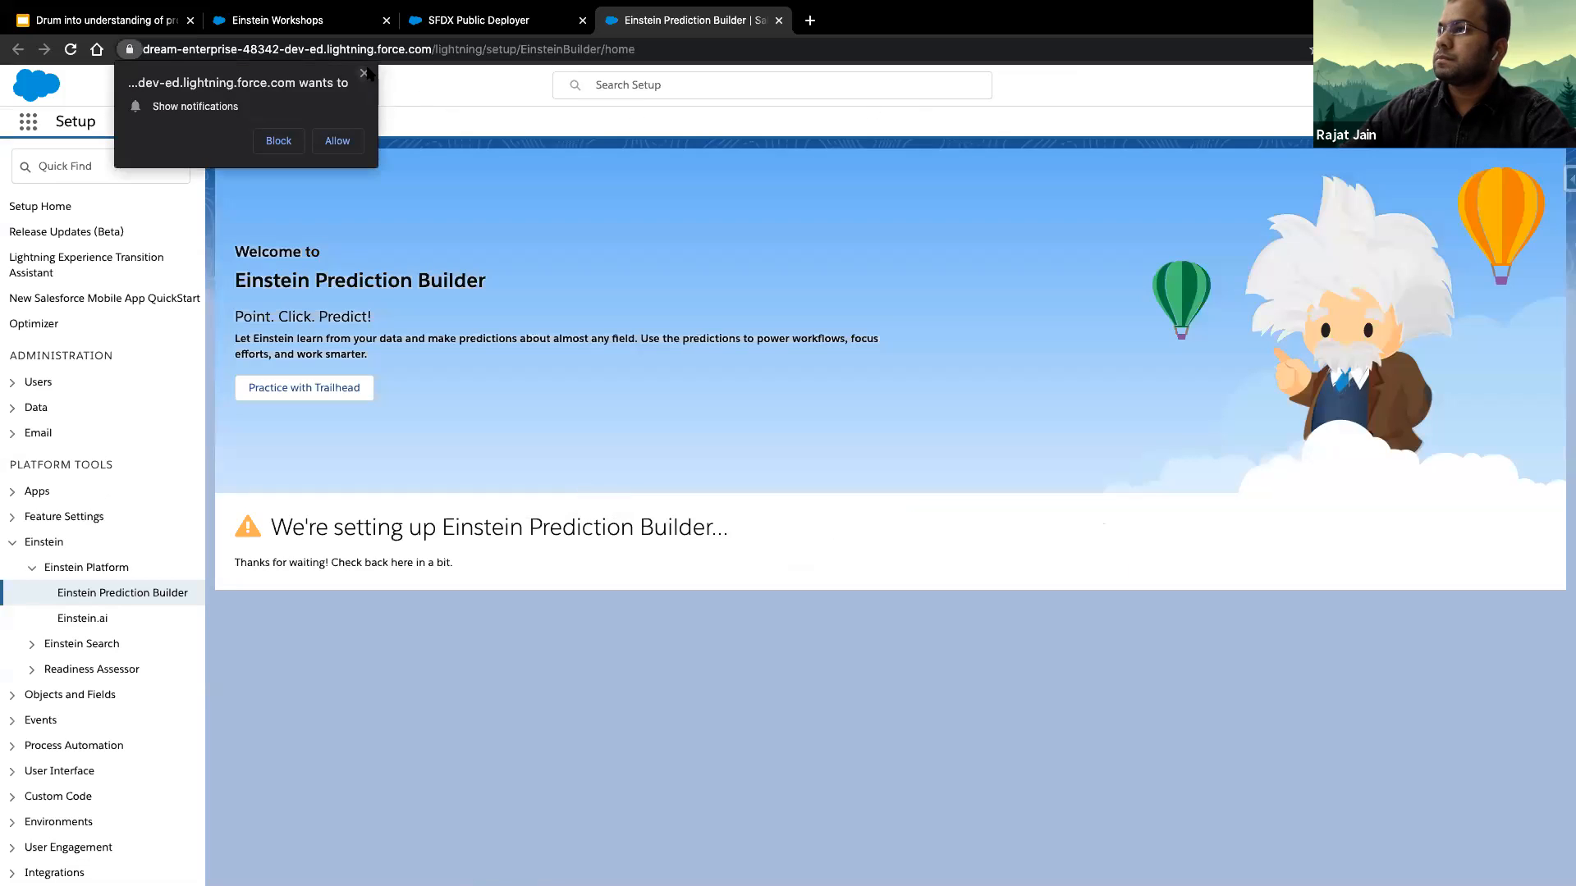
left_click(364, 73)
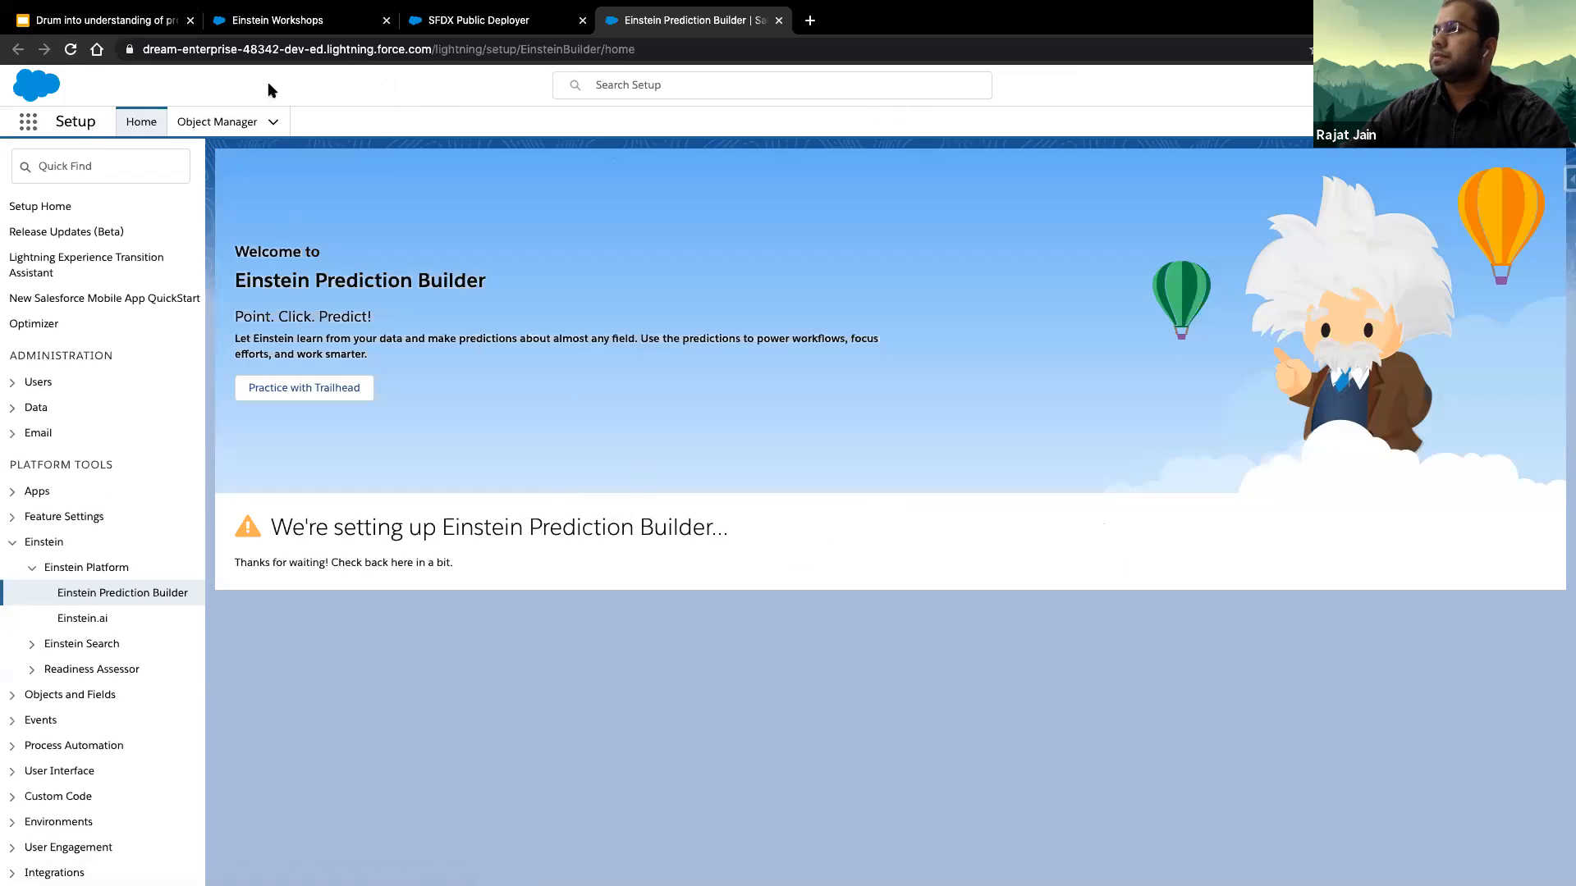
left_click(72, 50)
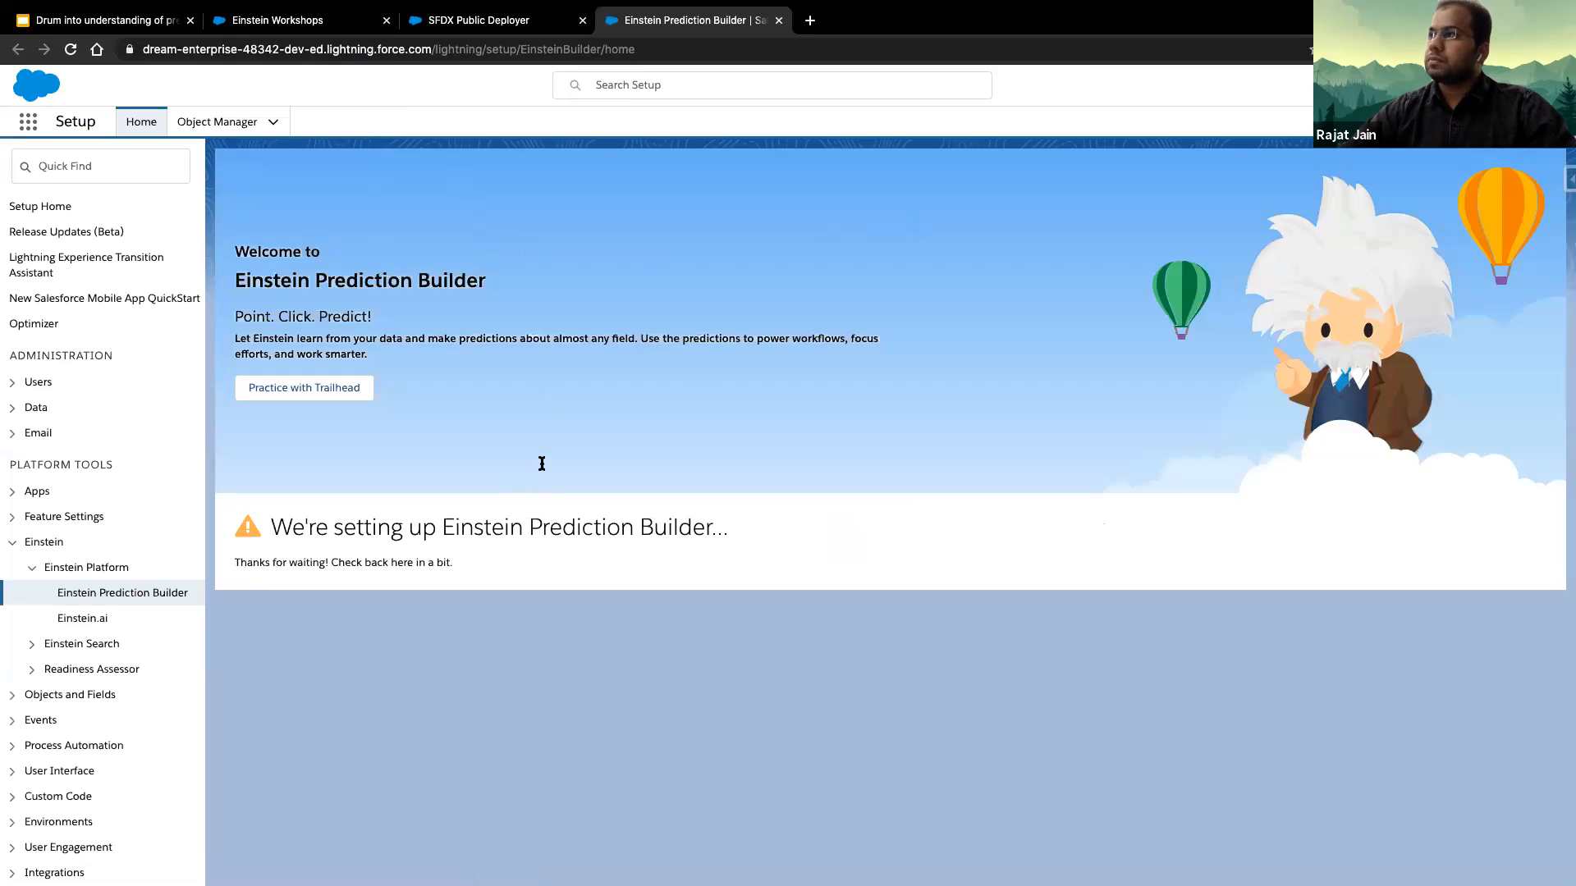
key("super+r")
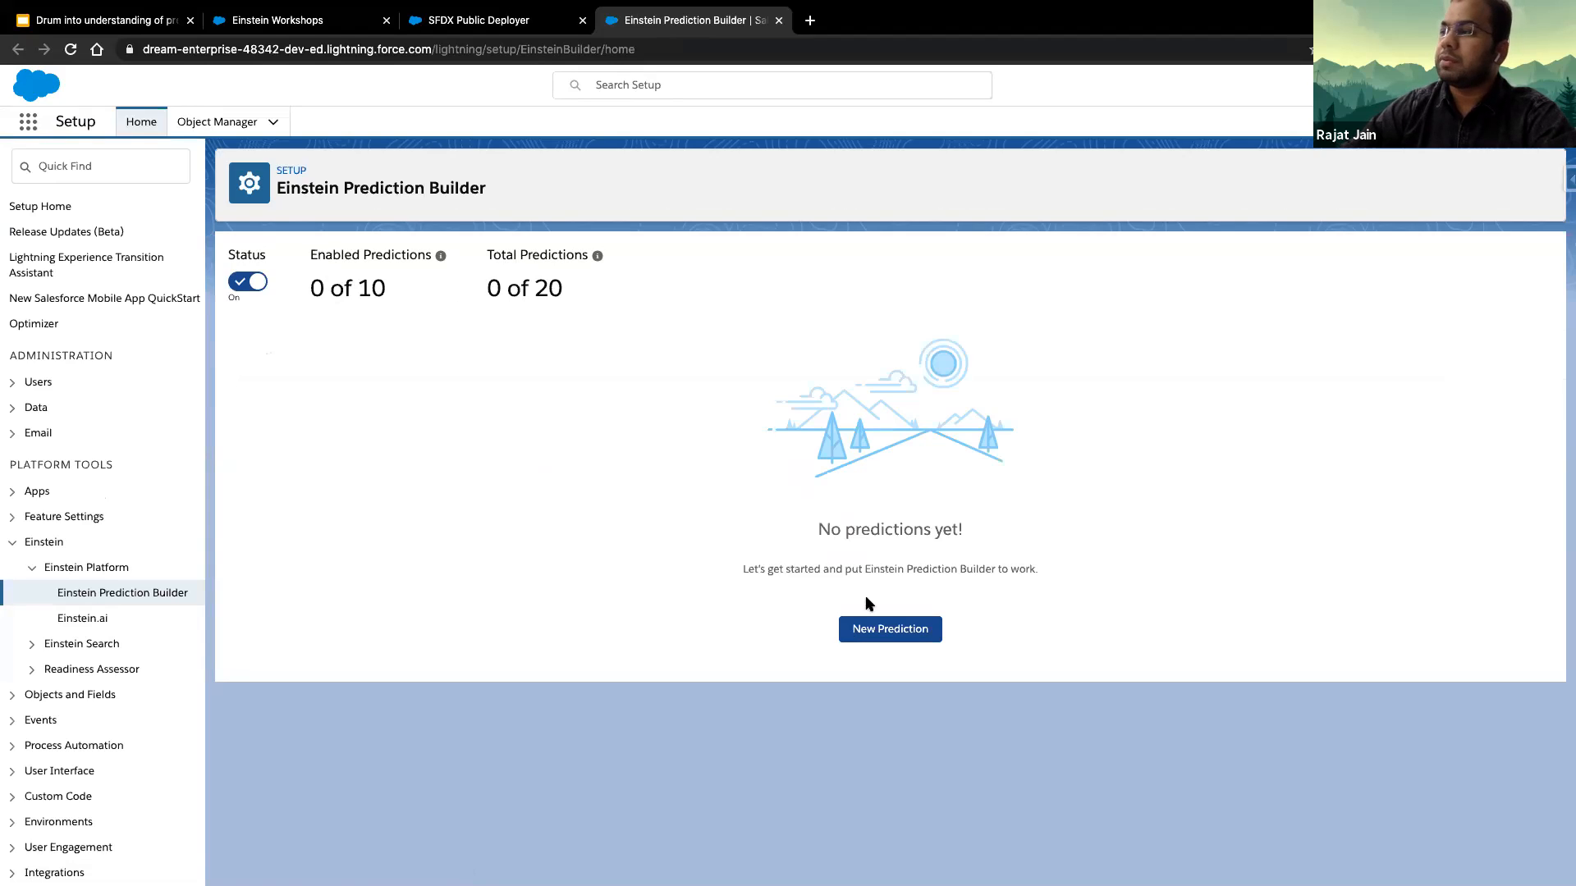
- Create a new prediction named "Predict Appointment No Show" with the API name Predict_Appointment_No_Show
left_click(906, 638)
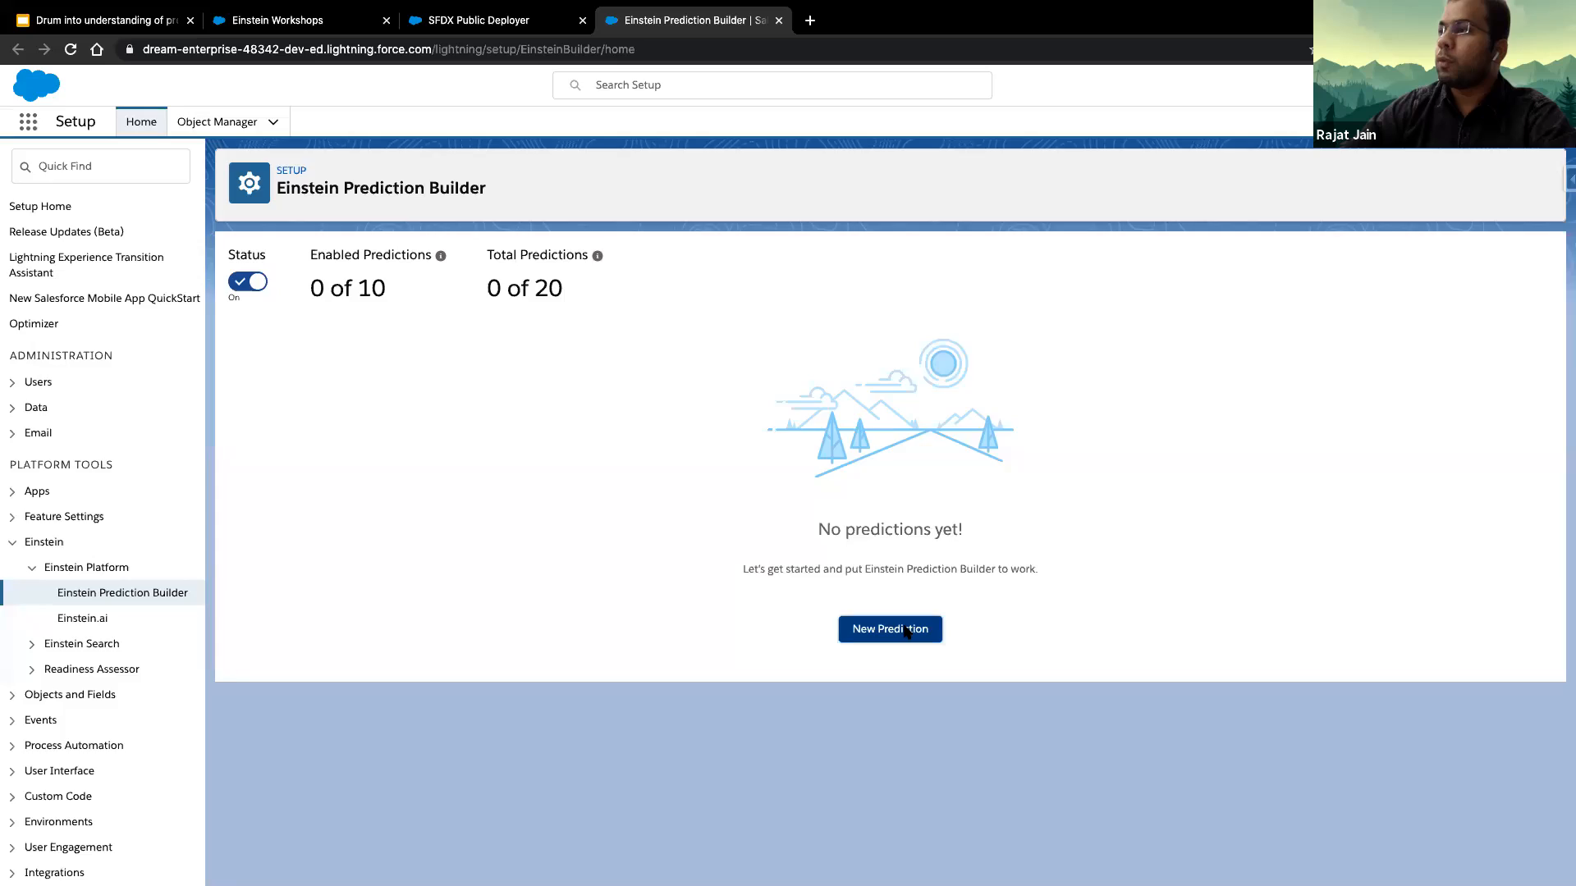
left_click(906, 630)
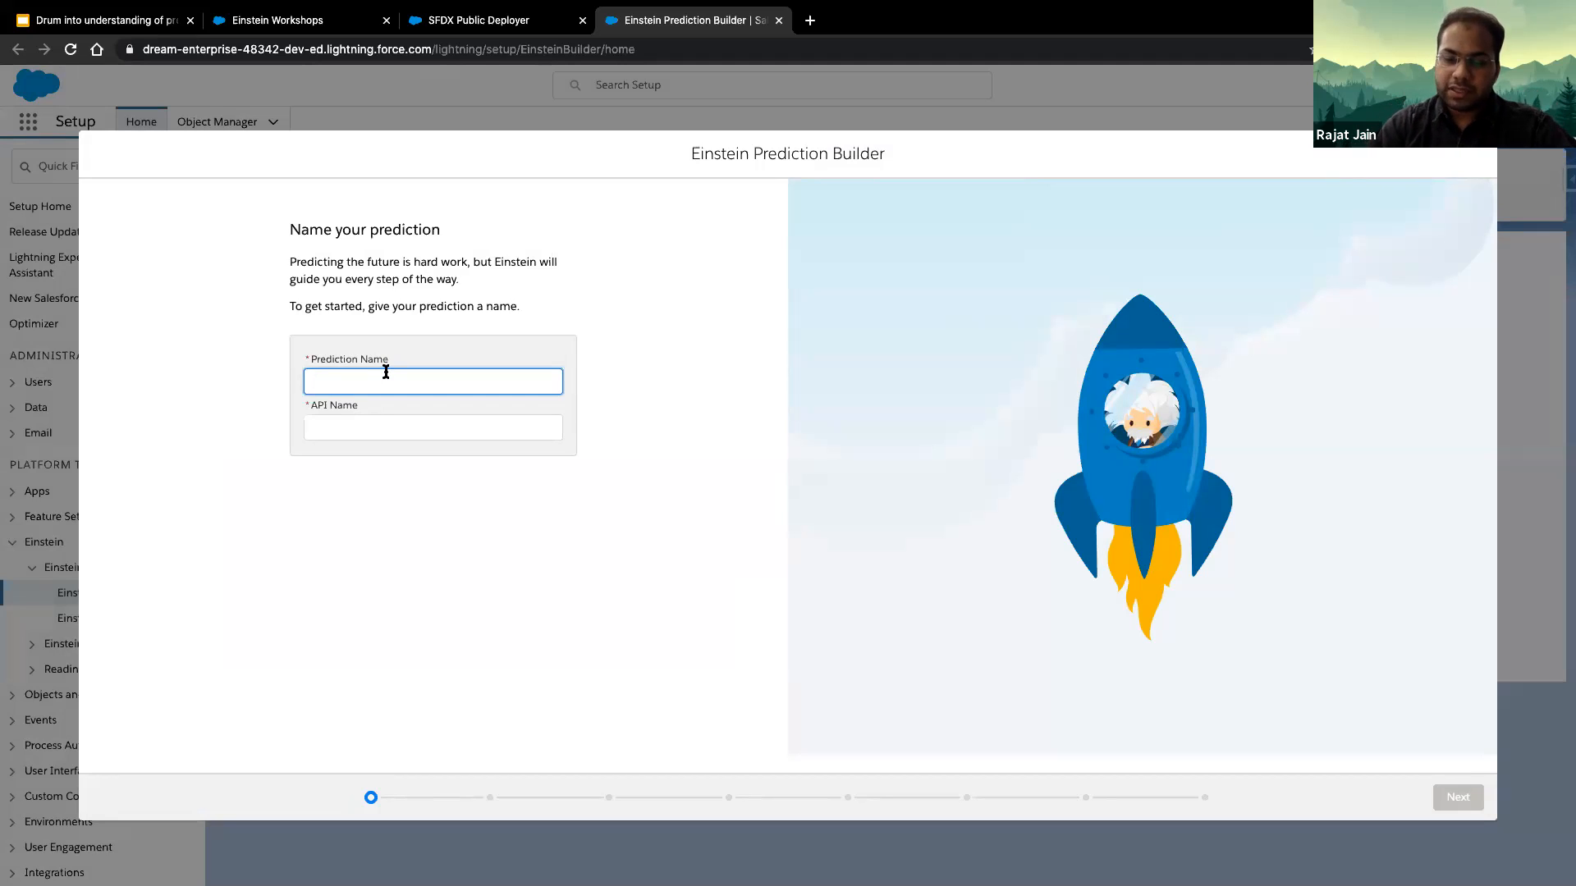
type("Predict")
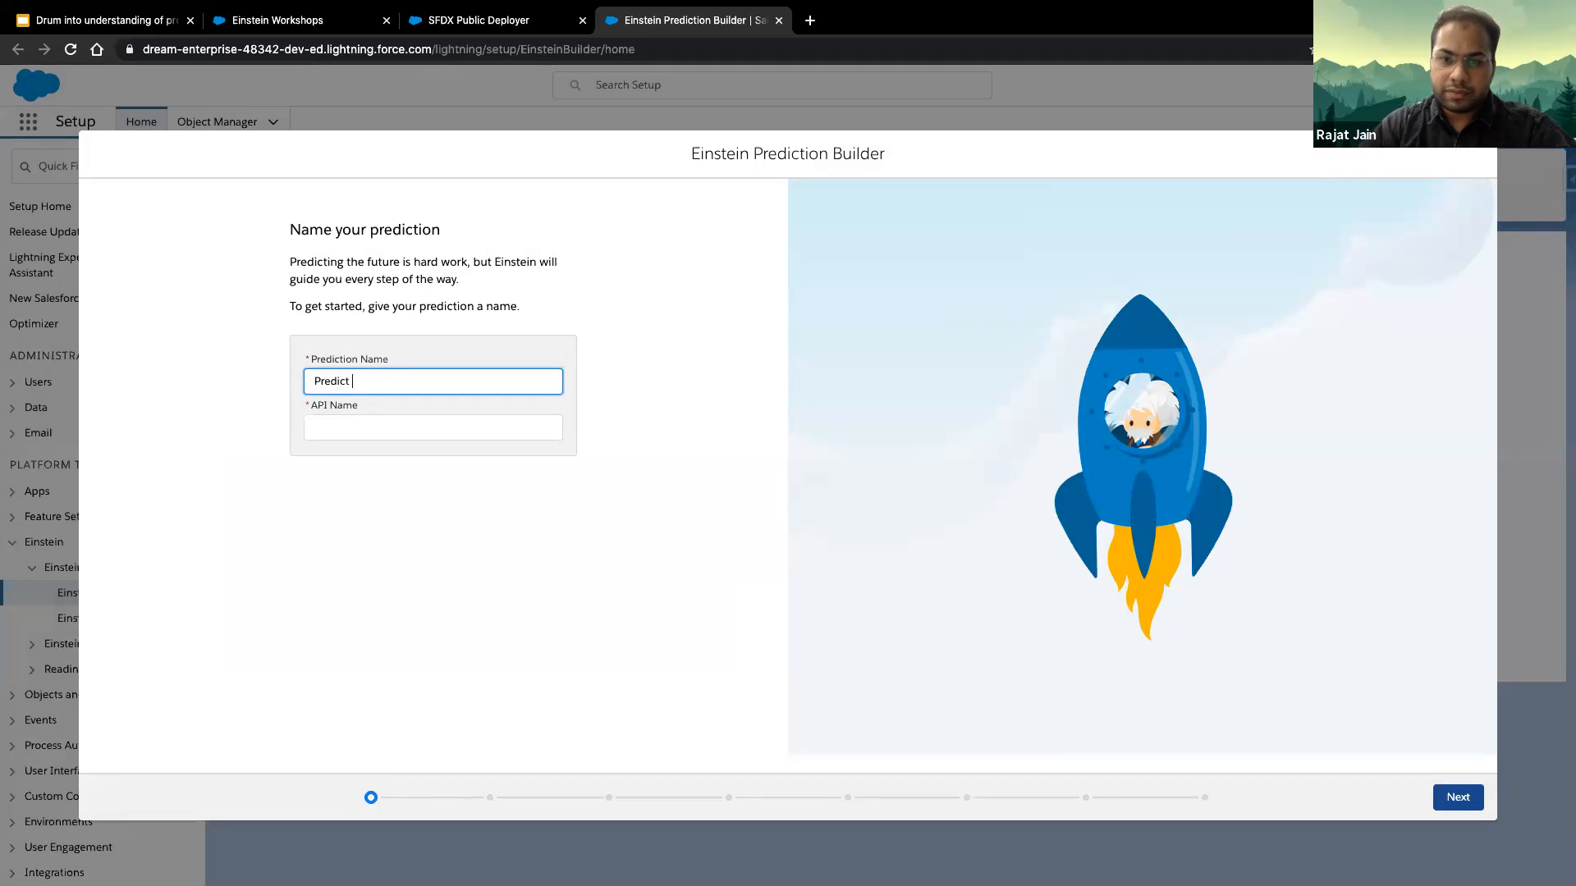
type(" Appointment No Show")
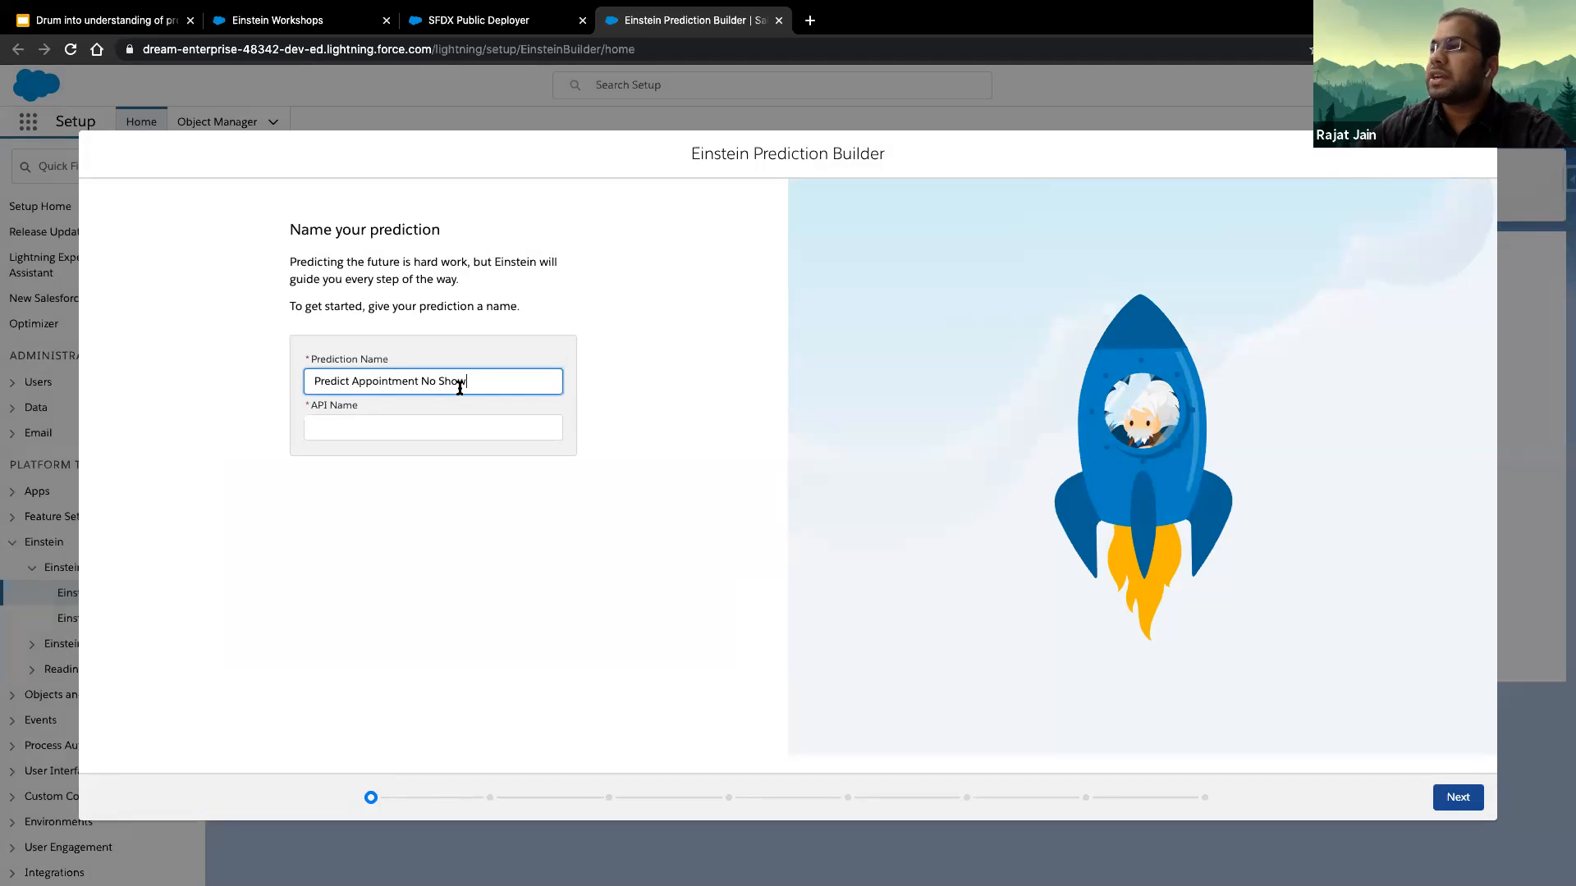
key("Tab")
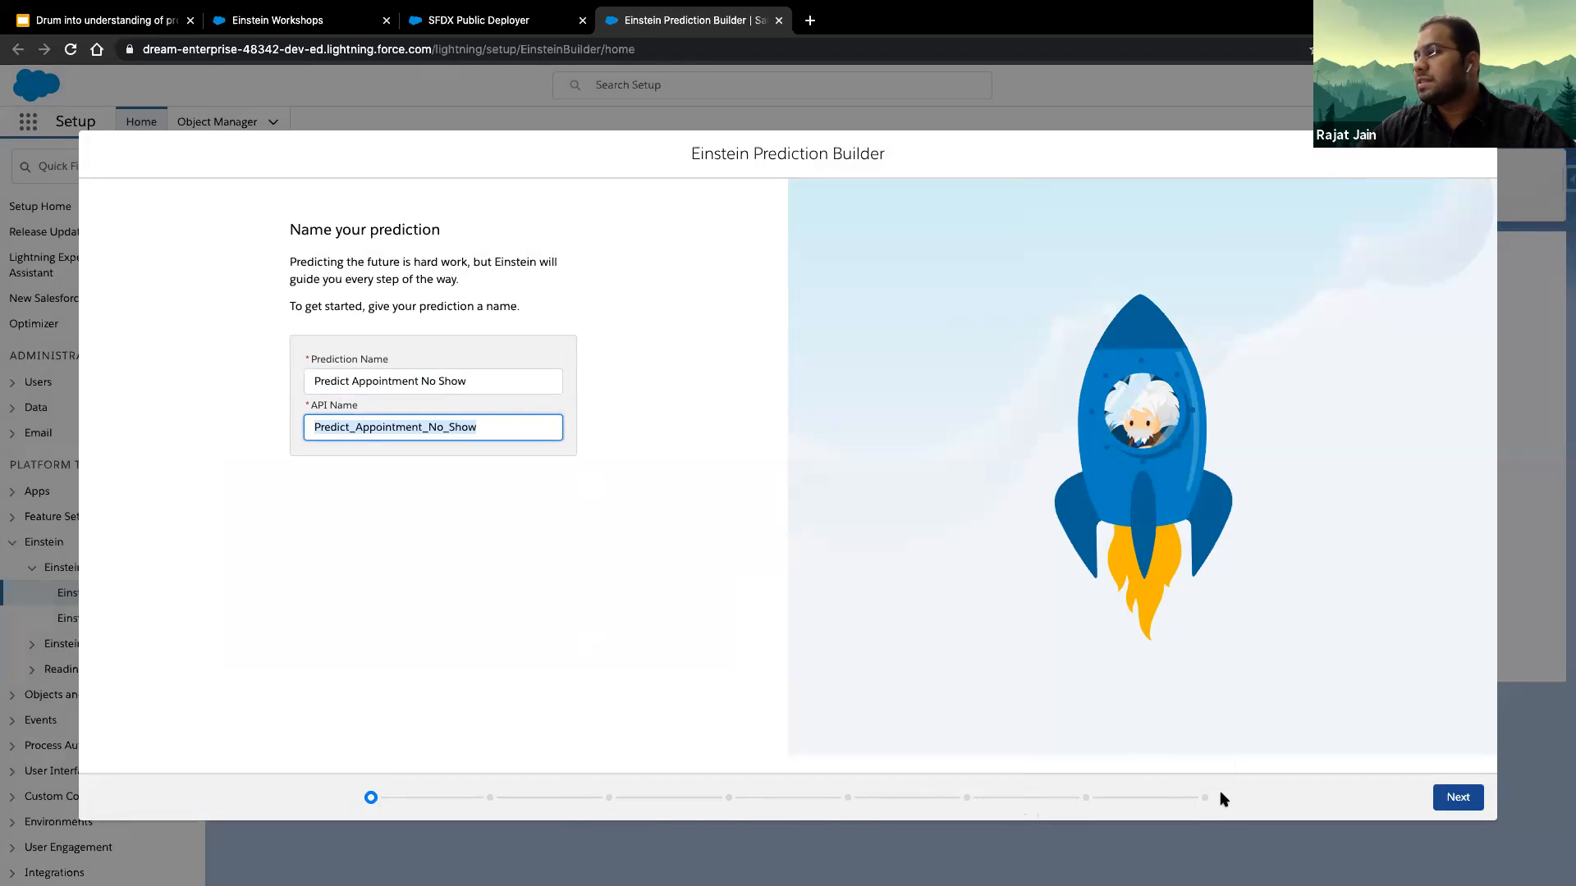
left_click(1458, 797)
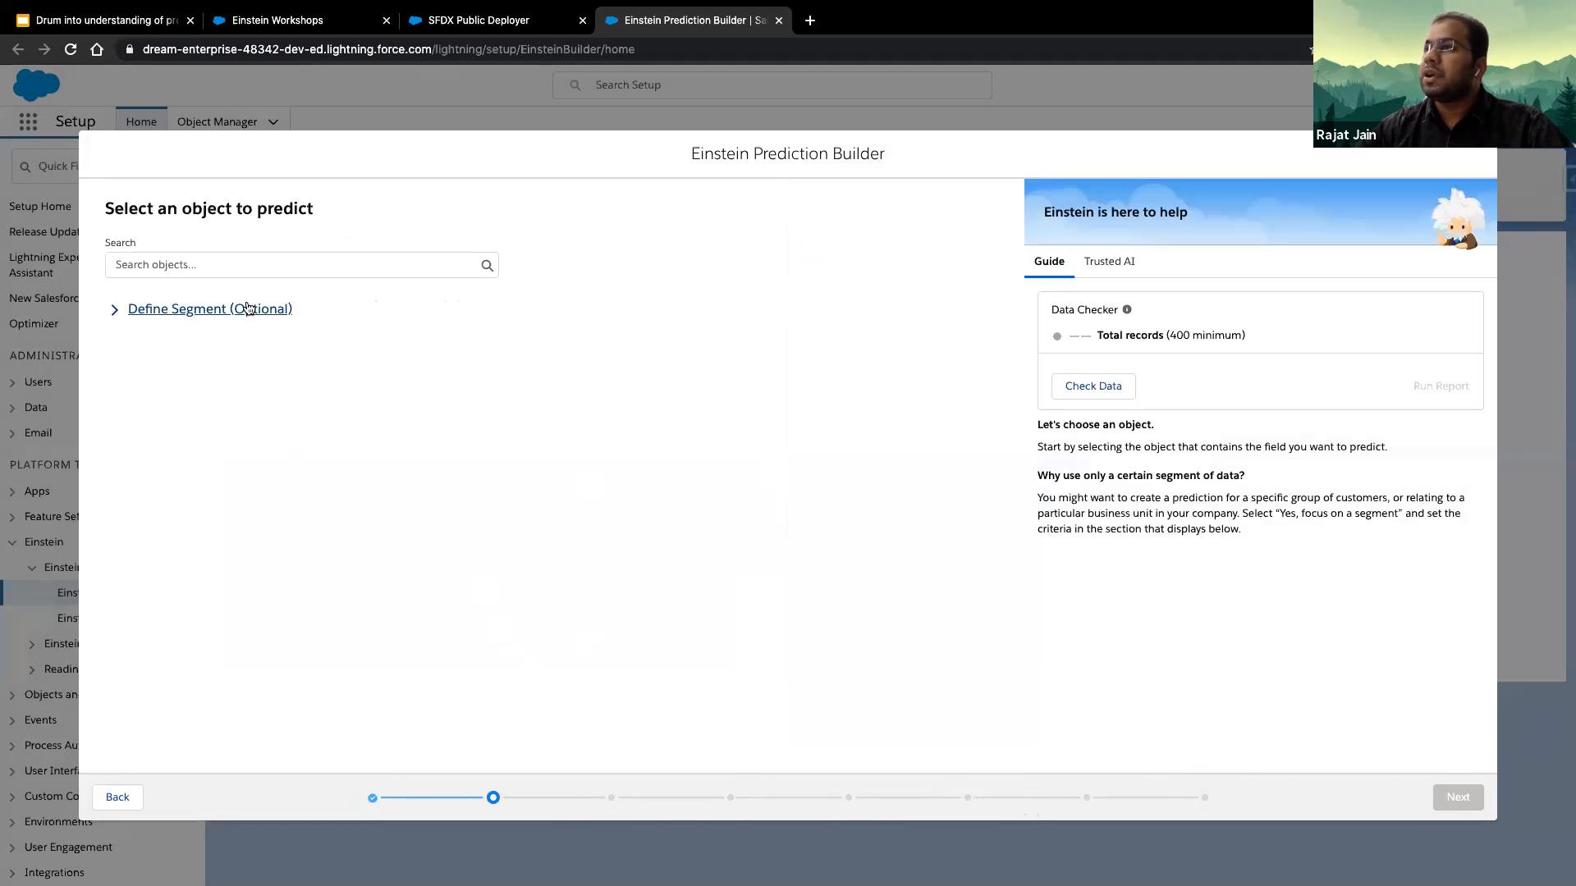
- Select Medical Appointment as the object to predict, using data from all its records with no segment
left_click(167, 263)
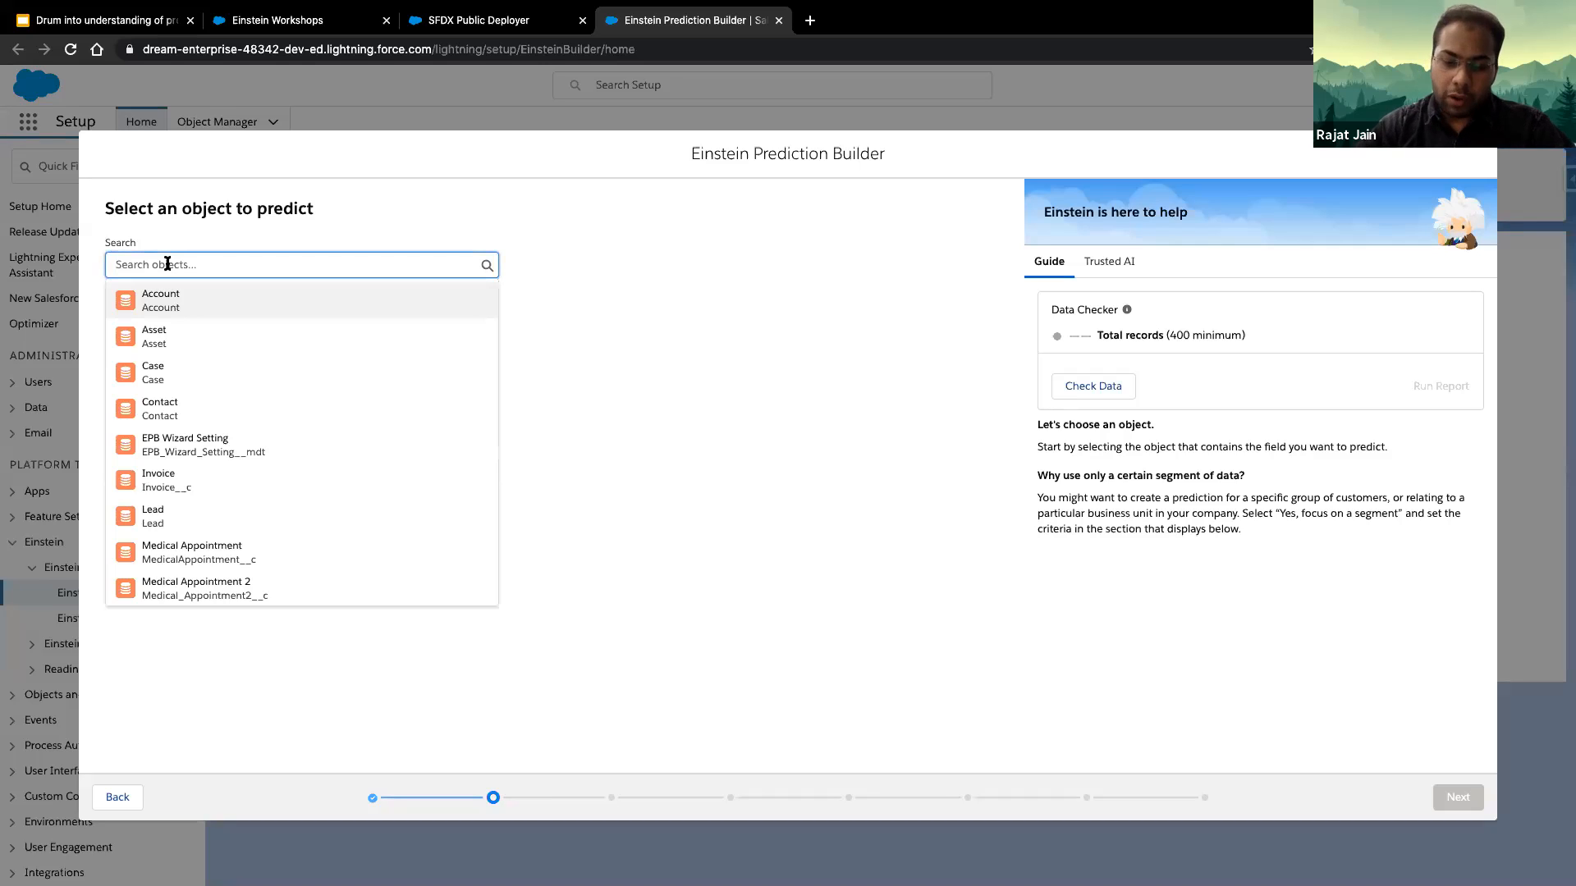
type("medic")
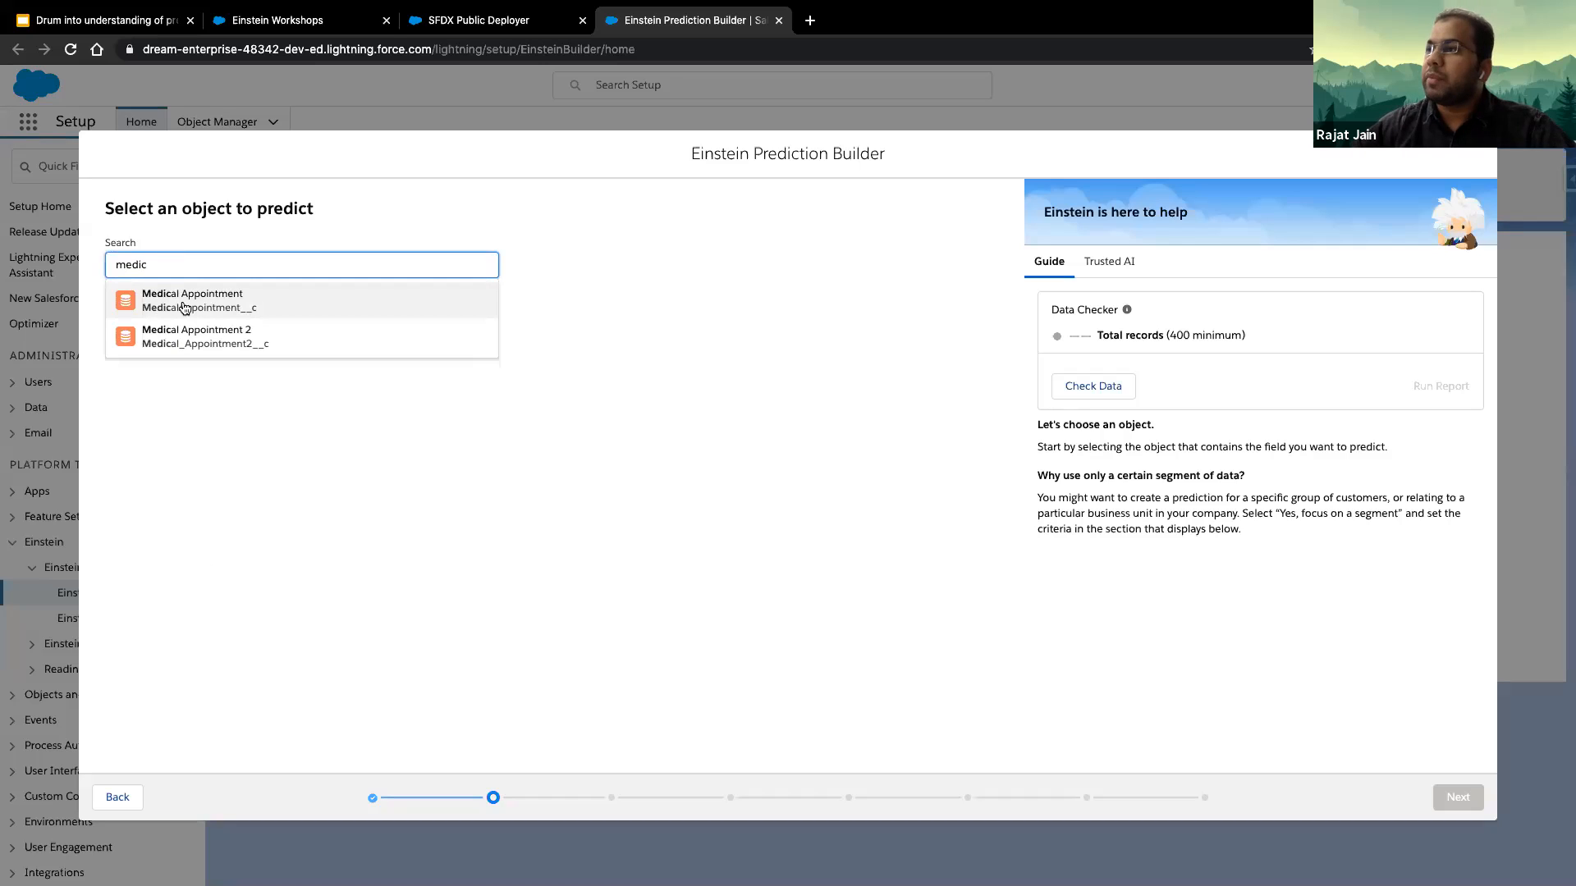
left_click(184, 303)
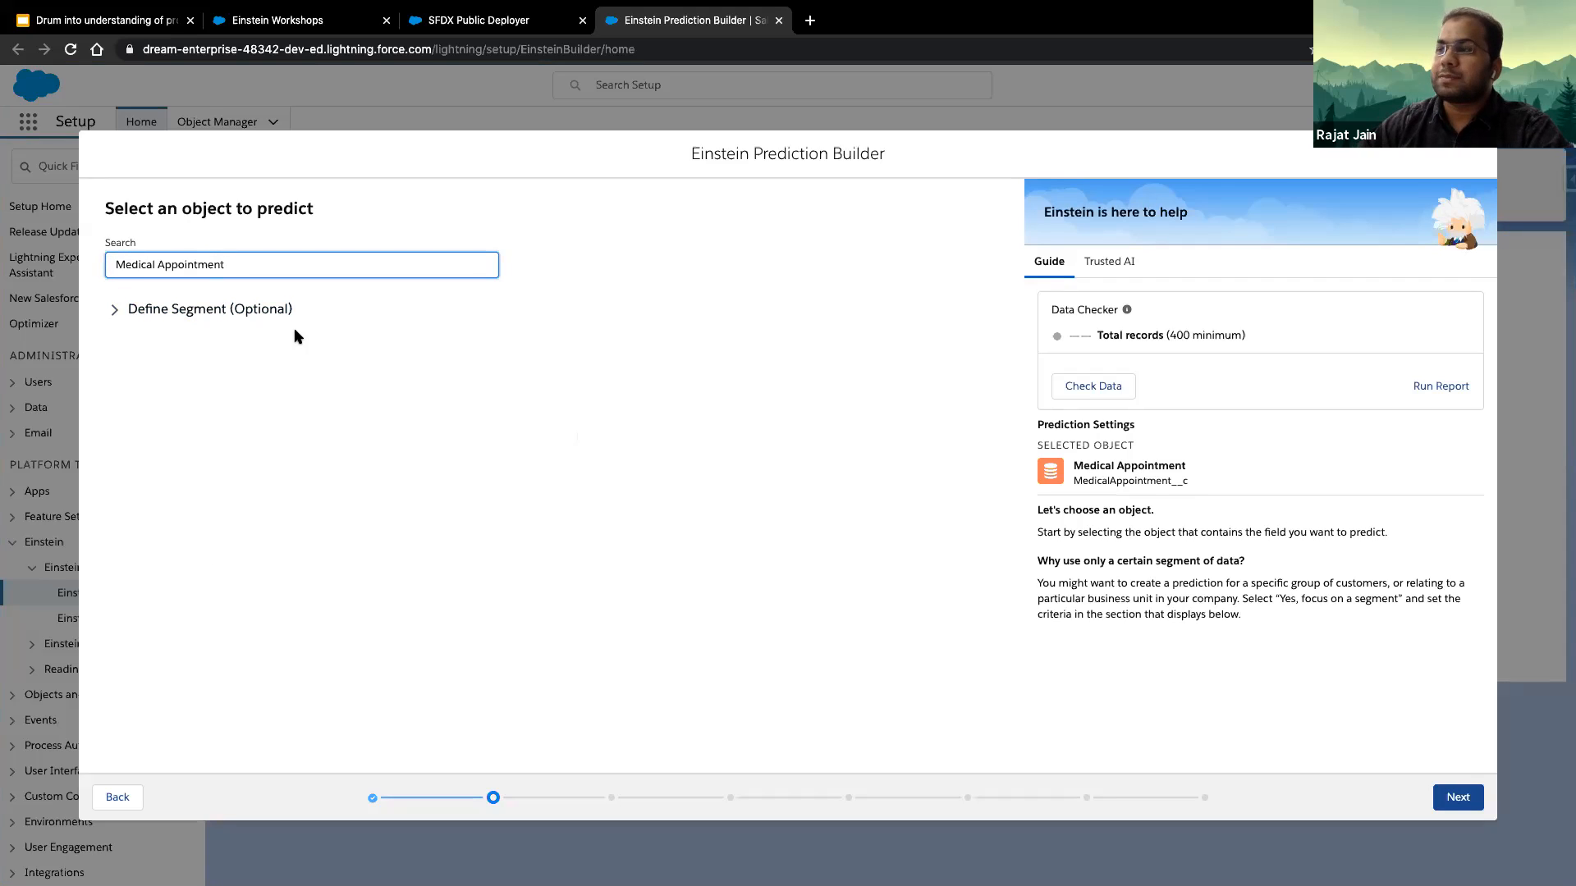
left_click(134, 310)
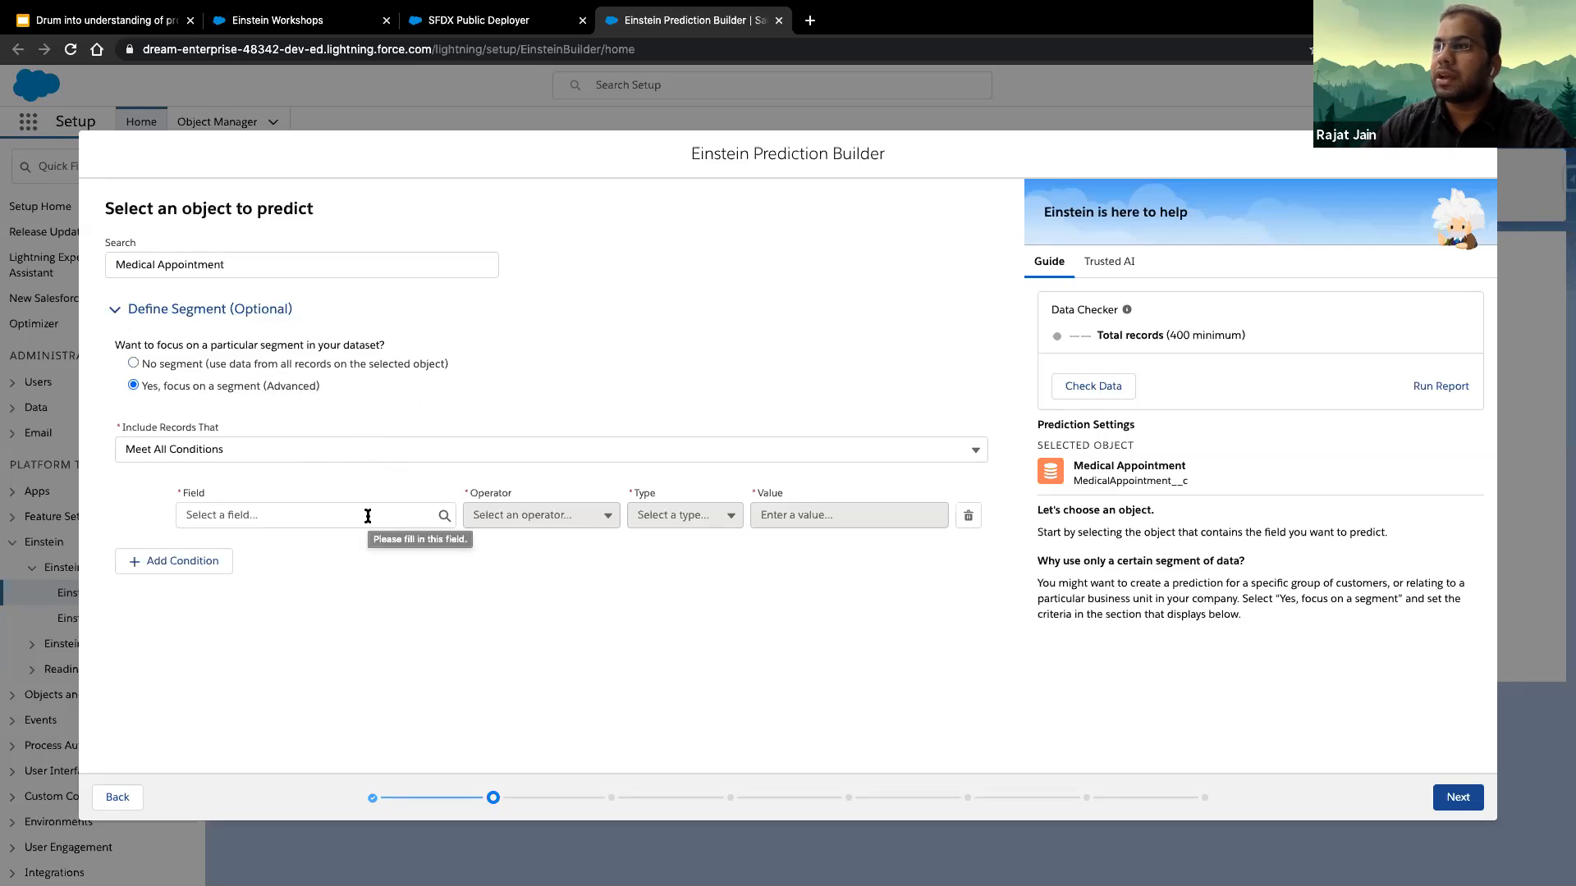
left_click(132, 365)
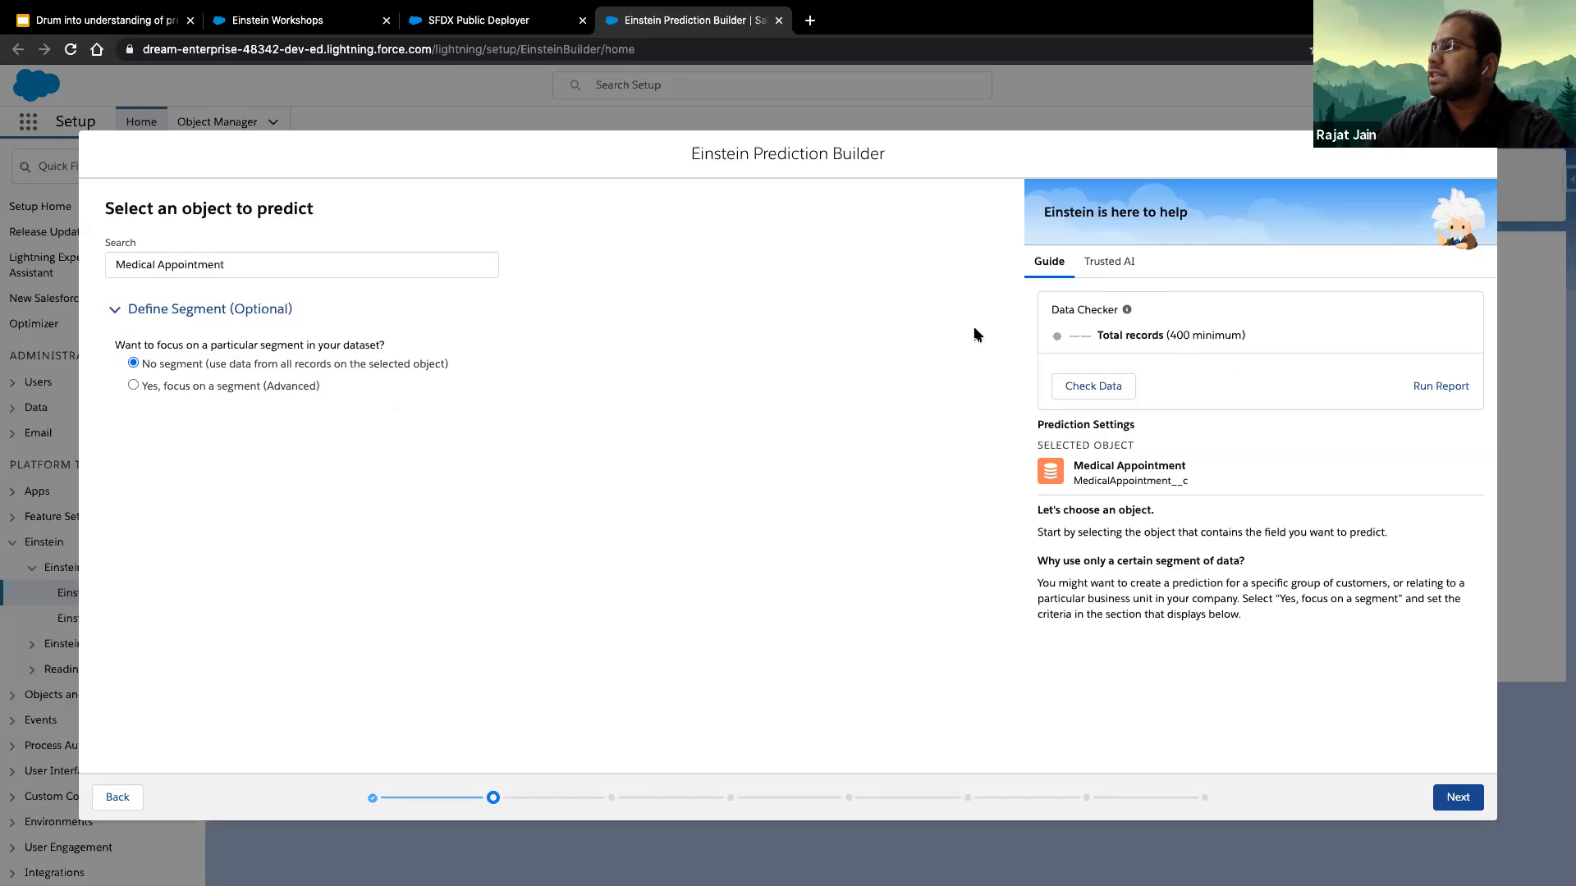
left_click(1457, 797)
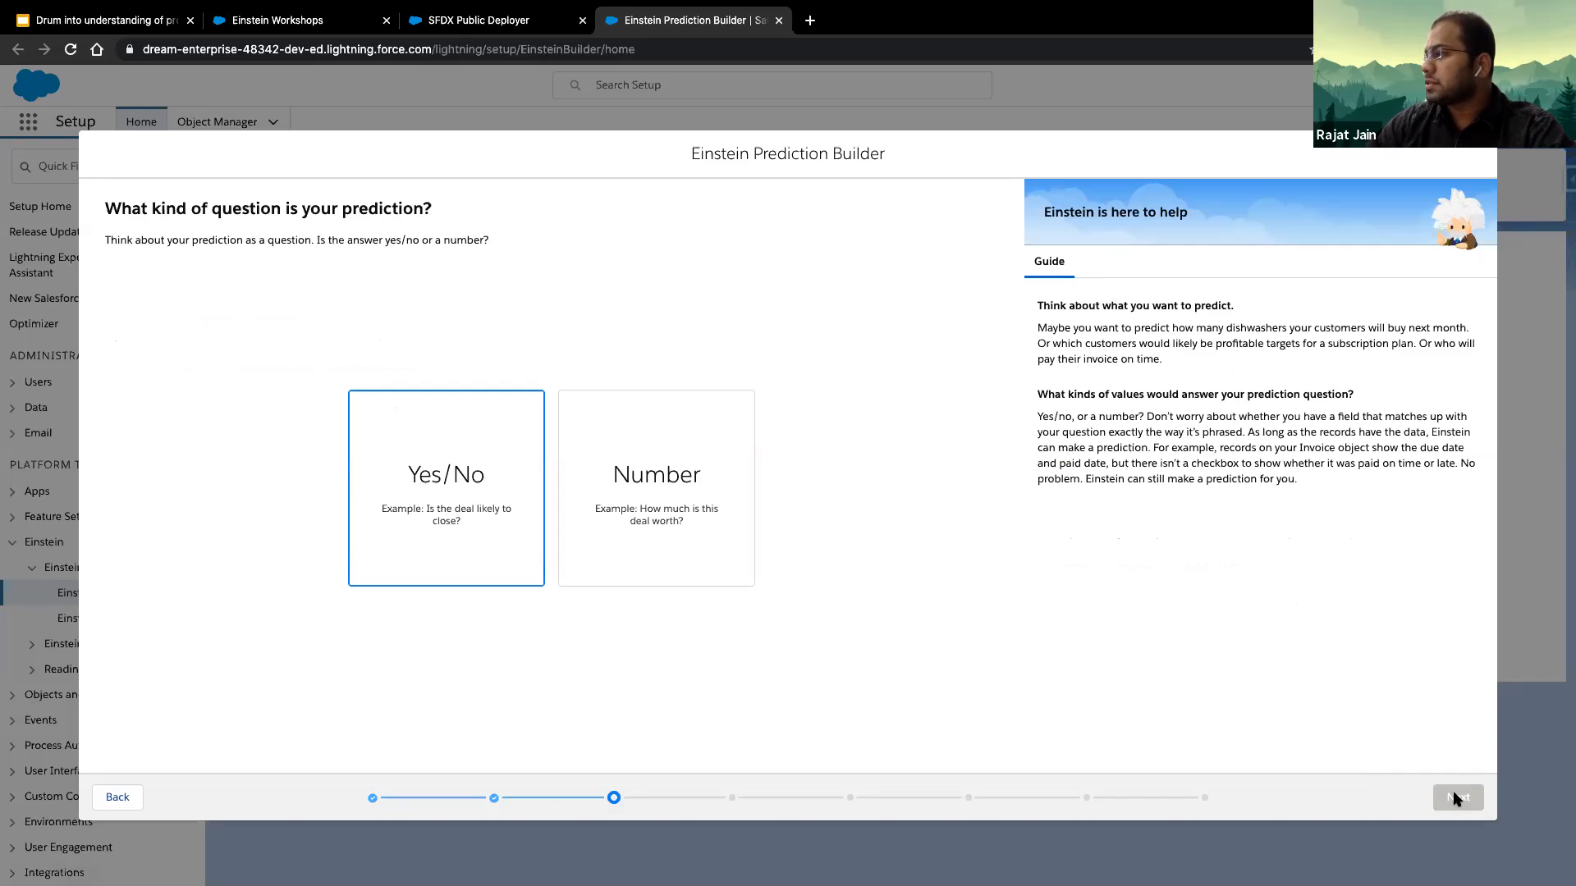
- Set the prediction question type to Yes/No and specify that an existing field answers it
left_click(441, 530)
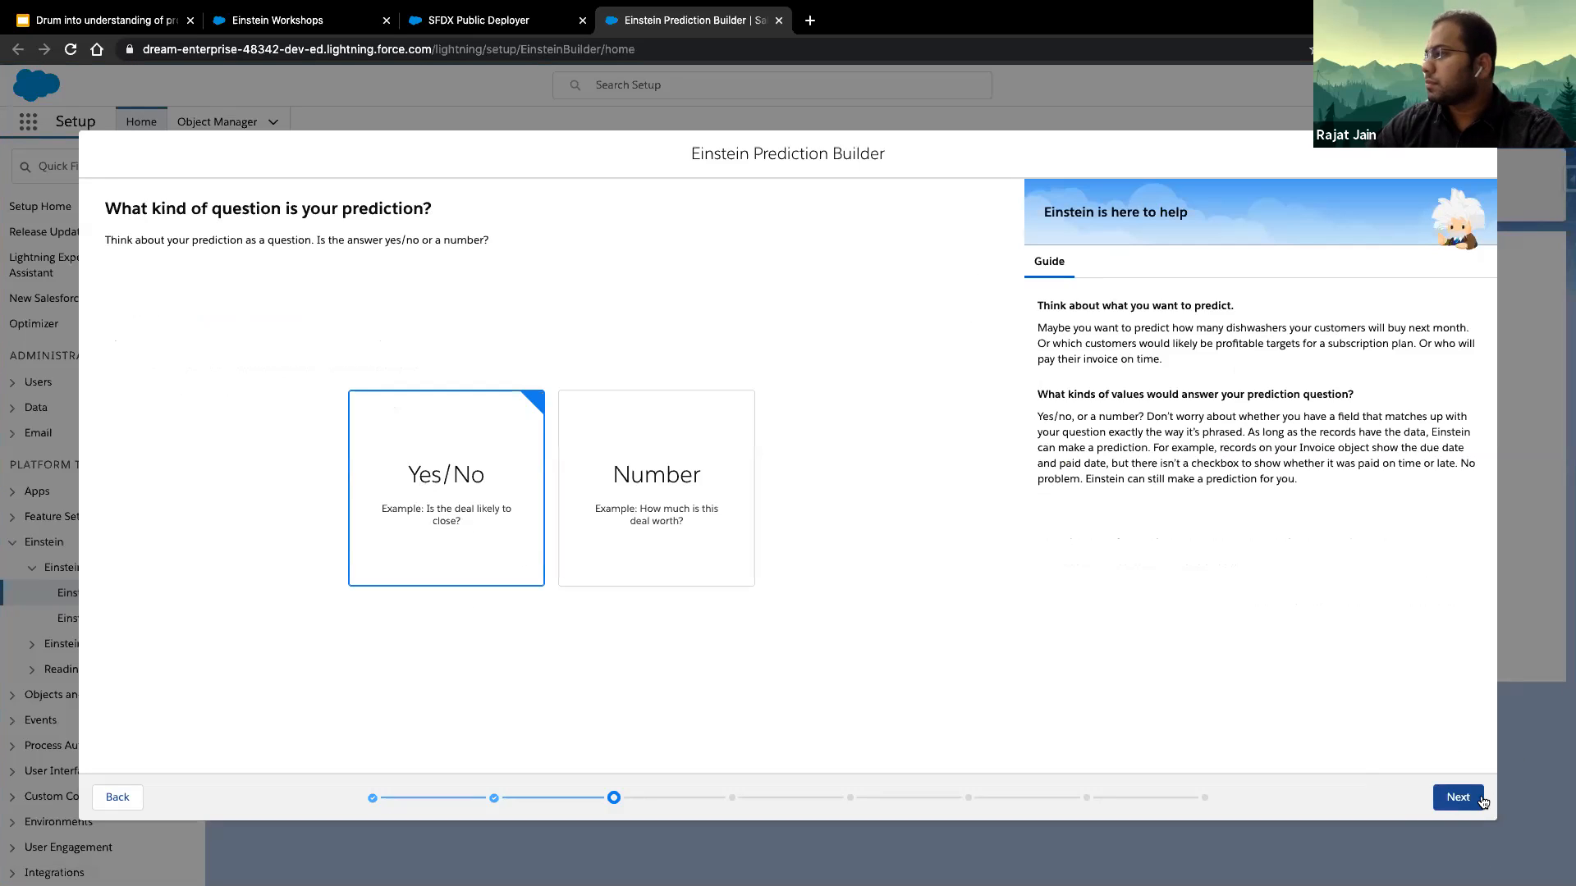
left_click(1458, 797)
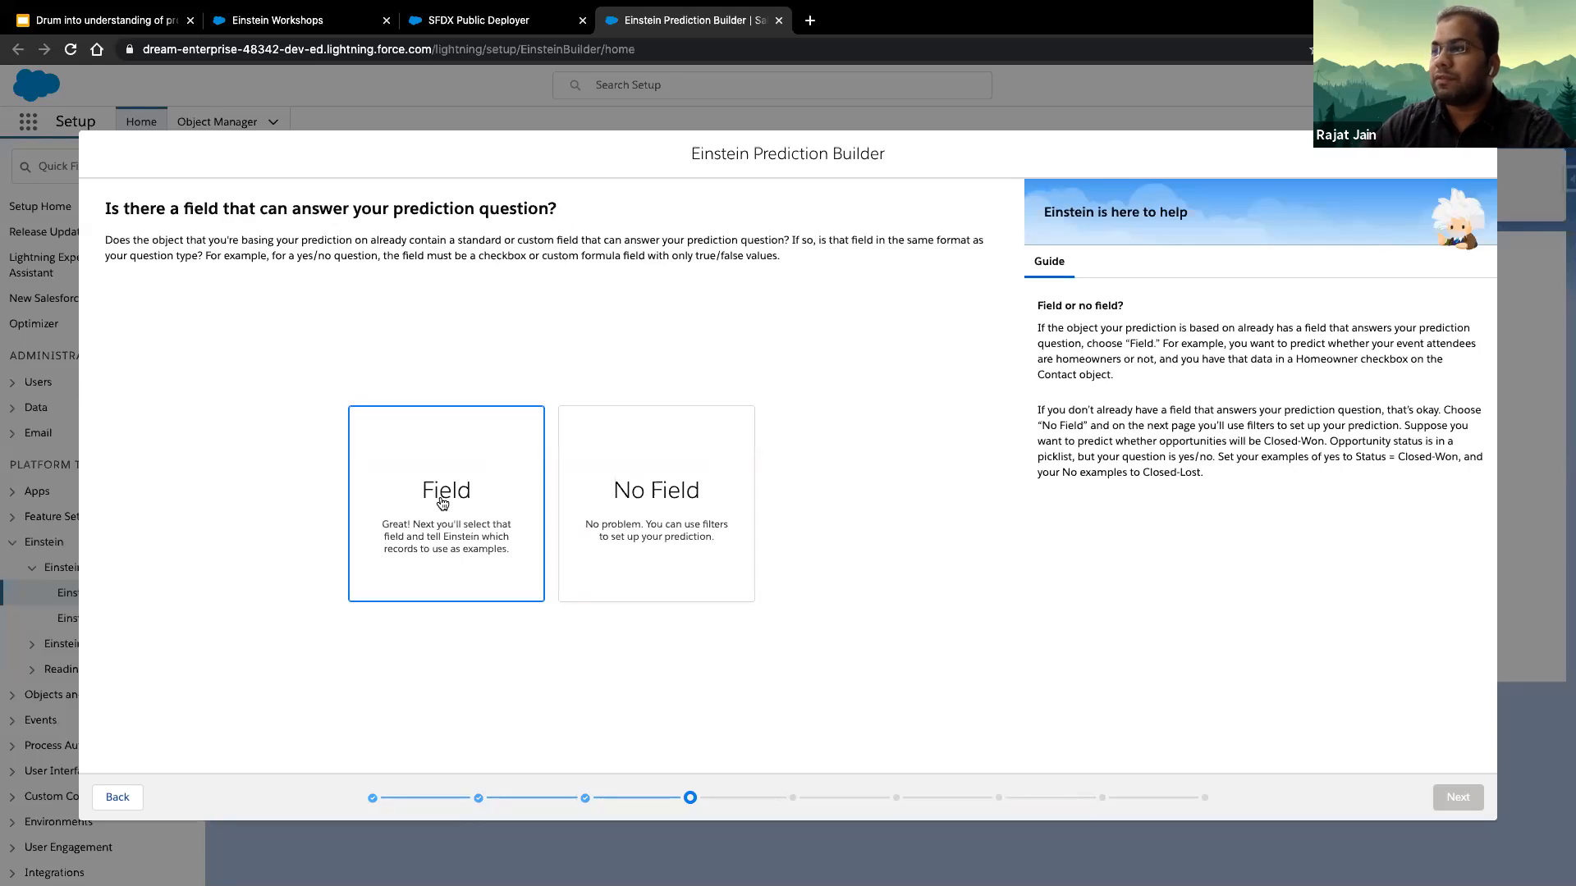
left_click(673, 509)
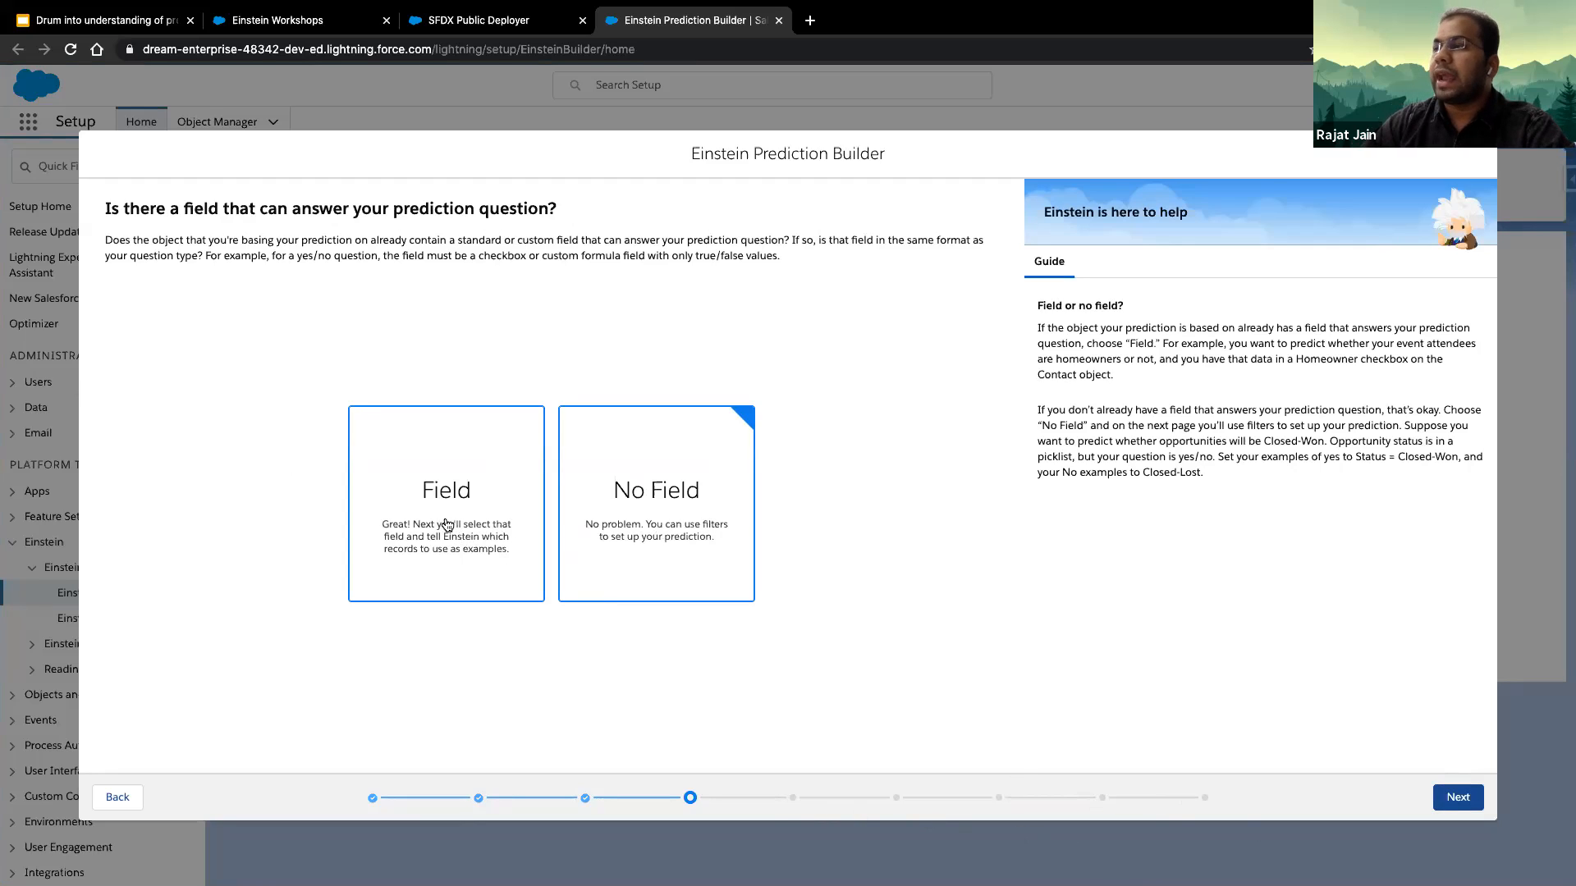
left_click(484, 534)
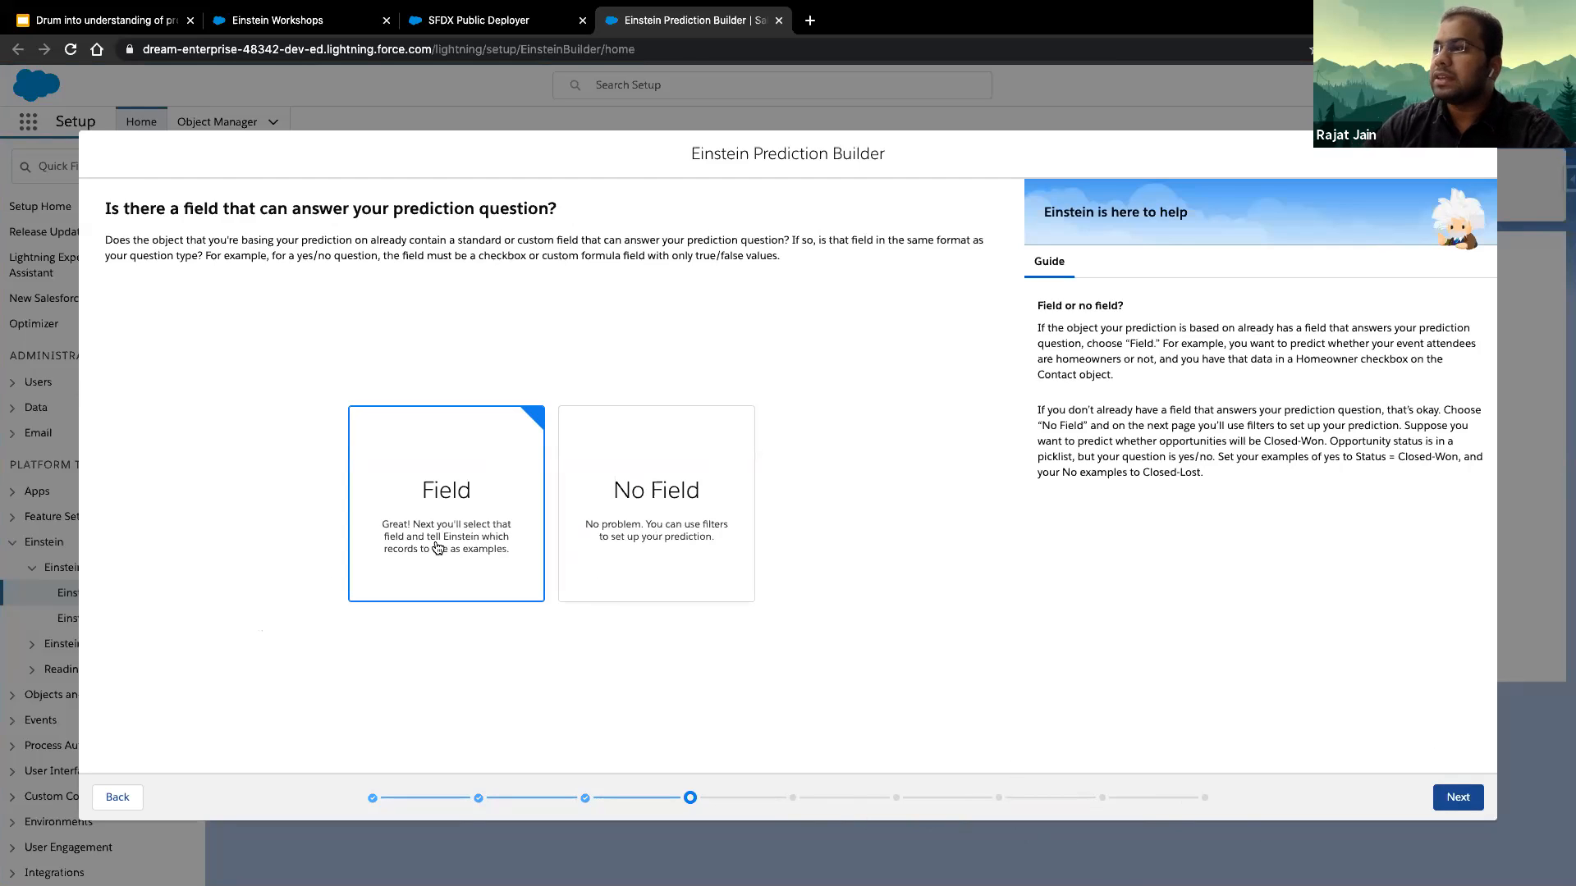
left_click(1456, 796)
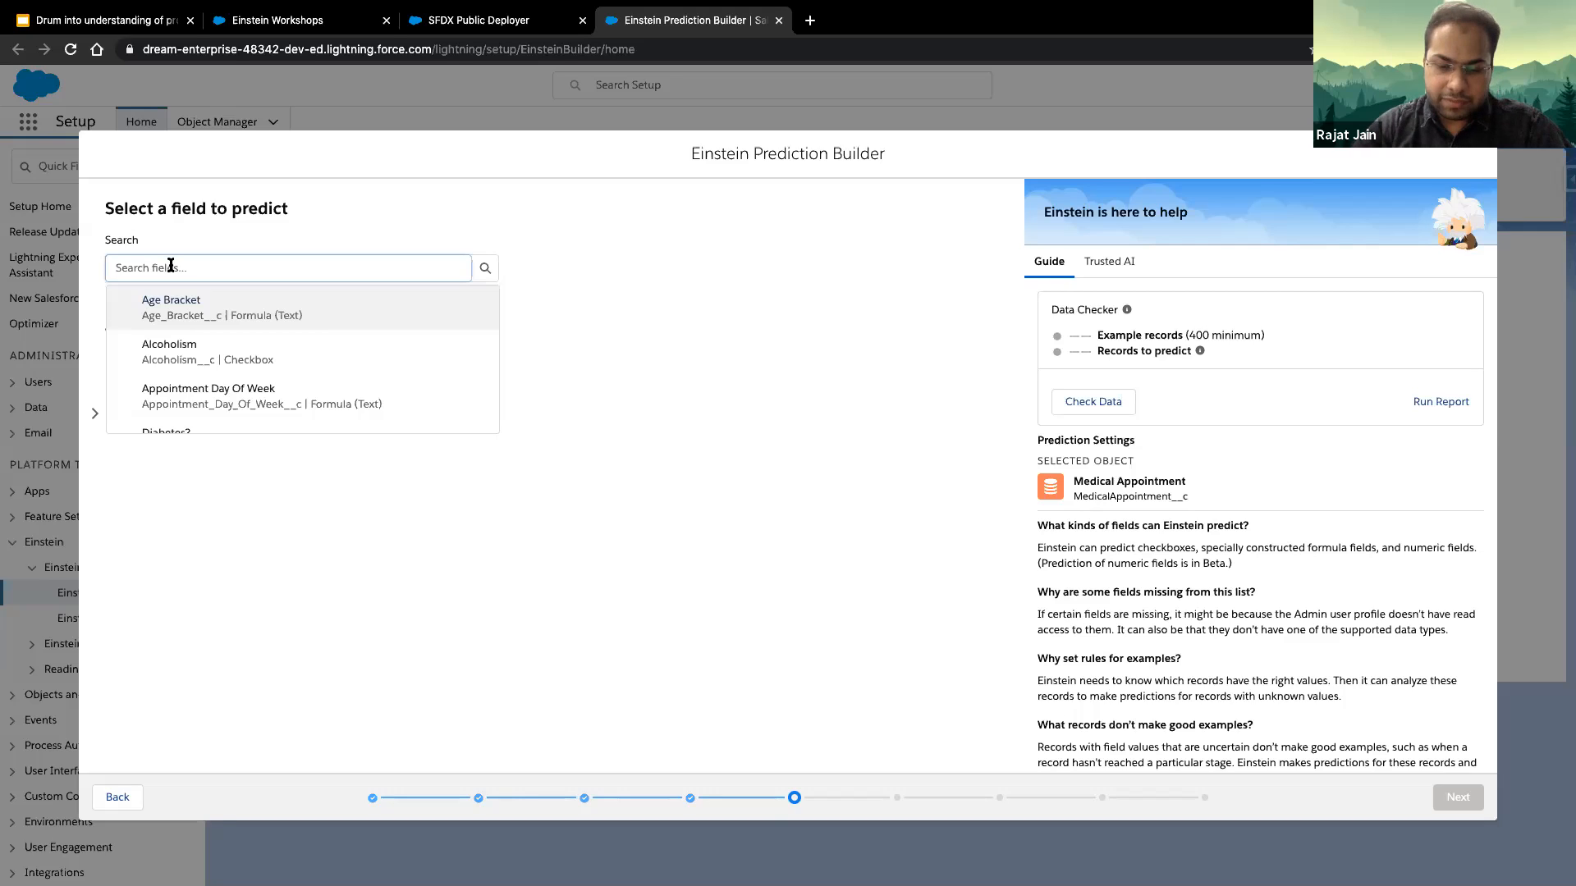
- Choose No Show as the field to predict and use specific records as the examples
type("no sh")
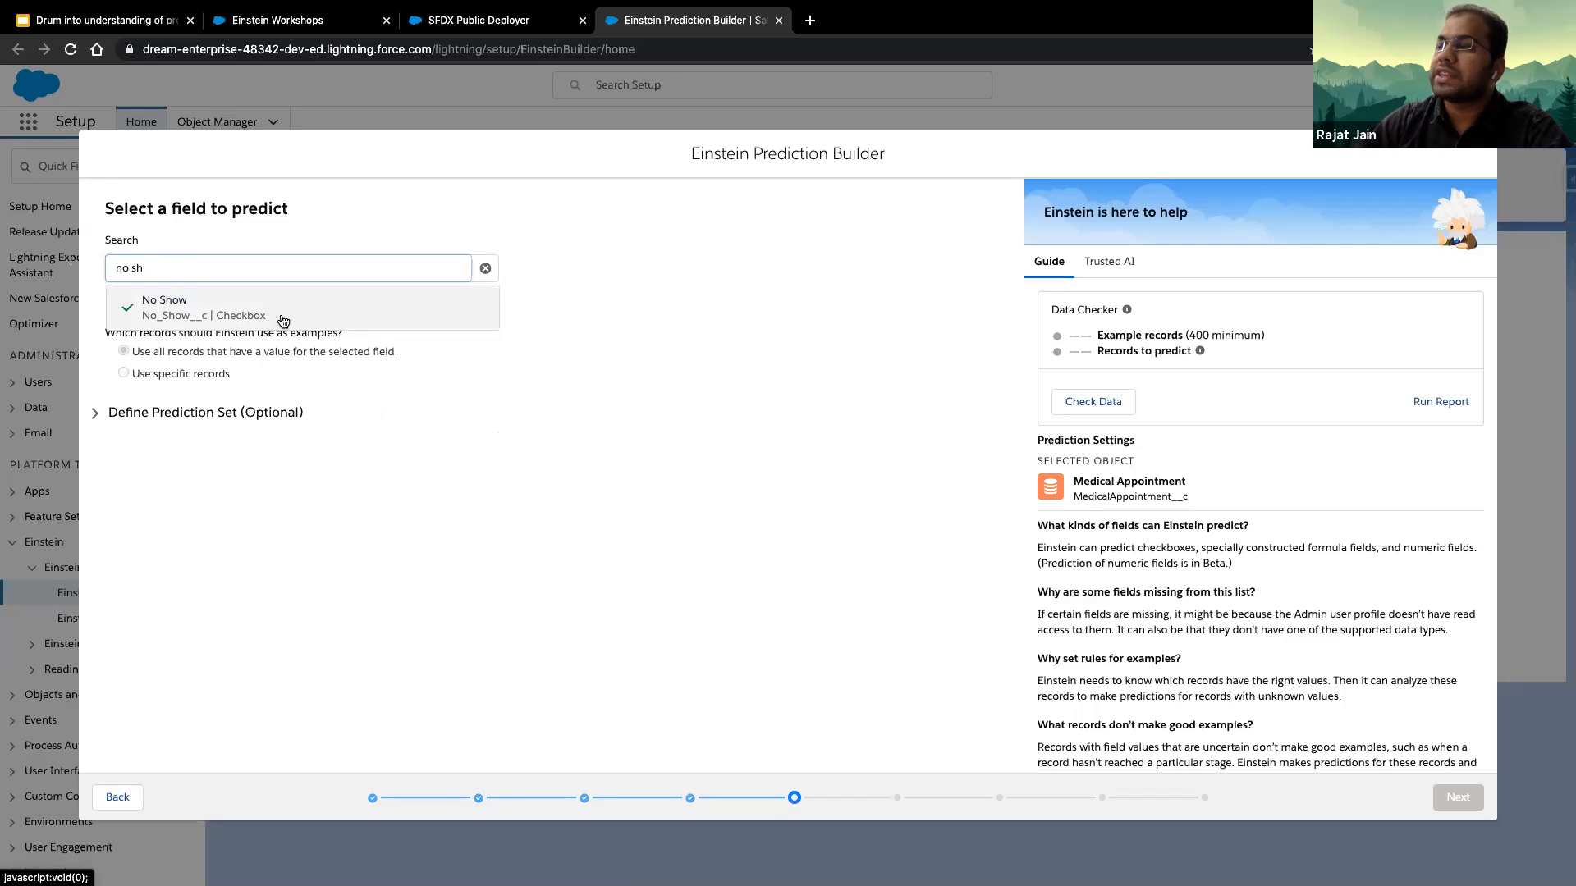
left_click(316, 321)
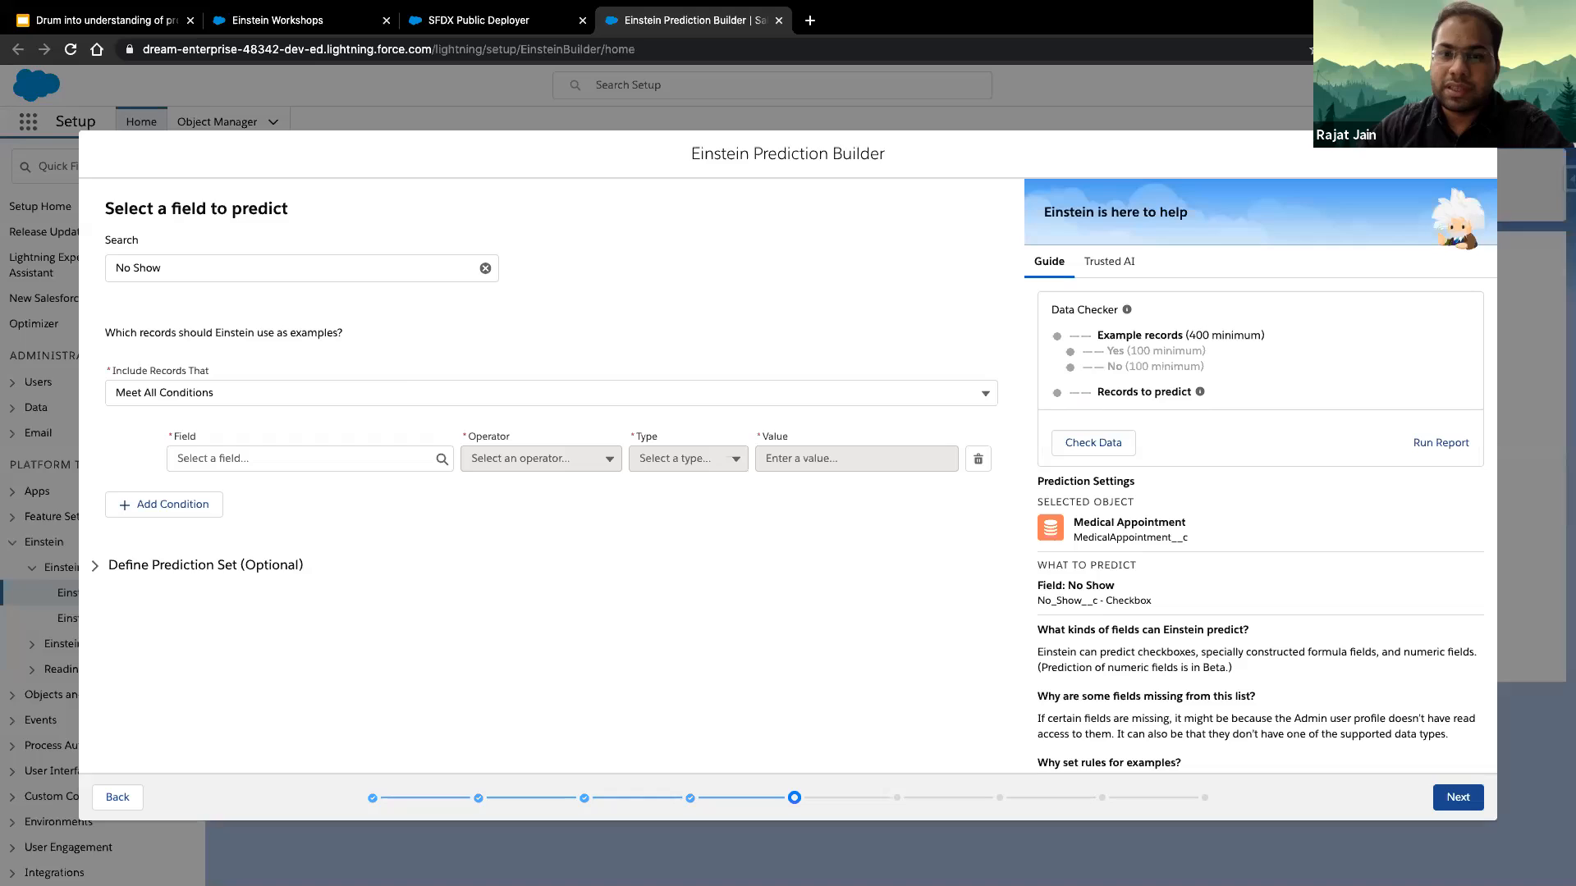
- Define the example-record condition on the AppointmentDay field with the operator Less than or equal and the type Date/Time
left_click(292, 459)
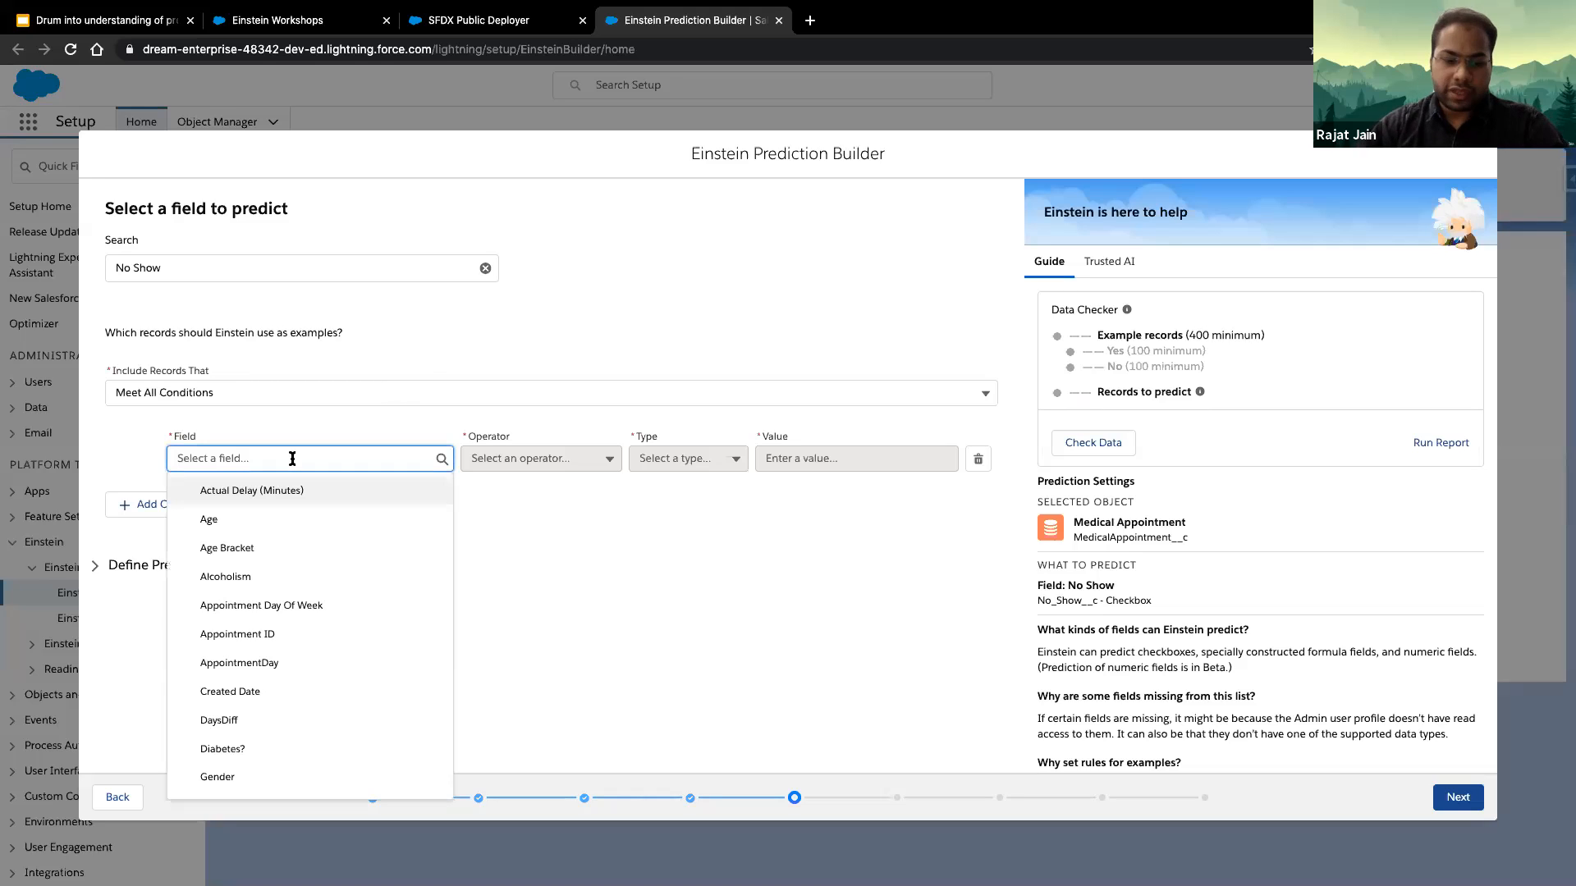
type("appo")
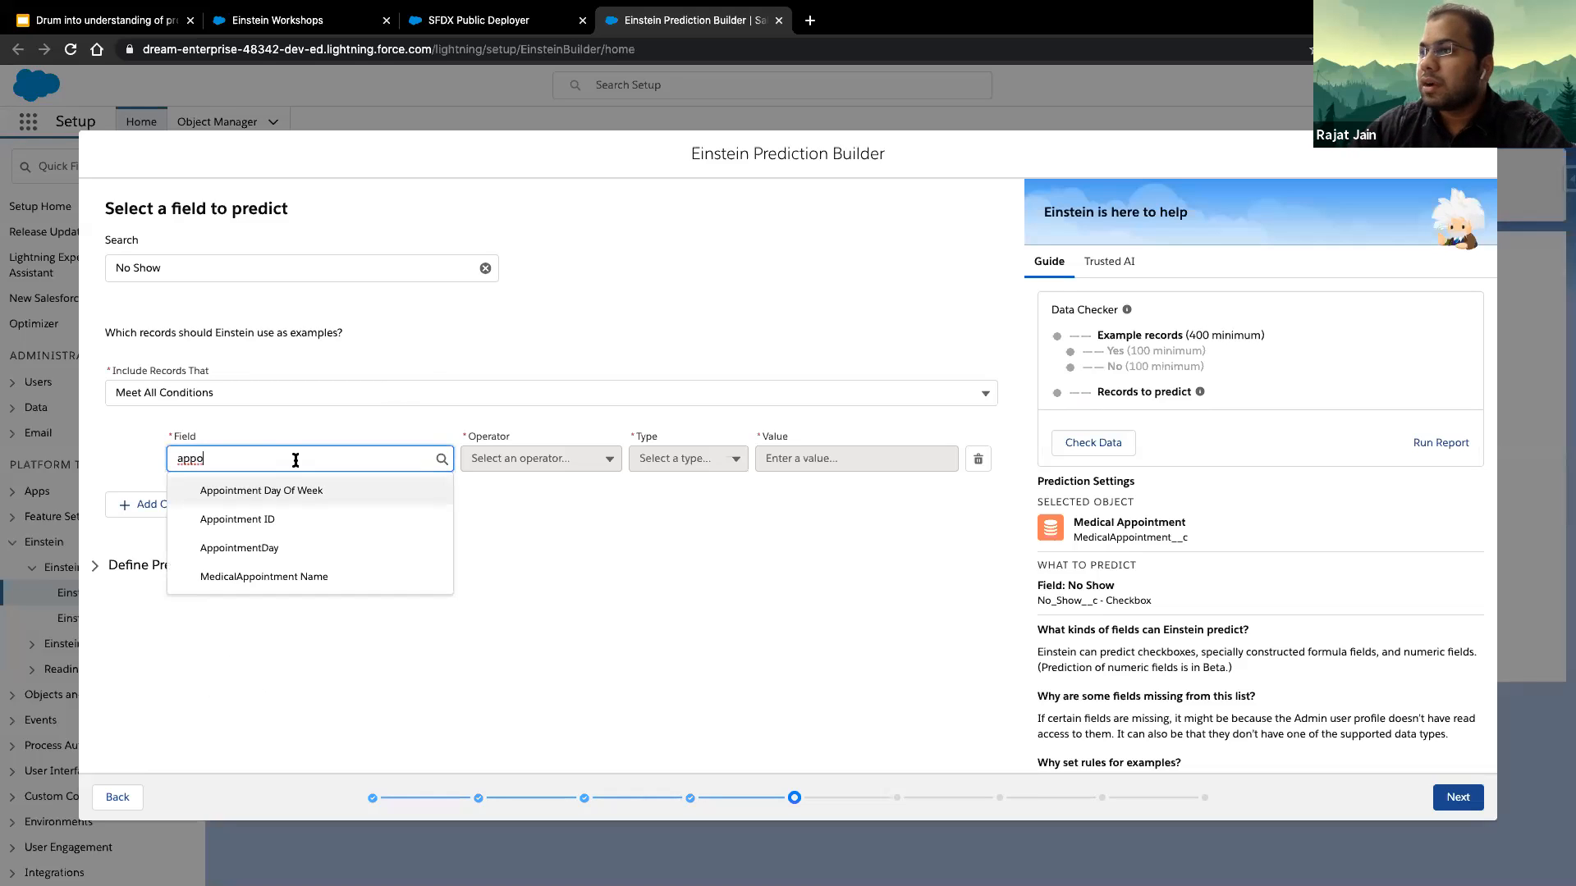
left_click(305, 561)
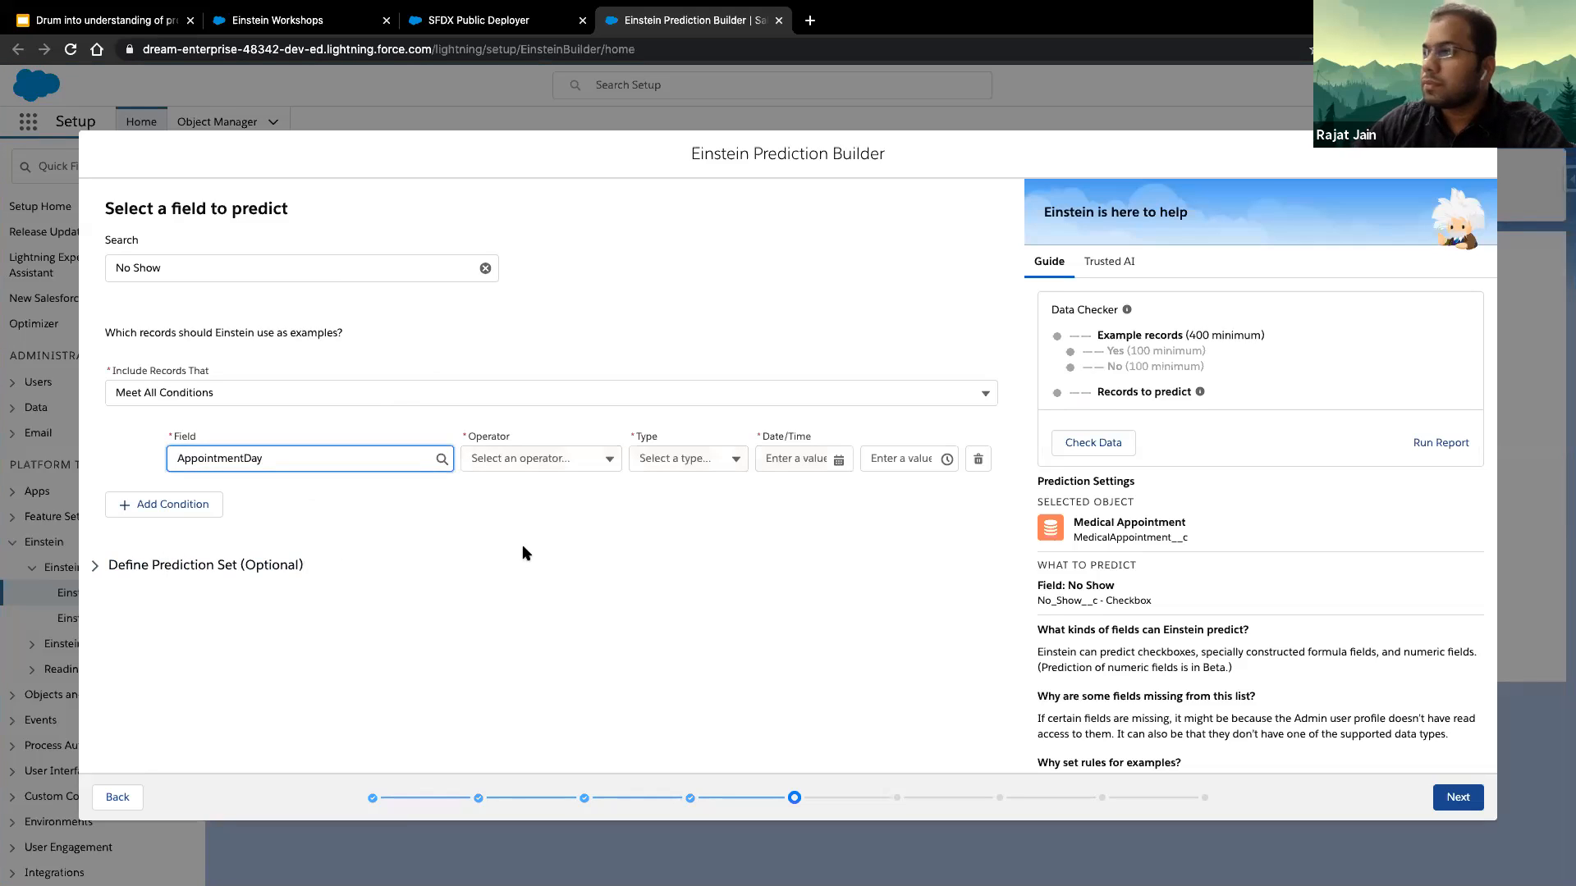
left_click(542, 458)
left_click(560, 576)
left_click(708, 465)
left_click(704, 517)
- Set the AppointmentDay condition's value to May 31, 2016 at 11:30 PM
left_click(824, 459)
left_click(983, 490)
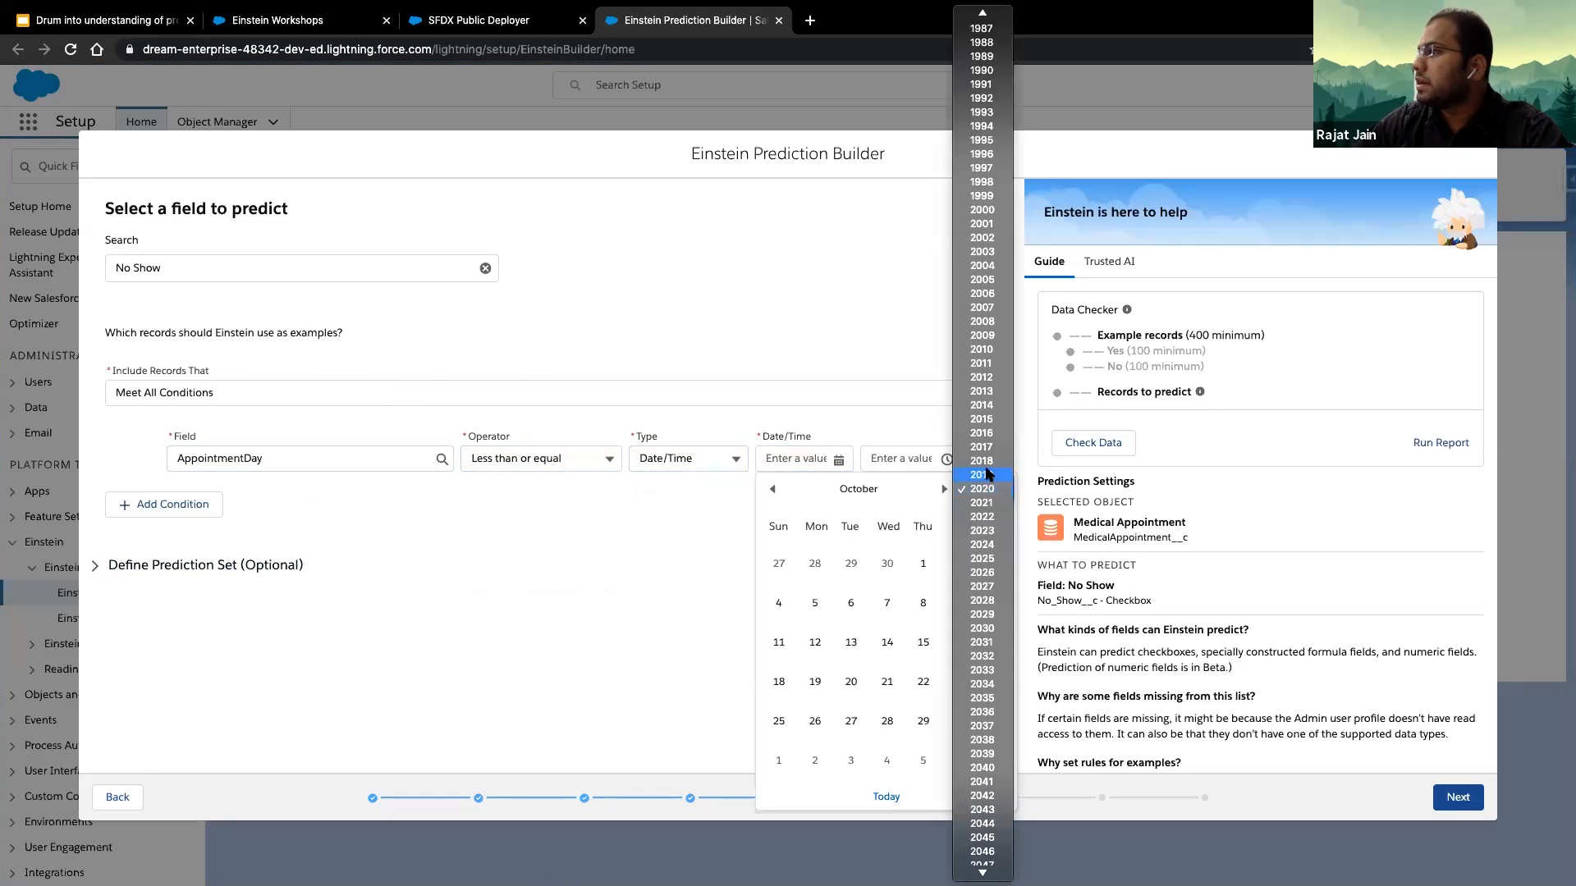
left_click(980, 433)
left_click(774, 490)
left_click(774, 490)
left_click(774, 490)
left_click(774, 490)
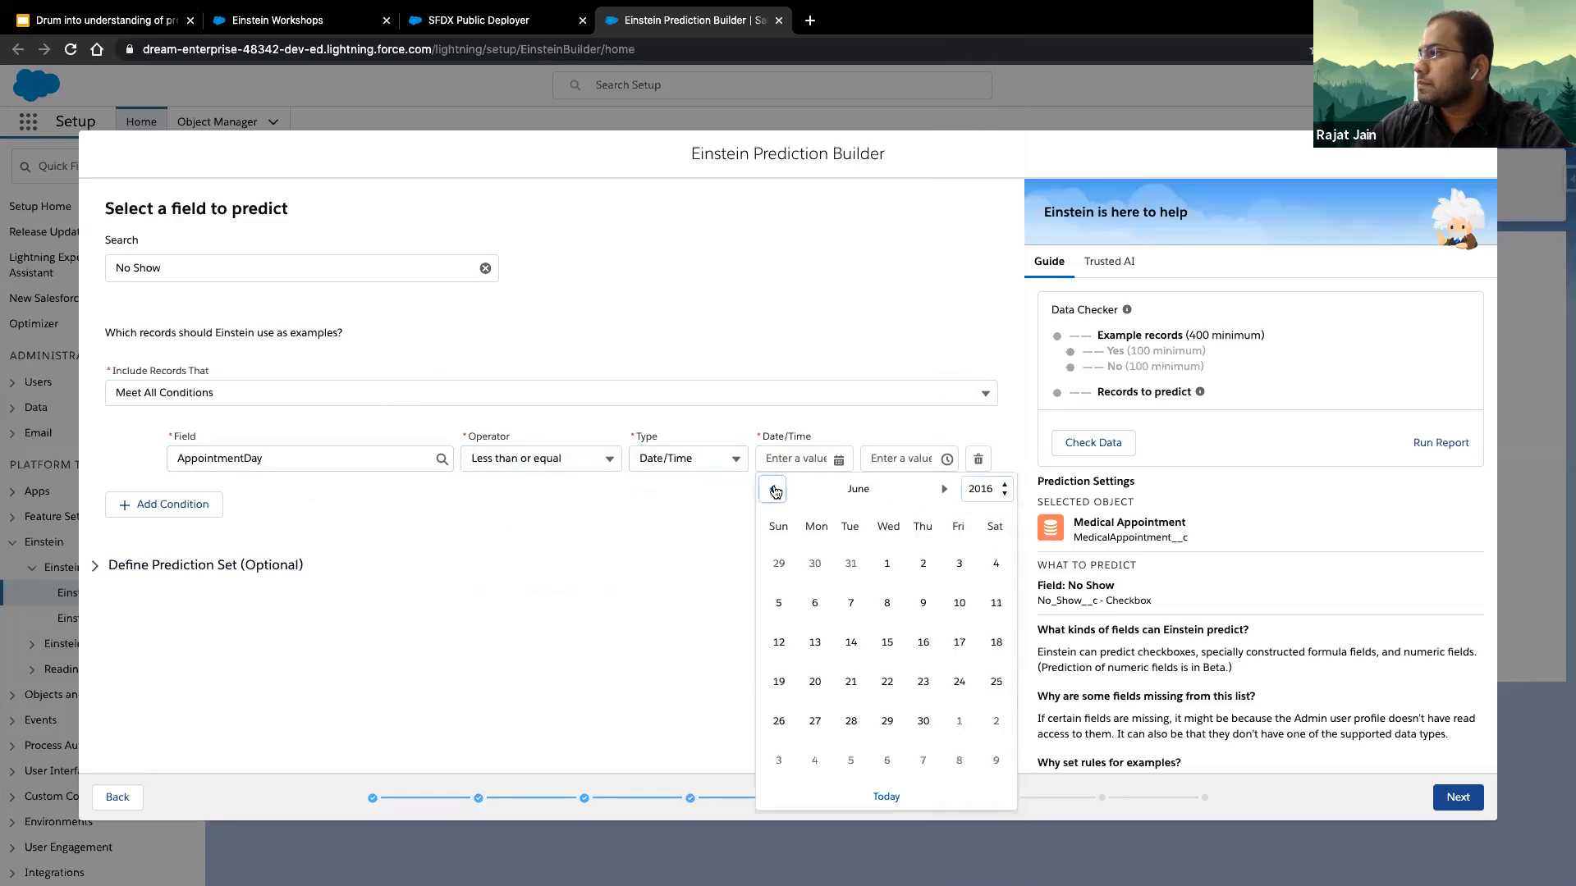
left_click(774, 490)
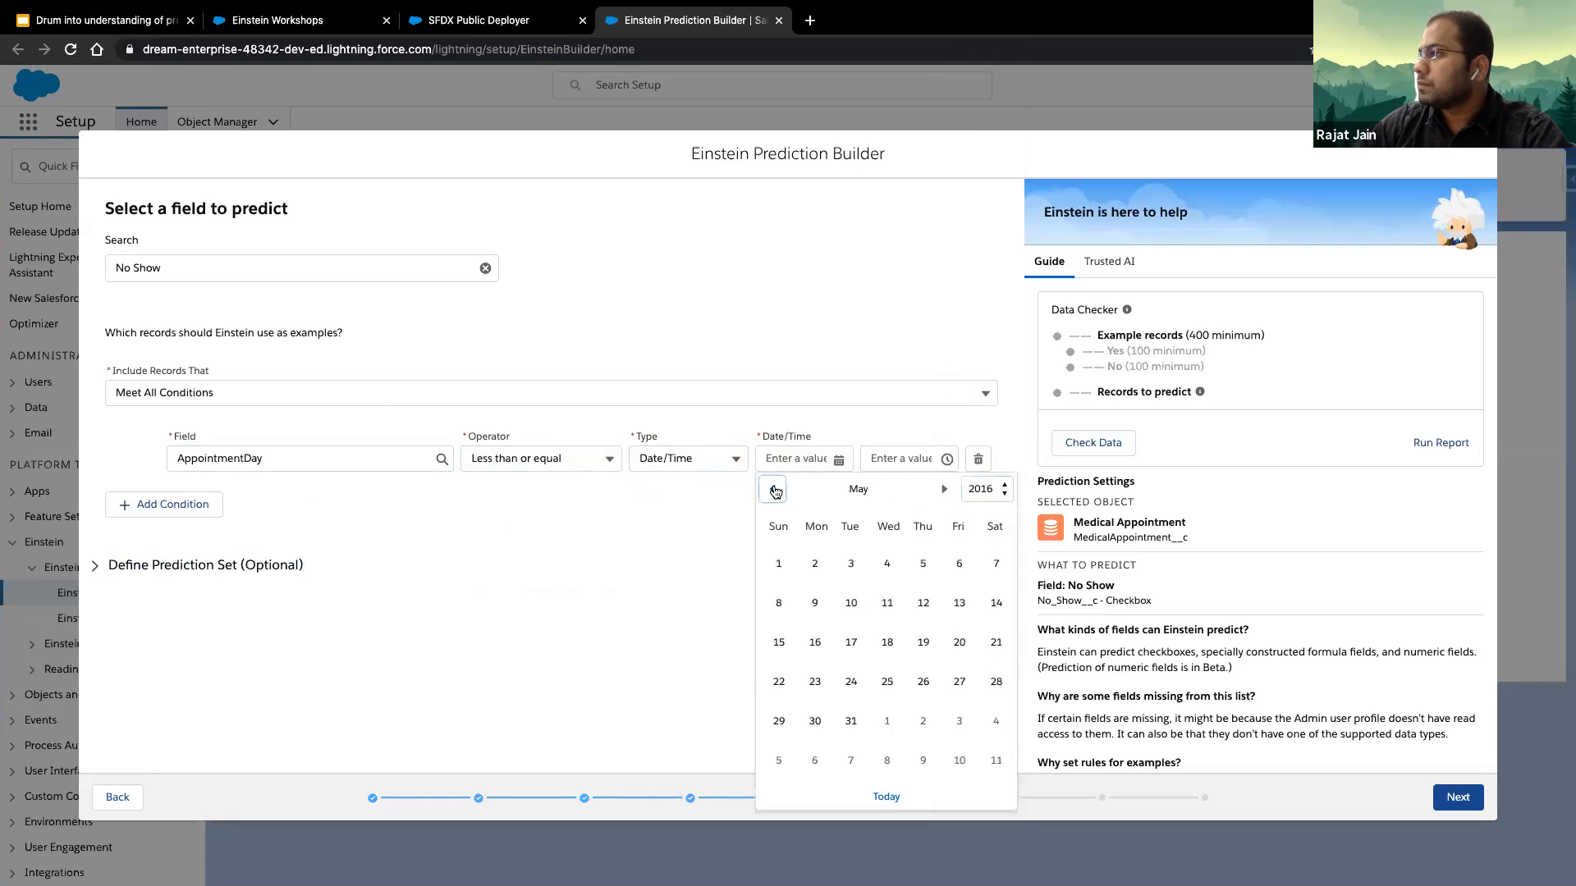
left_click(854, 721)
left_click(906, 464)
scroll(936, 558, "down", 15)
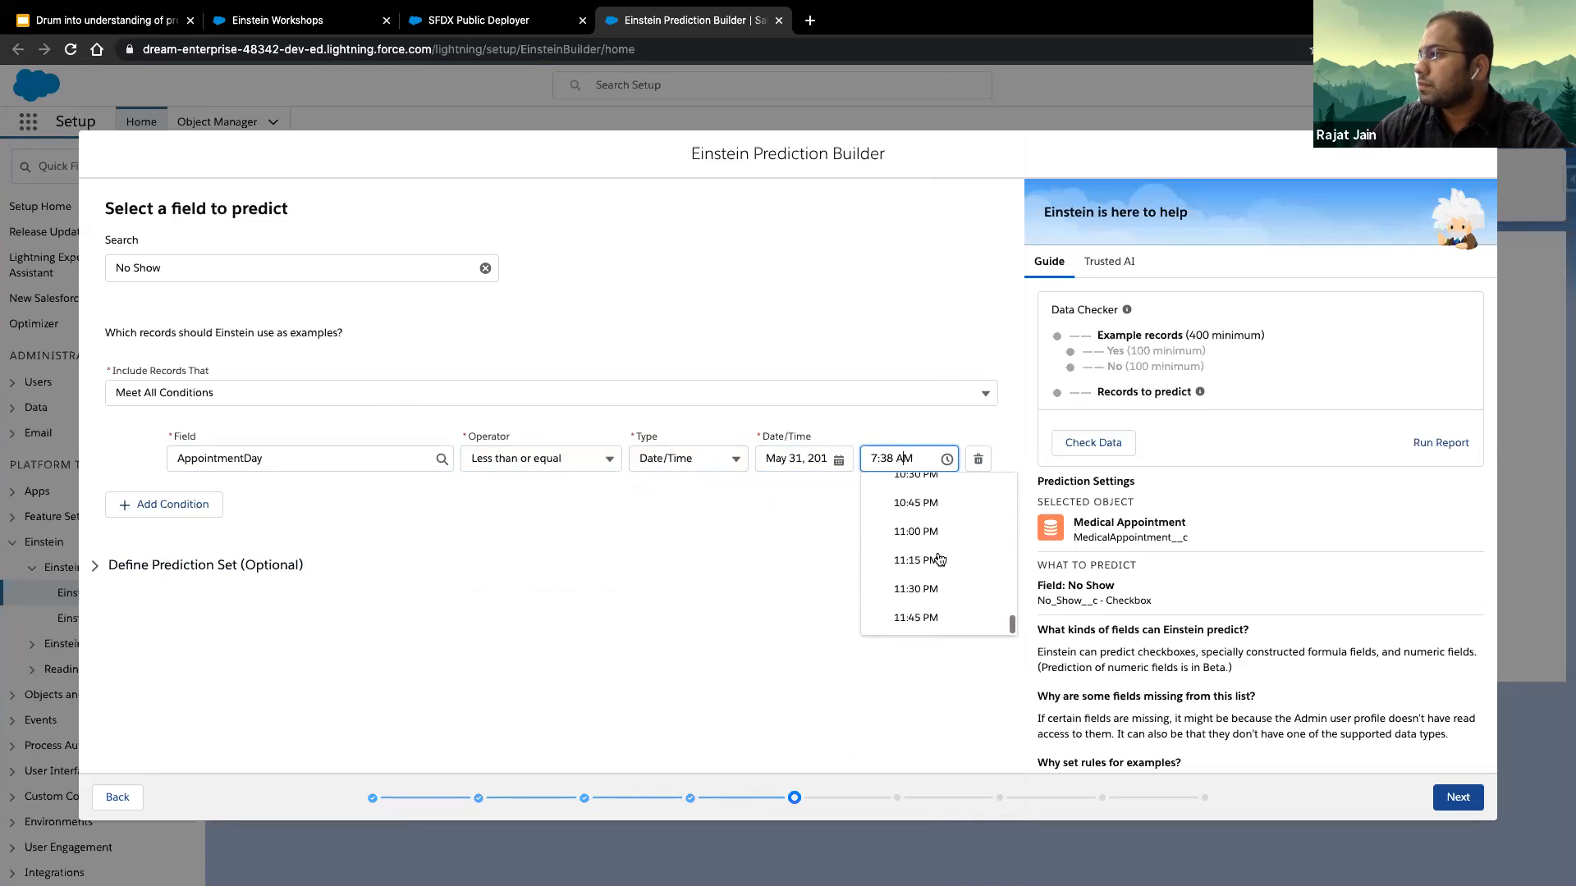
left_click(941, 589)
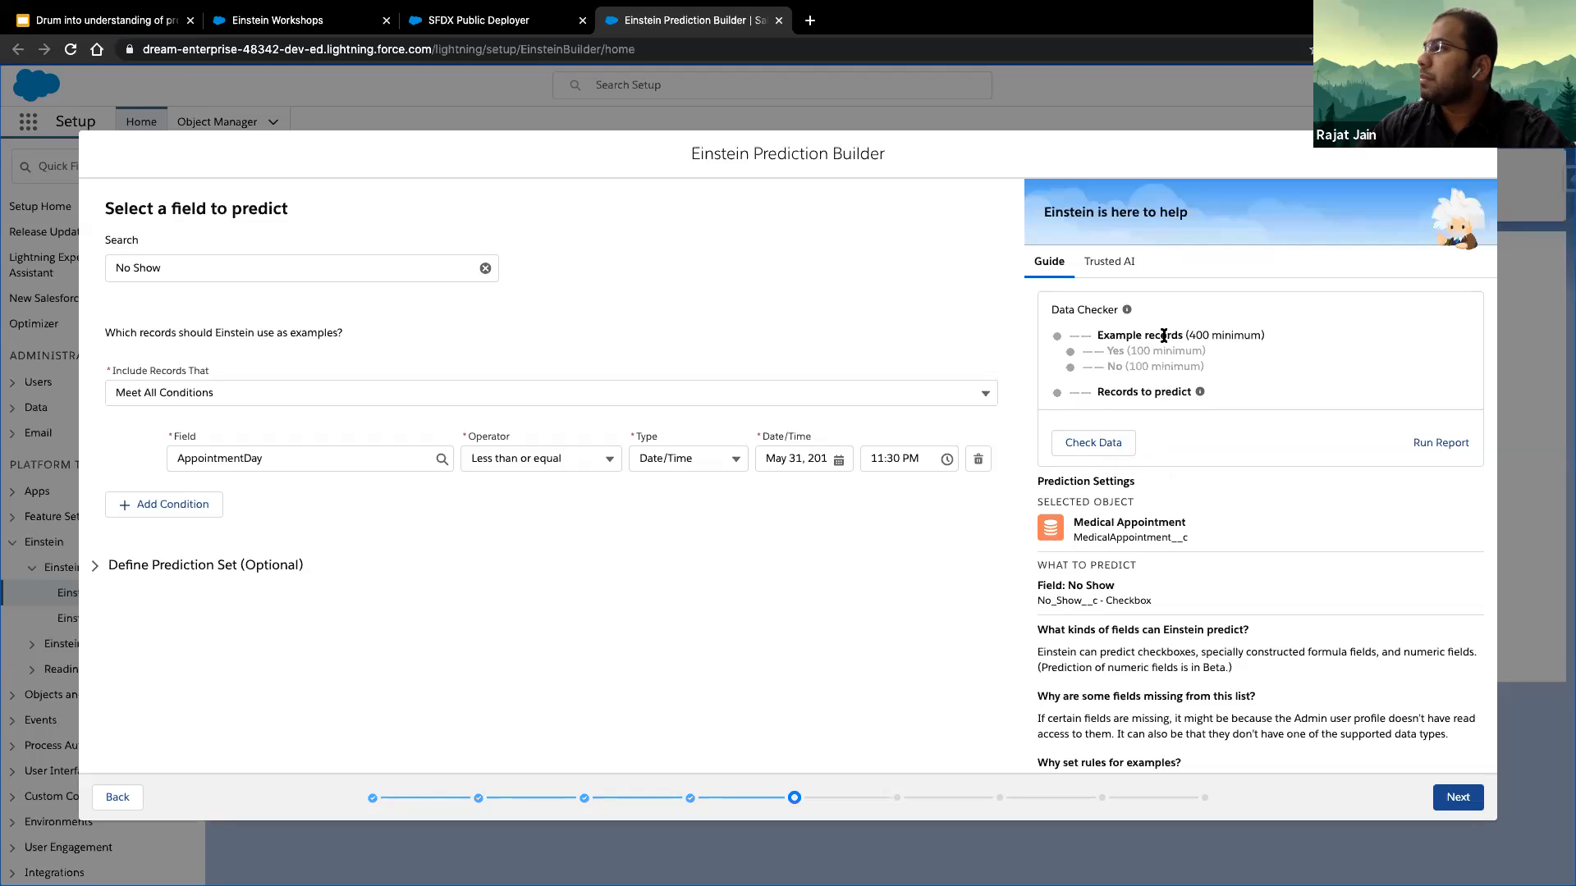
- Run the data check and examine the counts of Yes and No example records and records to predict against the minimums
left_click_drag(1185, 335, 1265, 337)
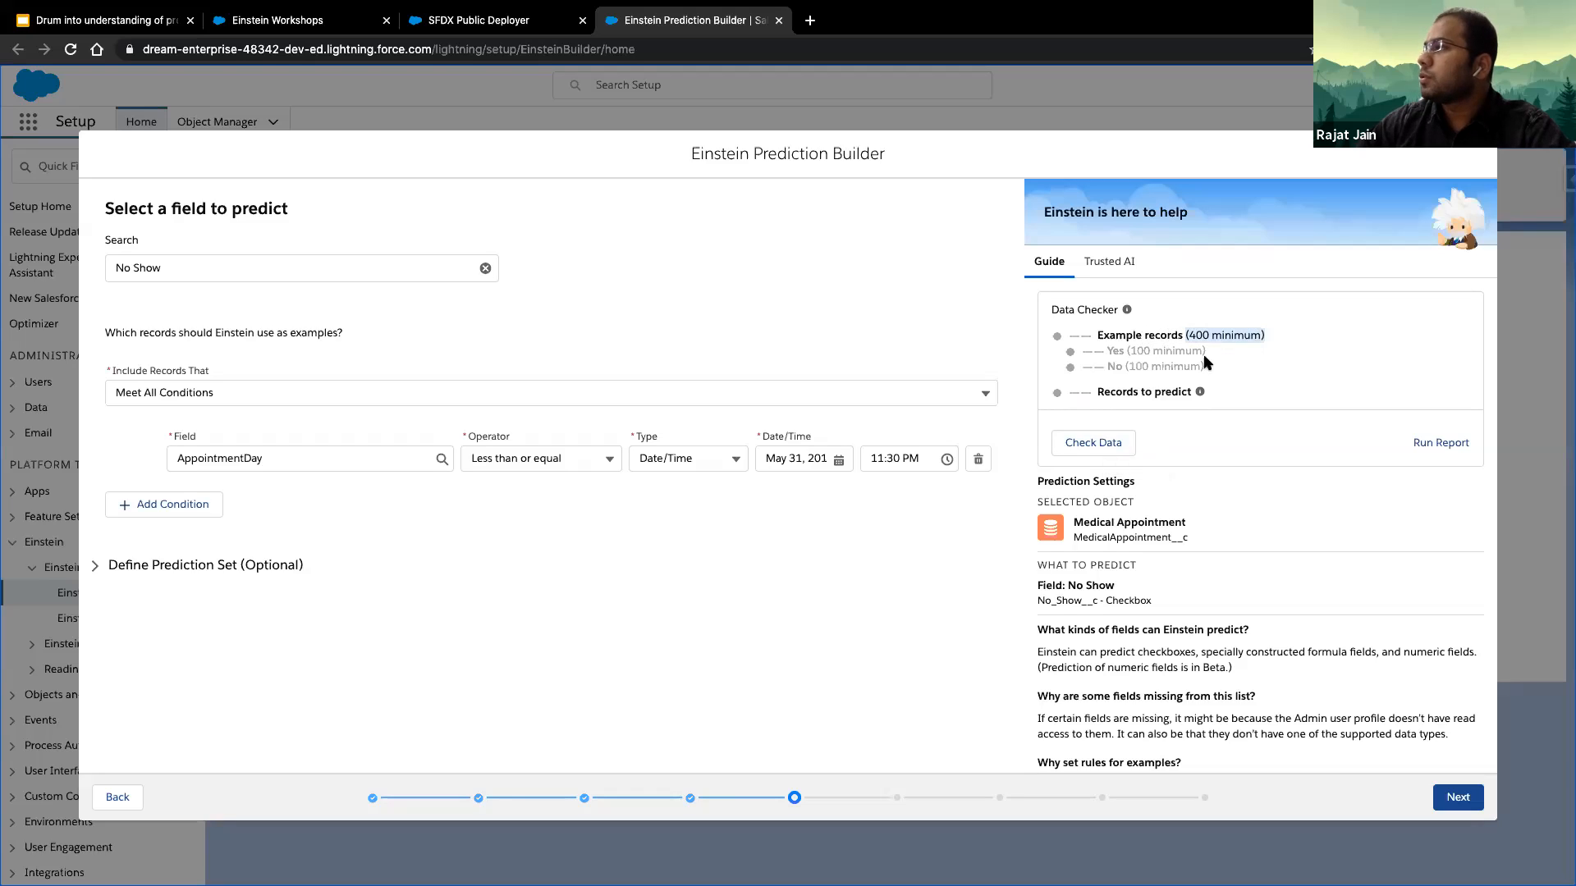
mouse_move(1105, 351)
left_mouse_down()
mouse_move(1225, 353)
mouse_move(1200, 370)
mouse_move(1108, 366)
mouse_move(1106, 352)
left_mouse_up()
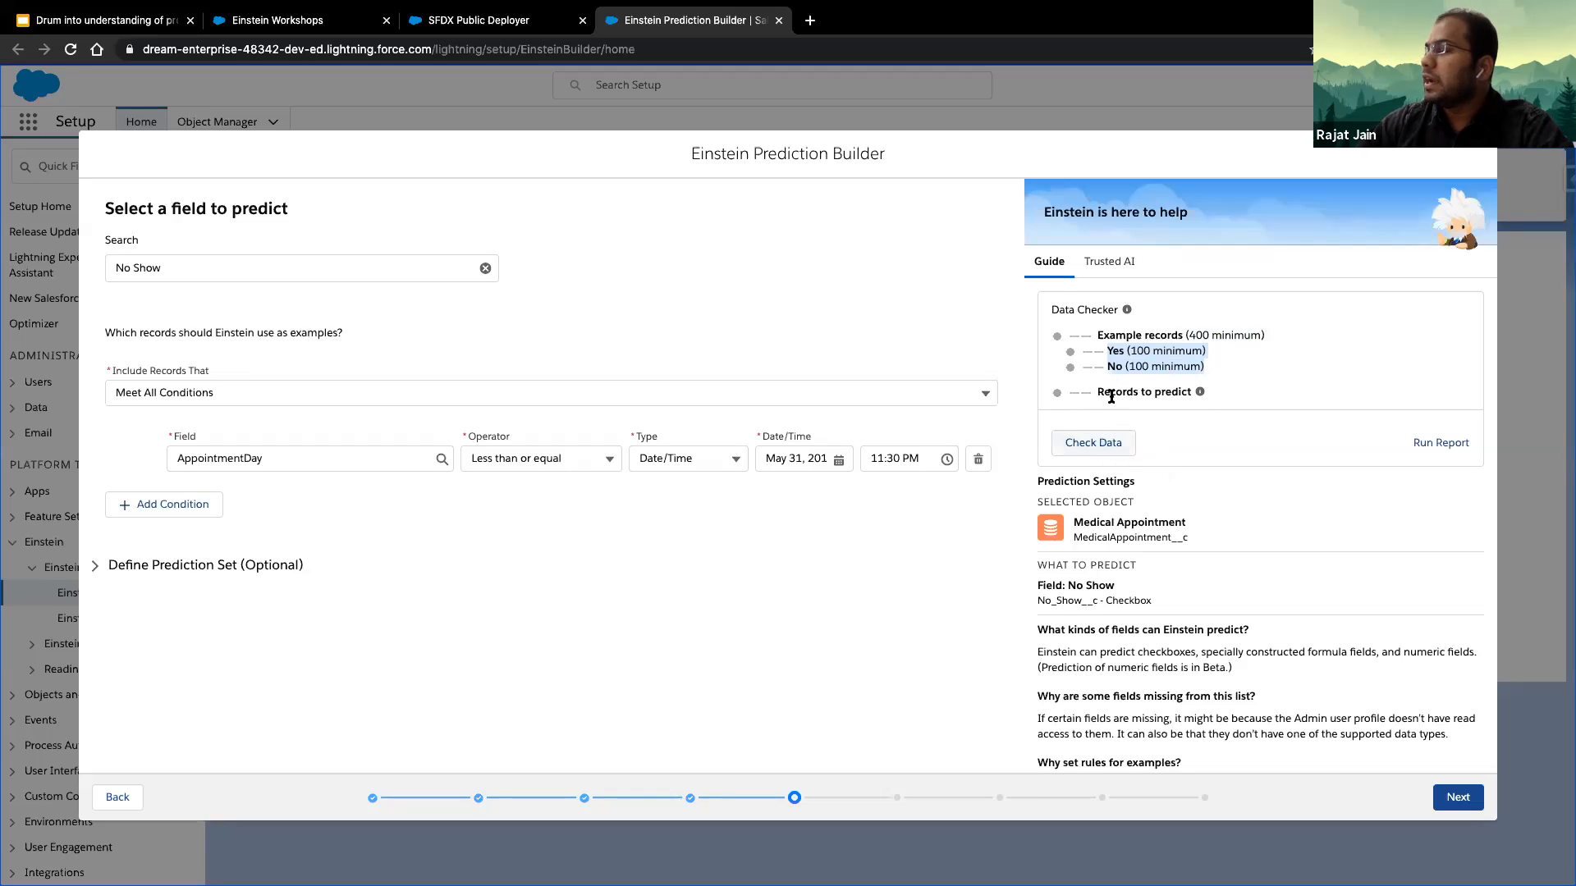
left_click_drag(1099, 394, 1200, 396)
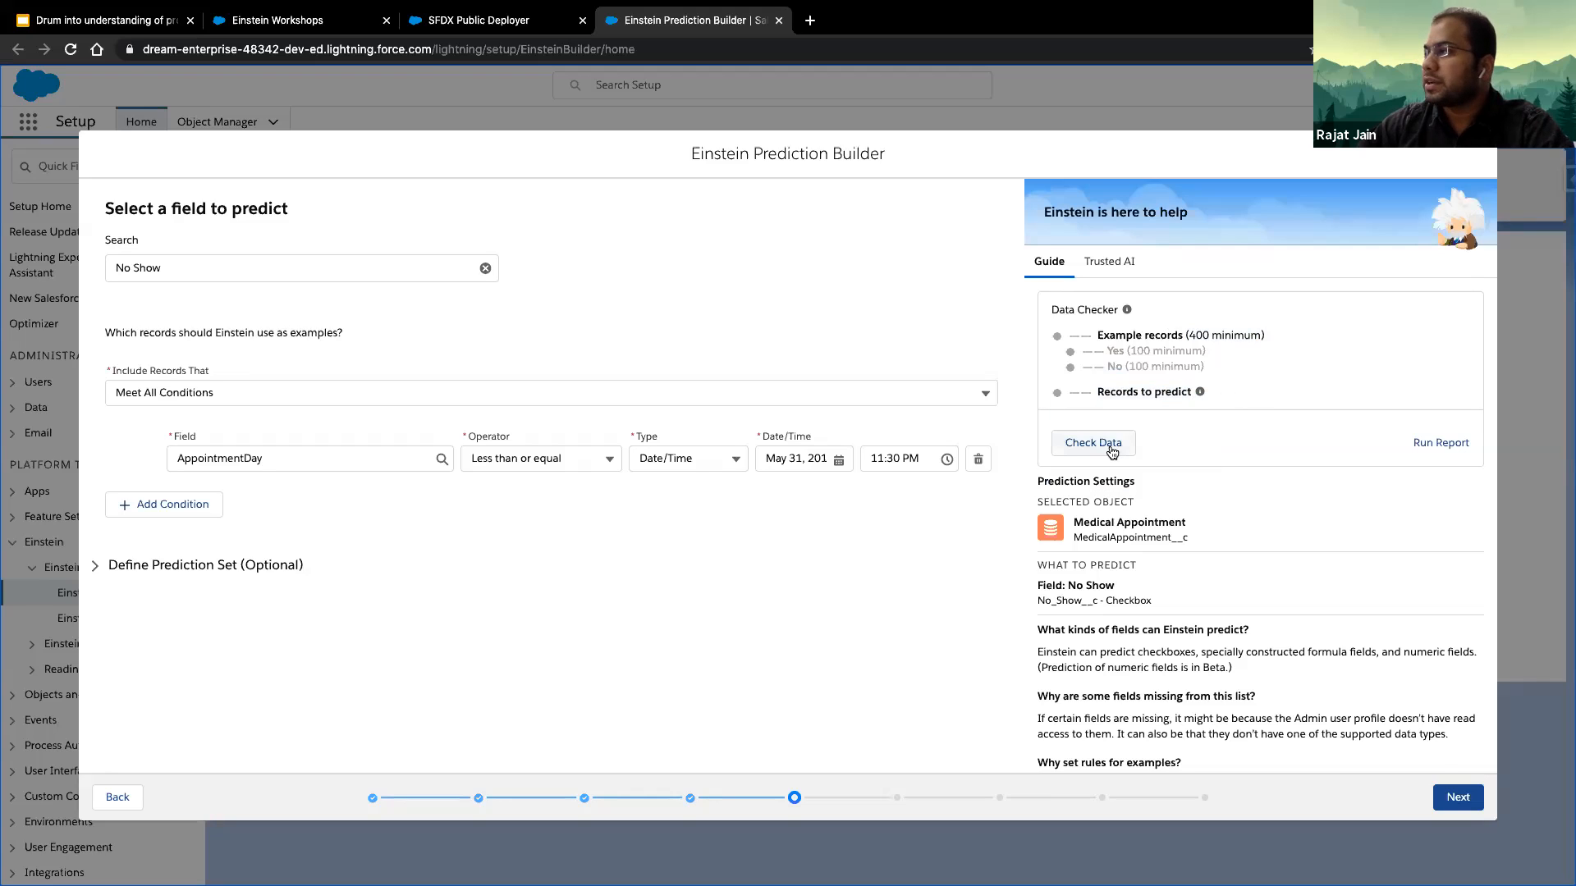
left_click(1108, 448)
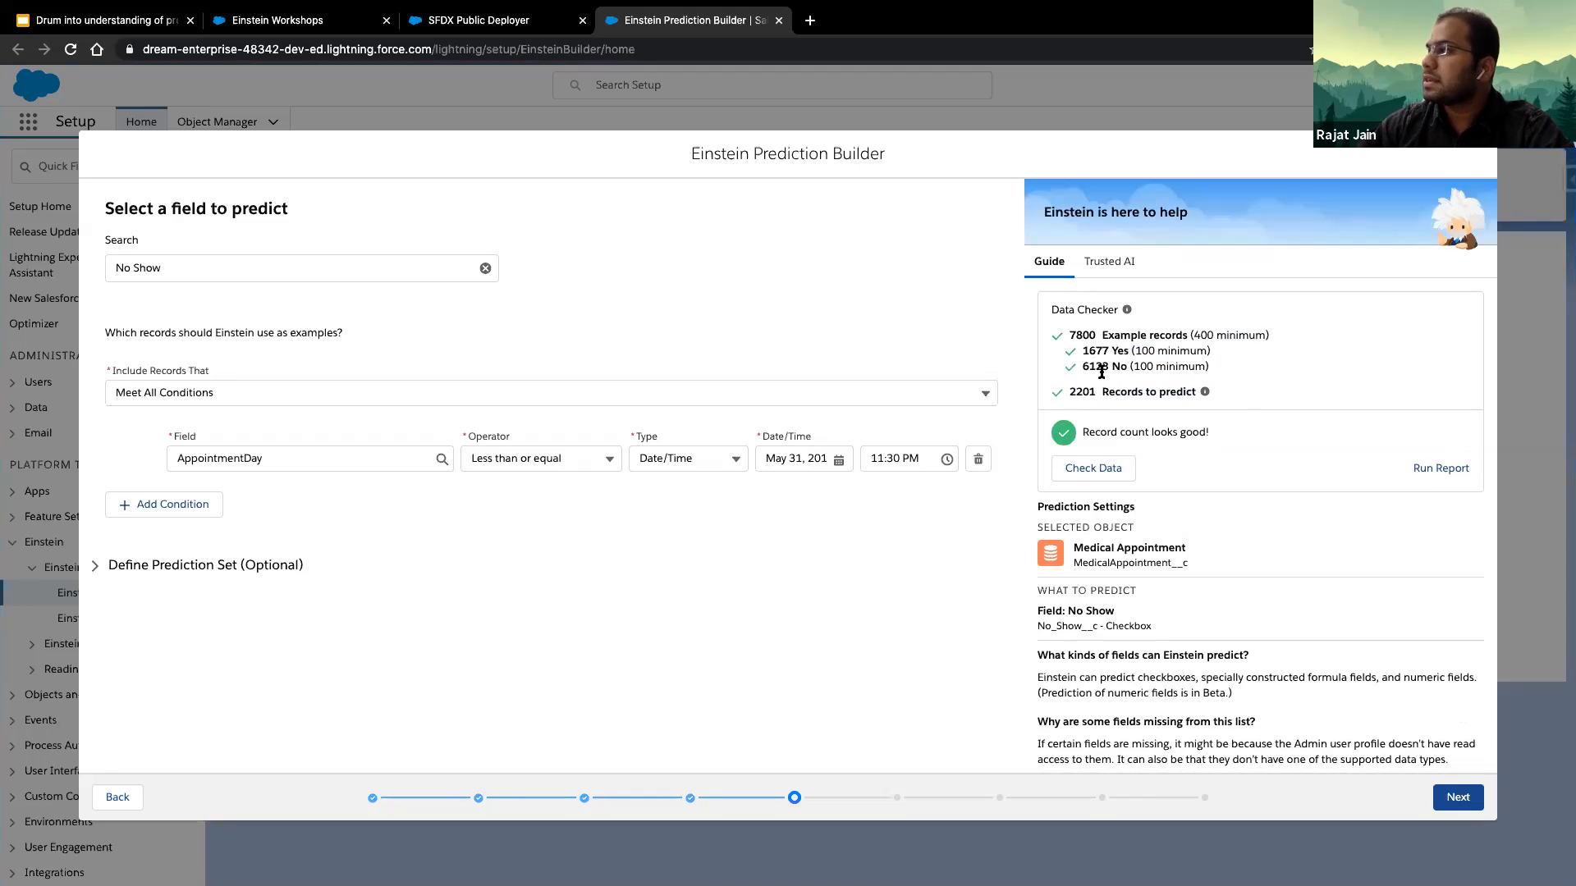
left_click_drag(1081, 366, 1148, 367)
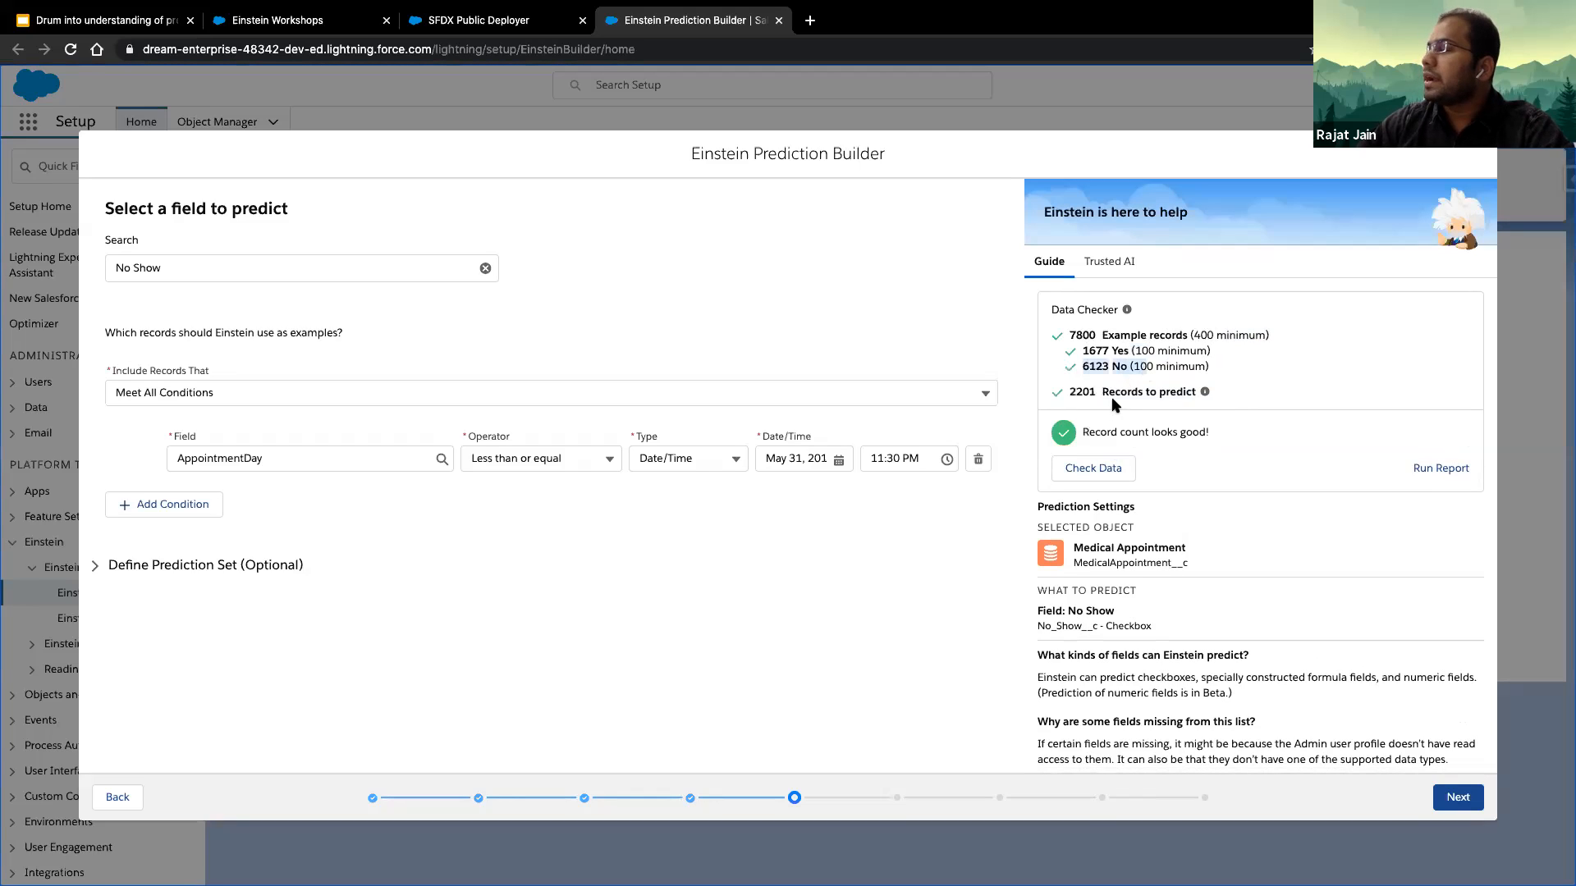
left_click(1068, 393)
left_click_drag(1069, 393, 1197, 397)
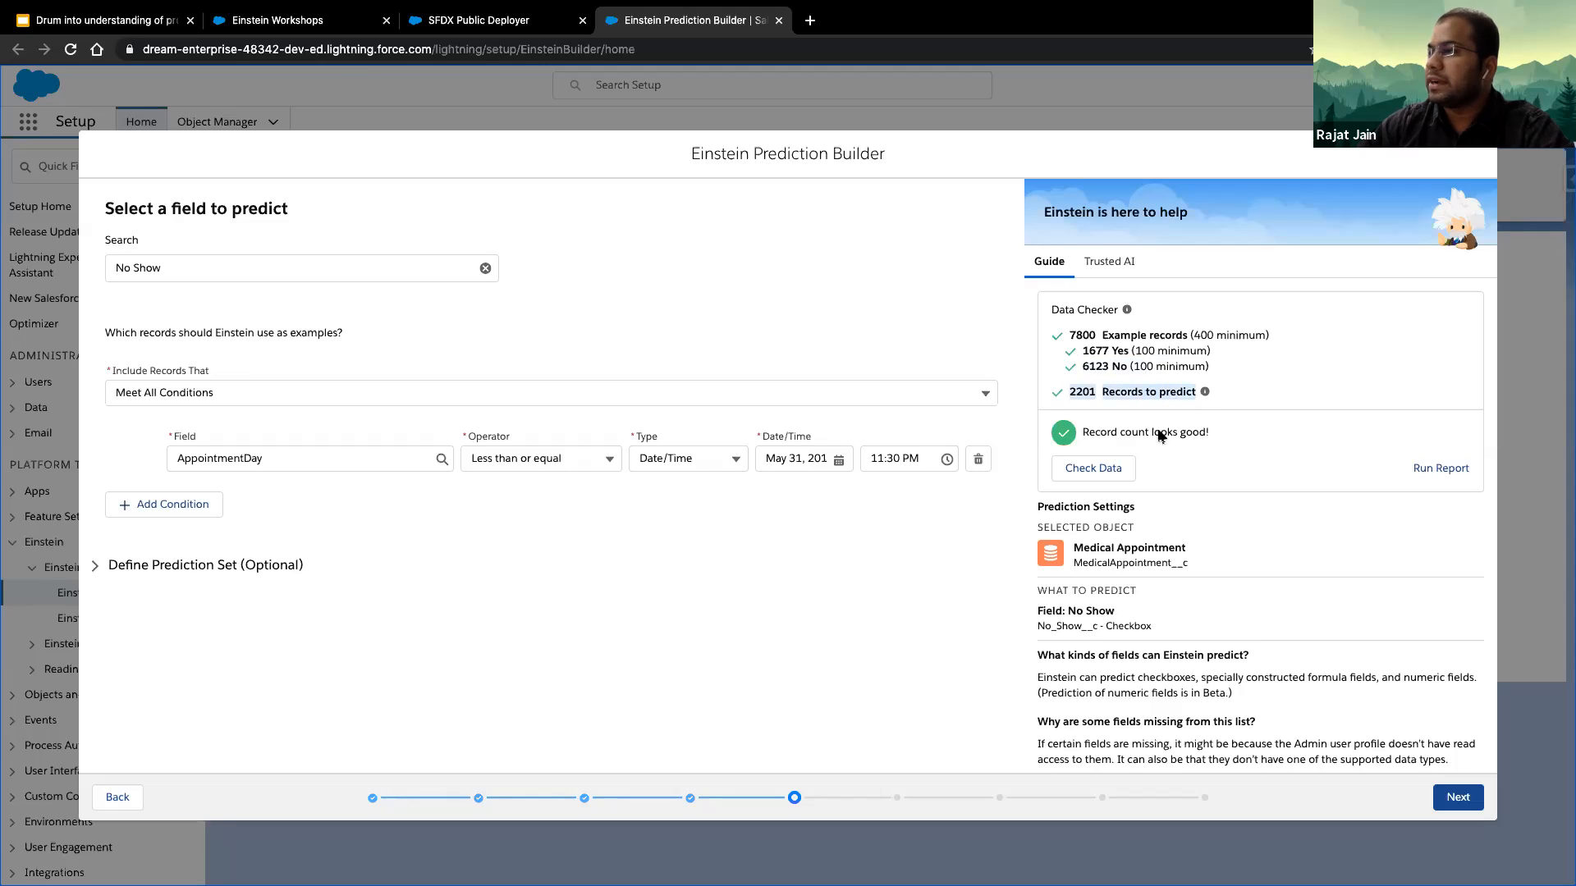
double_click(1087, 393)
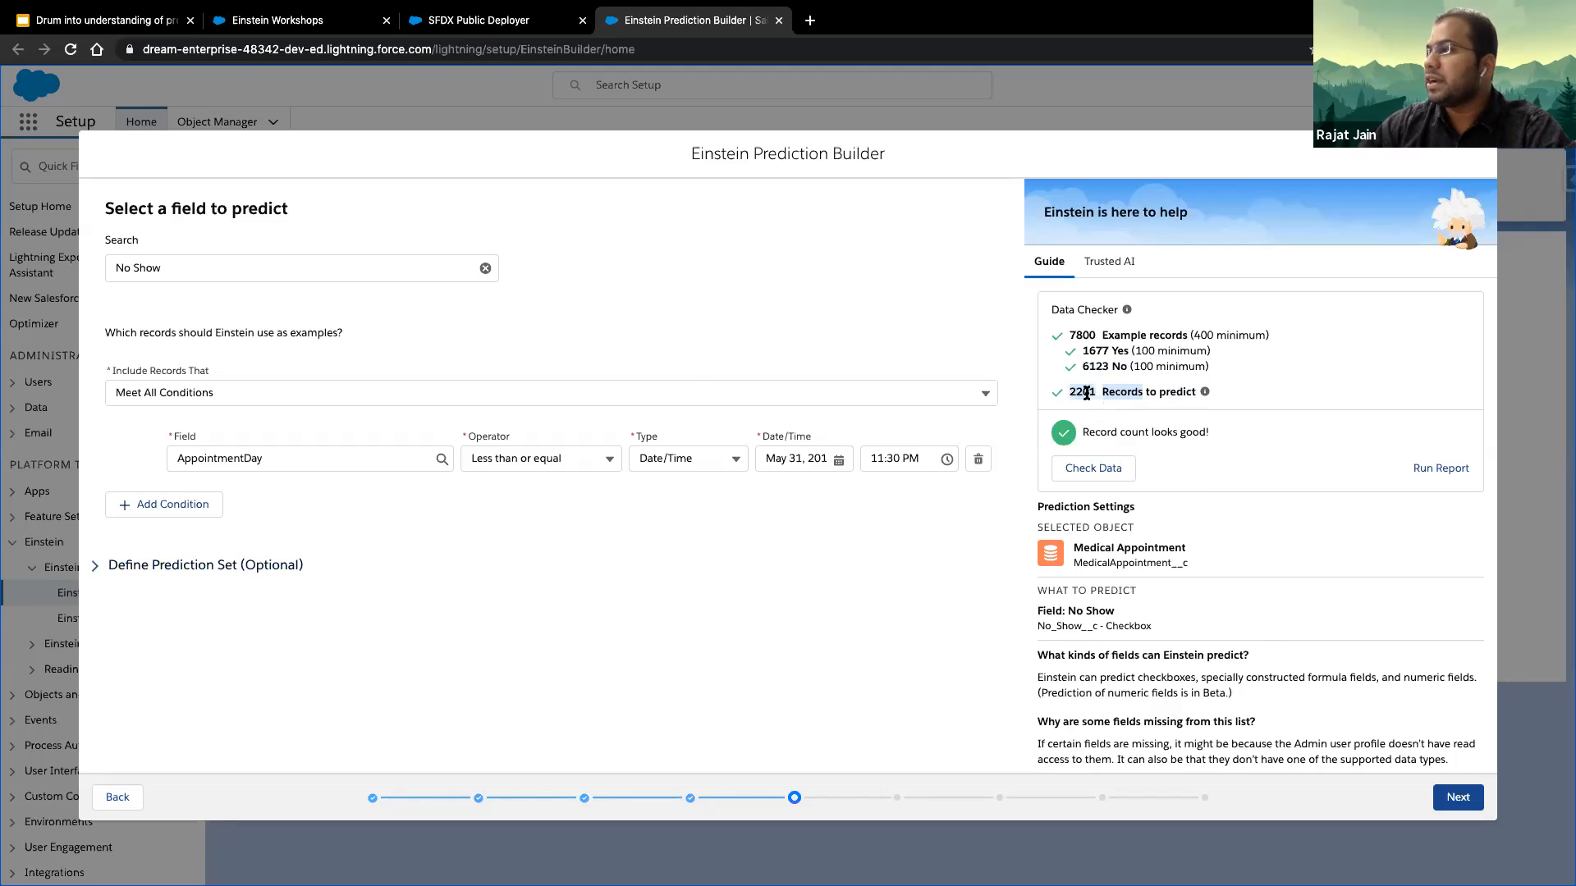
left_click(909, 671)
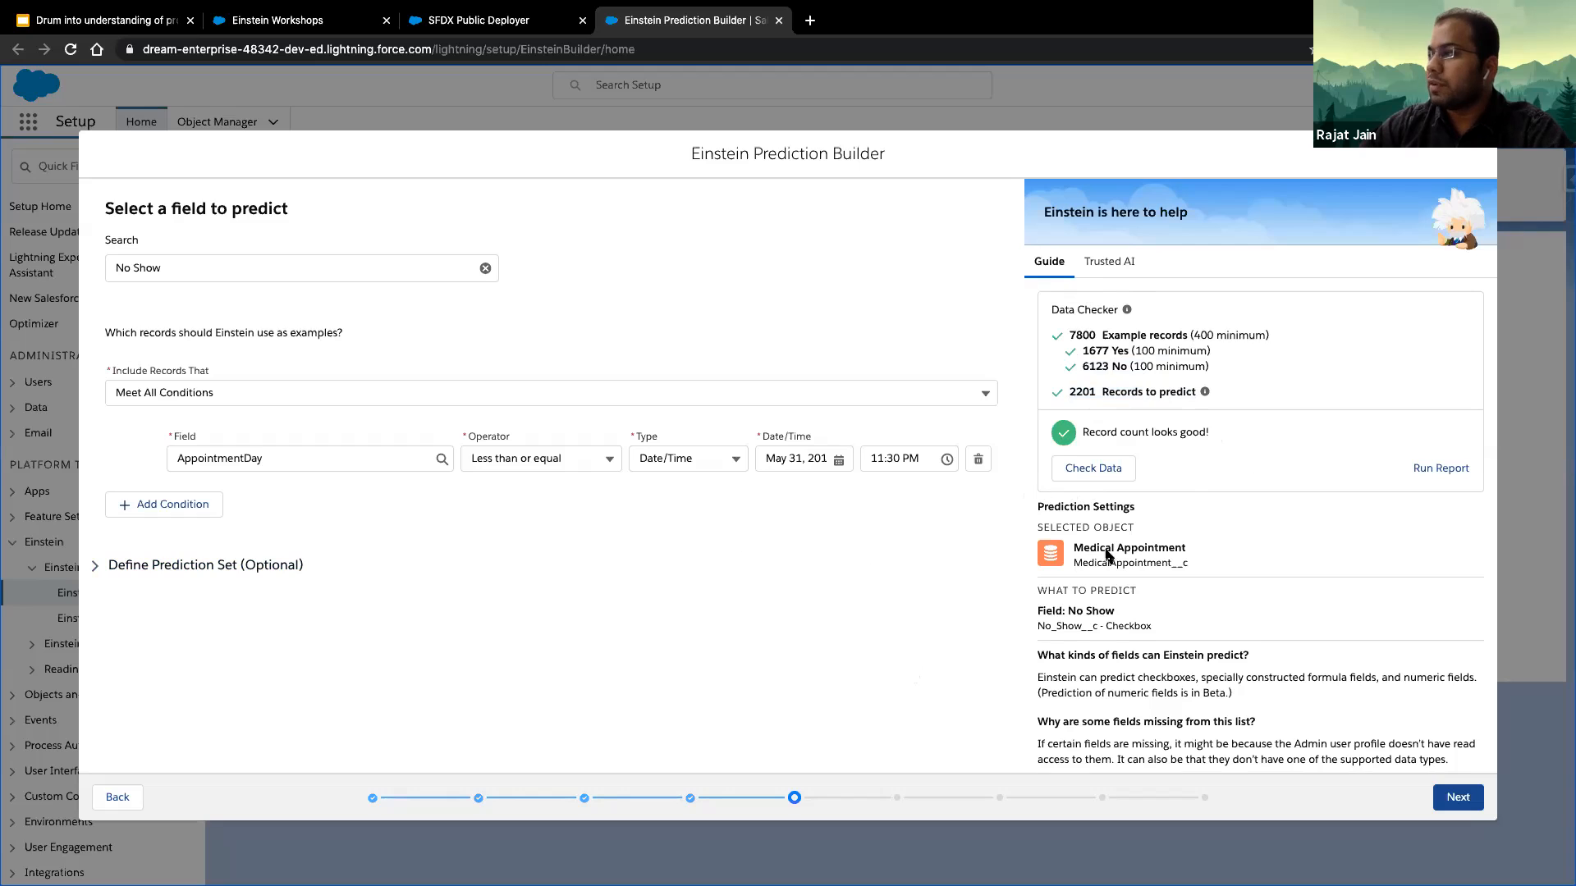
- Accept the example-record condition and base the prediction on all Medical Appointment fields
left_click(1474, 810)
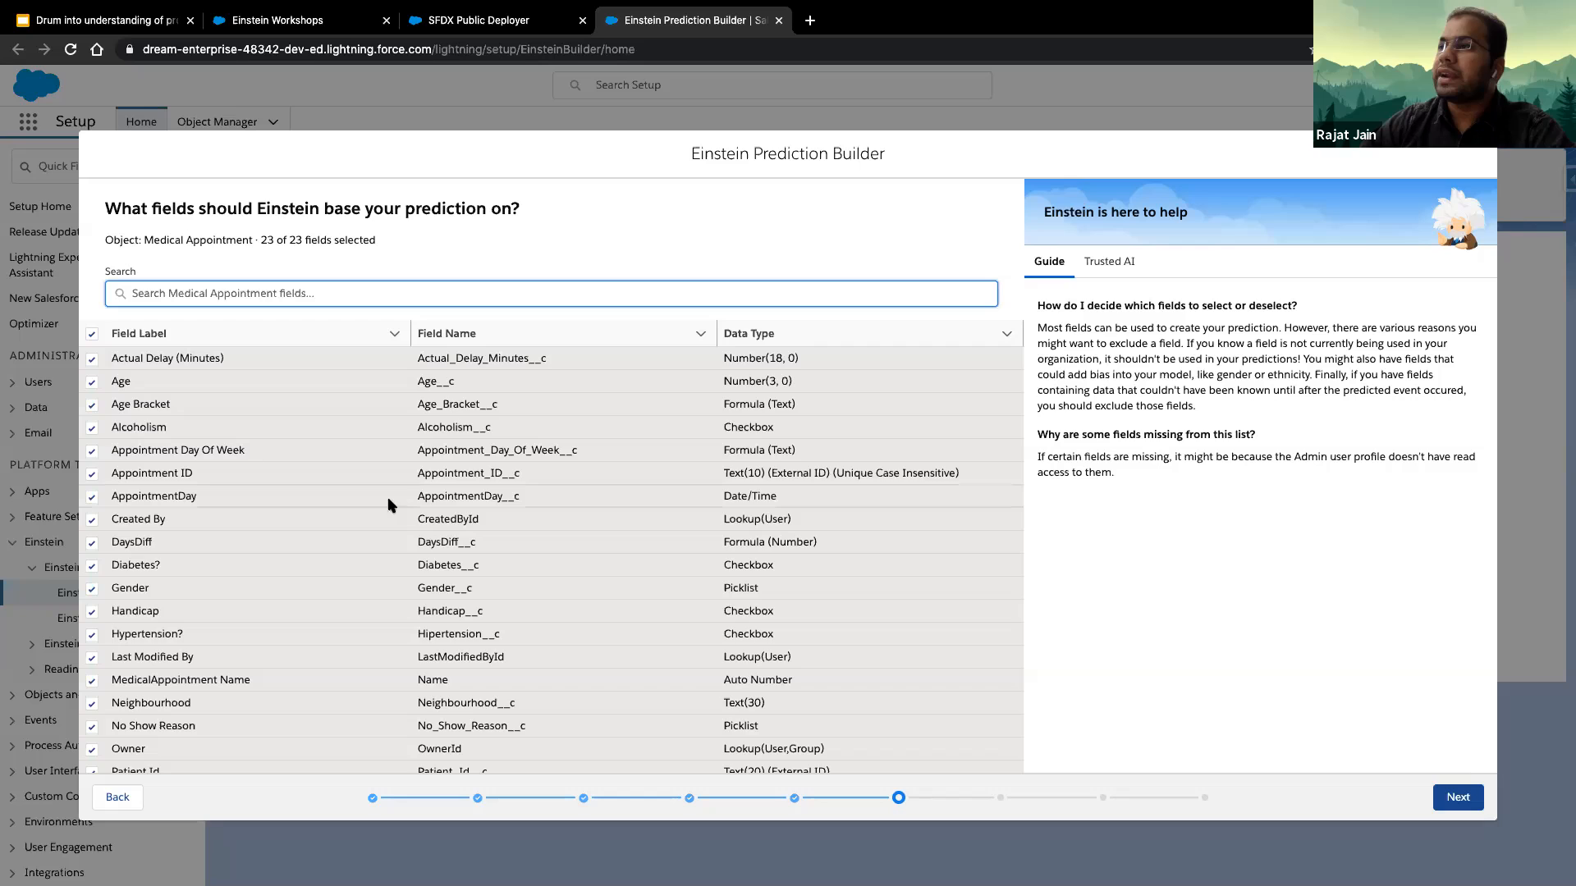
scroll(274, 552, "down", 3)
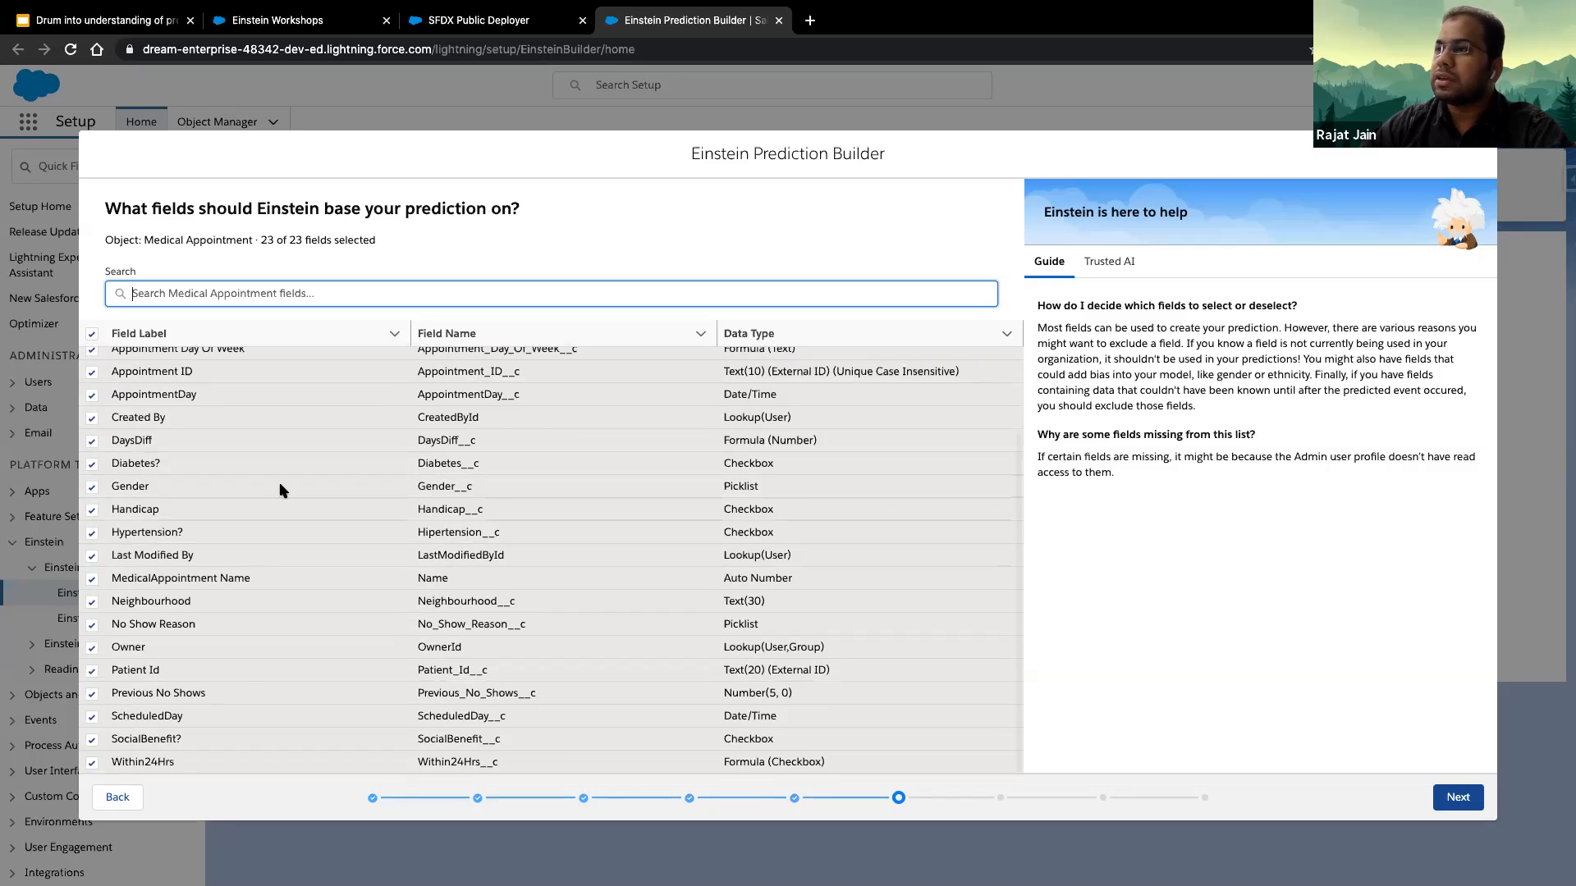
scroll(280, 491, "up", 3)
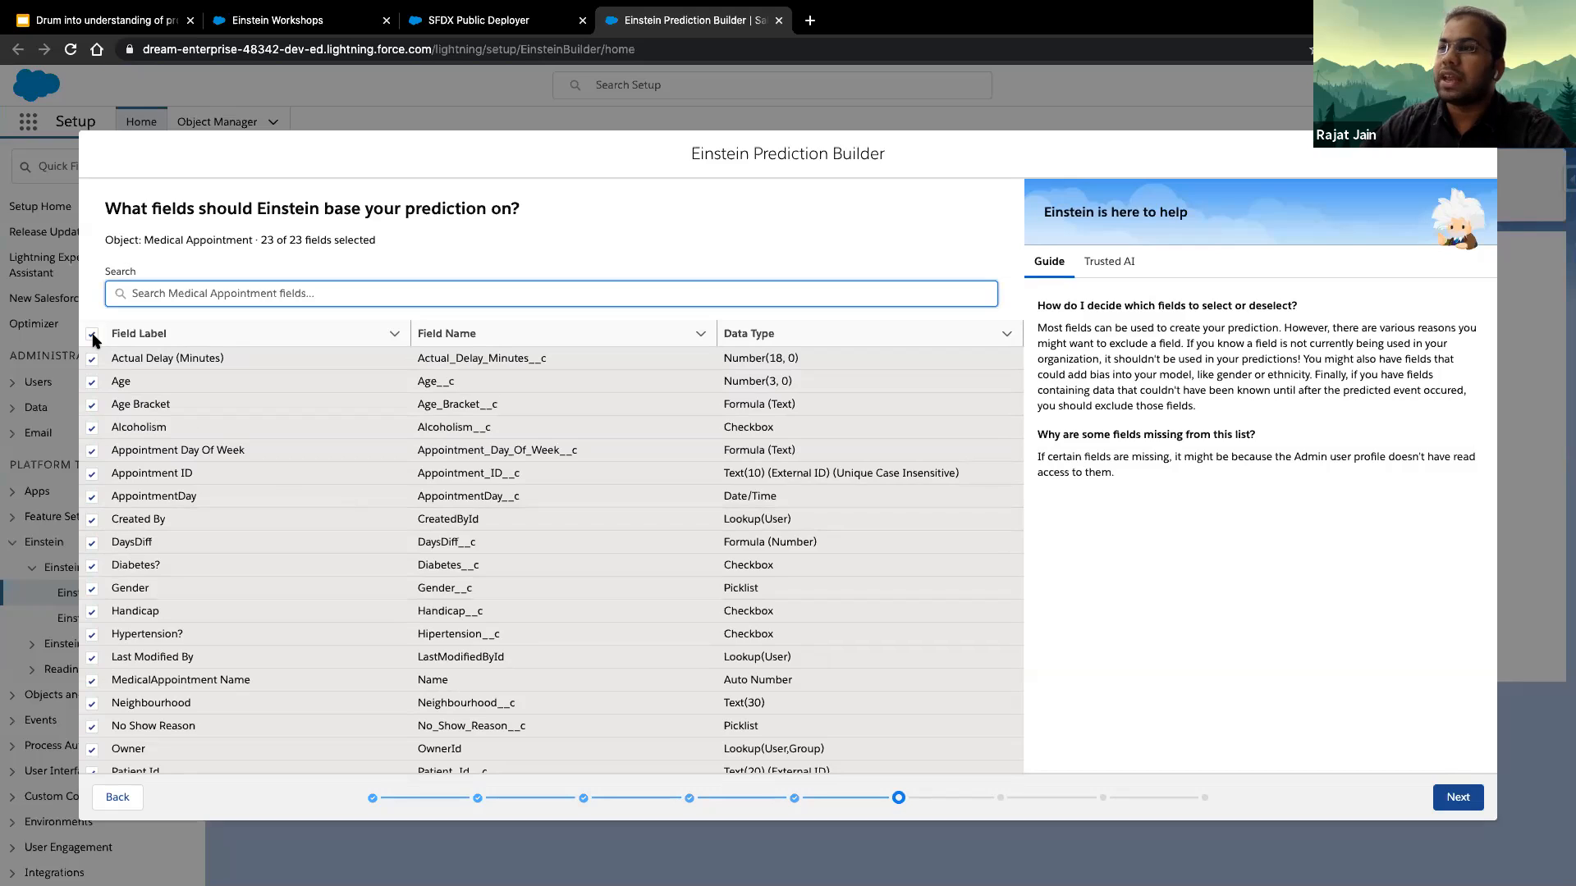
scroll(264, 563, "down", 2)
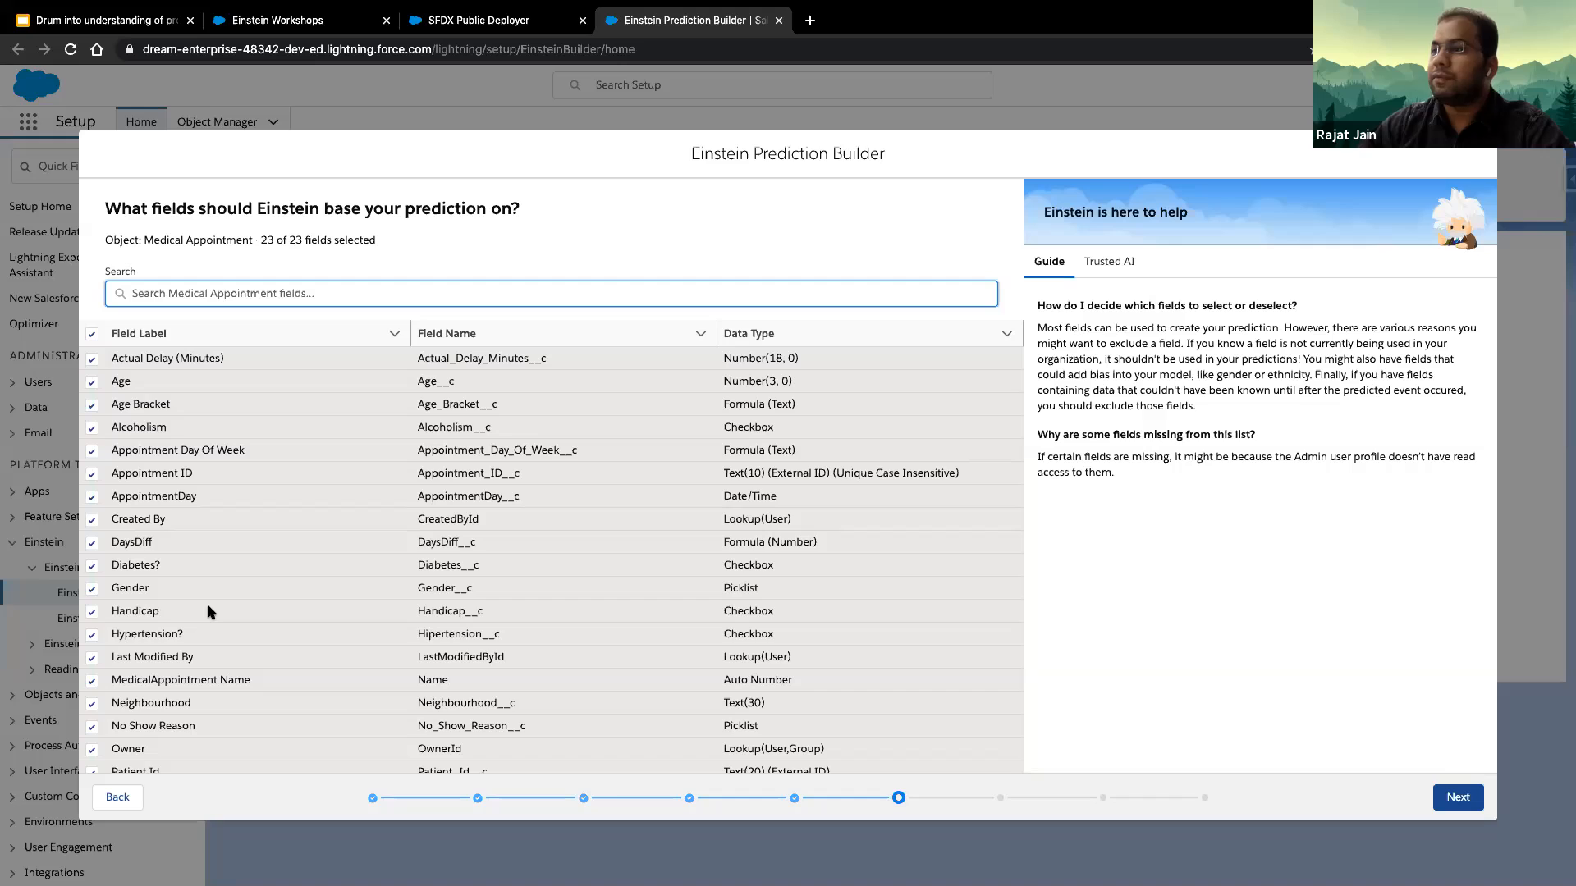
left_click(1454, 795)
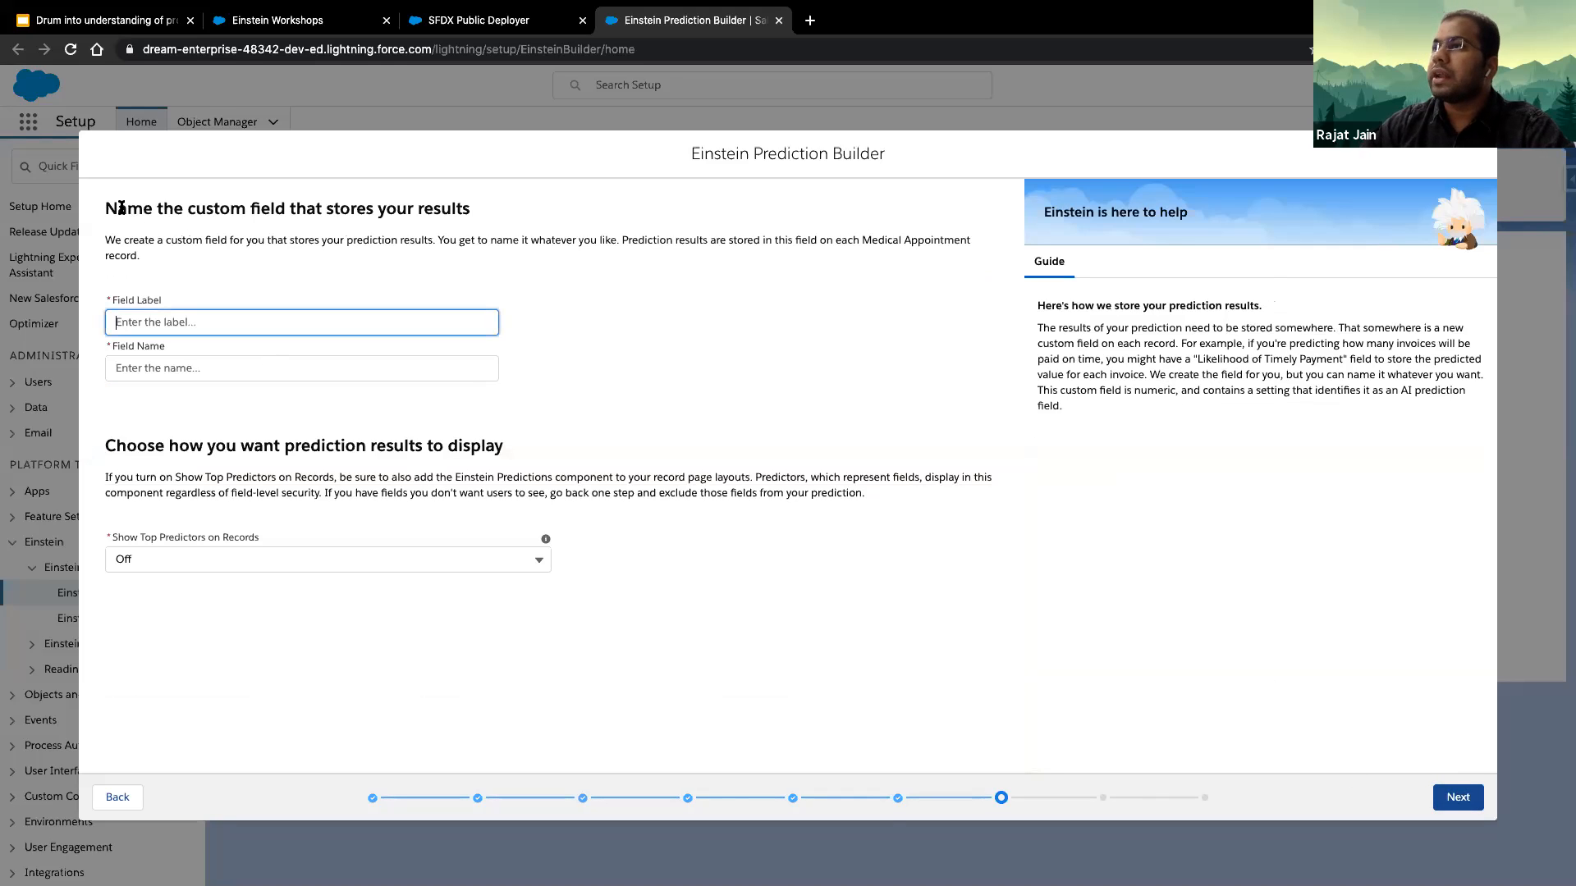
- Name the custom field that stores the prediction results "No Show Score" with the field name No_Show_Score
left_click_drag(106, 207, 492, 215)
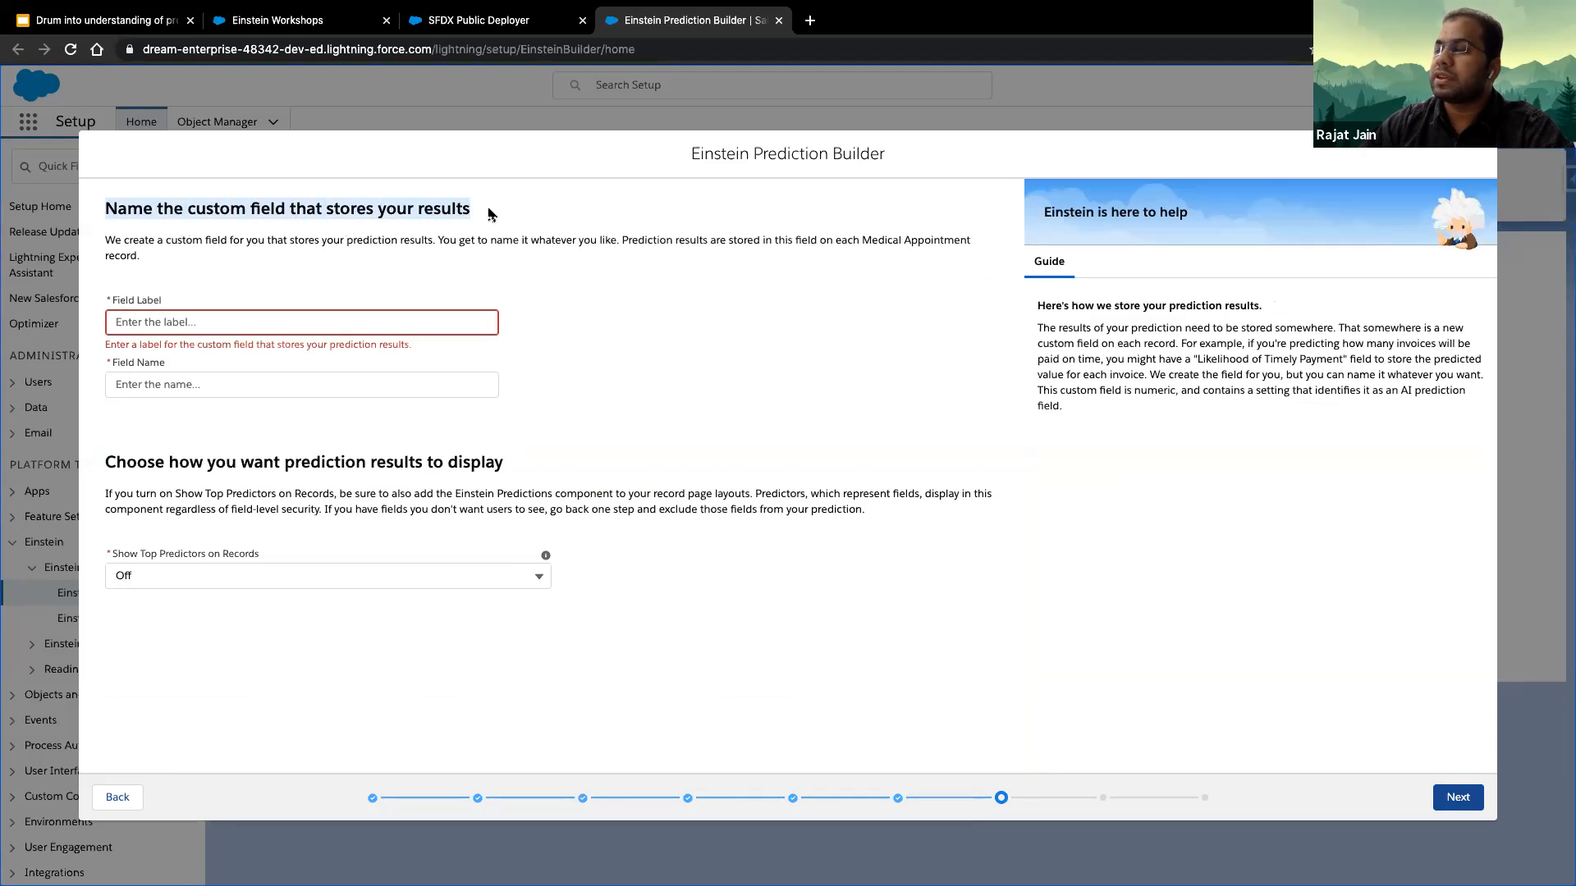
left_click(477, 281)
left_click(401, 323)
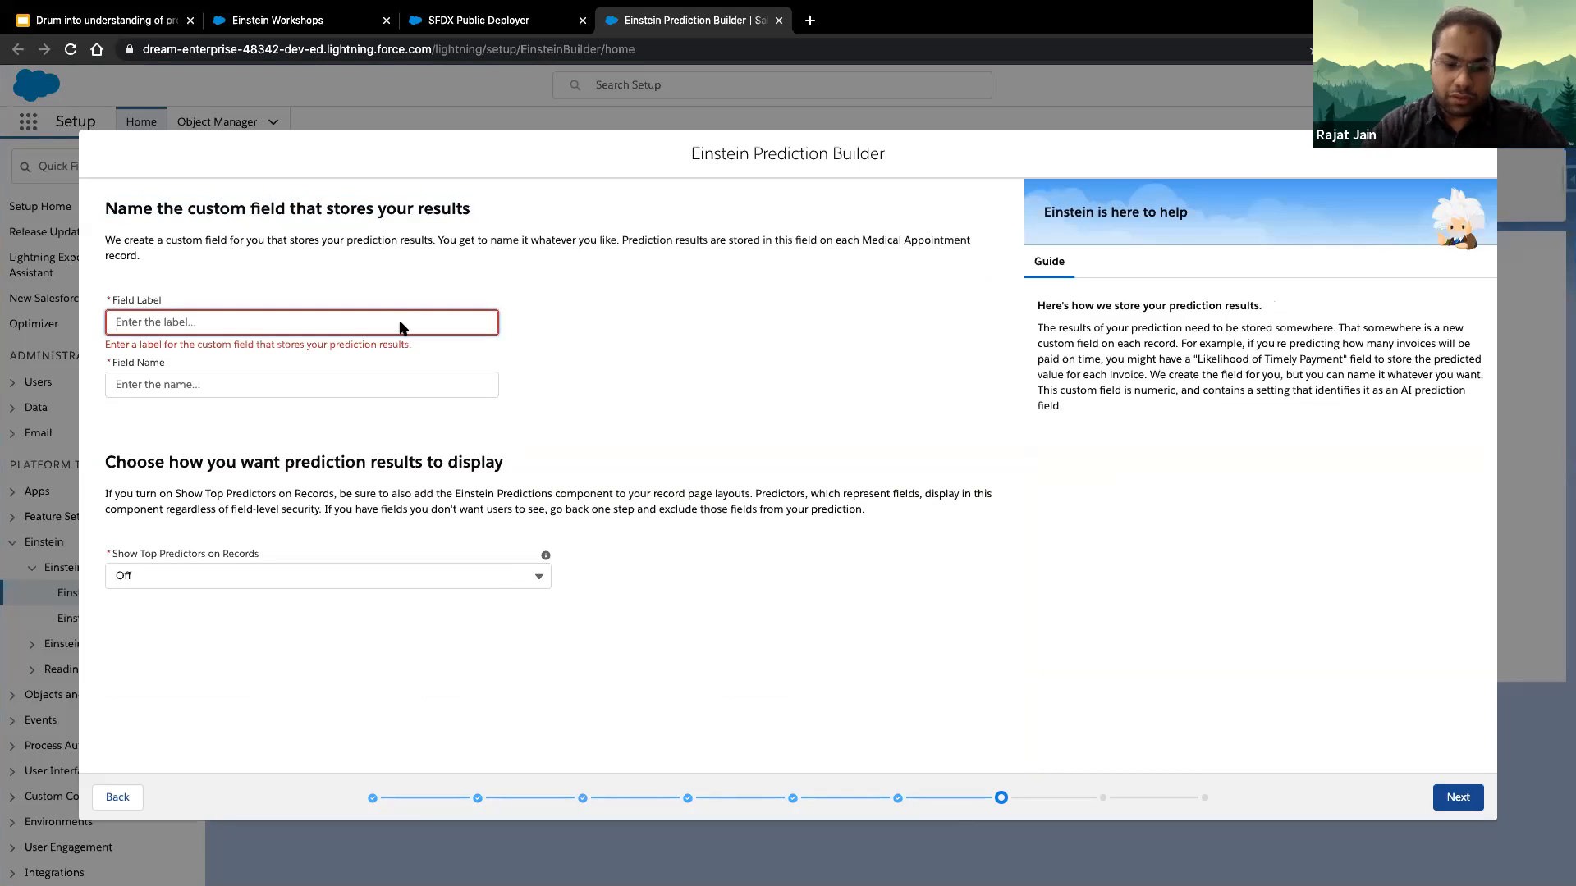
type("No")
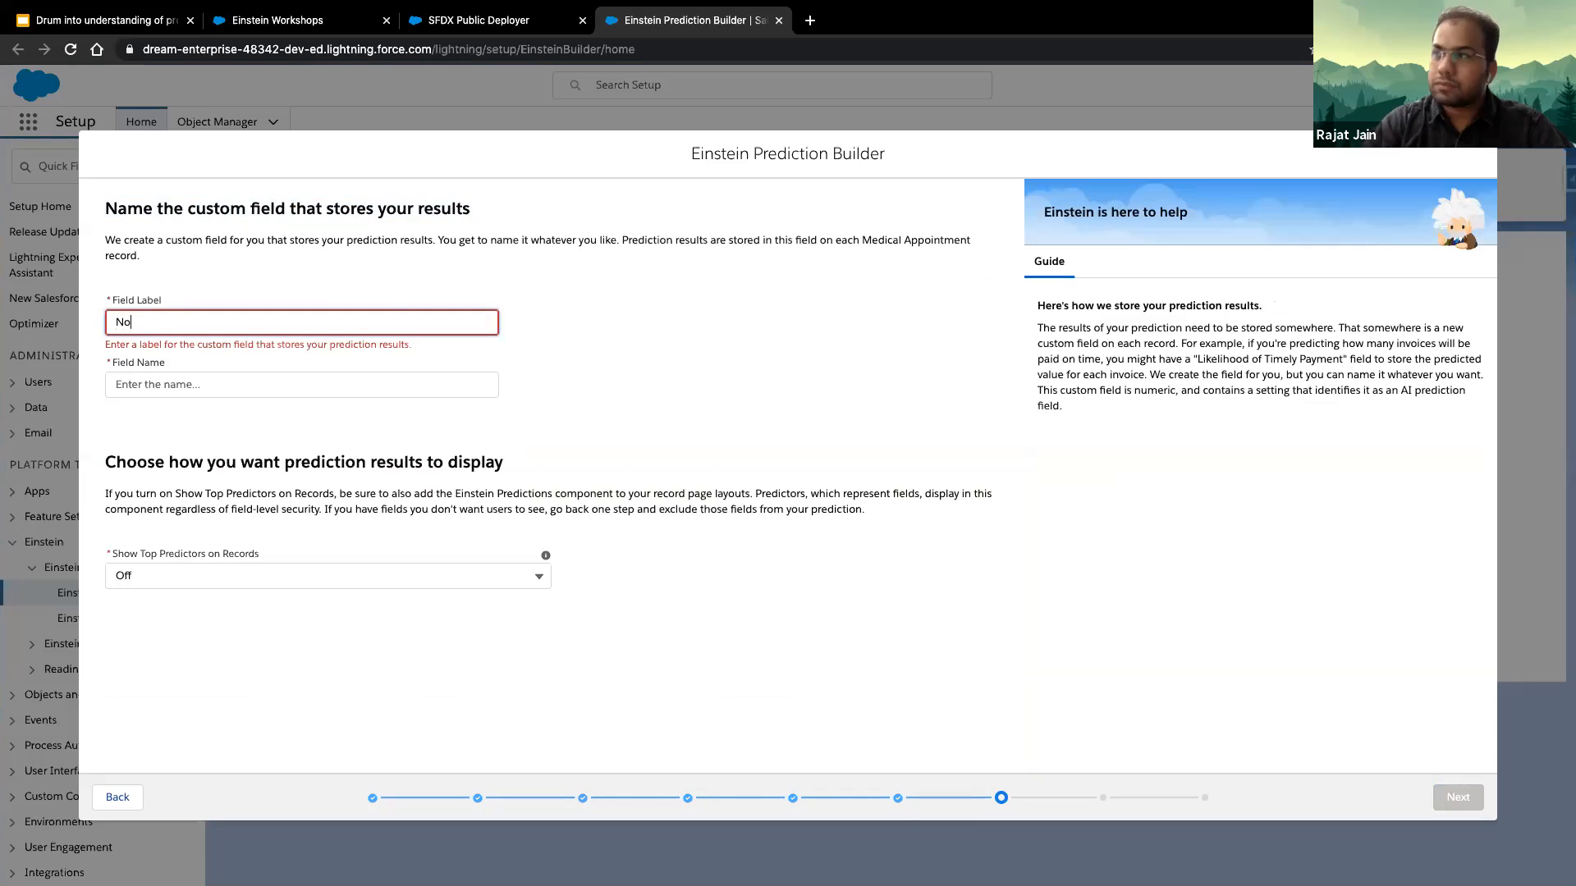
type(" Show Score")
key("Tab")
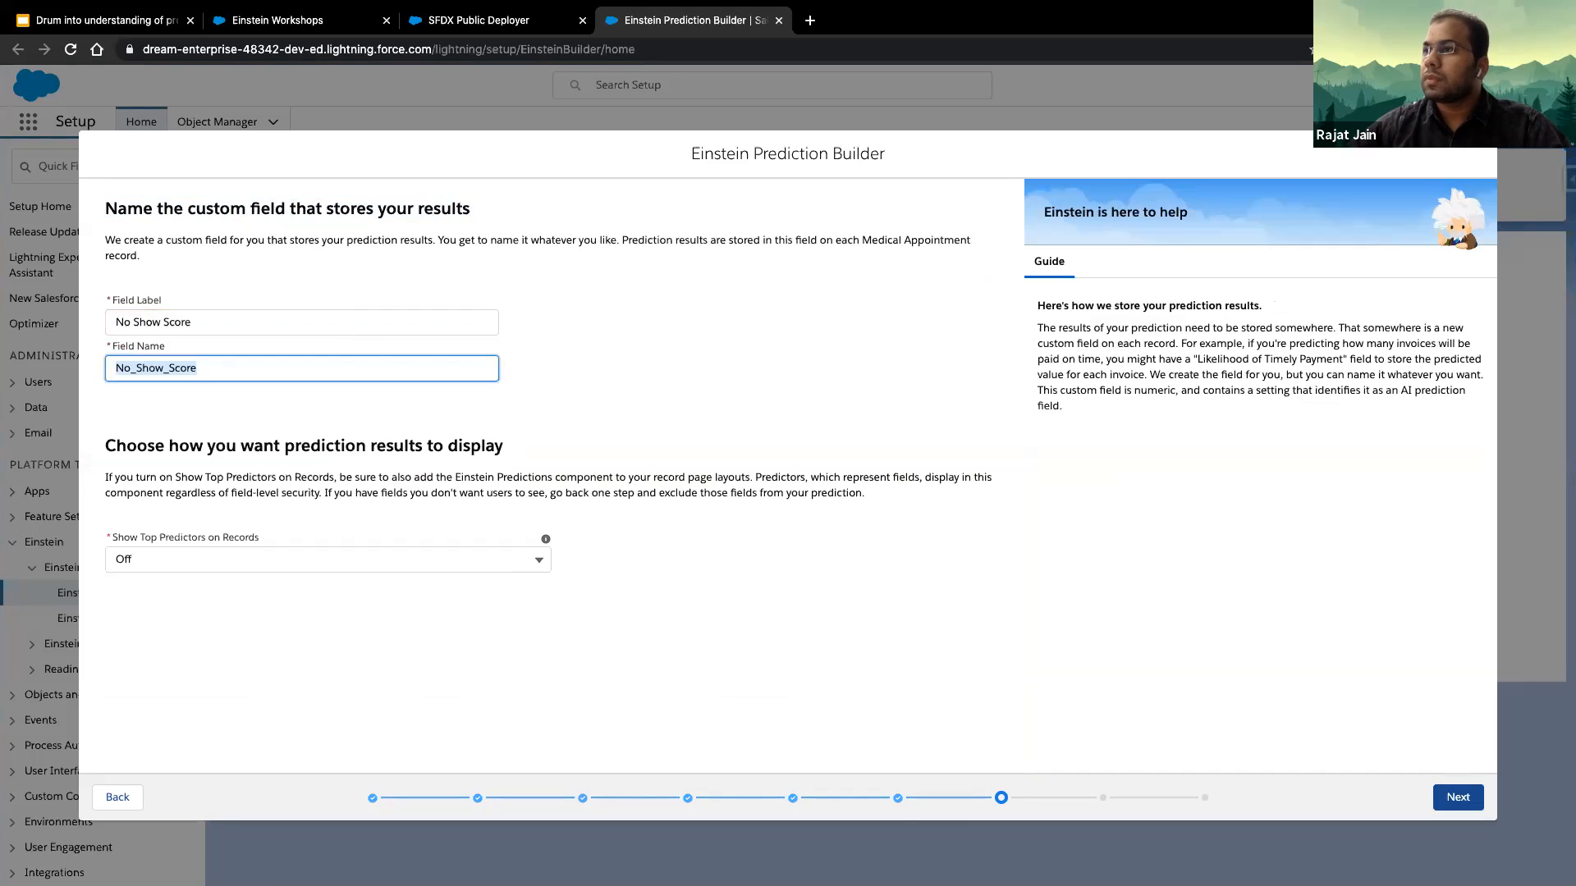
- Turn on showing the top predictors on records and continue to the prediction summary
left_click(288, 555)
left_click(271, 587)
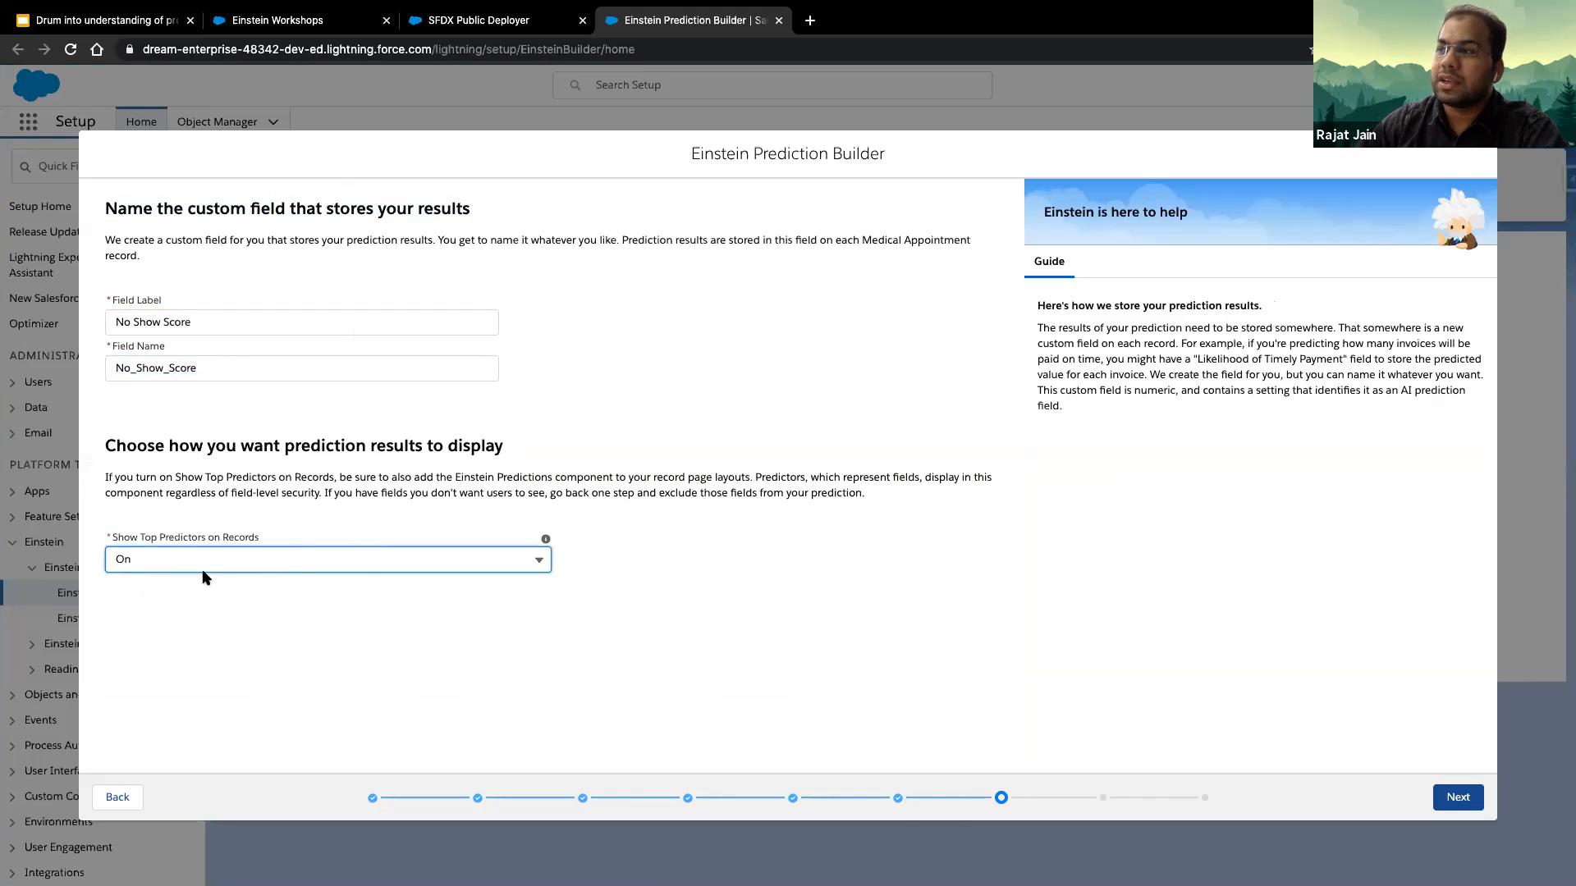
left_click(380, 526)
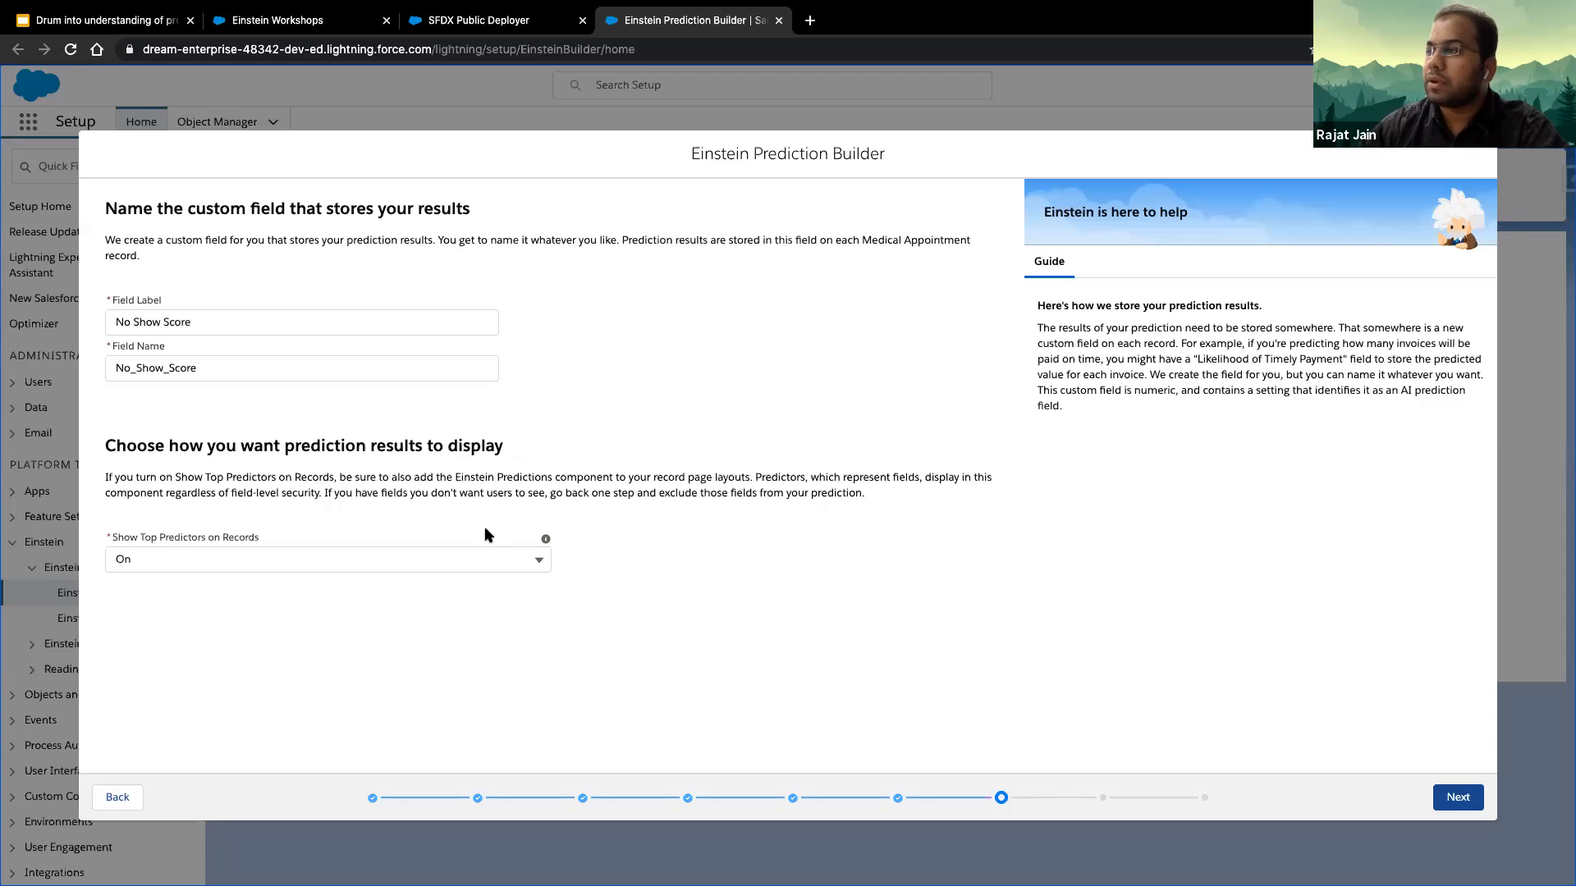
left_click(1458, 797)
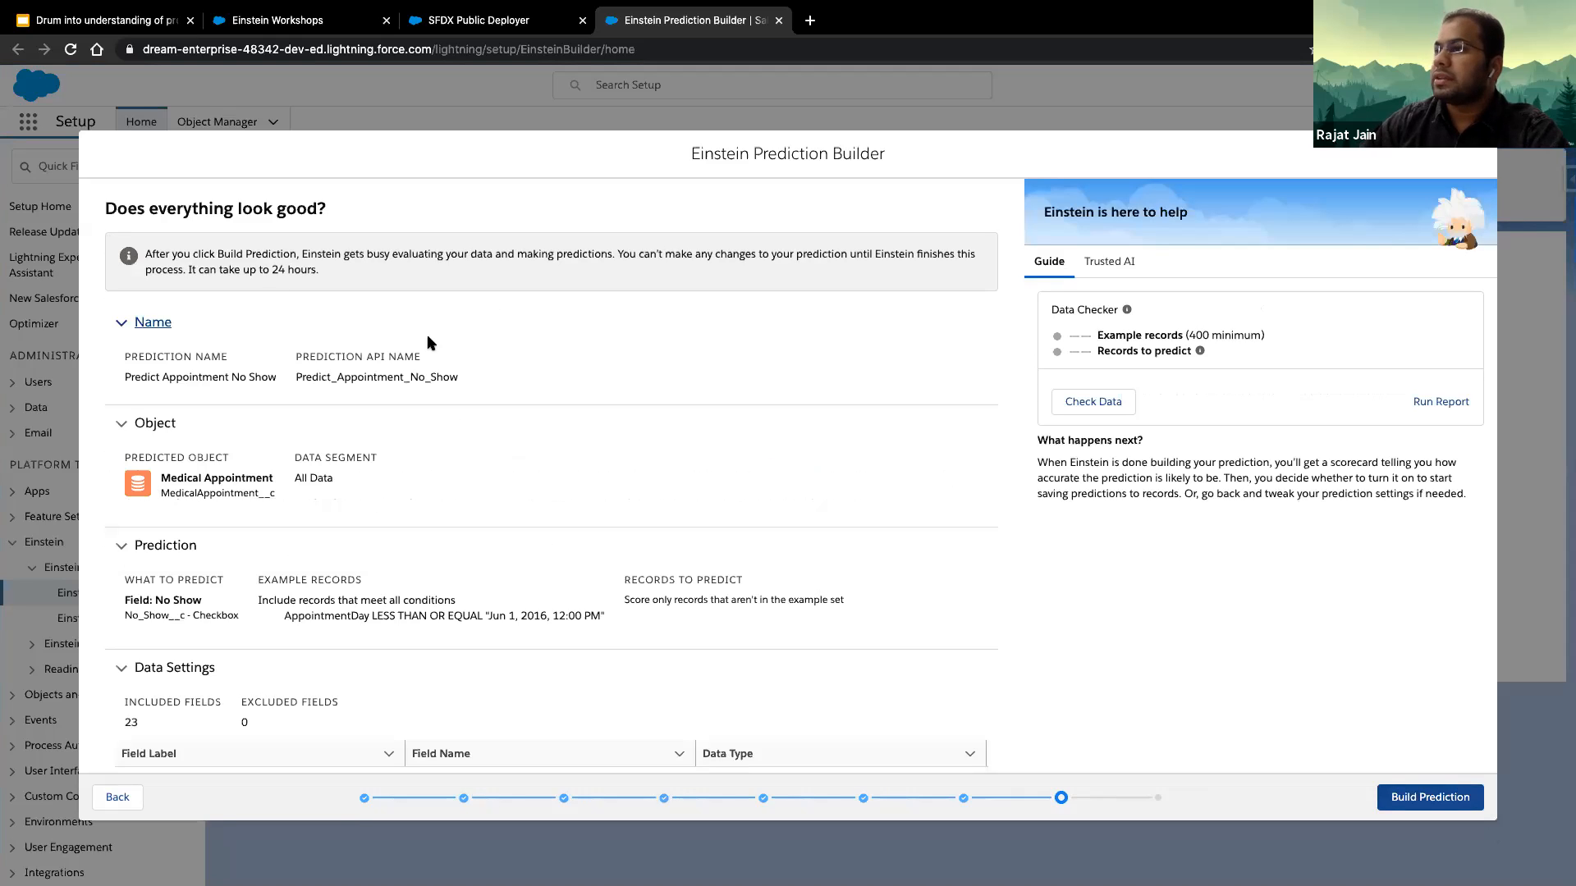
- Review the summary of the prediction settings, build the prediction and return to the predictions list
scroll(378, 516, "down", 2)
scroll(246, 484, "up", 2)
scroll(205, 558, "down", 3)
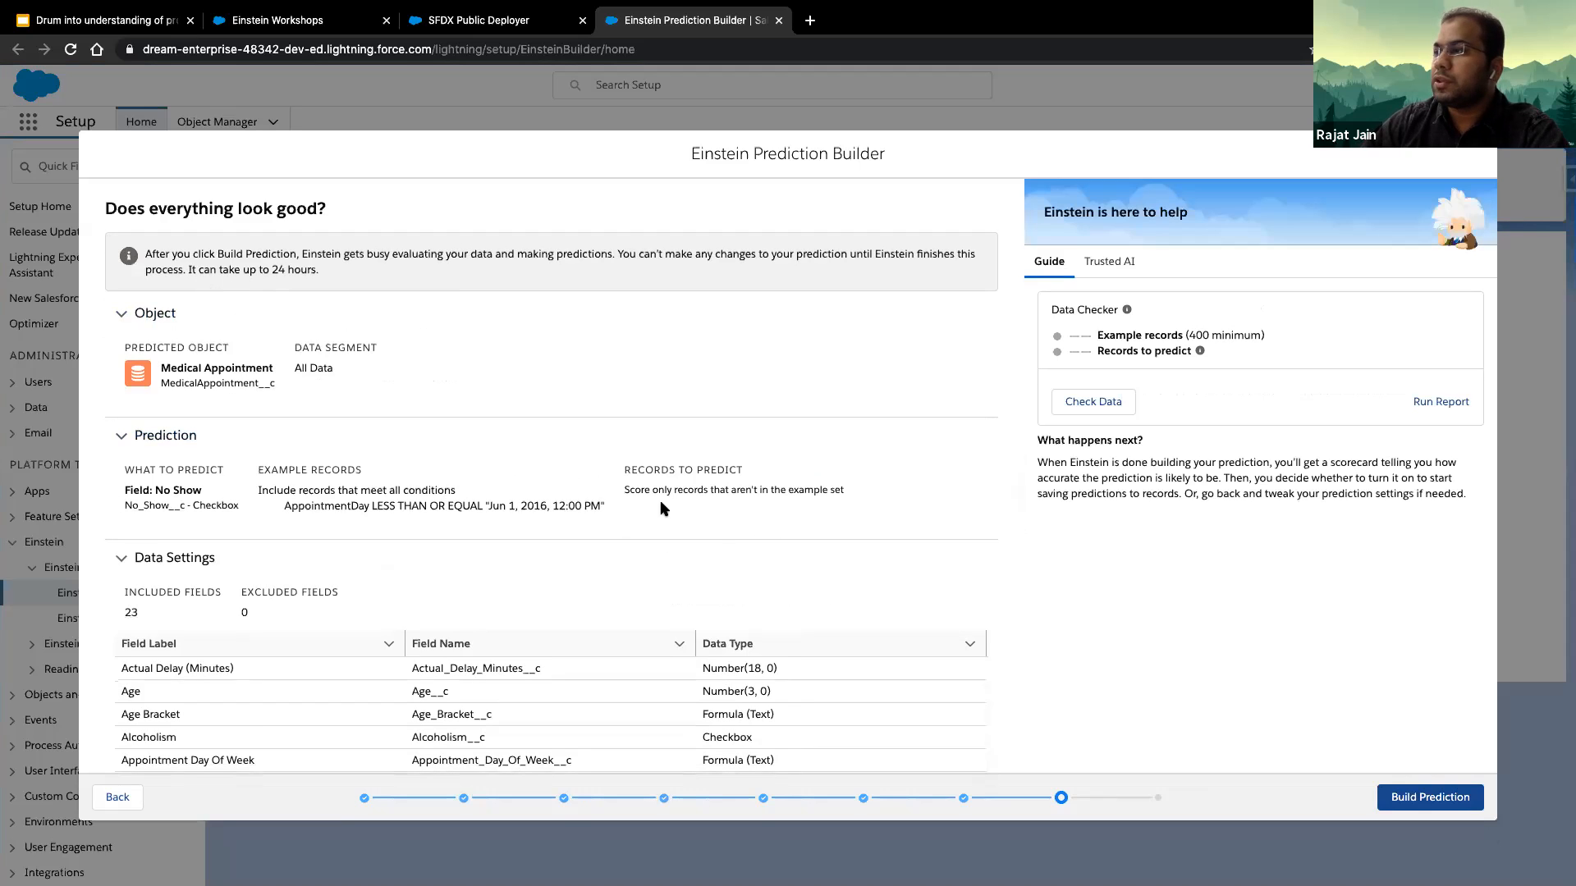
scroll(664, 509, "down", 10)
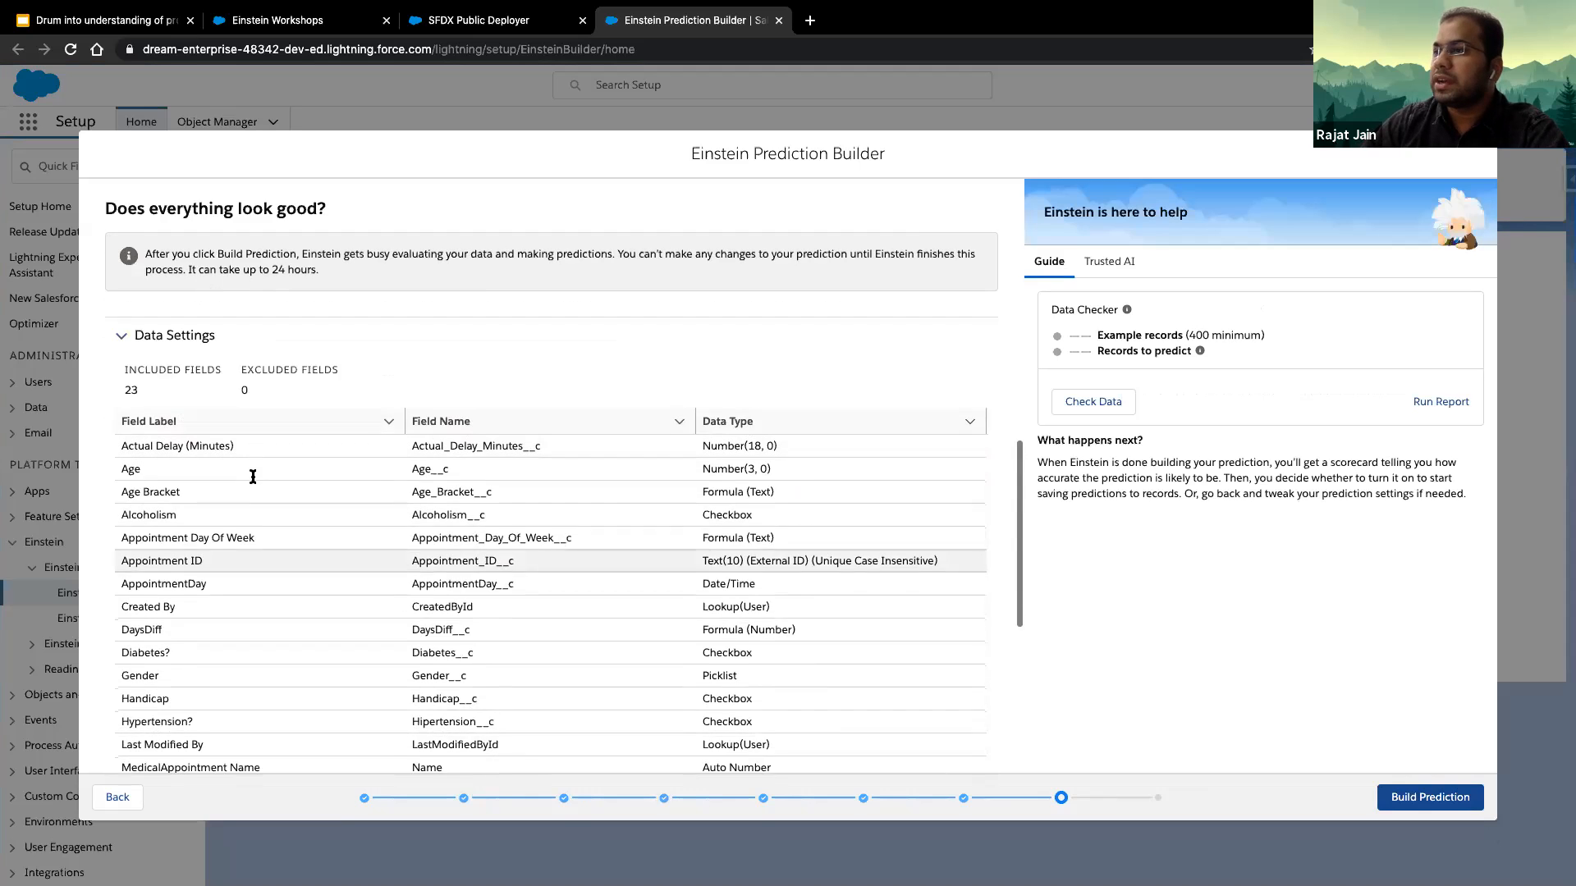
scroll(258, 474, "up", 3)
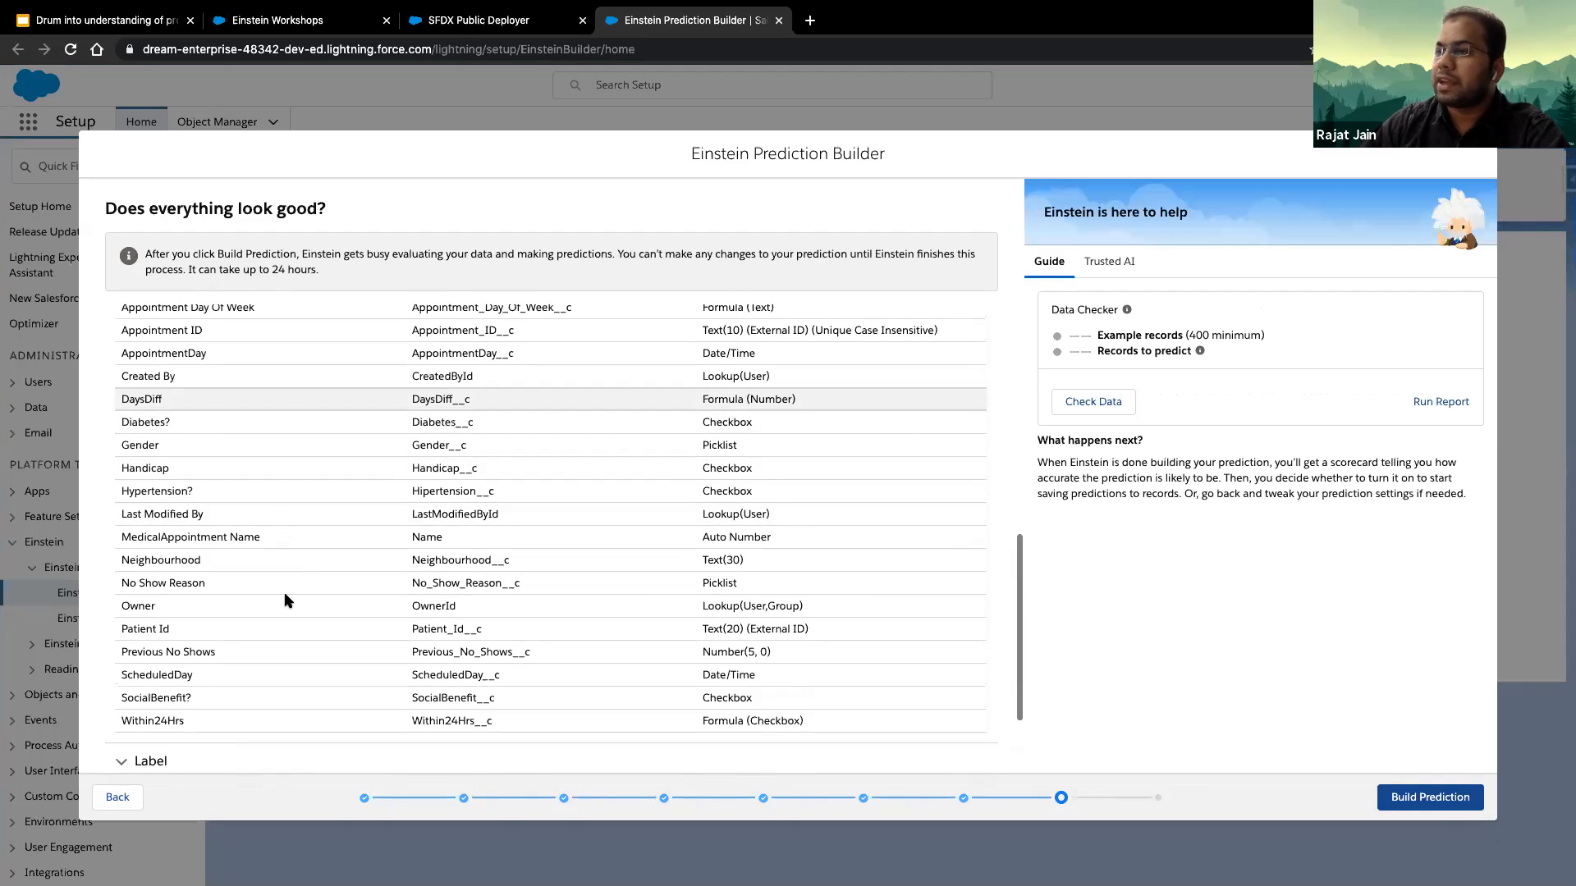
scroll(302, 696, "down", 3)
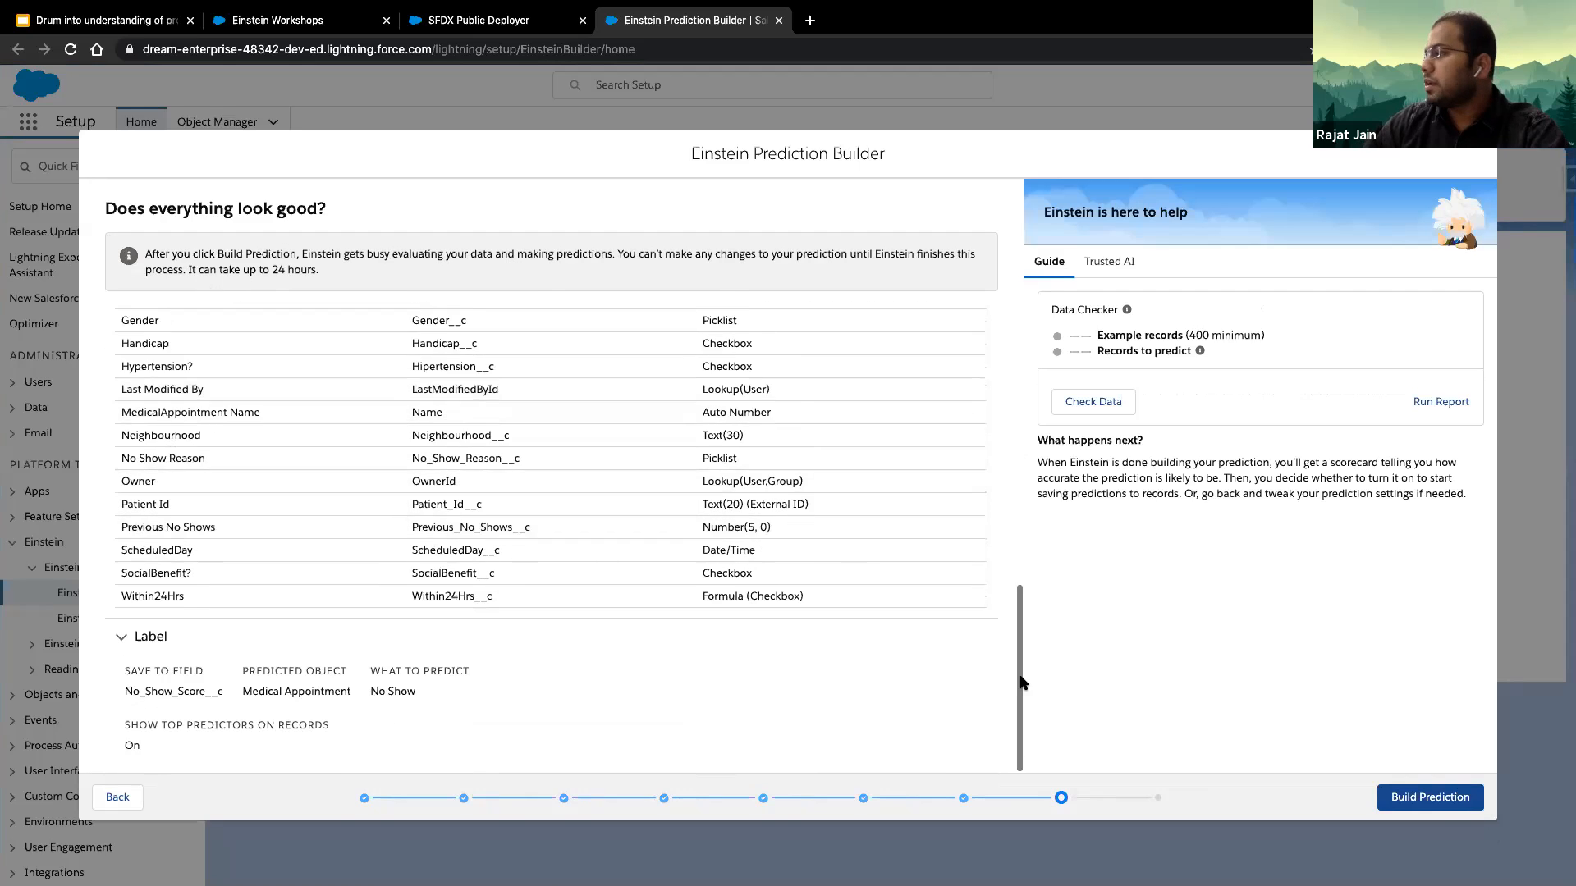
left_click(1429, 798)
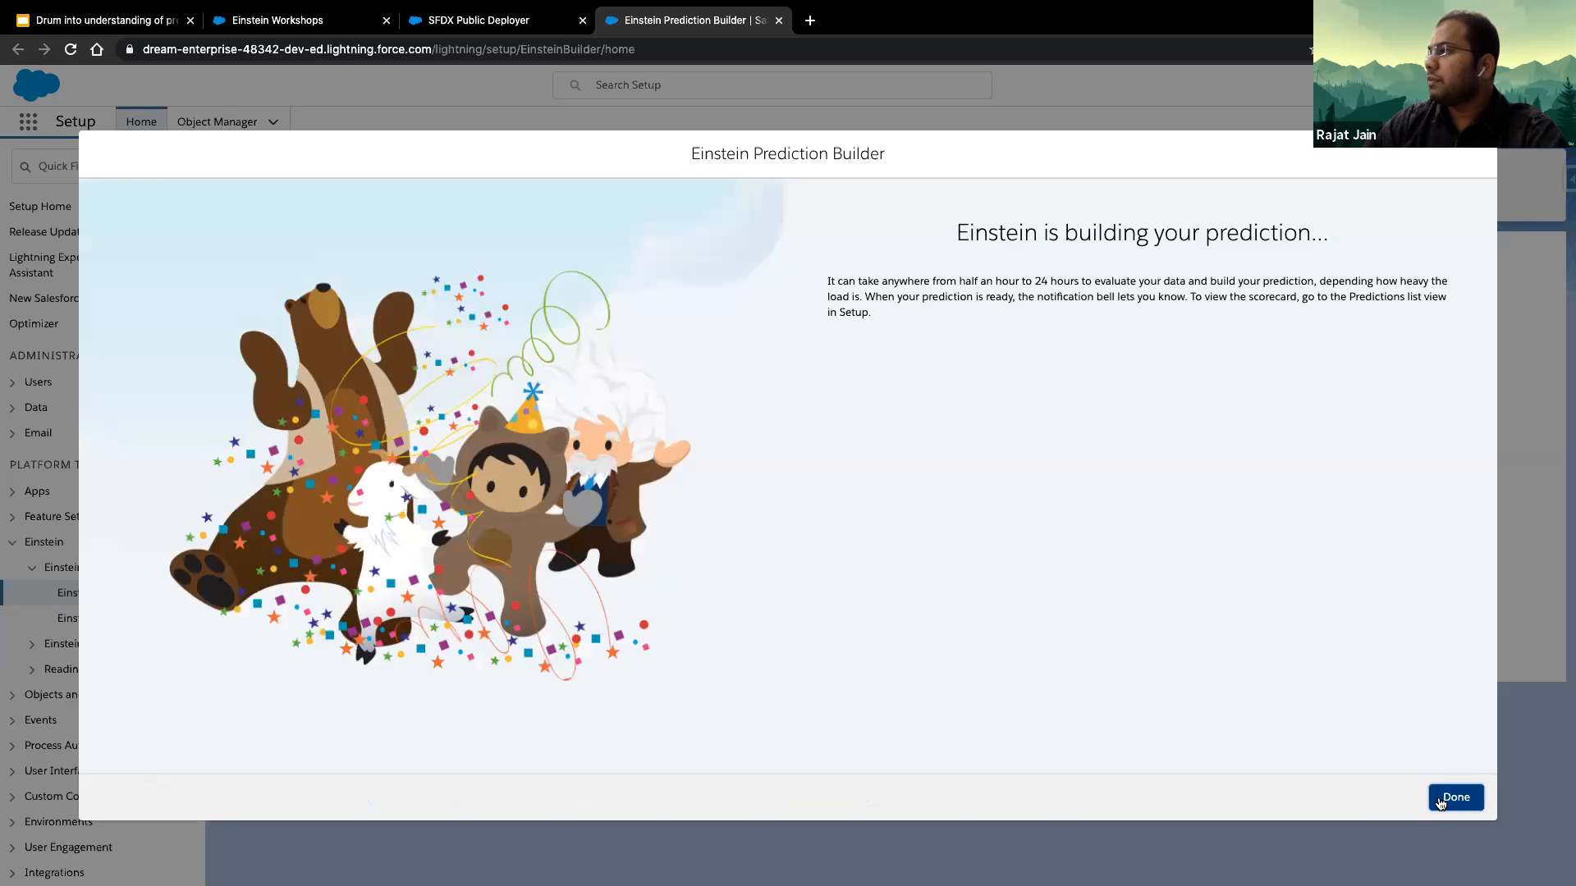
left_click(1456, 799)
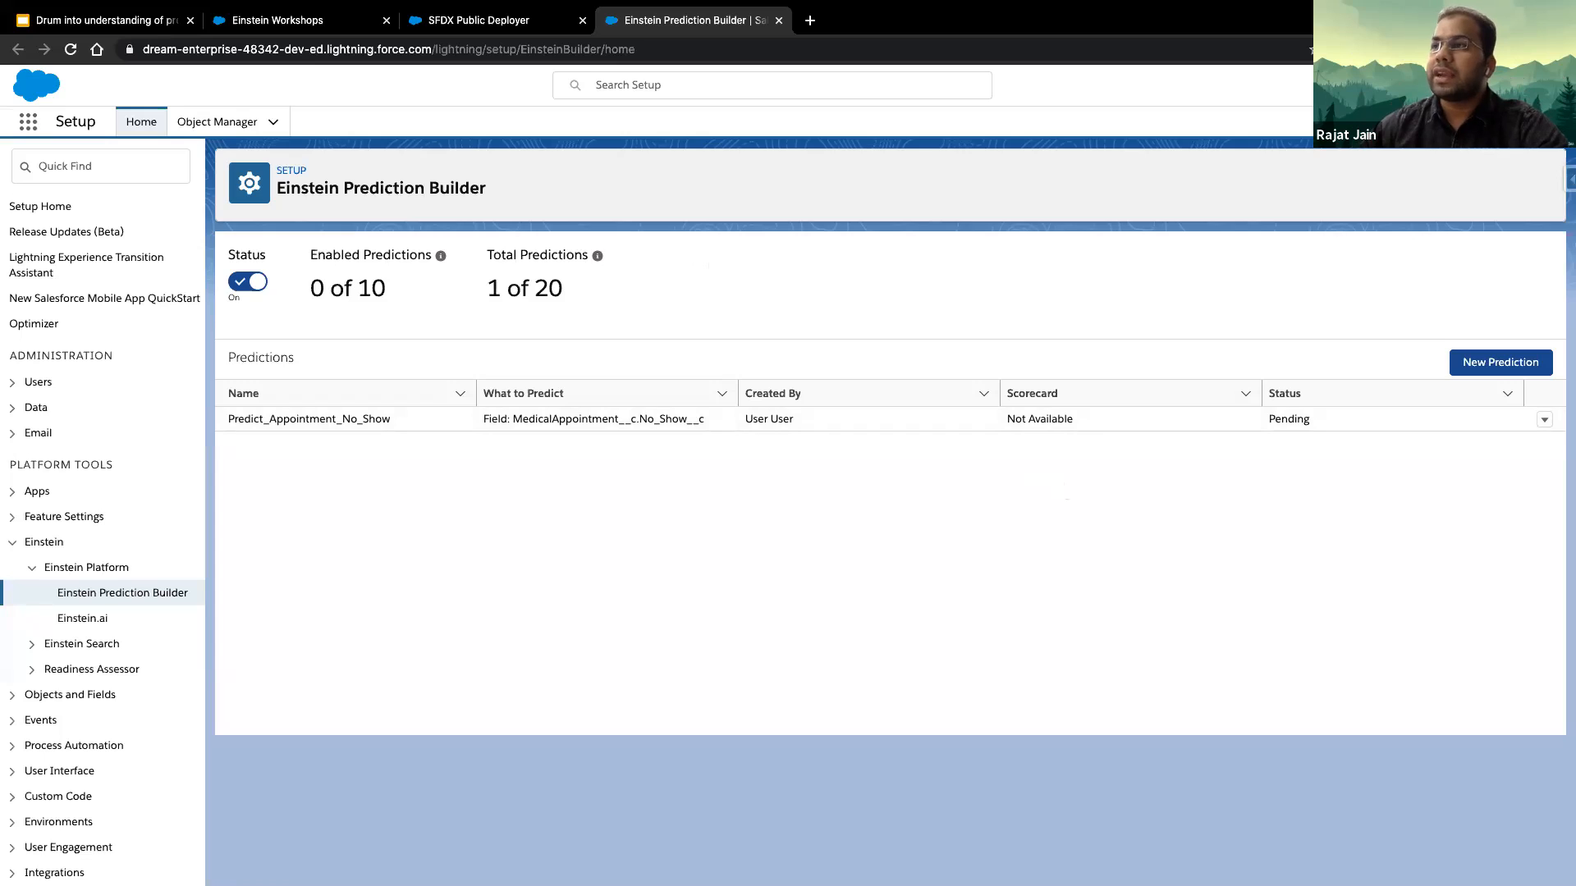
- Open Analytics Studio from the org's list of apps
left_click(27, 124)
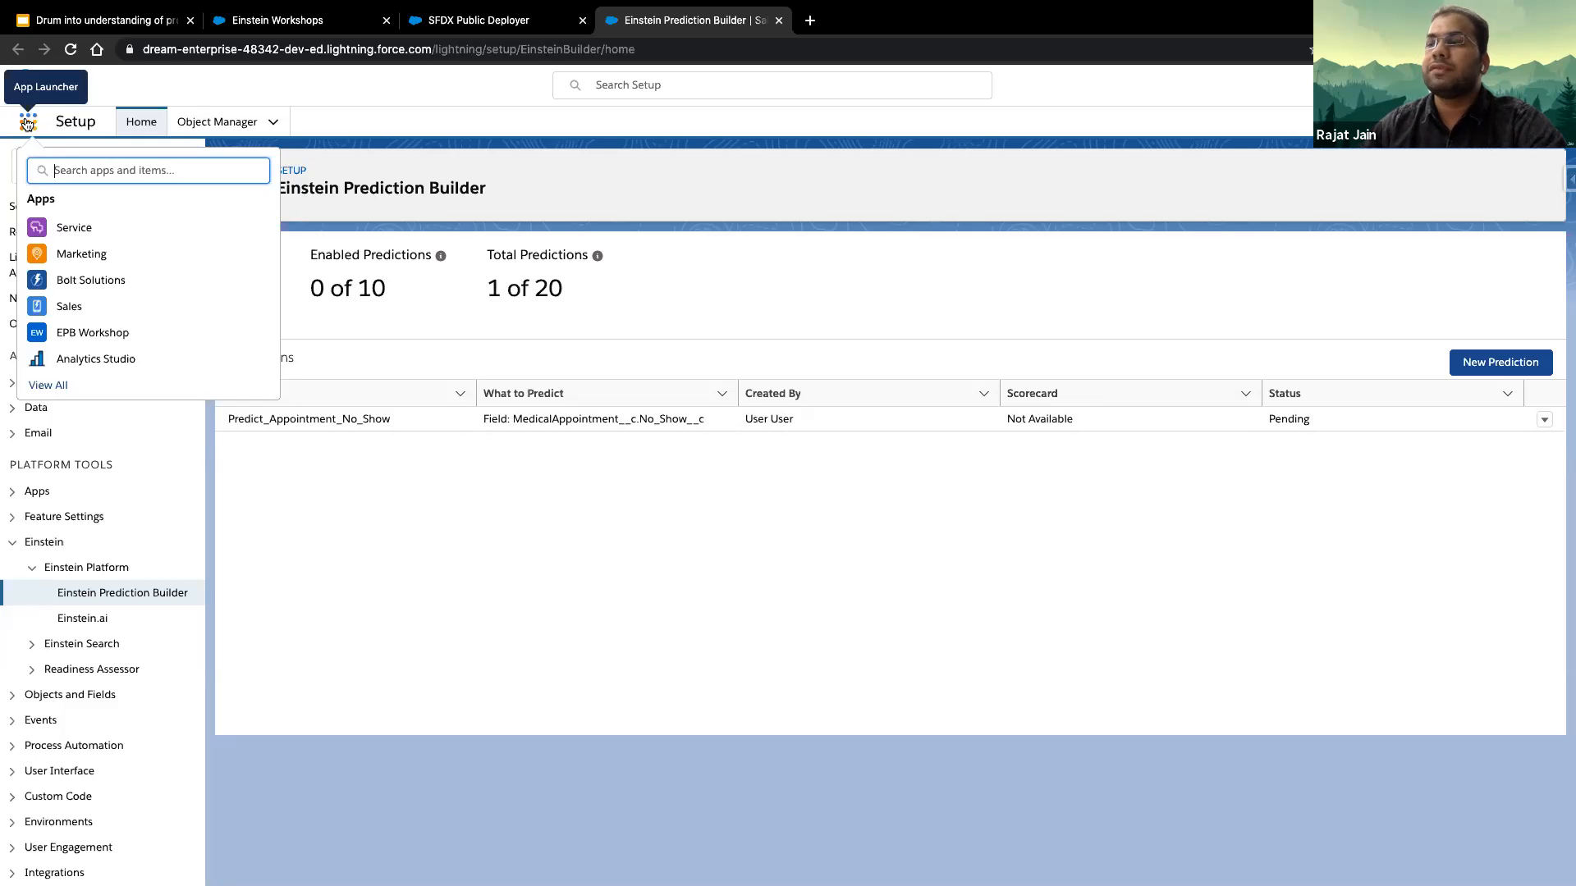
left_click(31, 124)
left_click(30, 124)
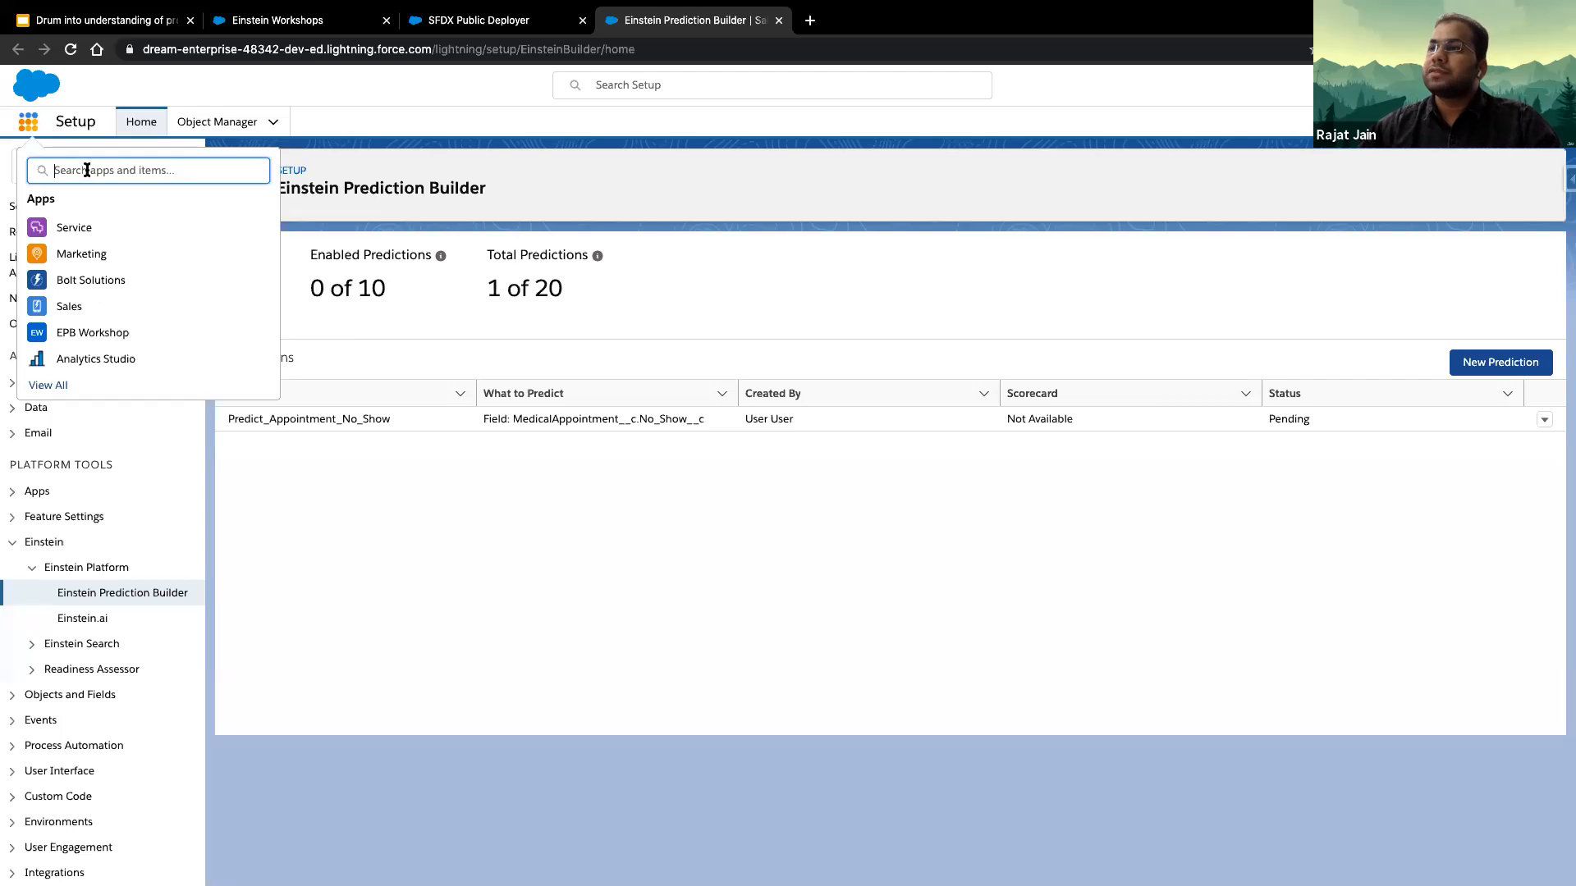
left_click(124, 365)
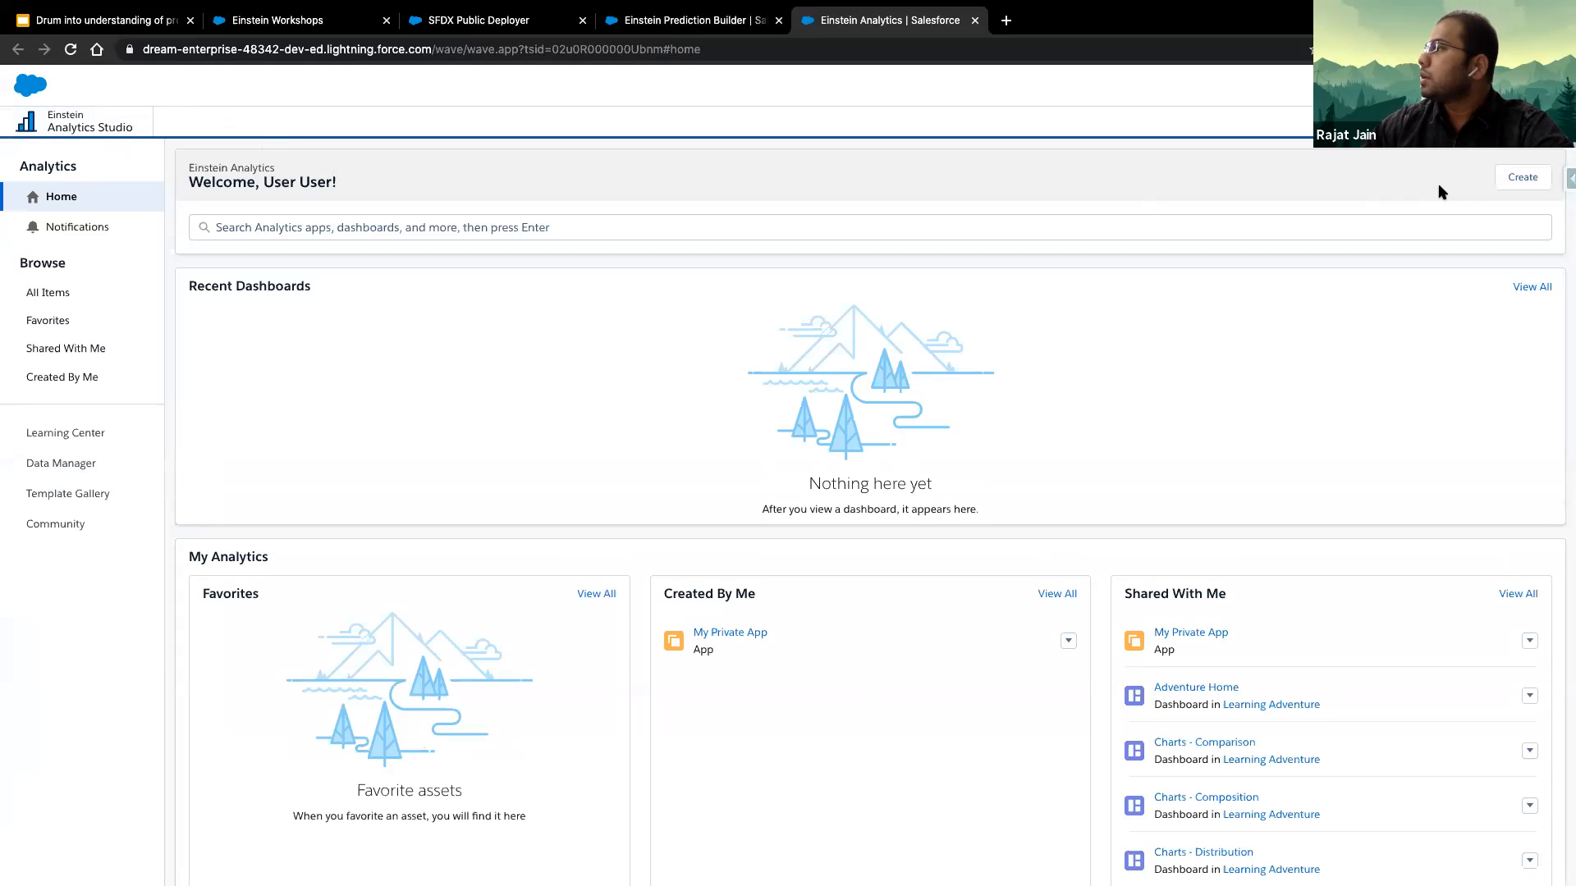
- Start a new analytics app from the EPB Model Accuracy template and continue to its personalization questions
left_click(1526, 179)
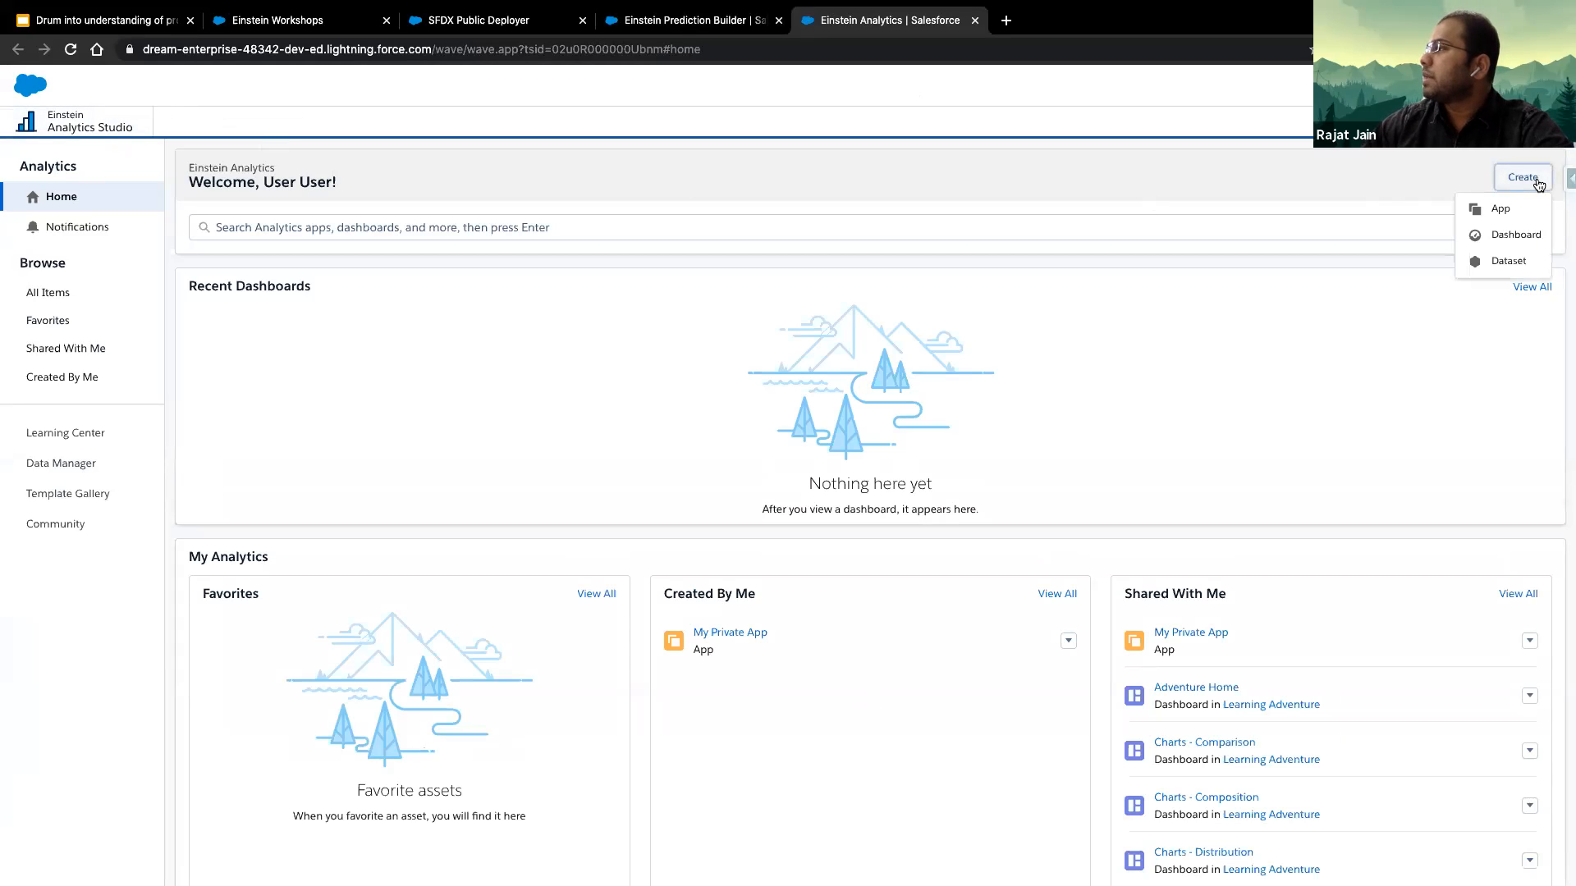
left_click(1506, 210)
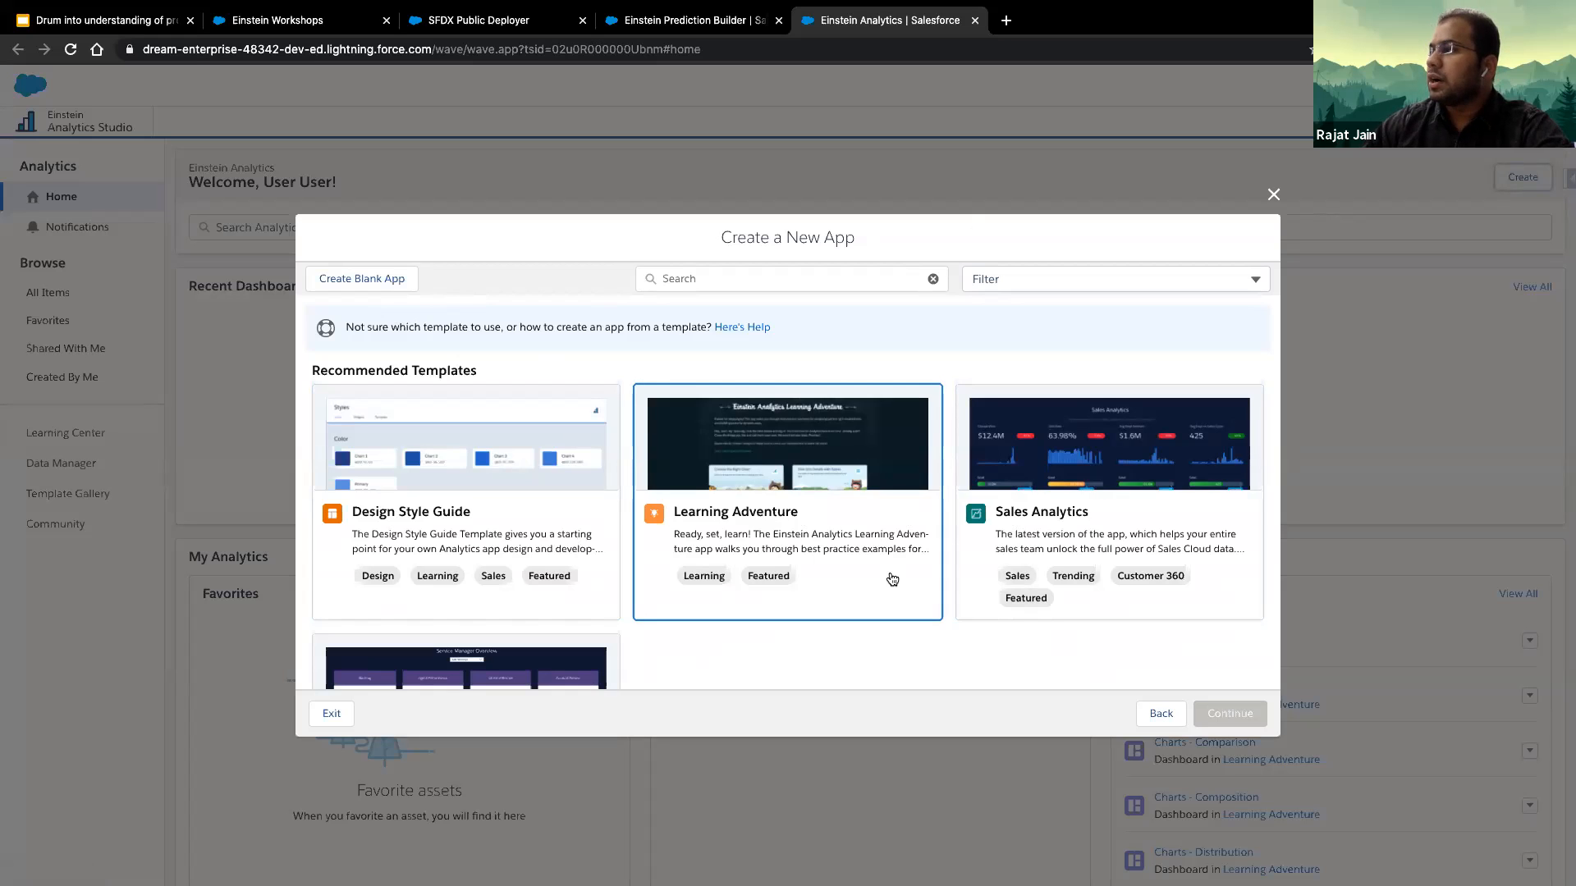
scroll(893, 579, "down", 2)
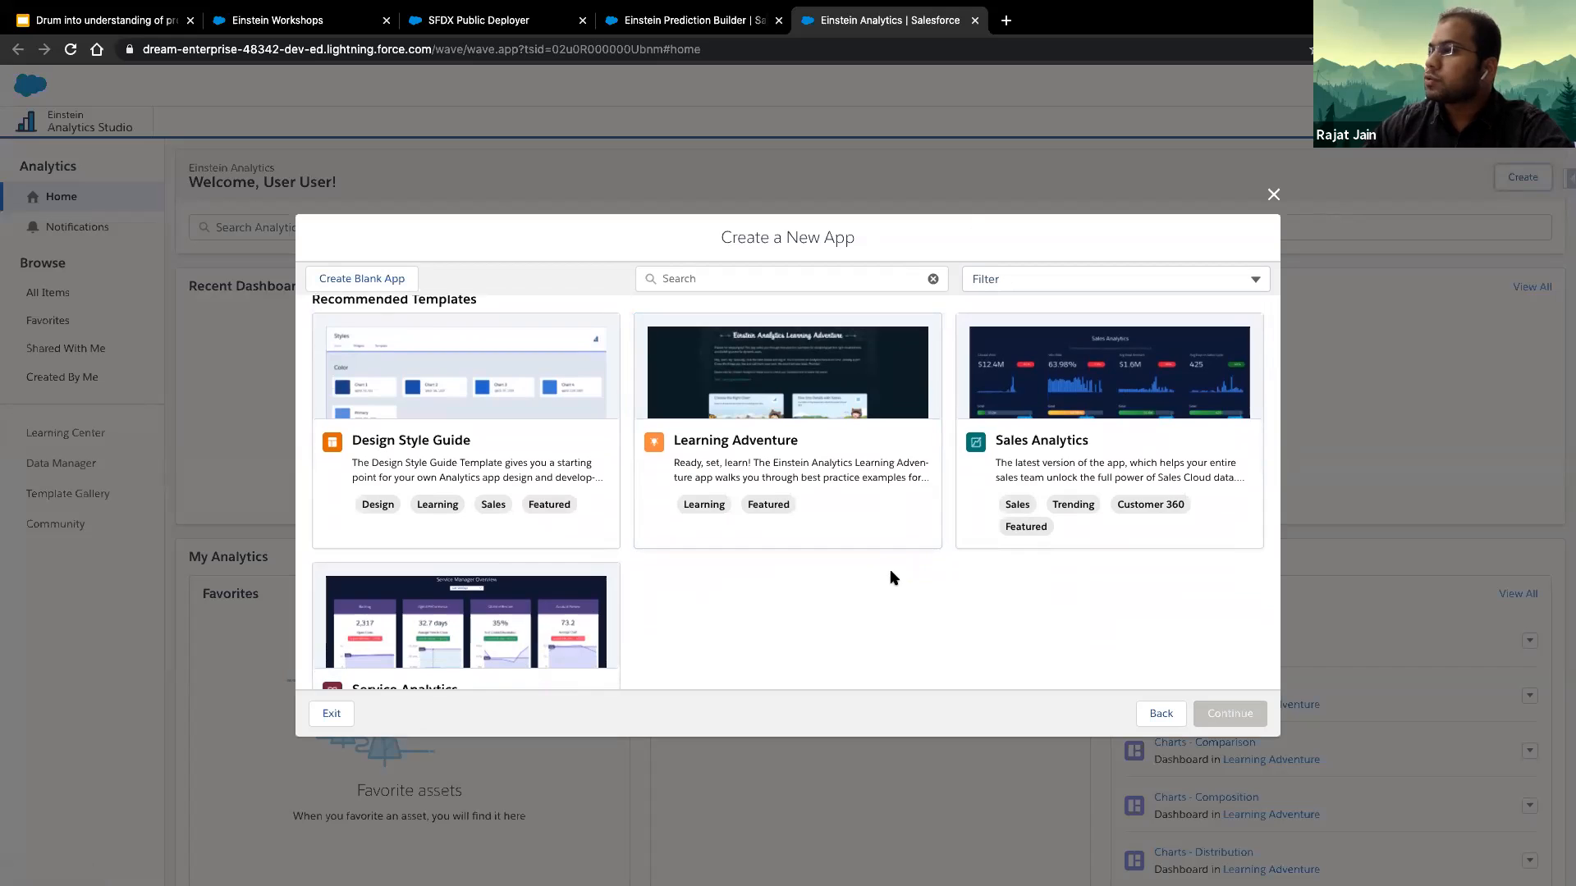
scroll(892, 574, "up", 2)
scroll(894, 578, "down", 10)
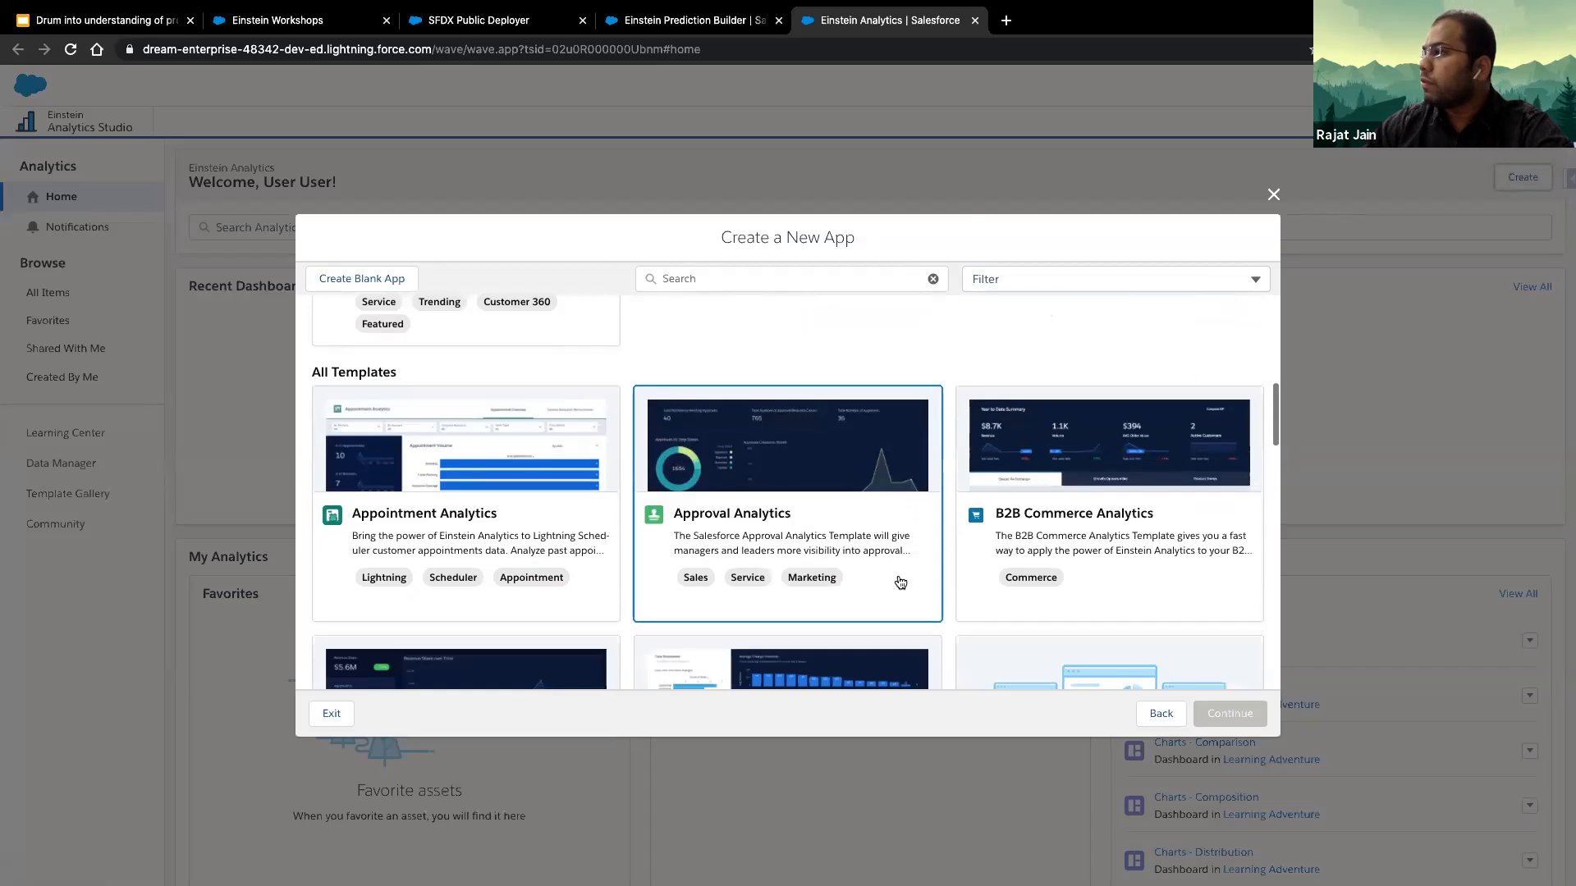
scroll(1010, 562, "down", 5)
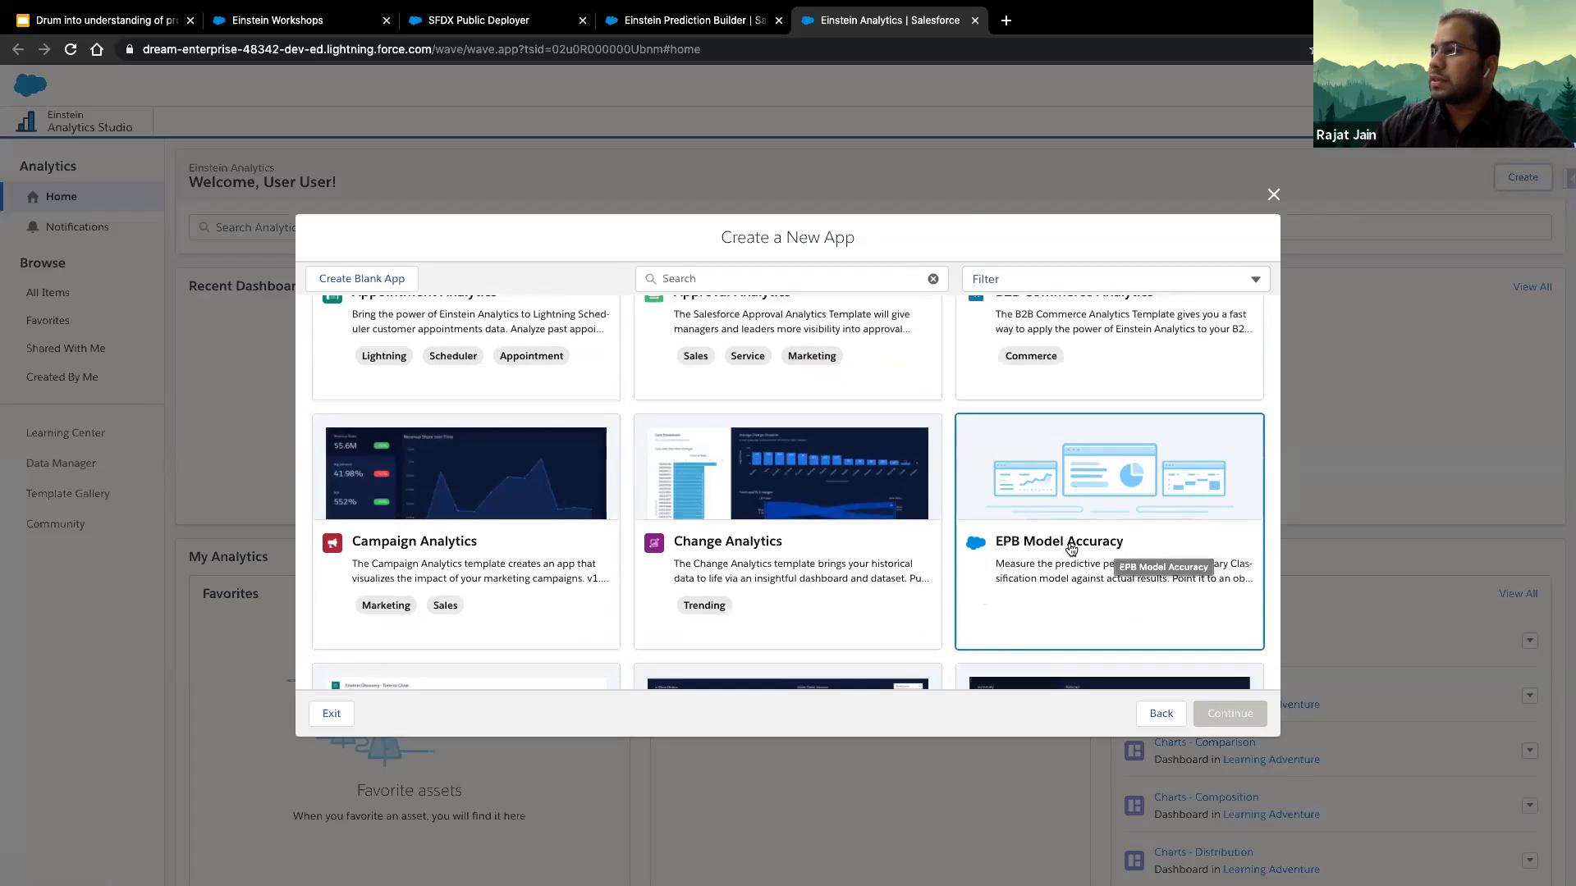
left_click(1076, 502)
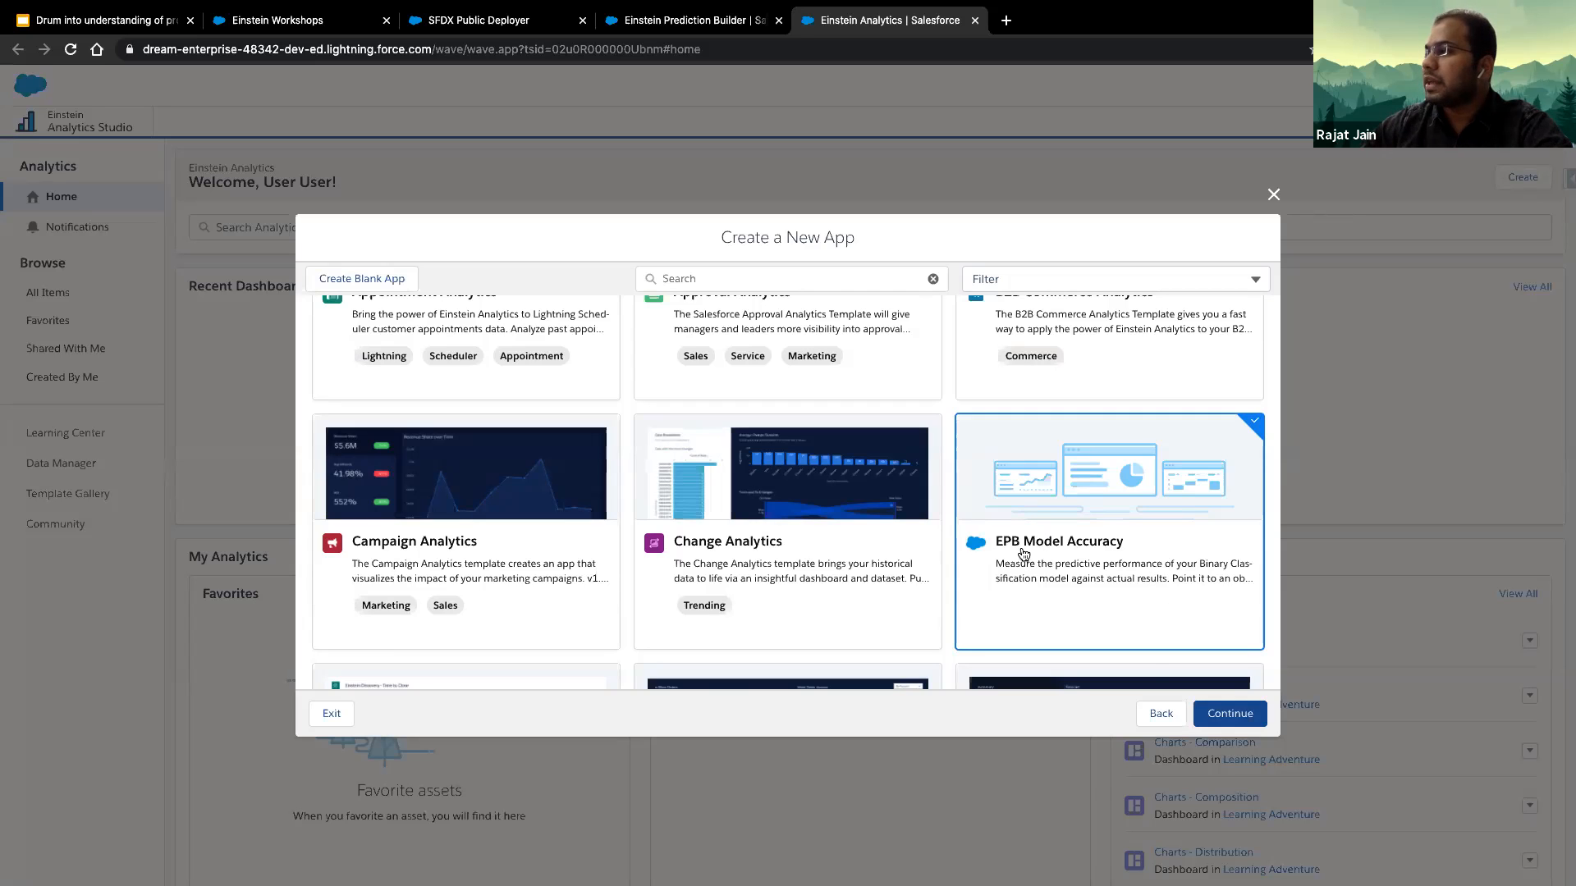
left_click(1232, 715)
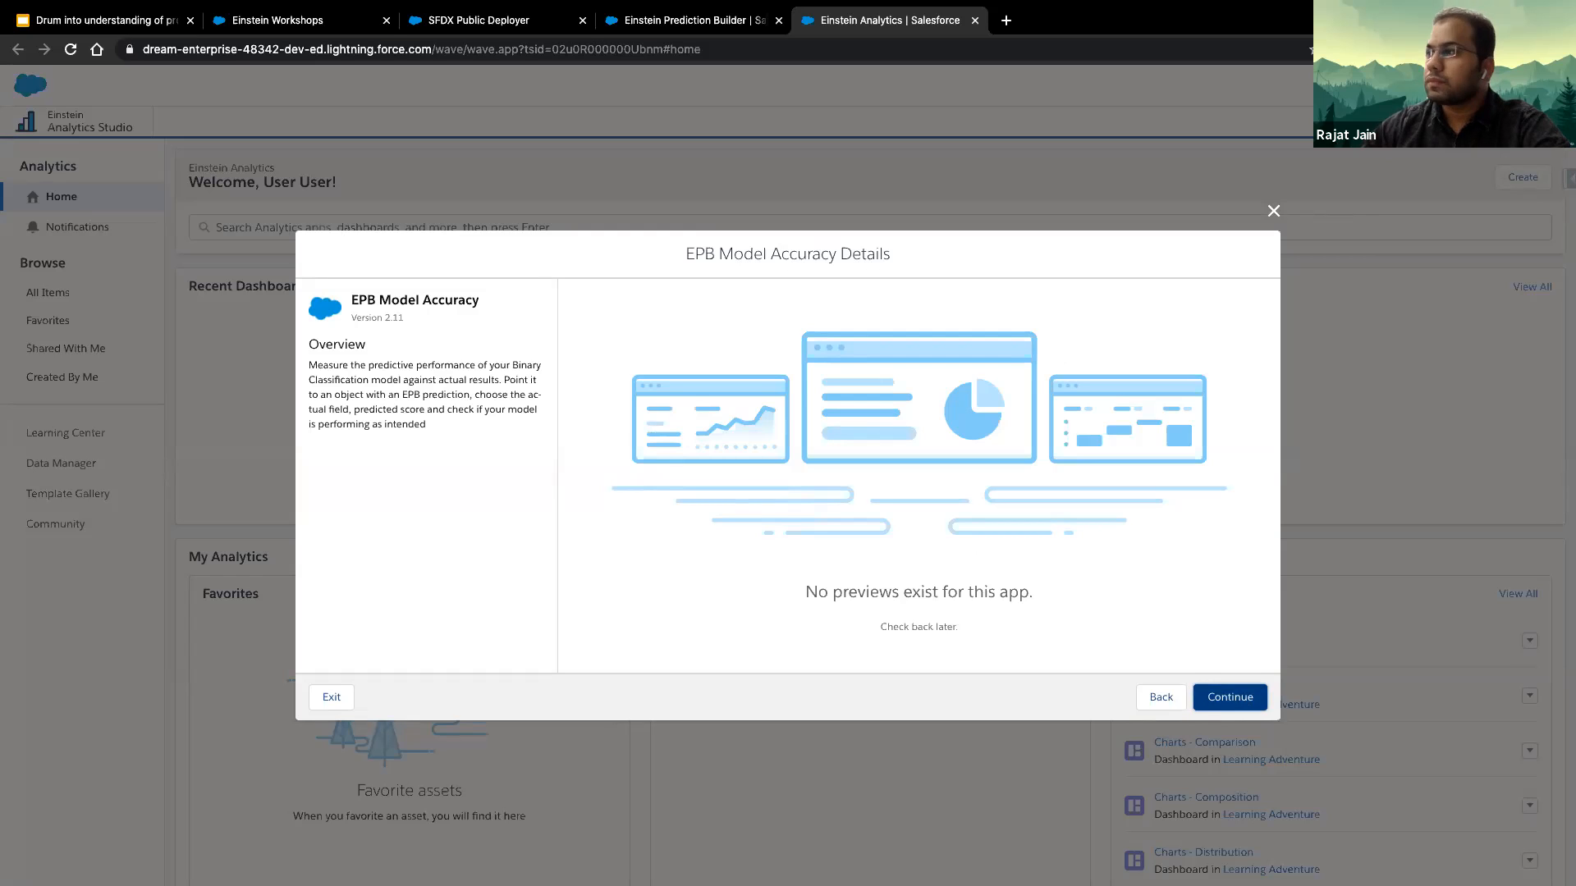
left_click(1243, 698)
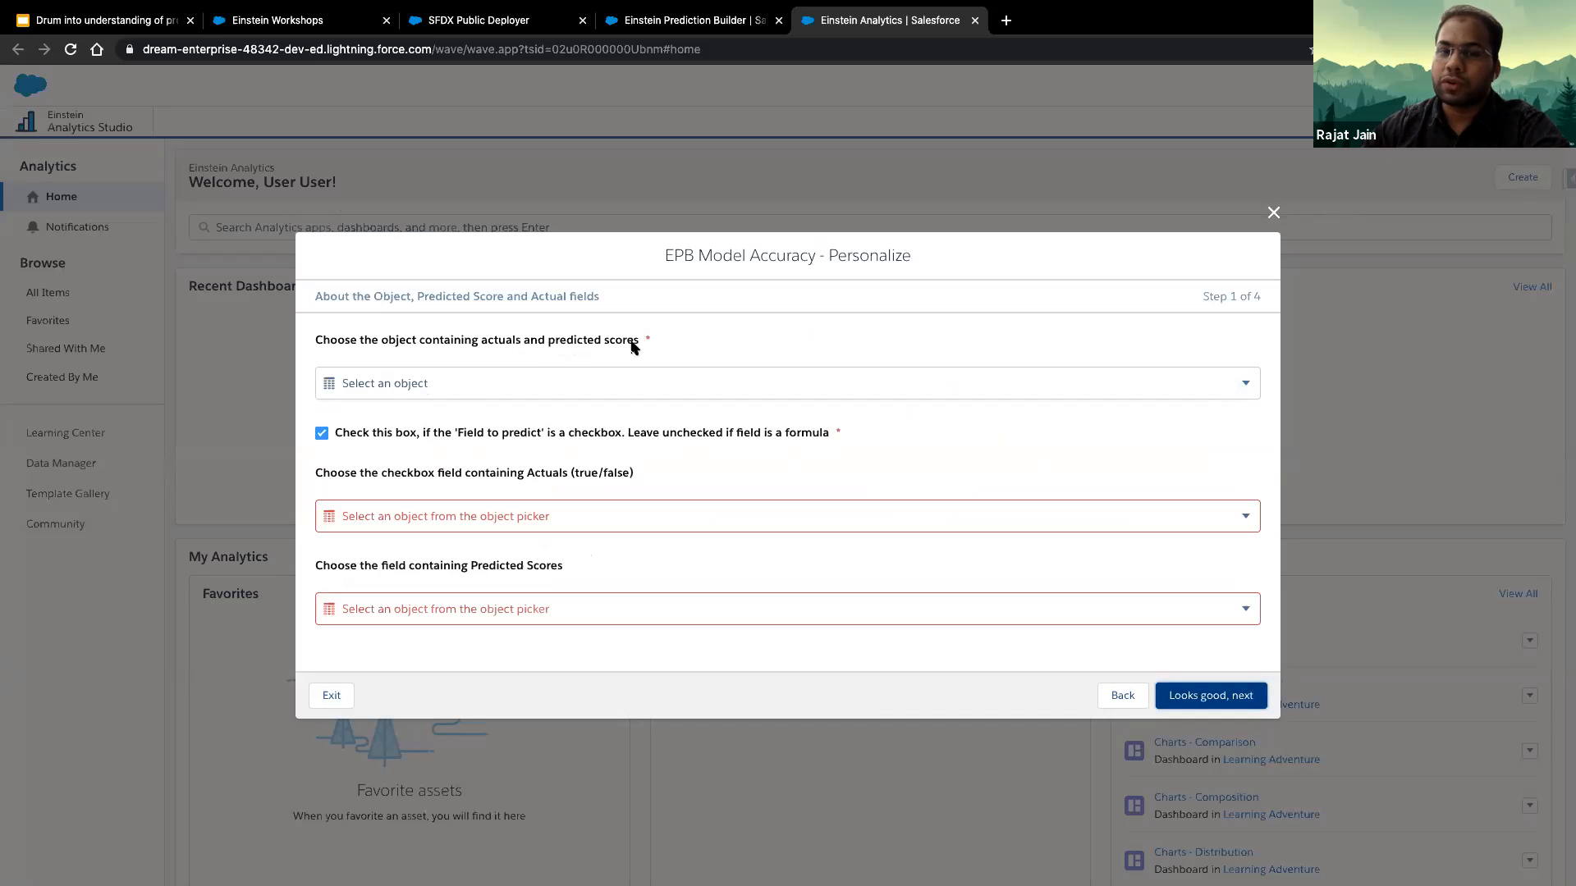
- Choose Medical Appointment 2 as the object containing the actuals and predicted scores
left_click(621, 383)
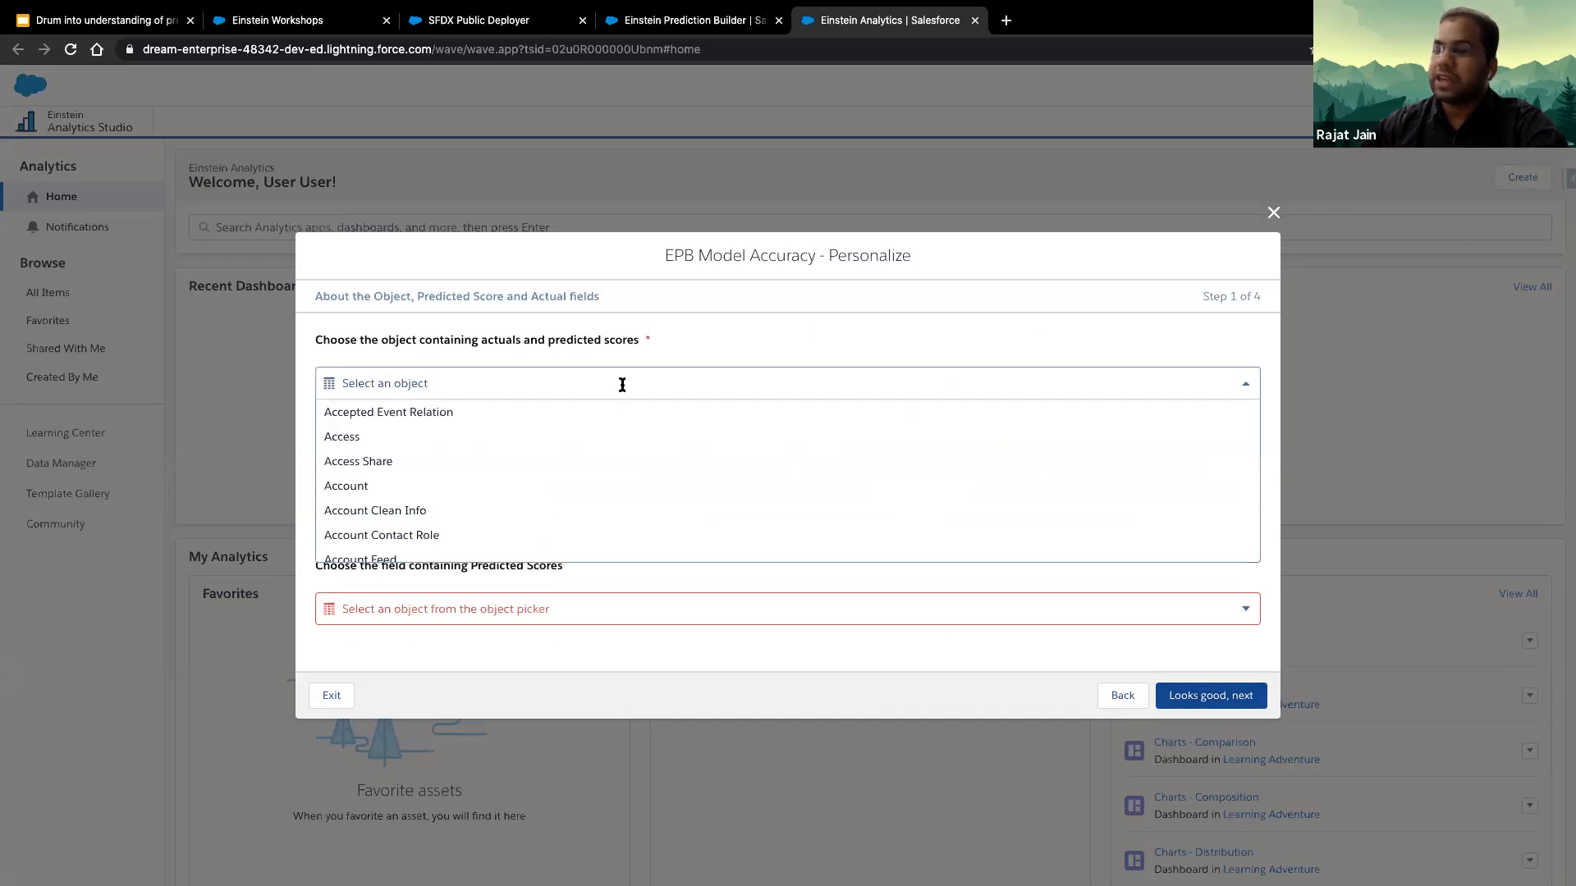
type("medica")
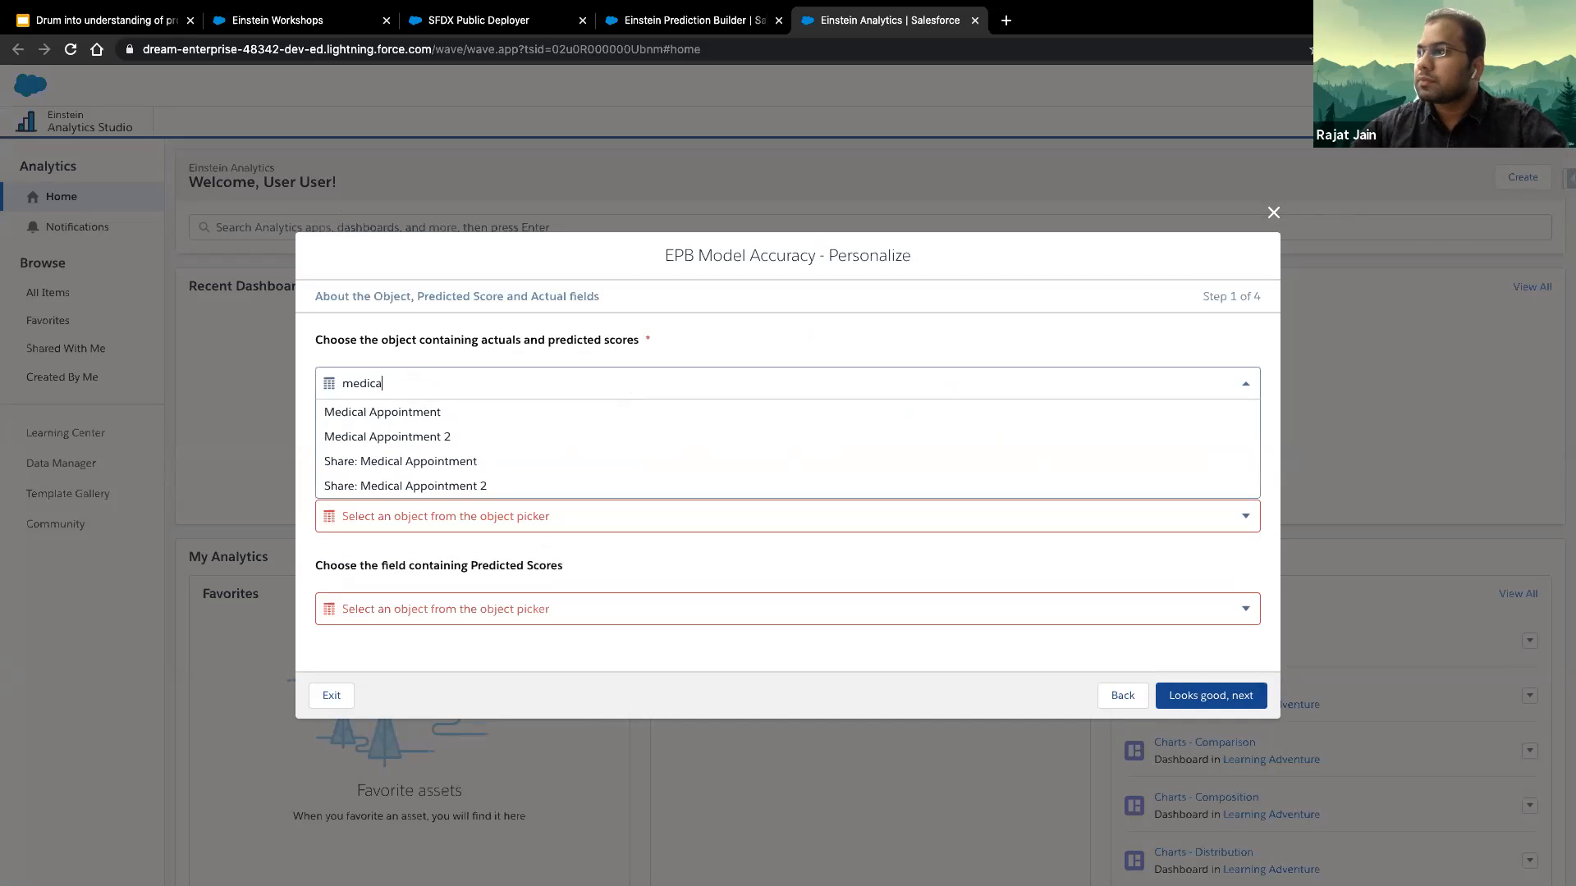
left_click(436, 439)
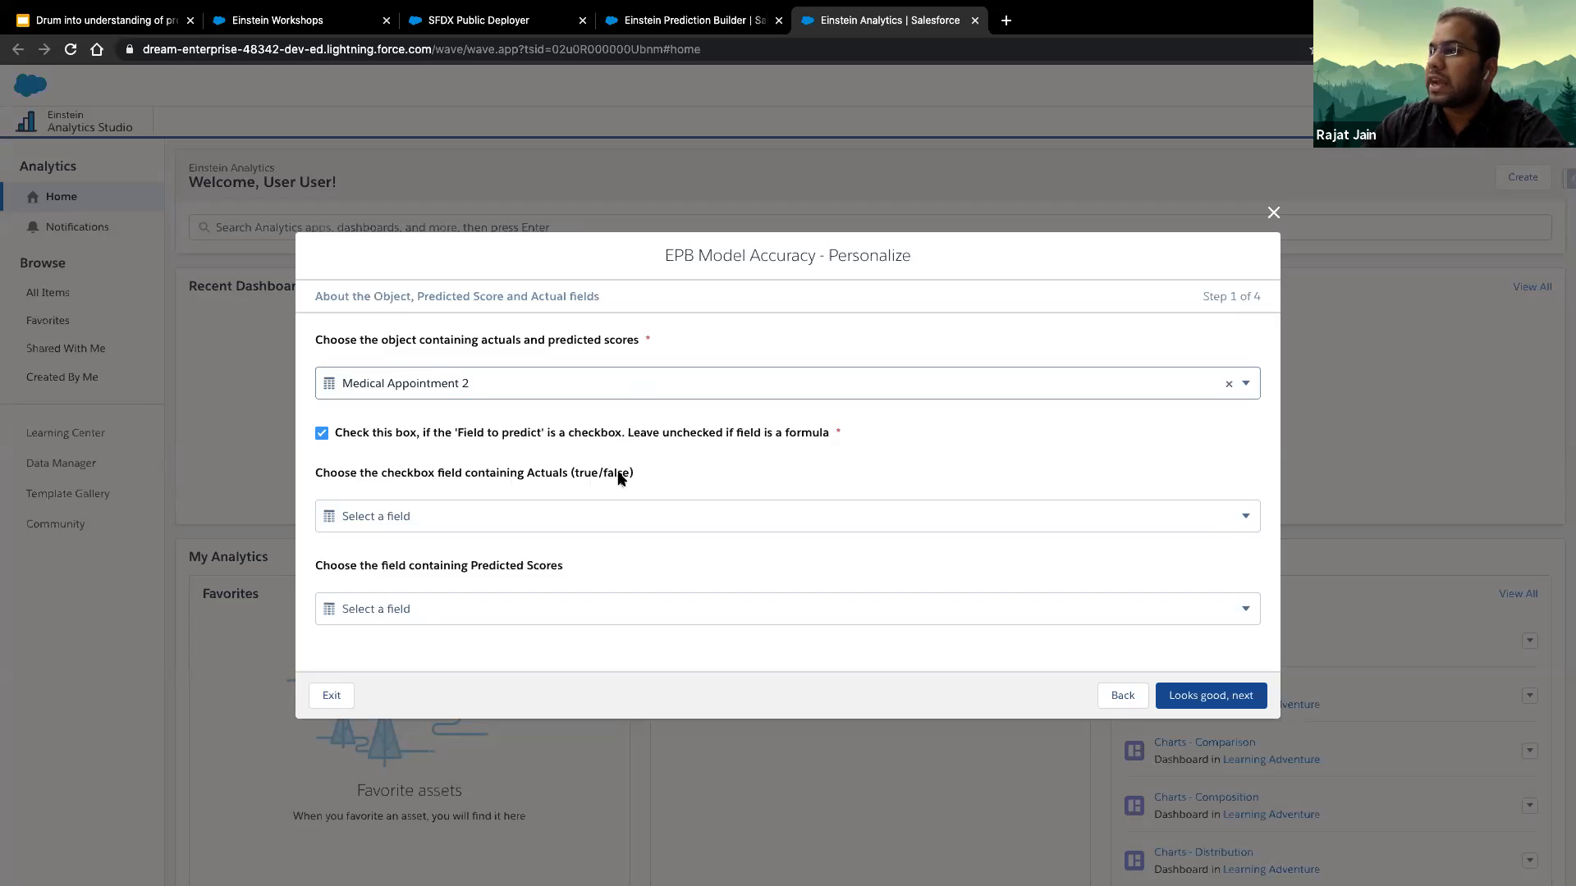
- Set No Show as the actuals checkbox field and No Show Score as the predicted scores field, and continue
left_click(576, 514)
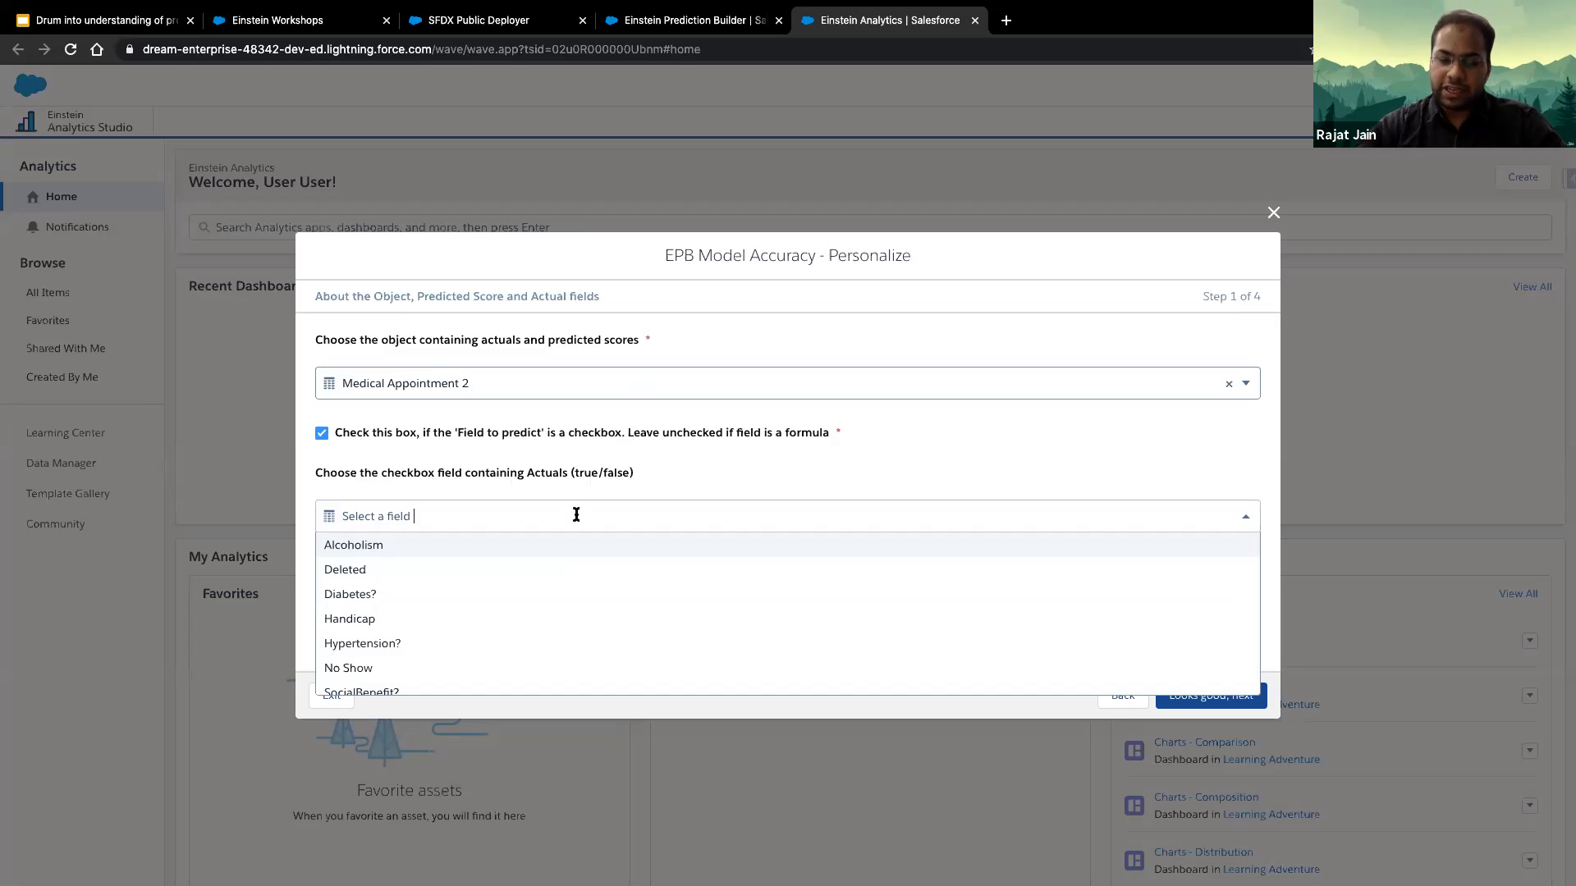
type("no sh")
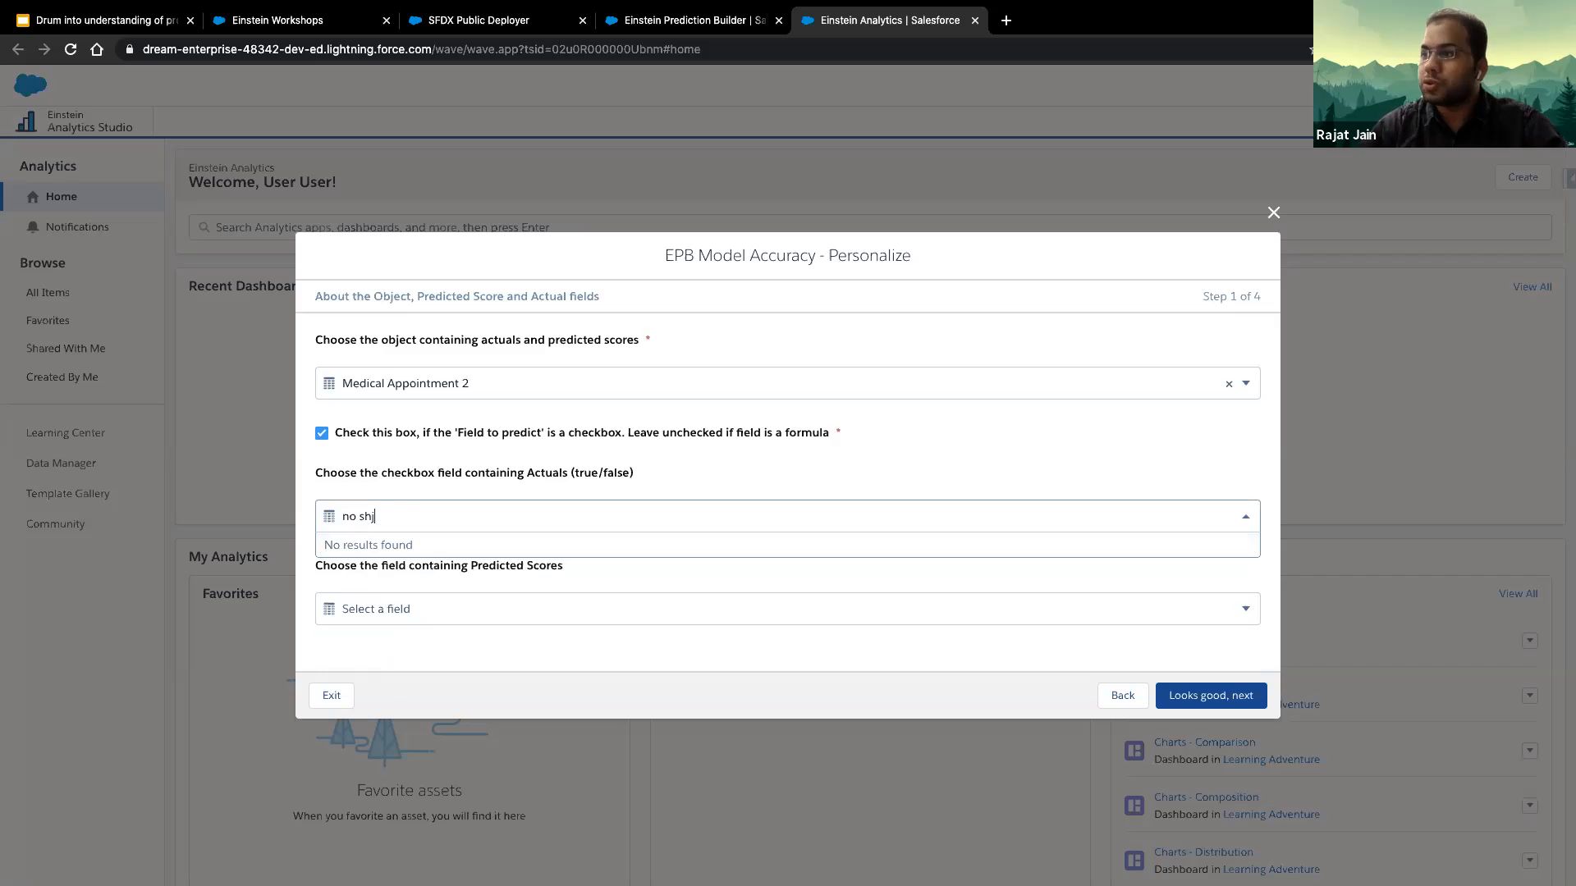
left_click(505, 547)
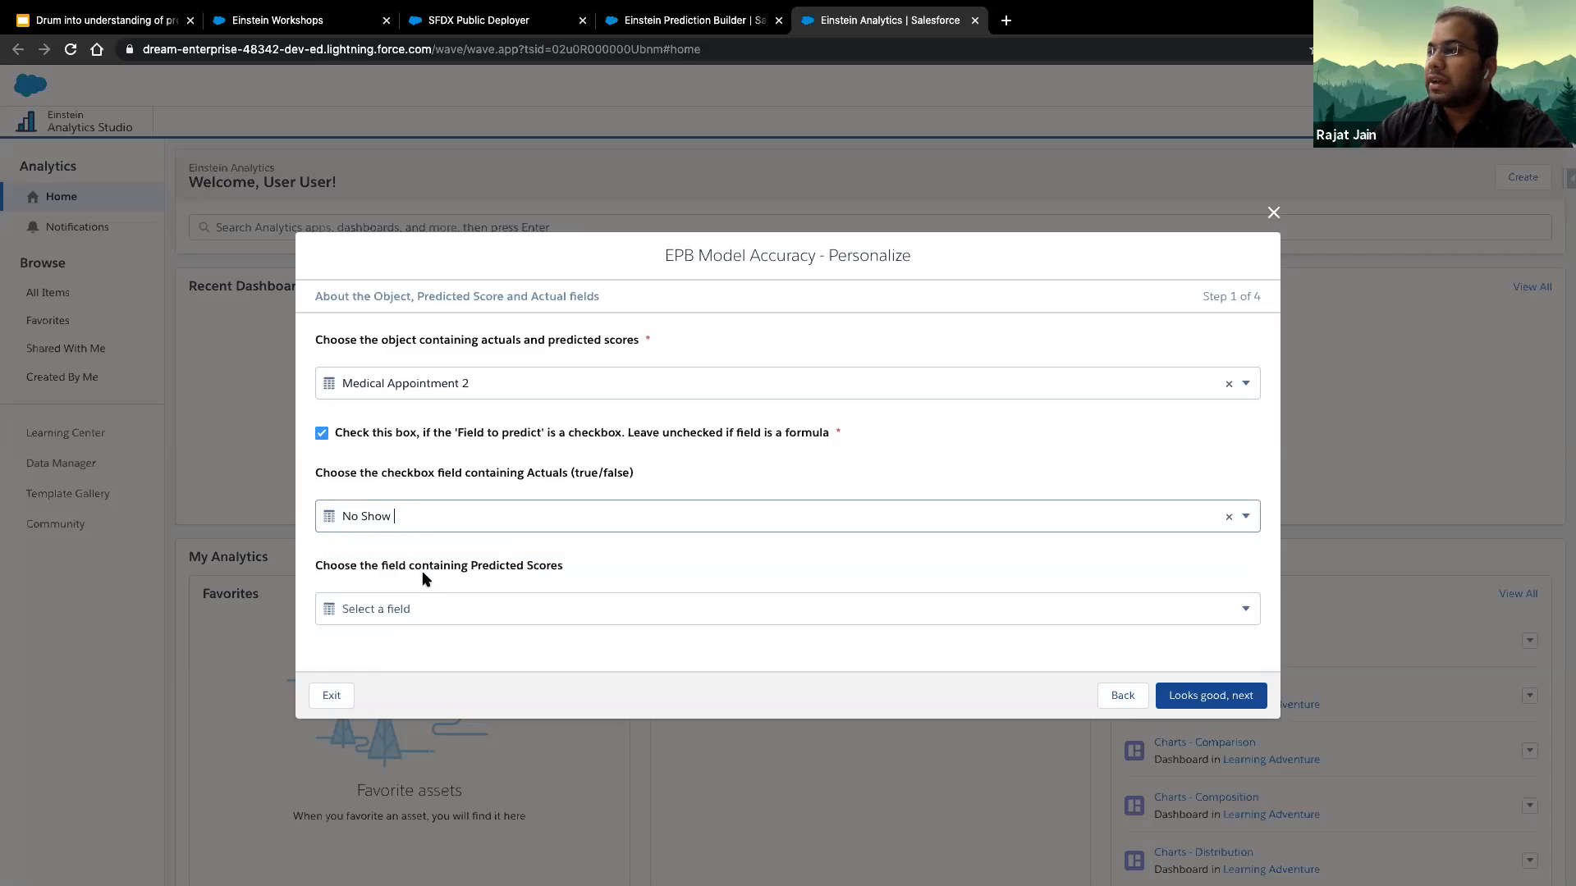
left_click(519, 608)
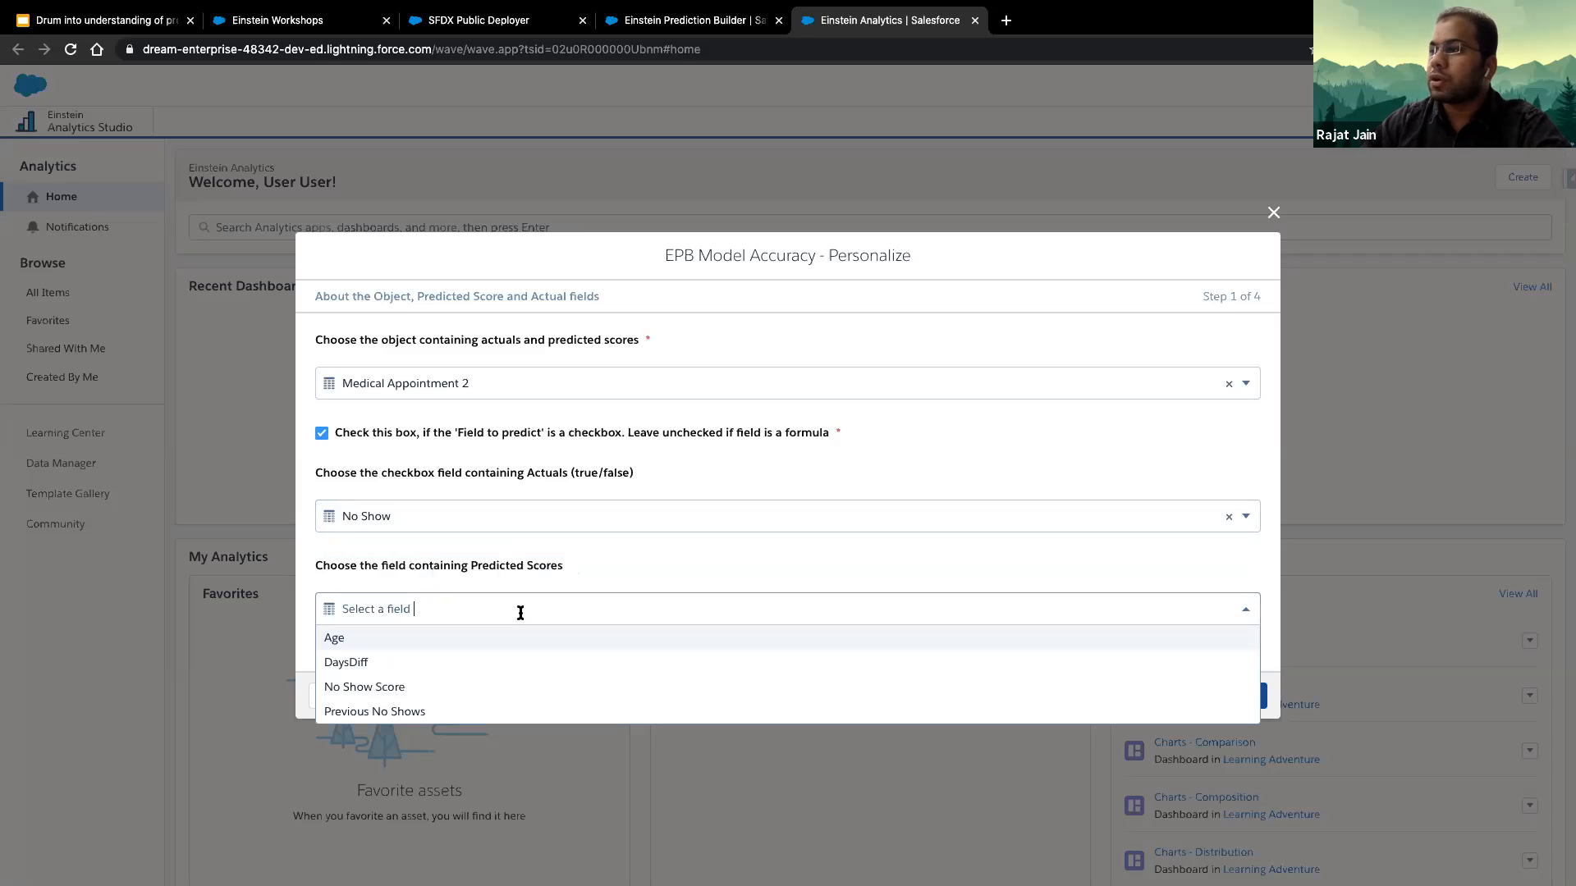
left_click(425, 689)
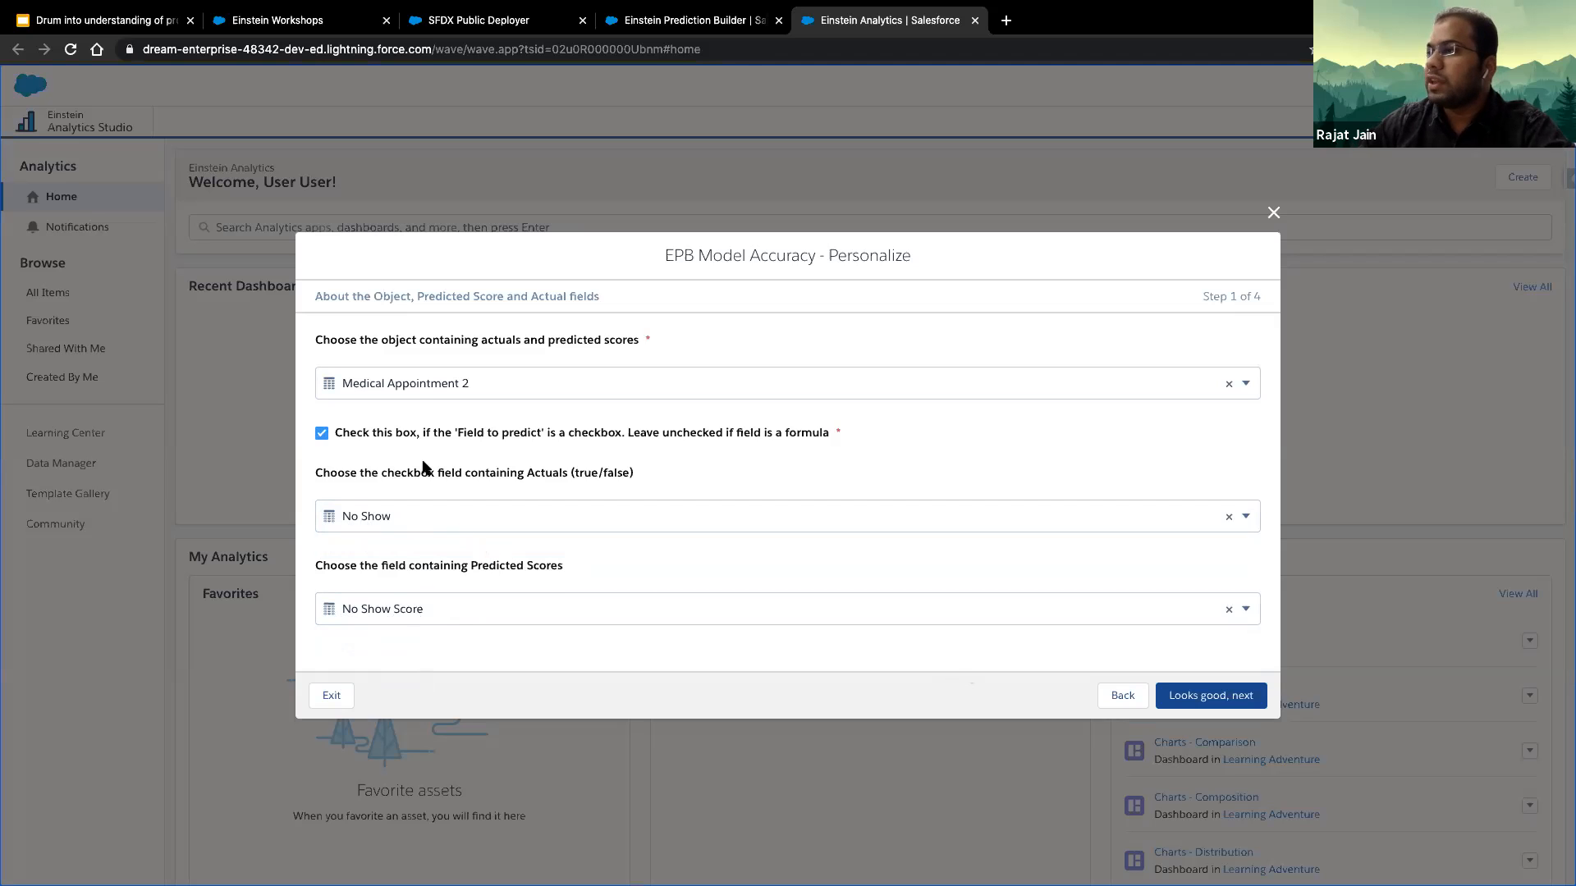
left_click(1203, 701)
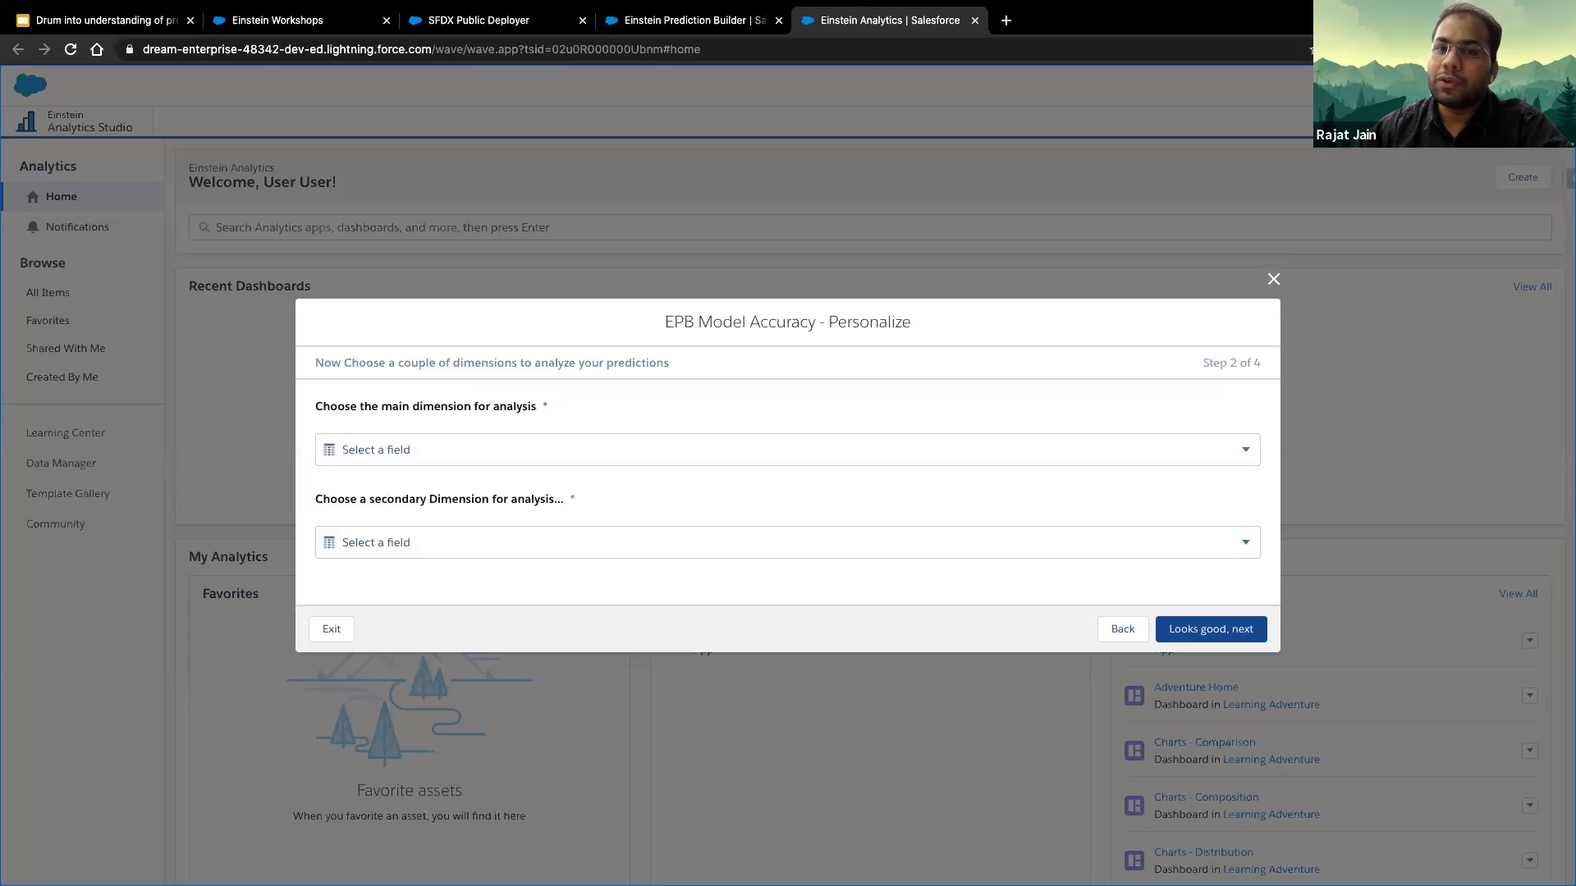
- Set Age Bracket as the main analysis dimension and Gender as the secondary dimension, and continue
left_click(507, 447)
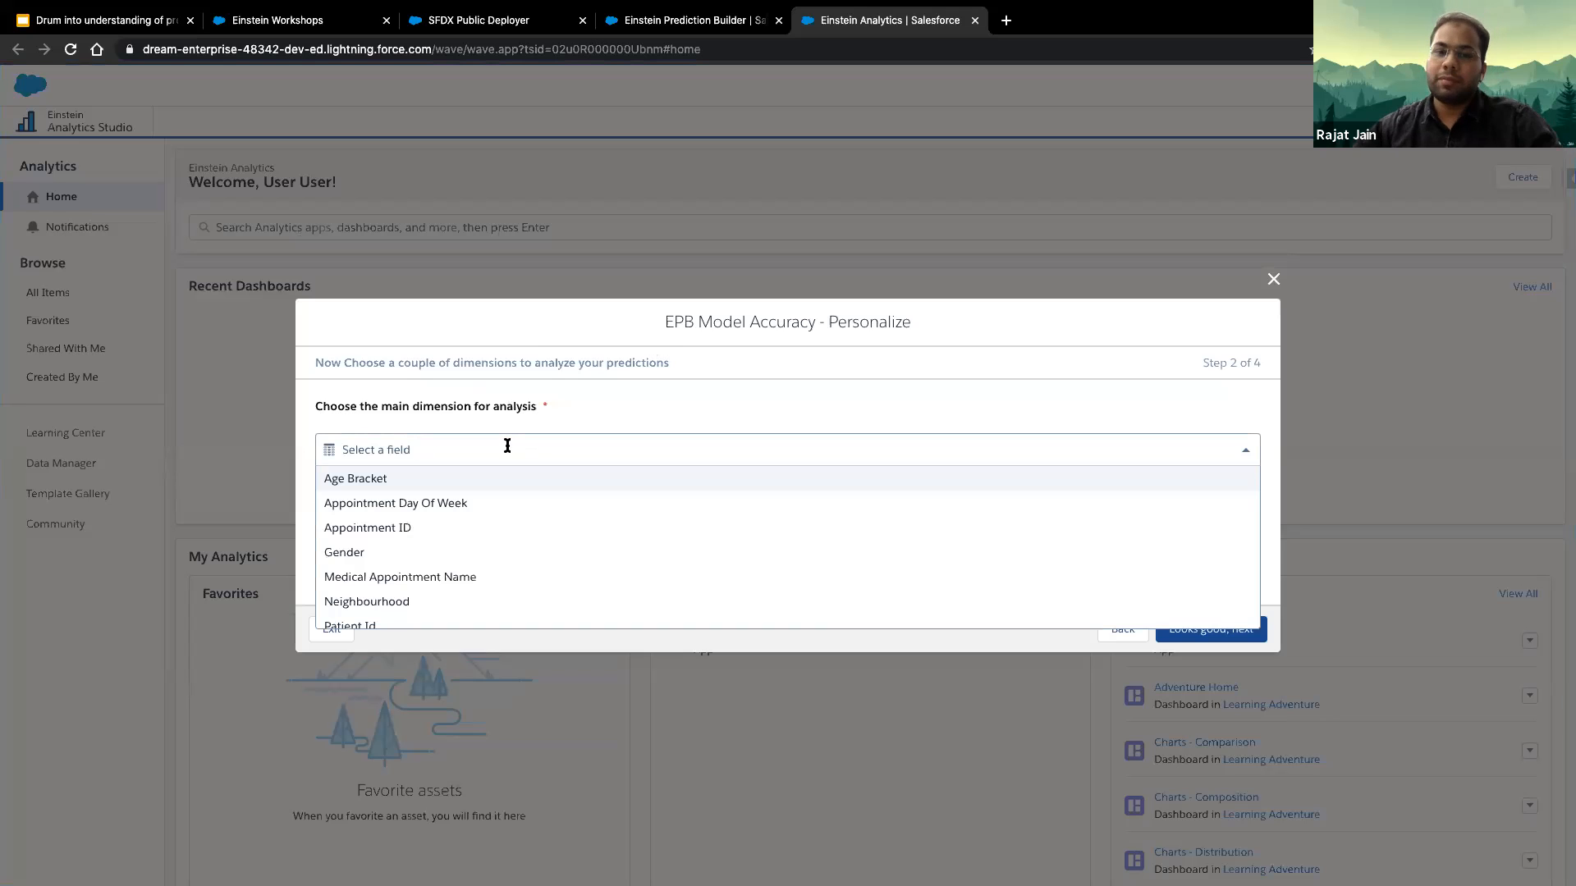
type("age")
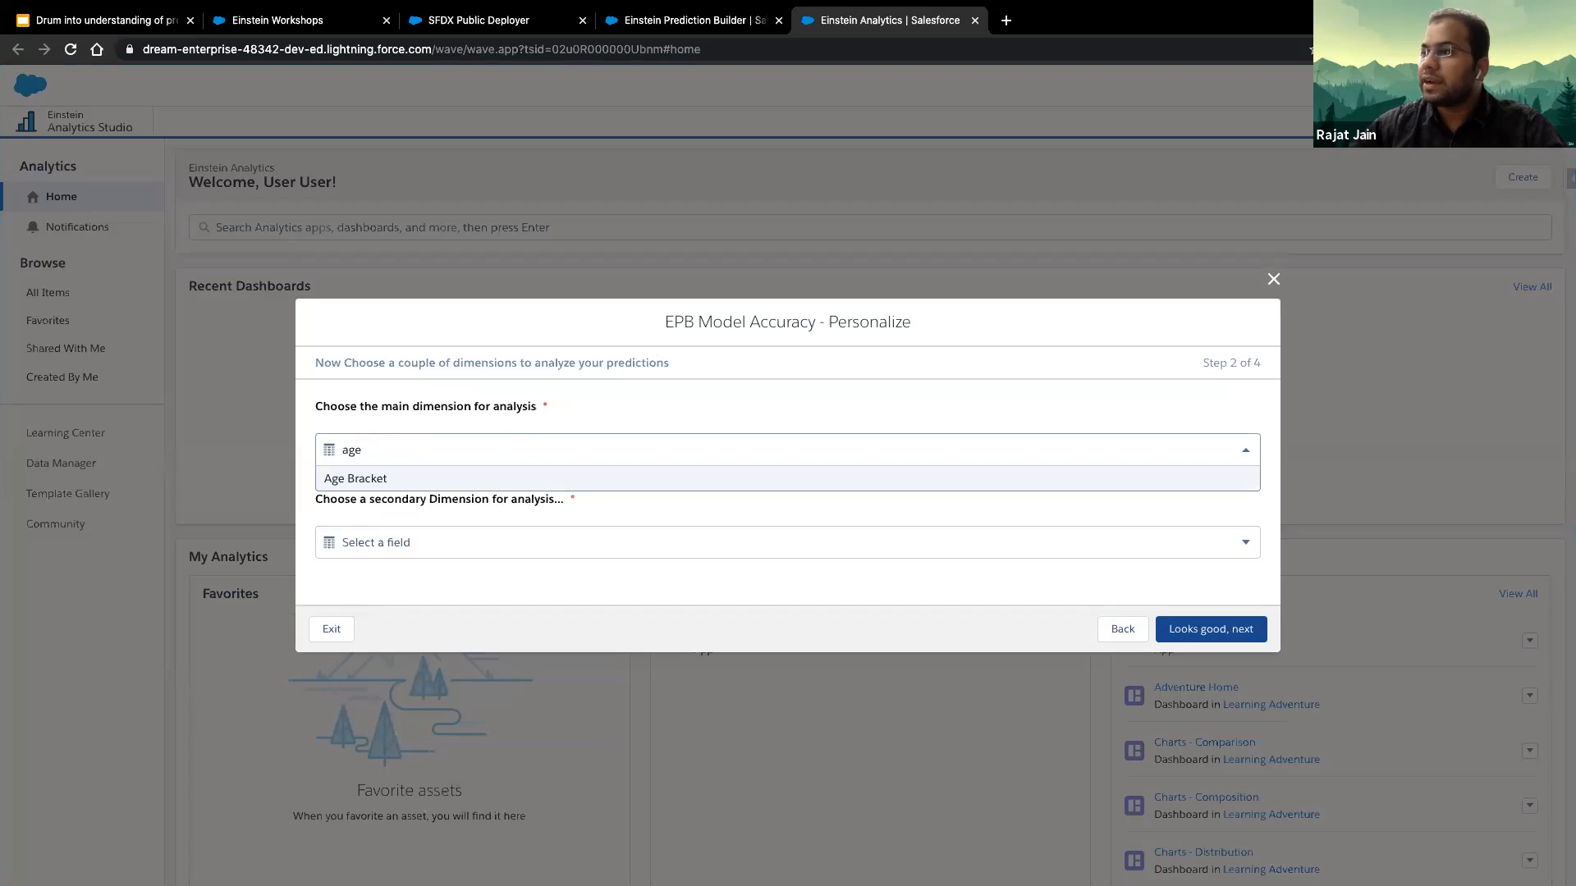
left_click(500, 481)
left_click(483, 546)
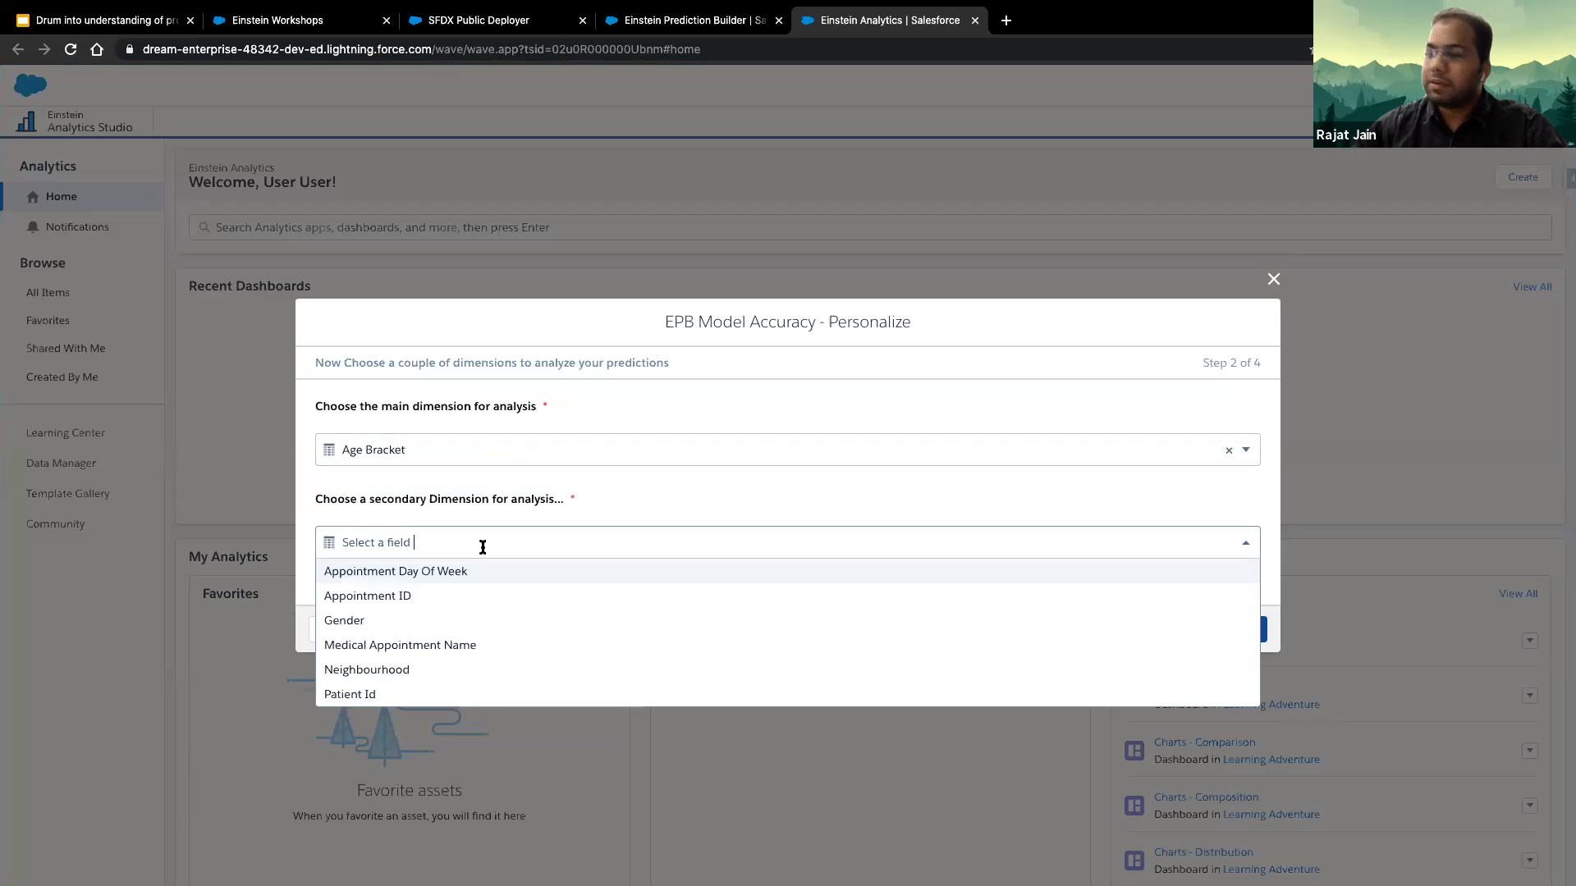
type("ge")
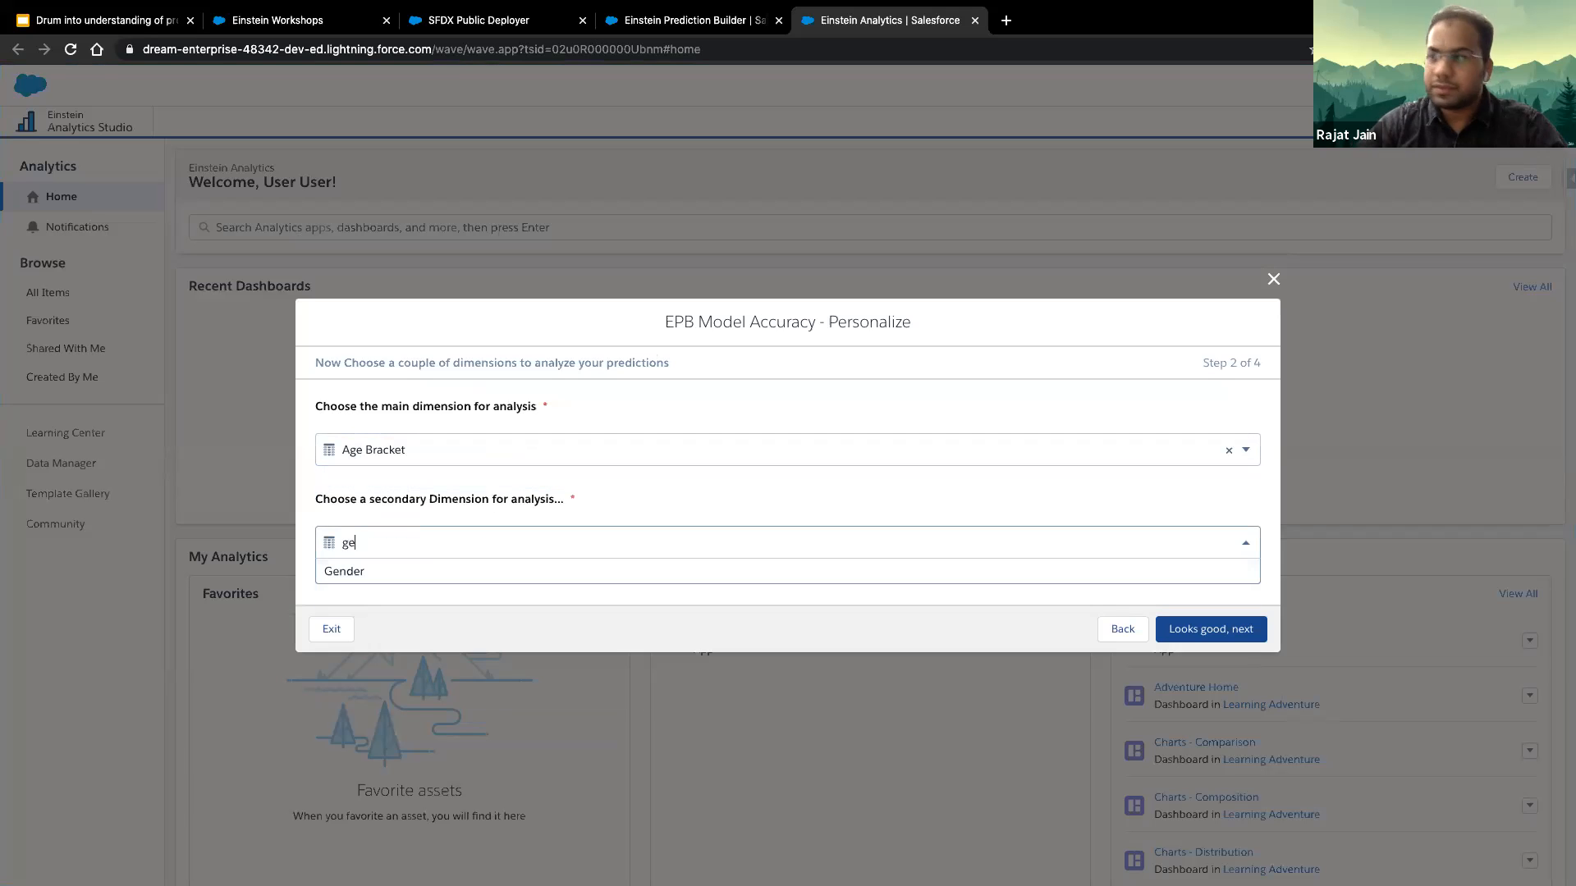
left_click(482, 573)
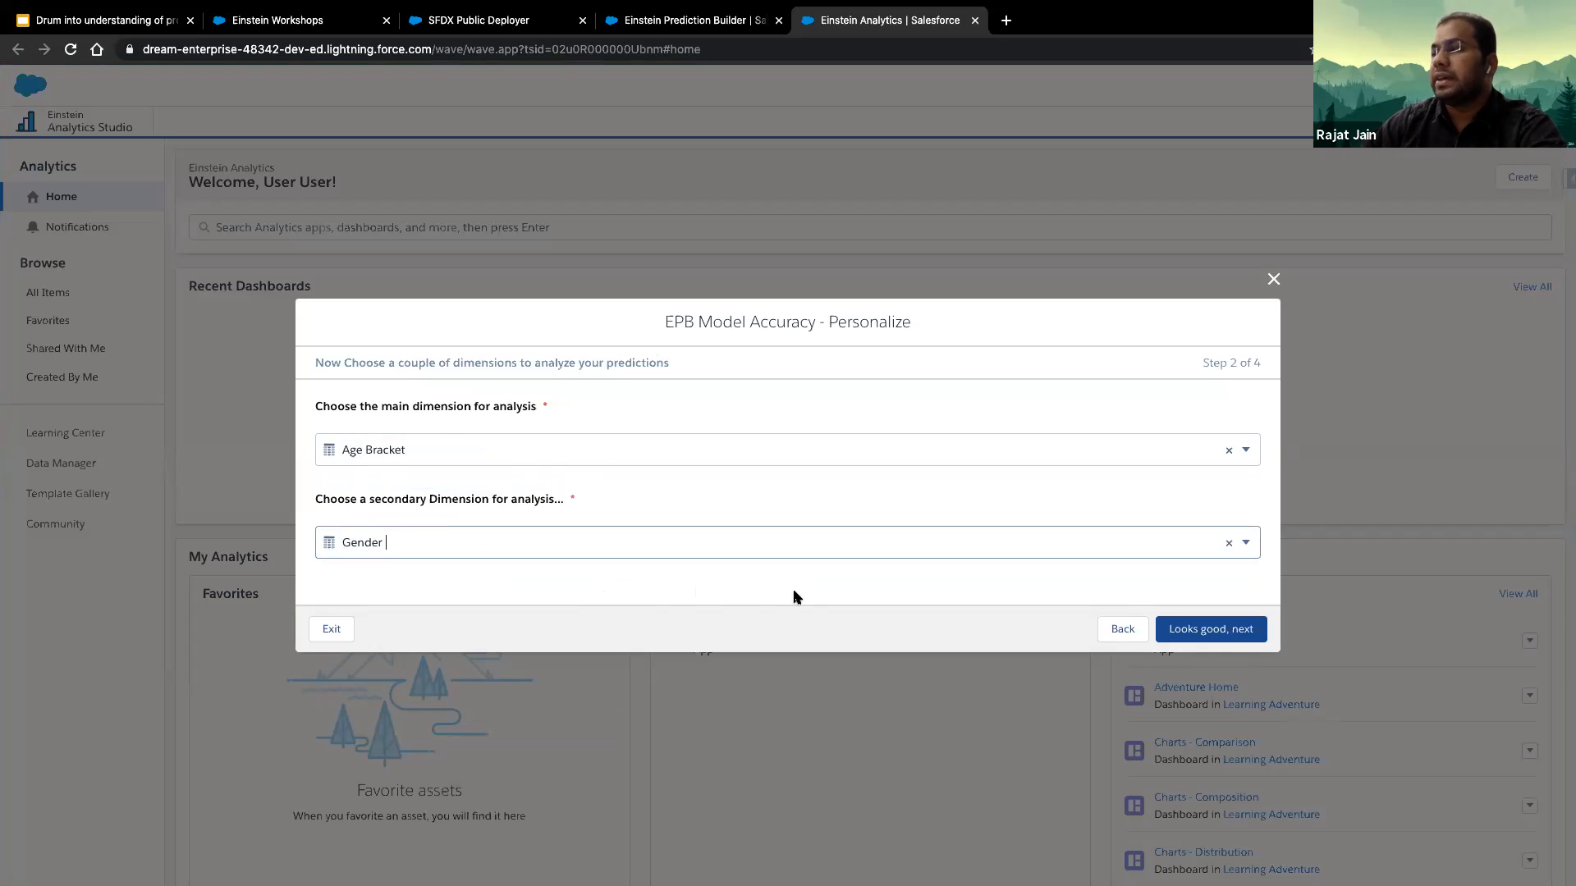
left_click(1200, 634)
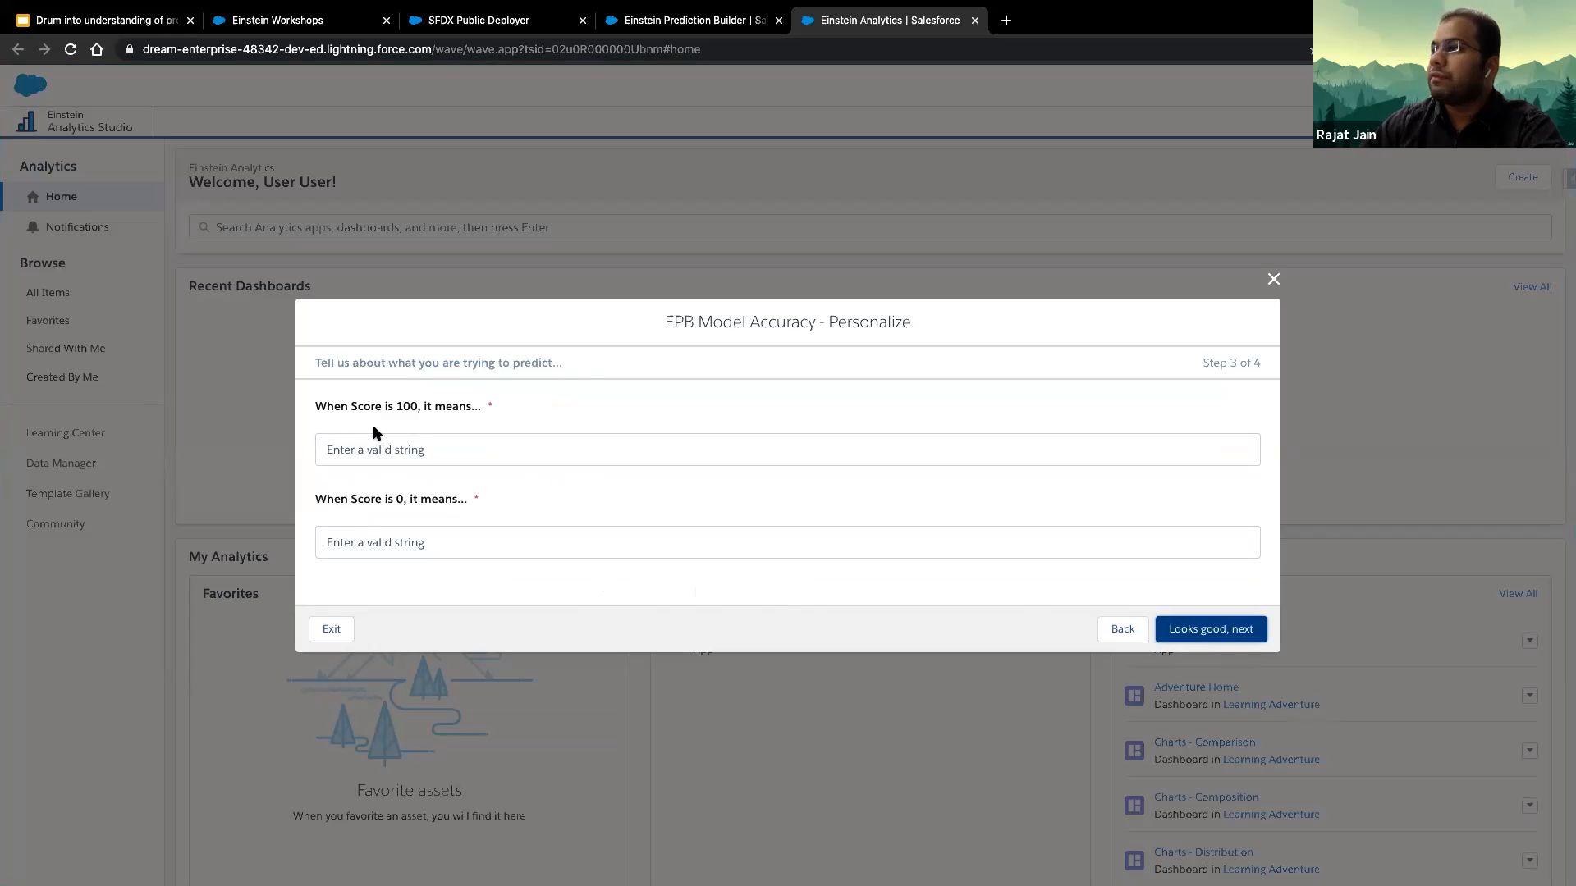
- Define a score of 100 as "No Show" and a score of 0 as "Show", and continue
left_click(450, 447)
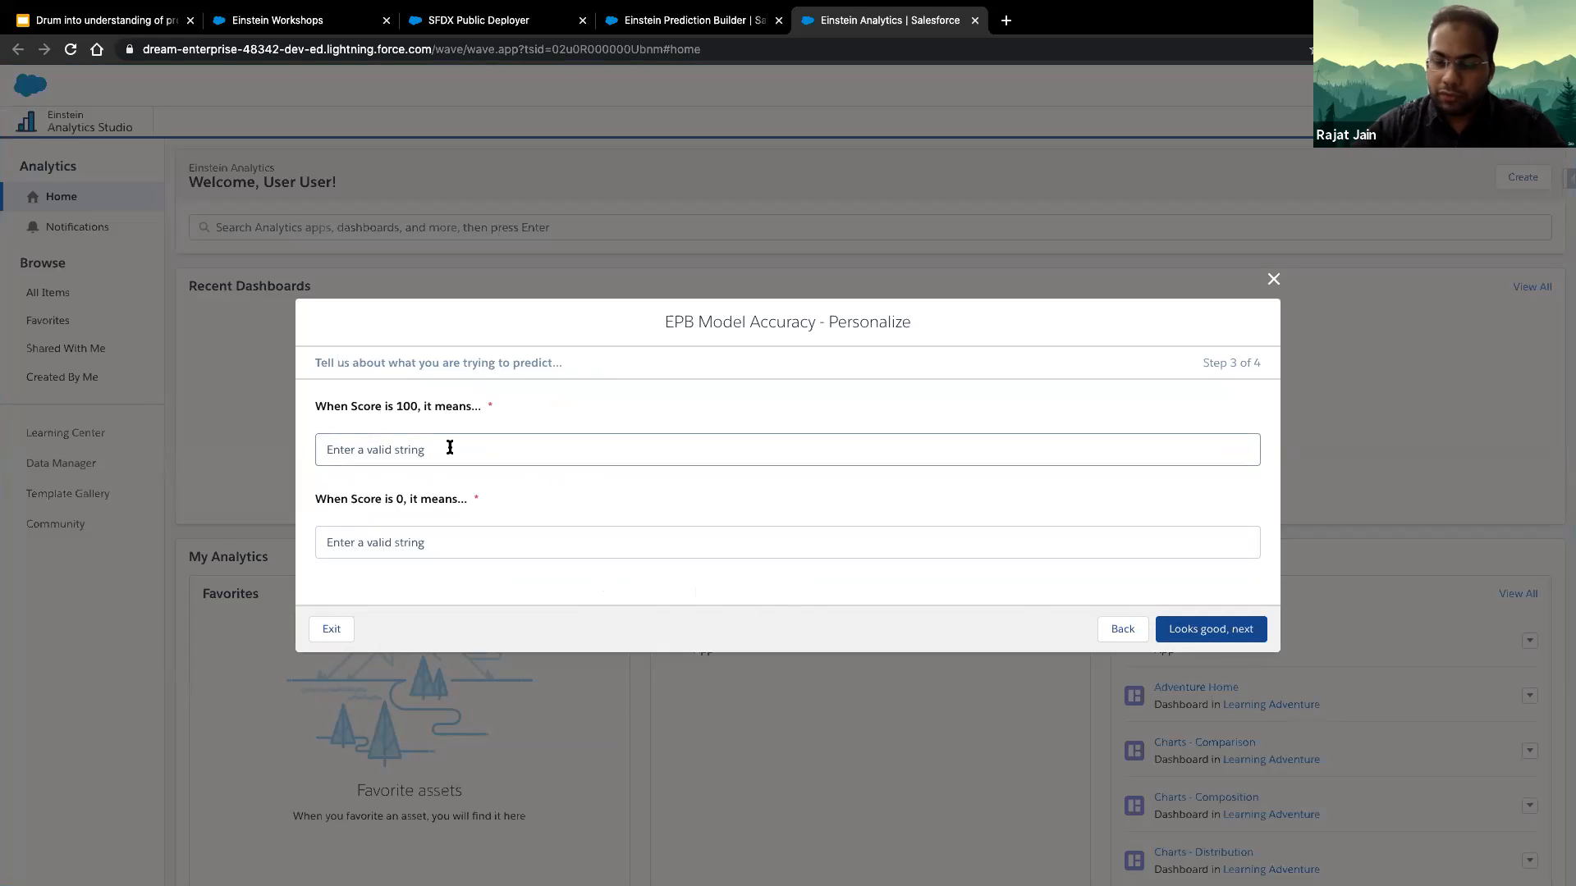
type("No Show")
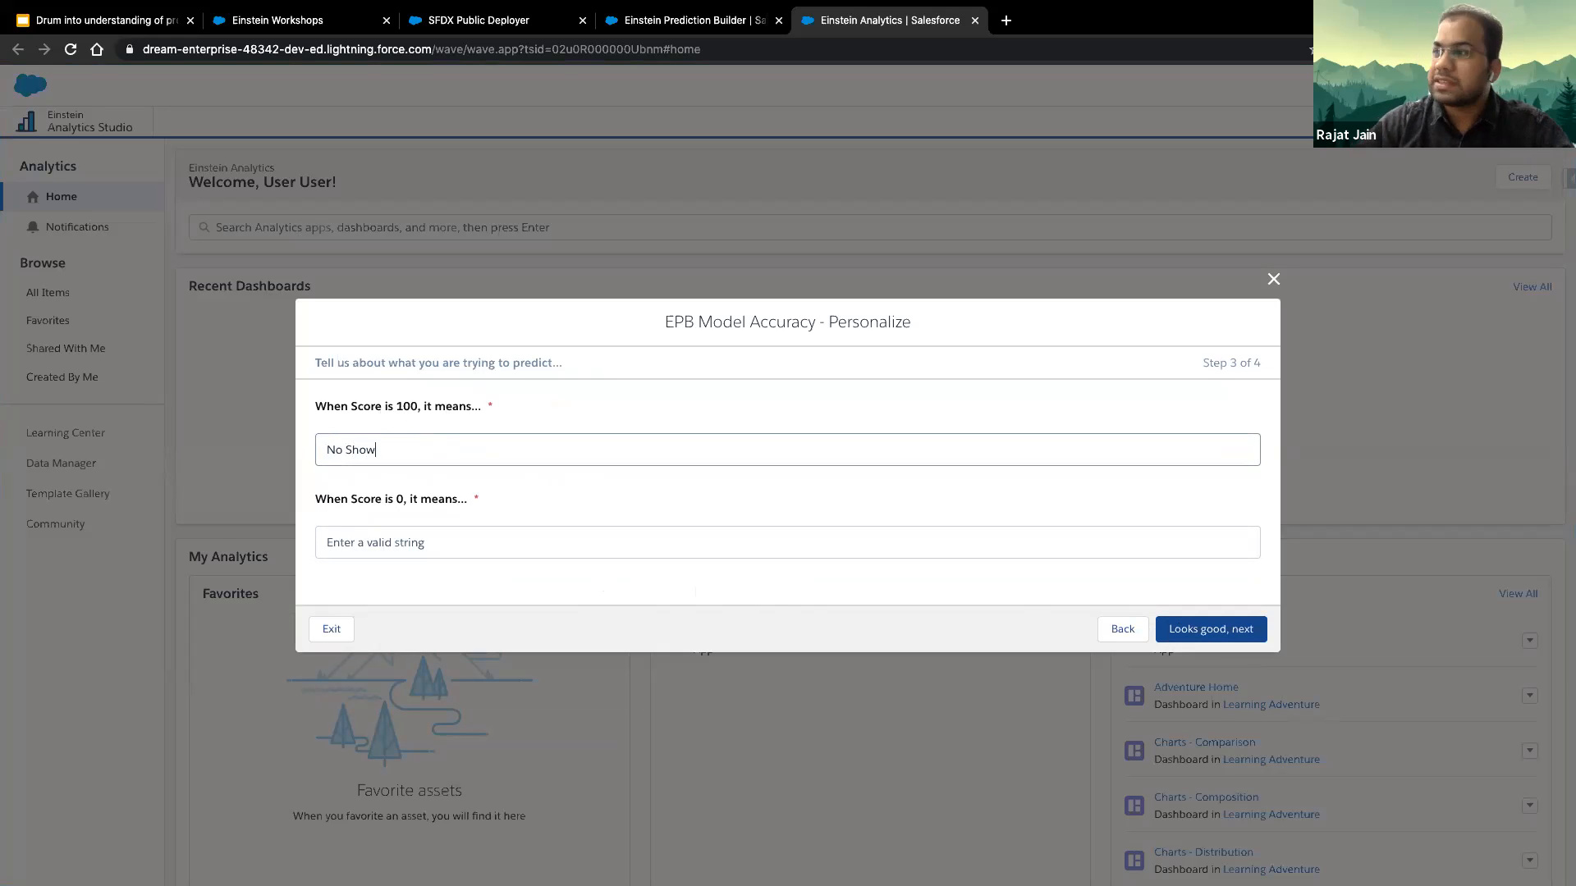
left_click(462, 551)
type("Show")
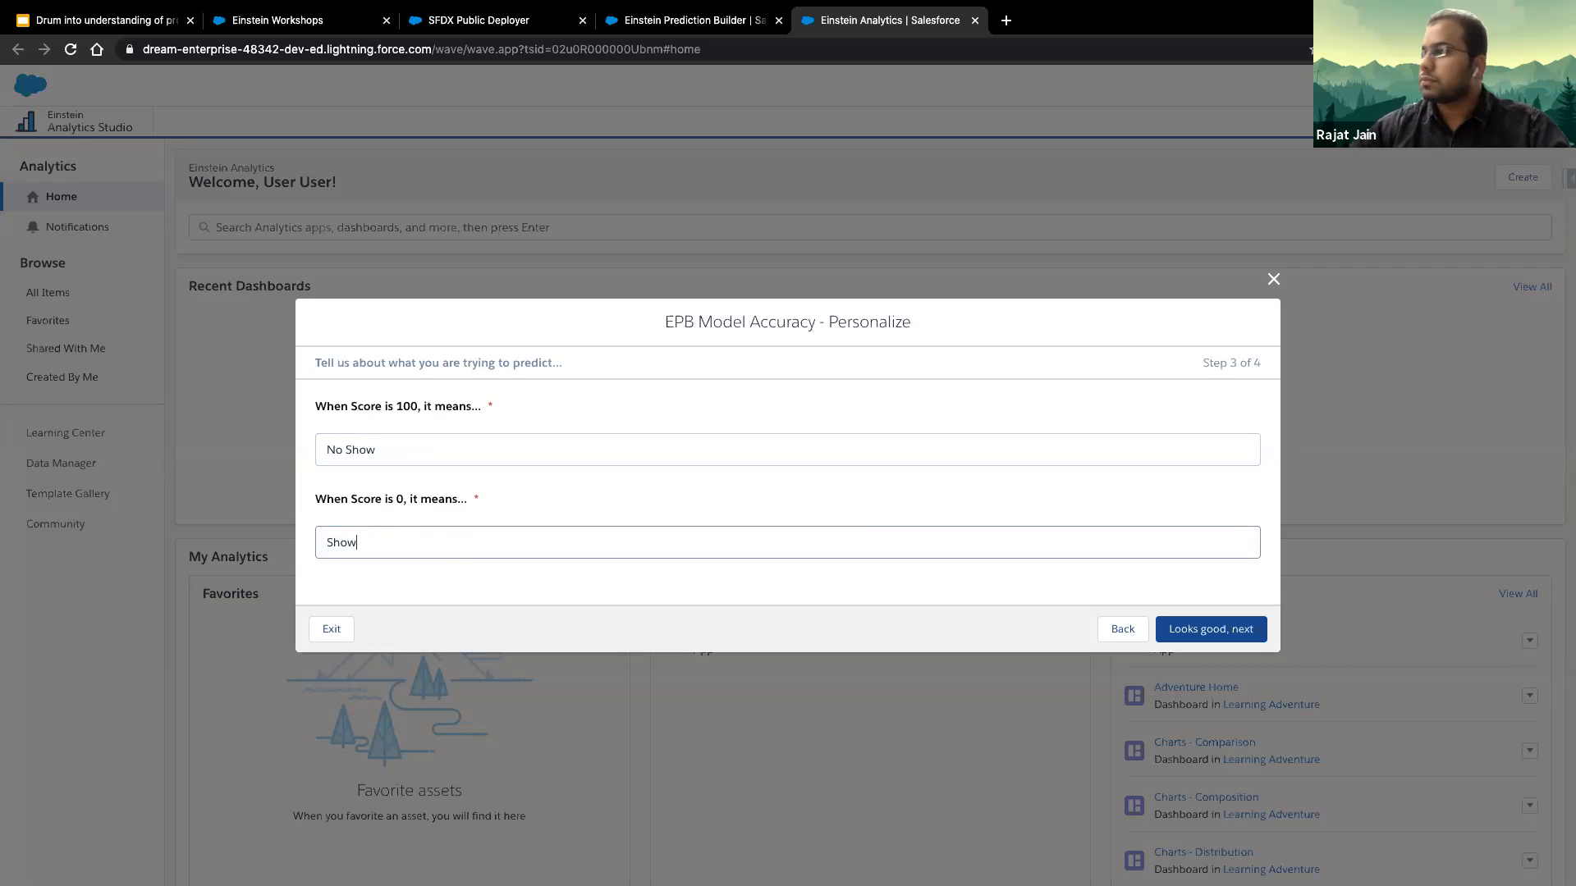
left_click(1240, 631)
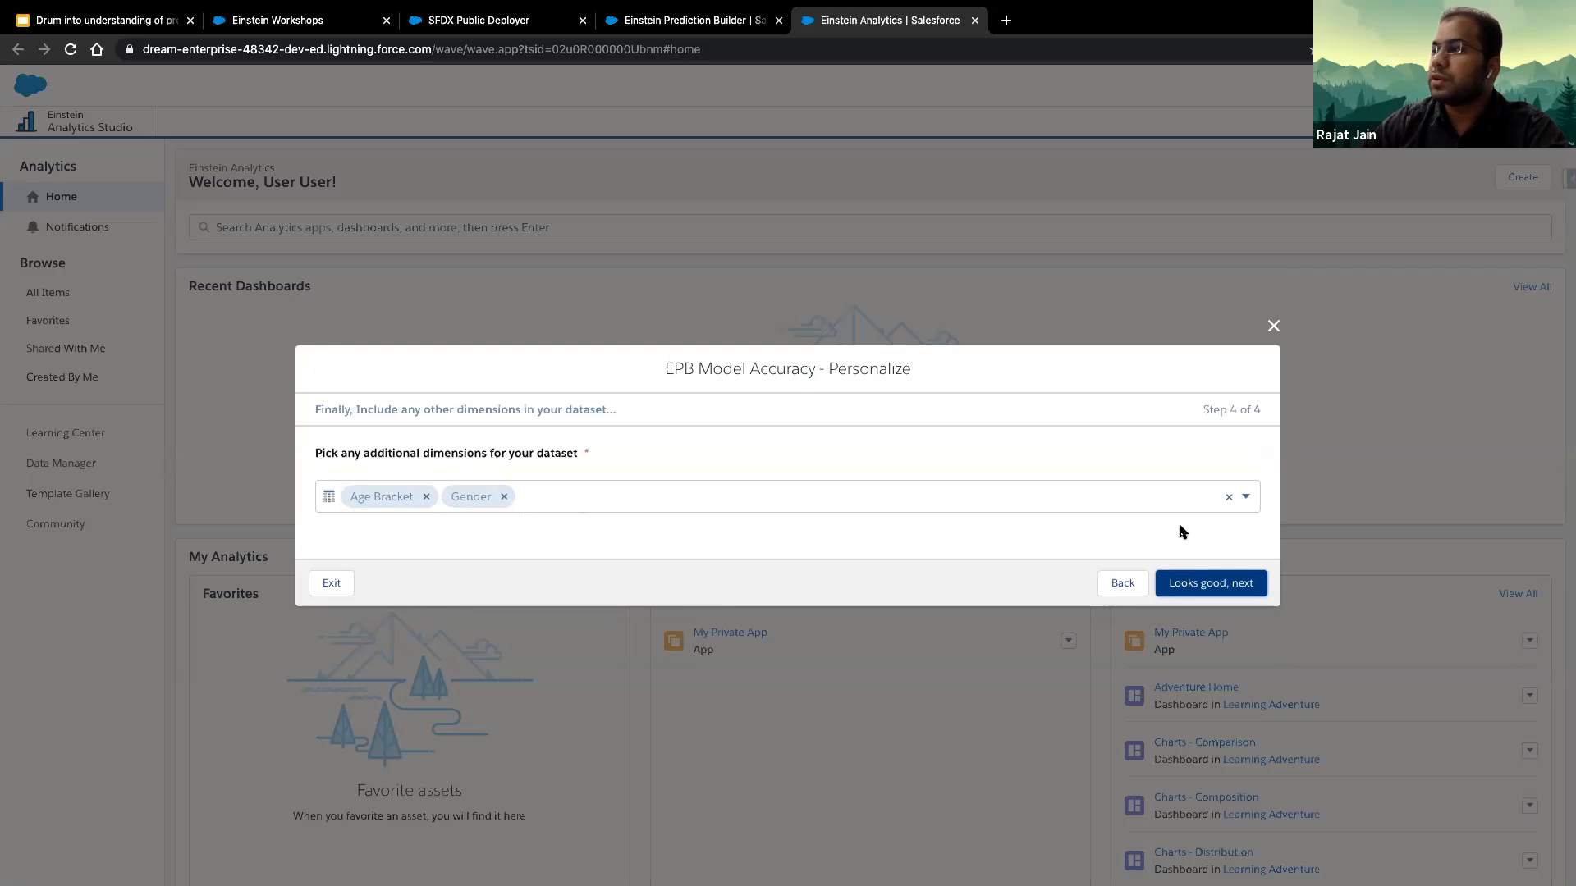
- Accept Age Bracket and Gender as the dataset's additional dimensions and create the app under the name "Appointment Prediction Accuracy"
left_click(1235, 584)
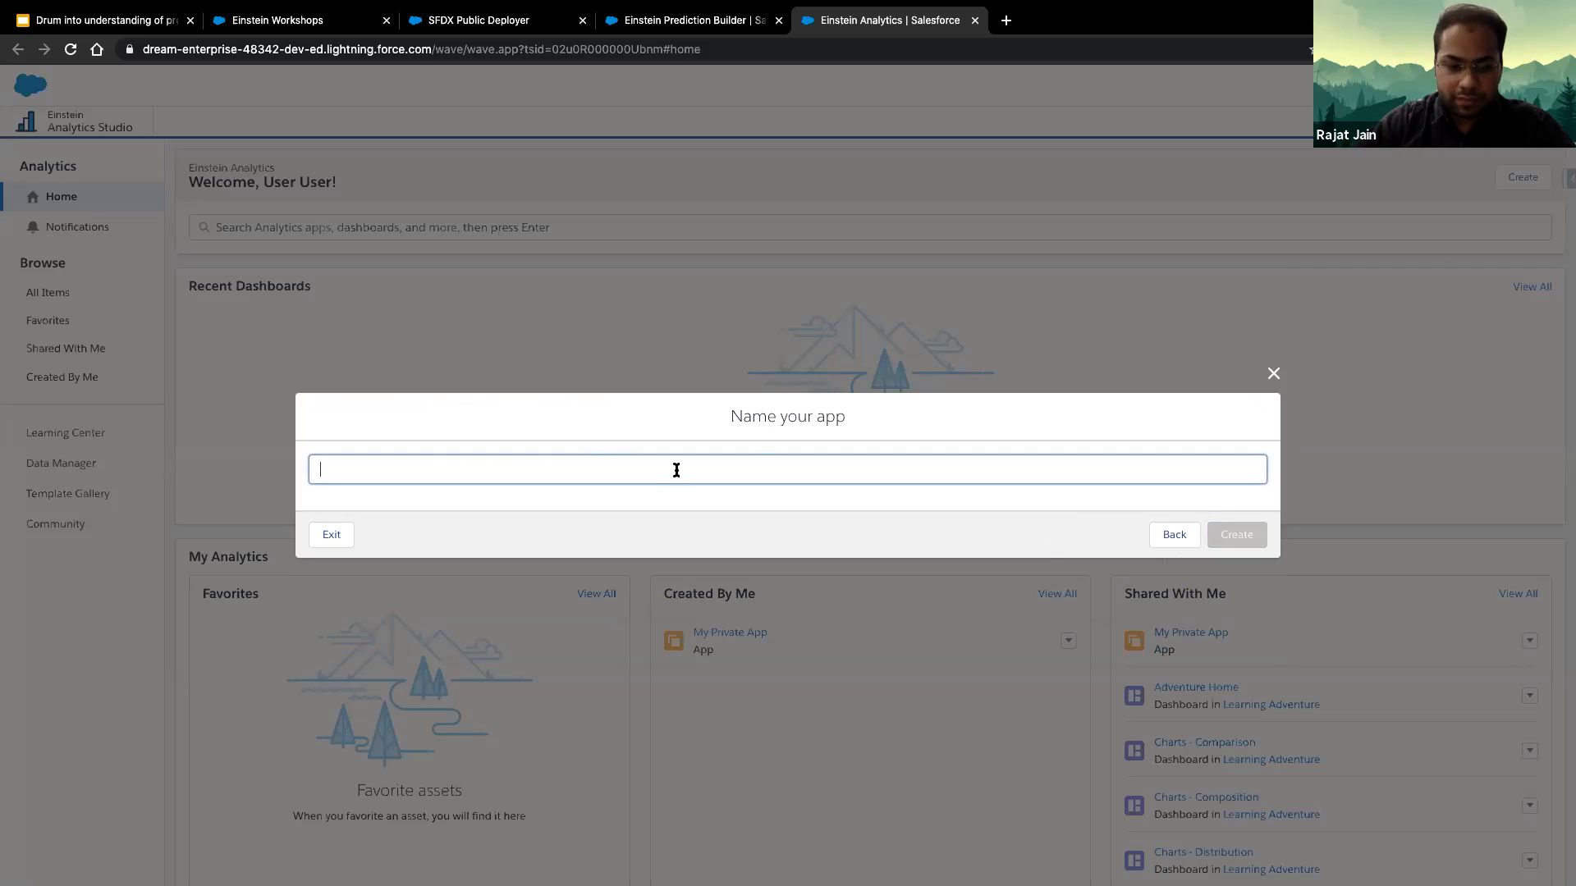
type("Appointment Prediction Accuracy")
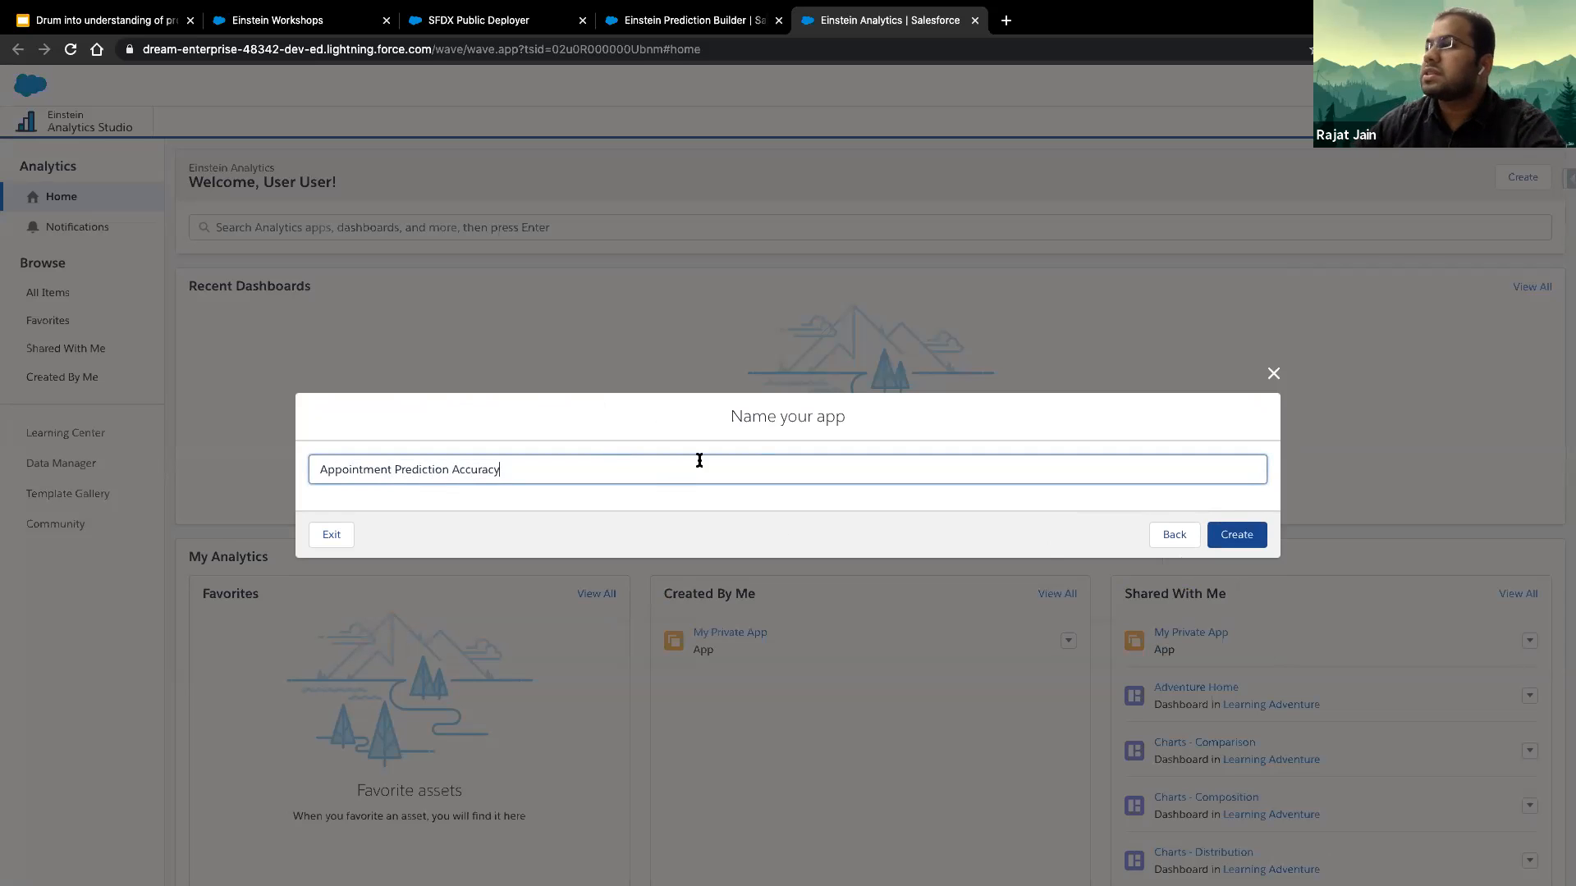
left_click(1240, 540)
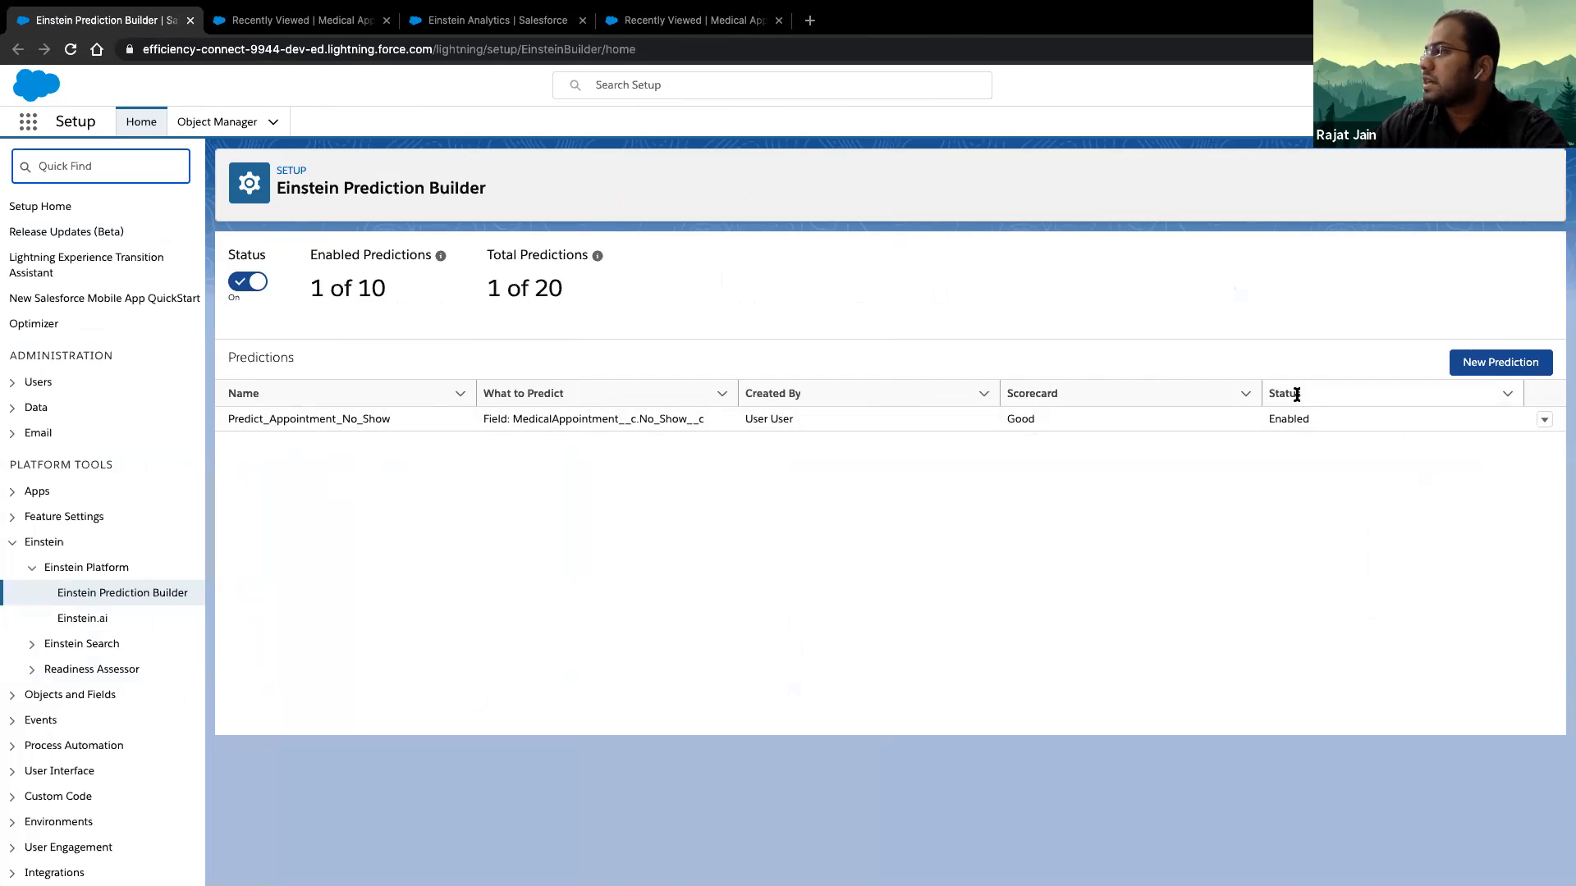
- View the scorecard of the enabled Predict_Appointment_No_Show prediction
left_click(1544, 420)
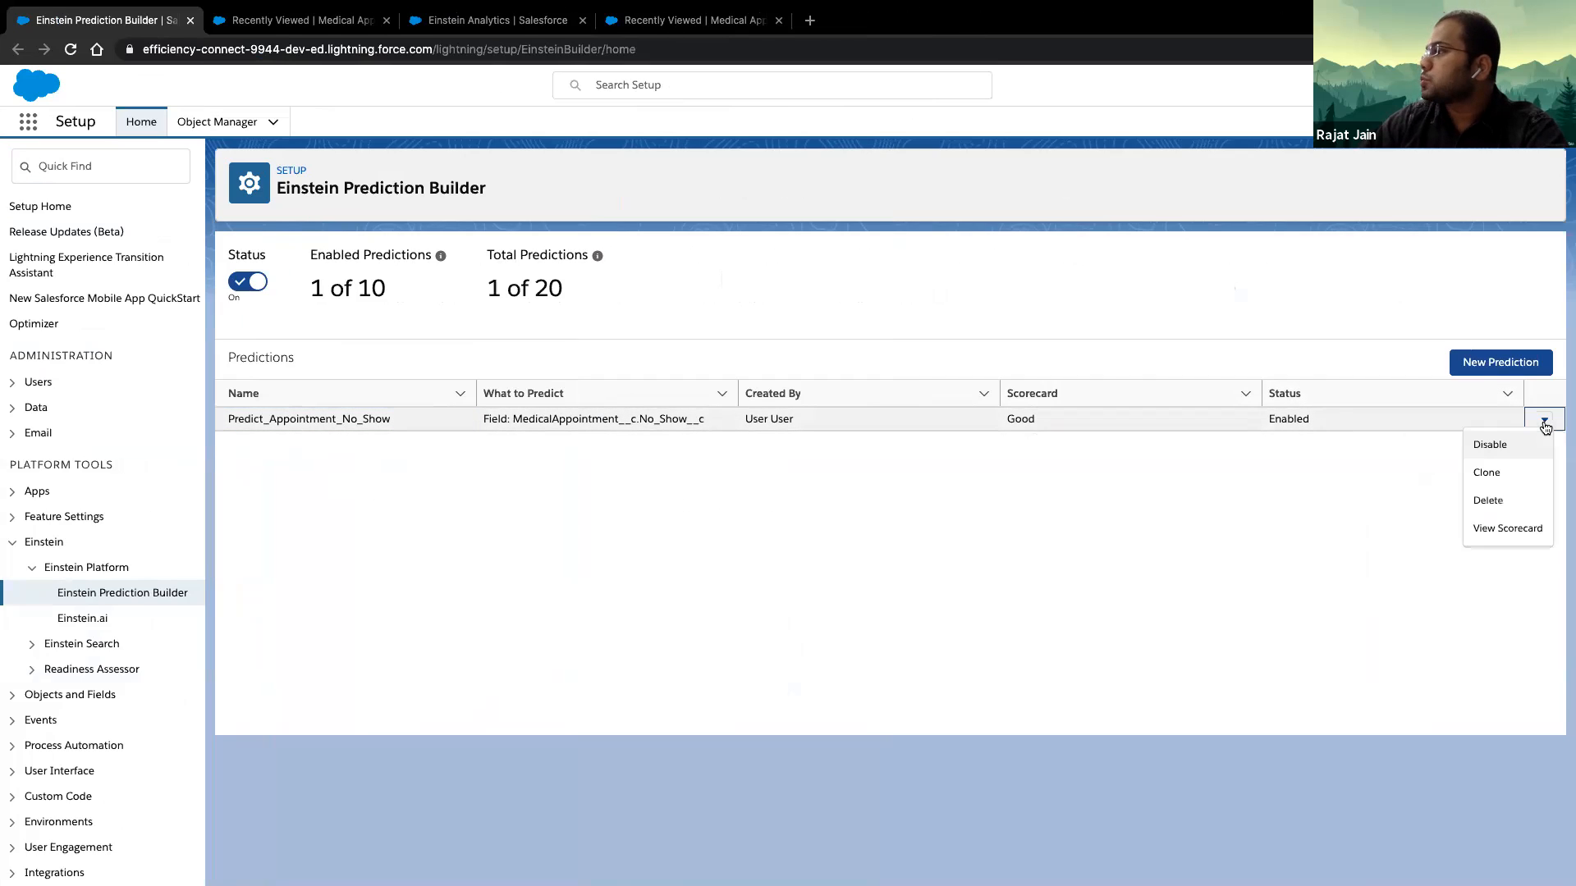
left_click(1532, 528)
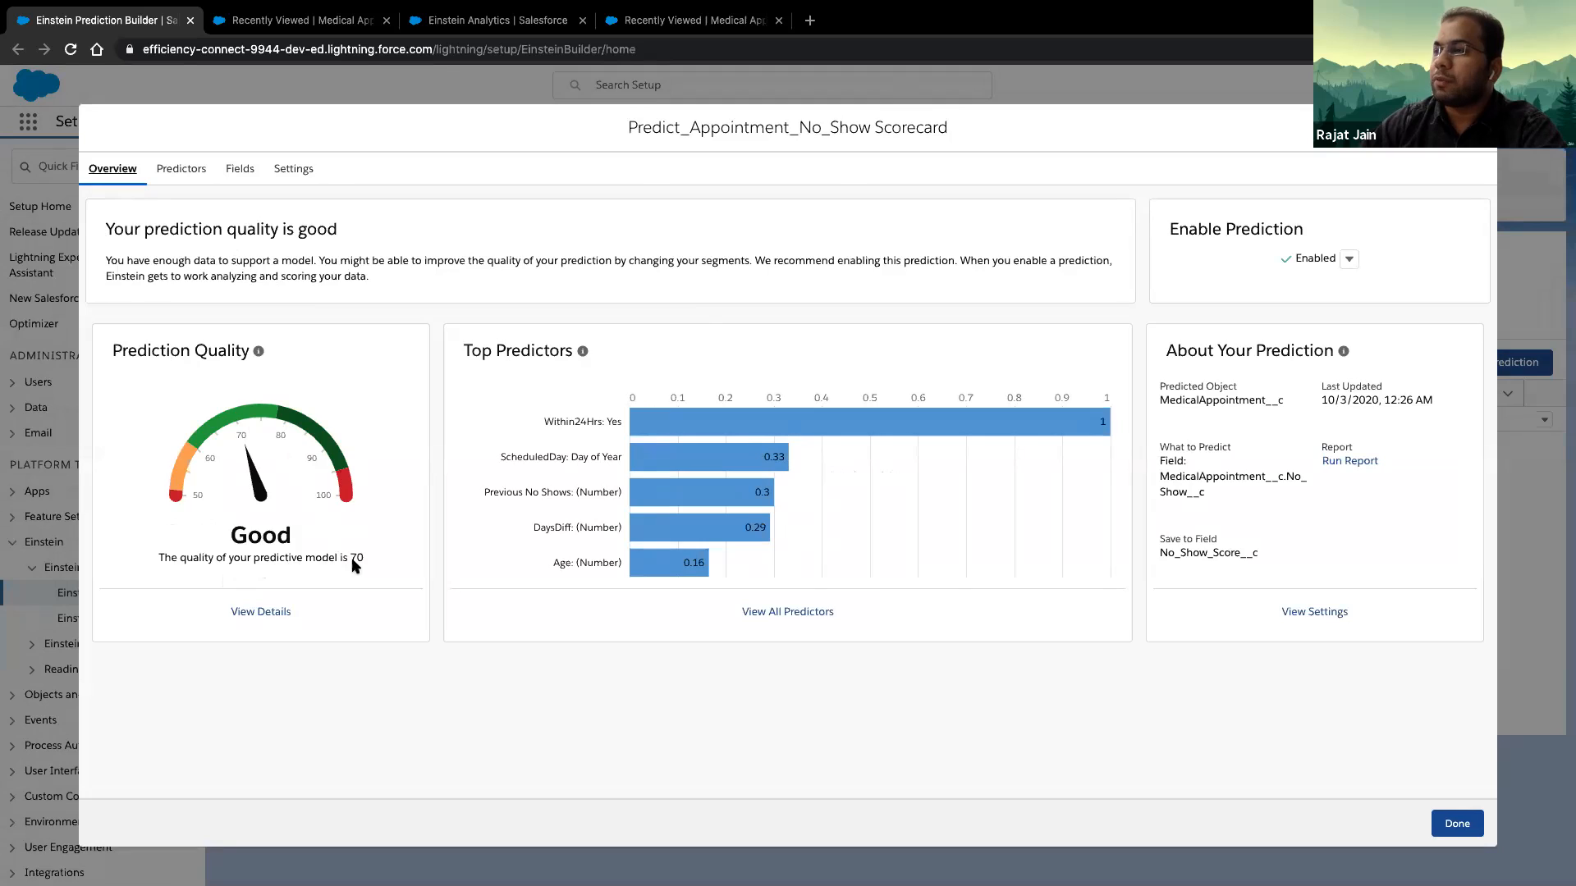
- Review the scorecard's prediction quality and top predictors, and examine the full list of predictors with their impact and correlation
left_click_drag(365, 557, 166, 534)
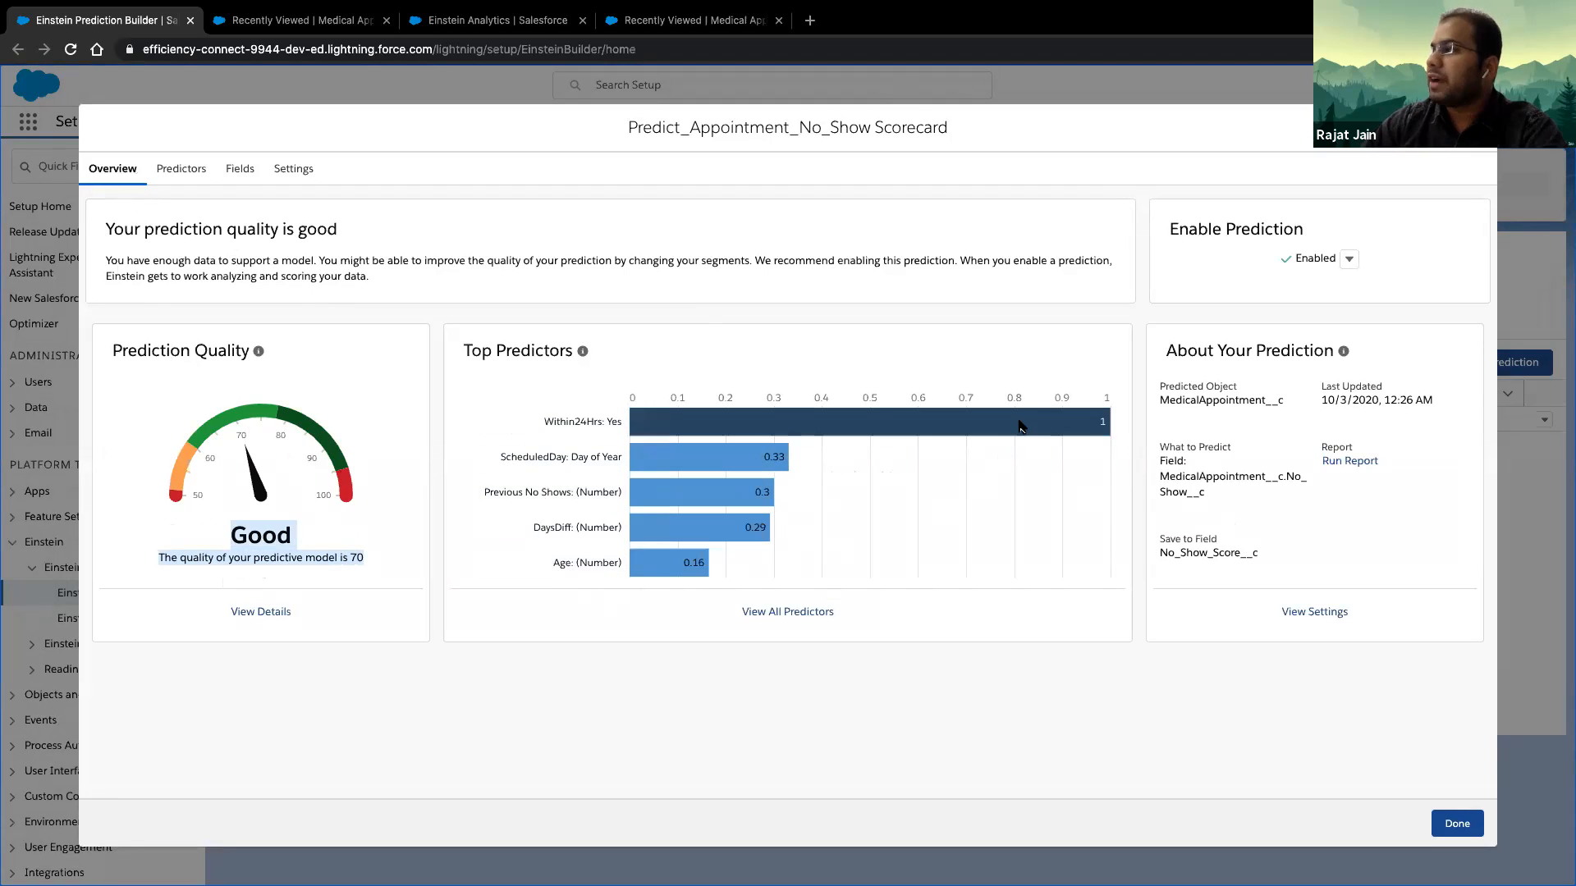
mouse_move(1021, 424)
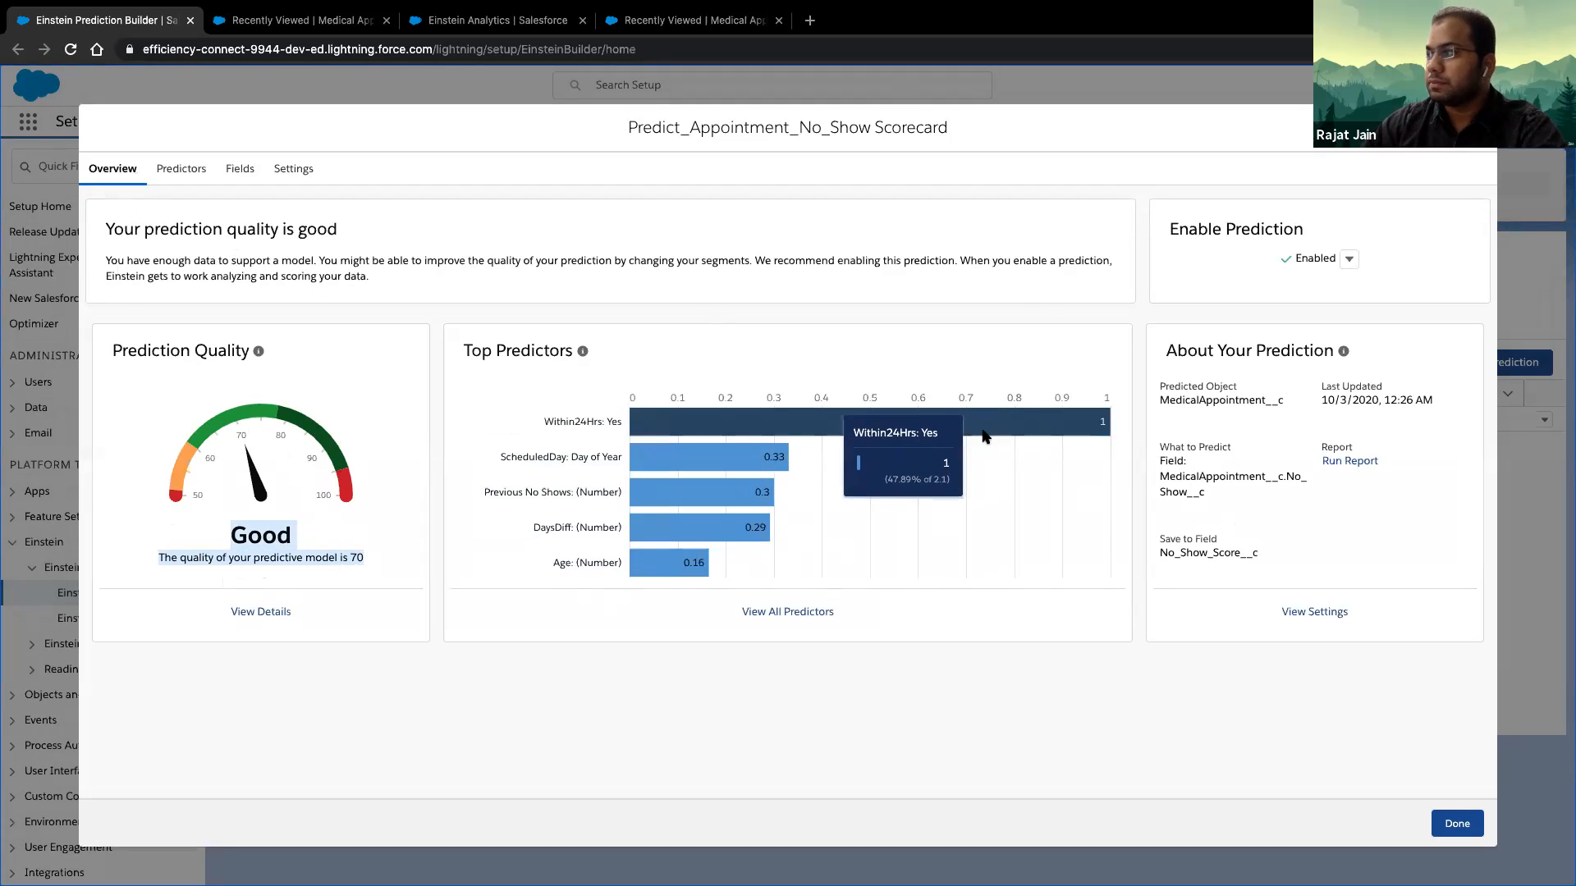
left_click(181, 169)
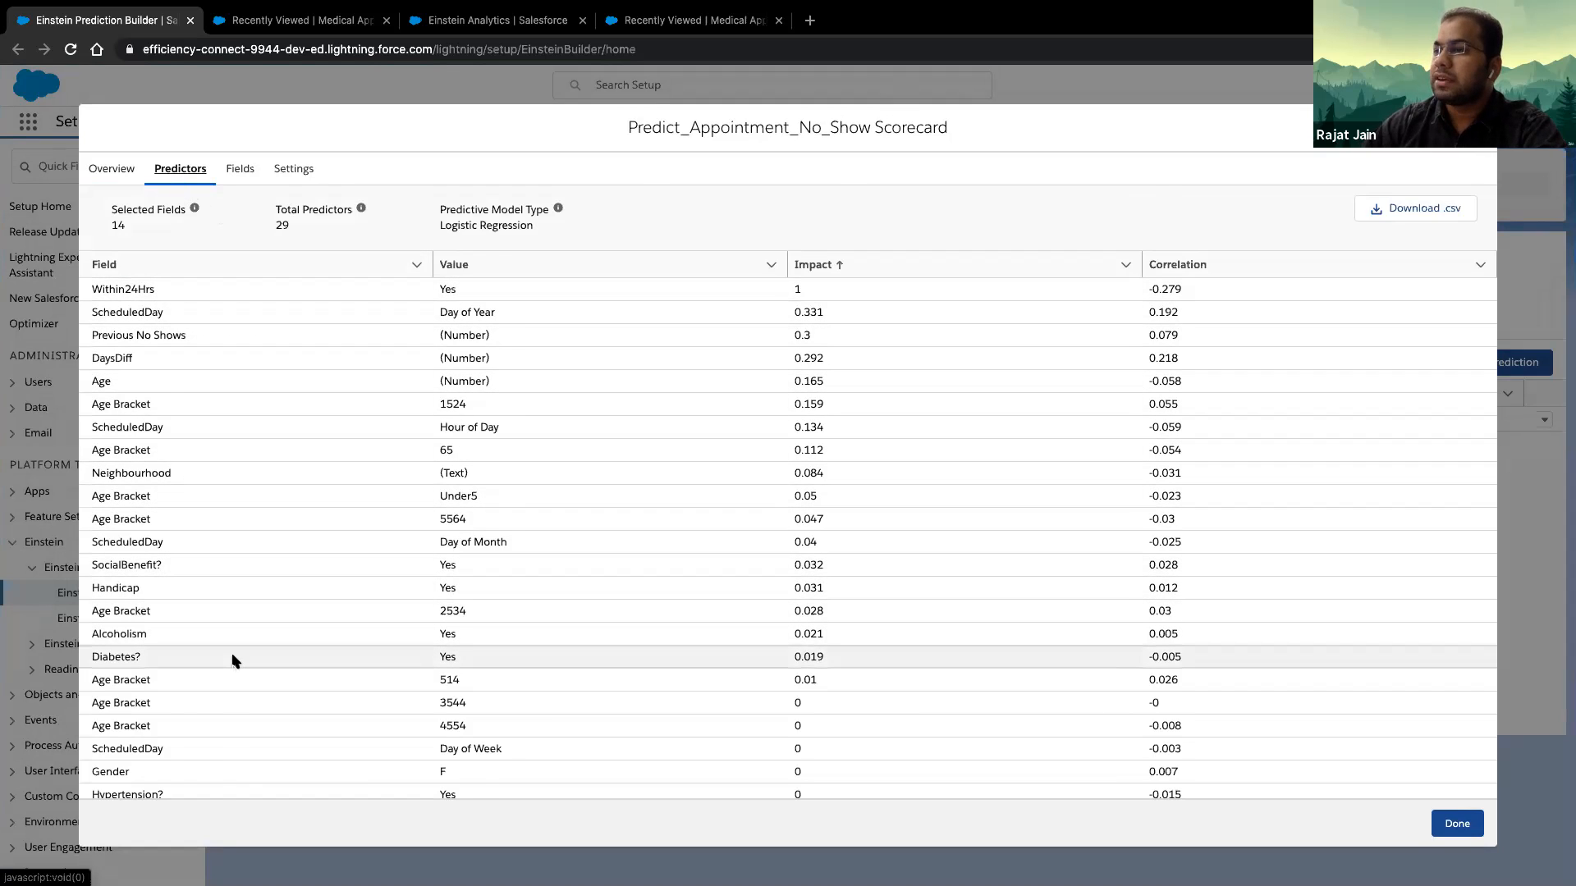
scroll(236, 661, "down", 2)
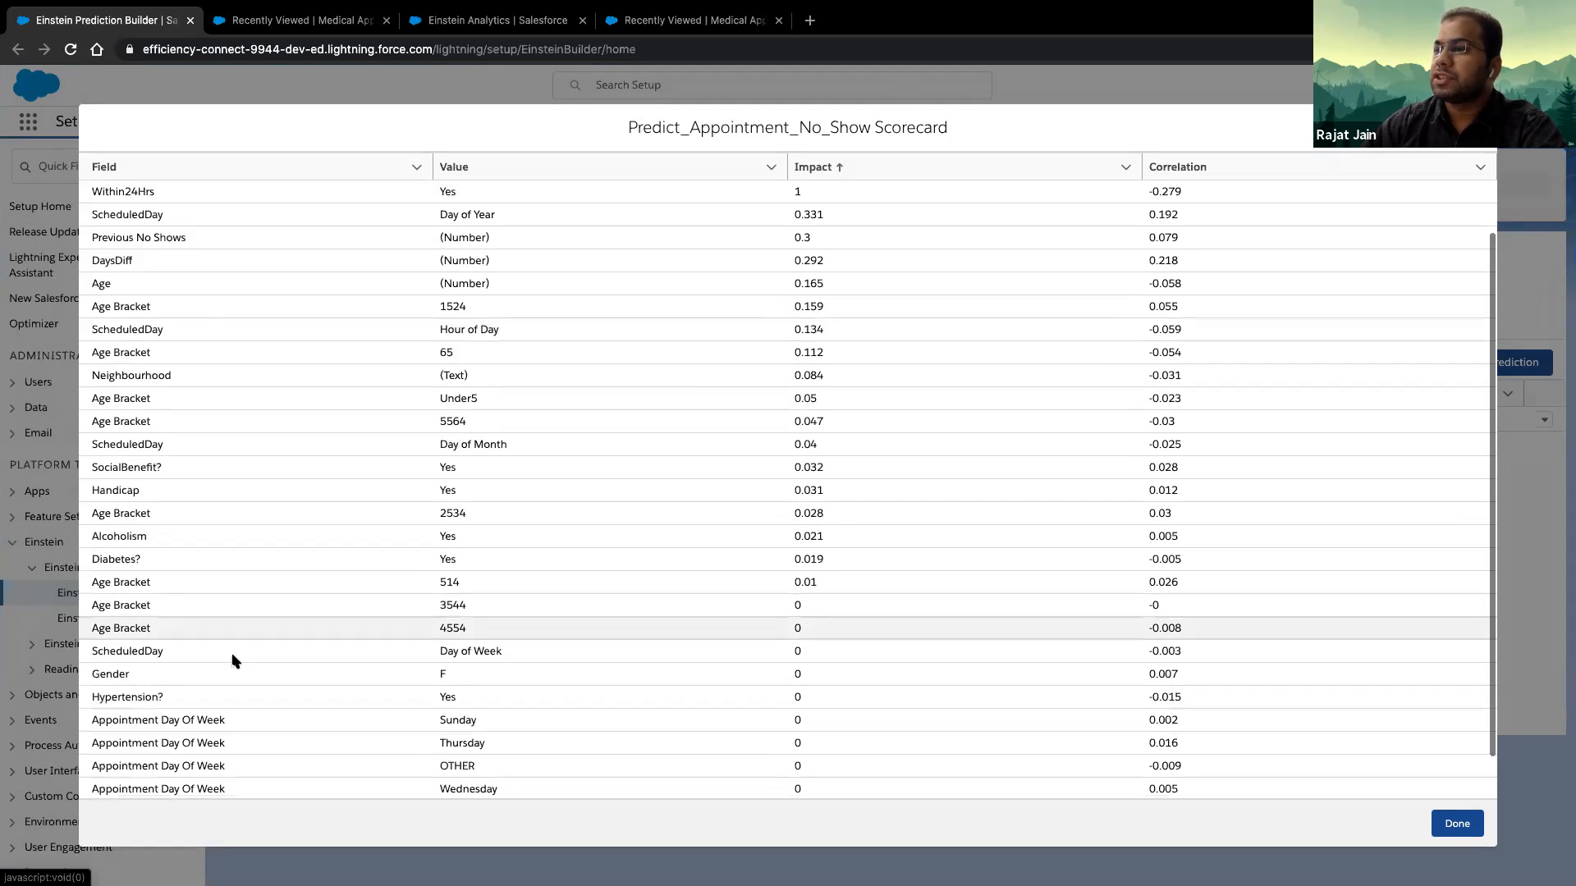
scroll(235, 661, "up", 2)
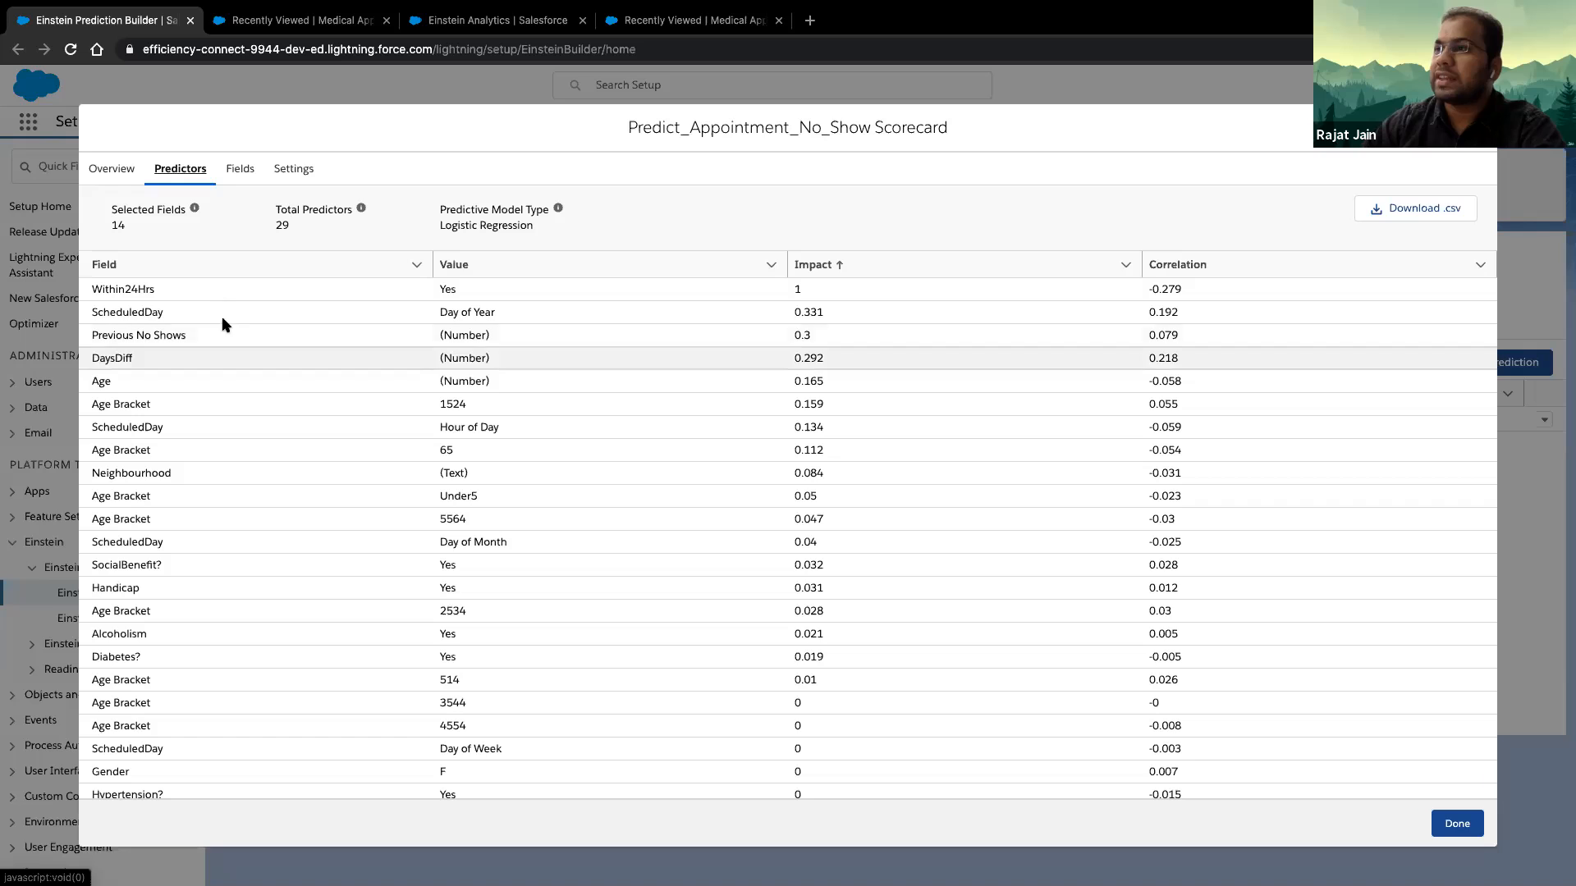
- Examine the fields that influence the prediction and inspect the impact of the Diabetes? field's values
left_click(241, 169)
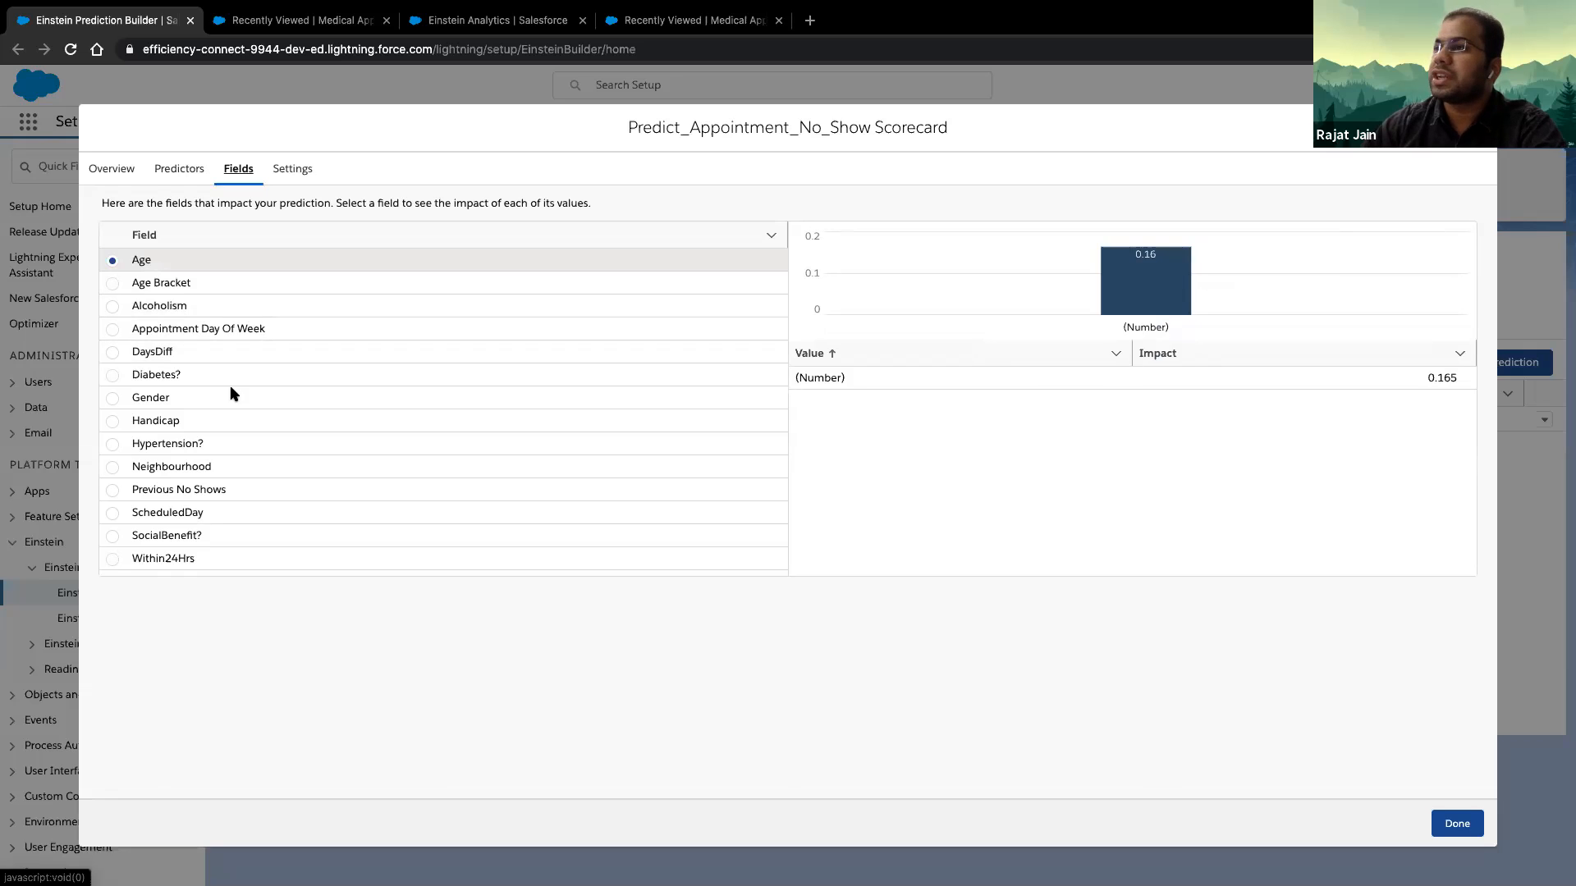
left_click(111, 377)
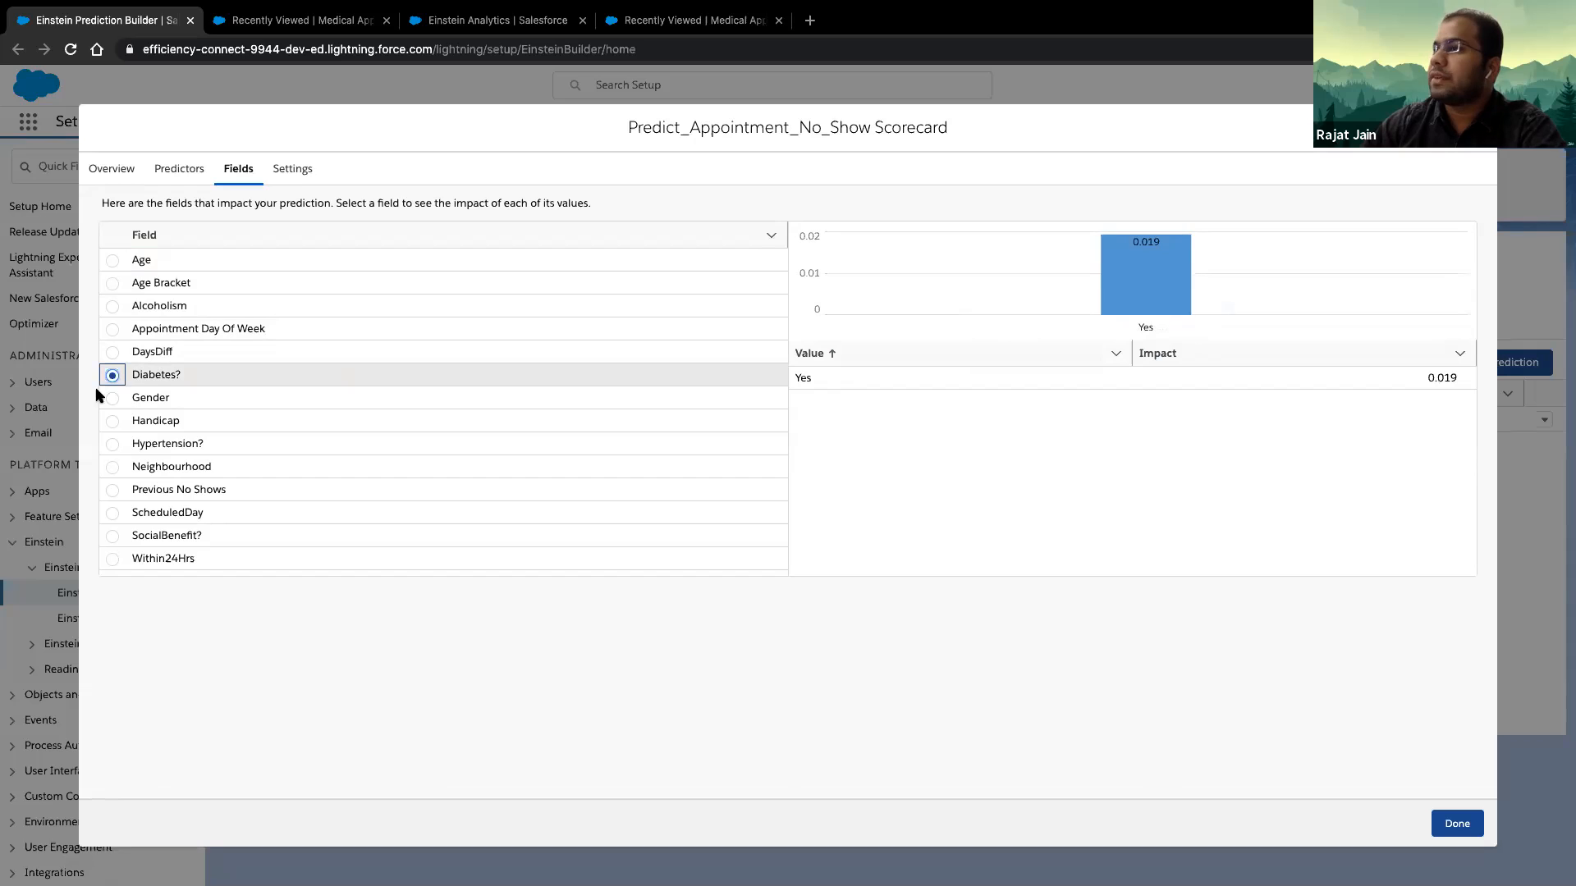
mouse_move(1146, 260)
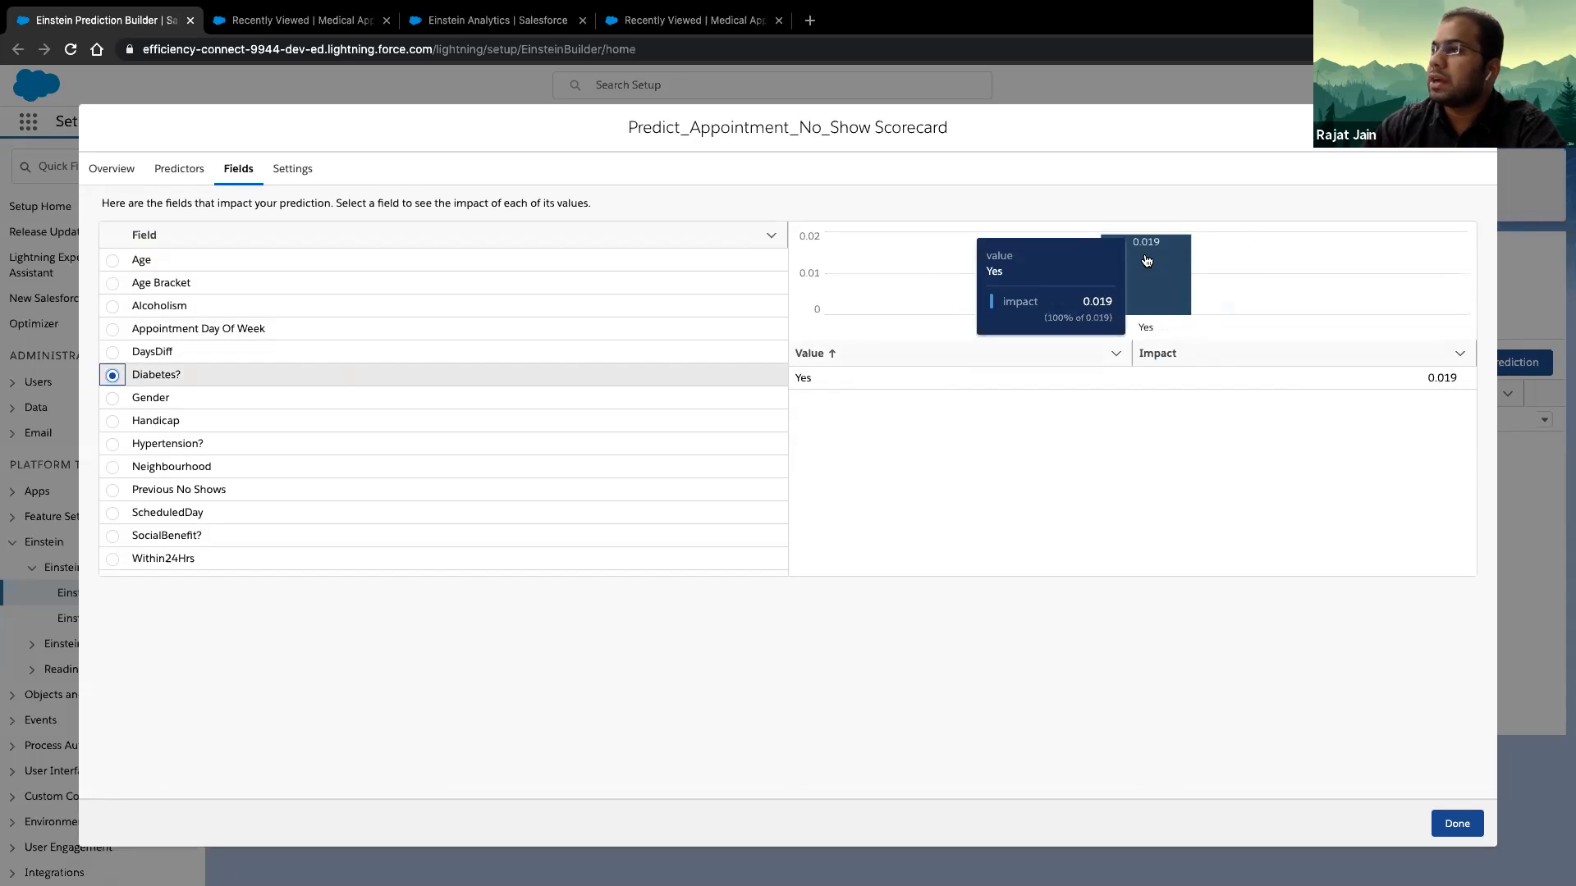
- Review the prediction's settings, including what to predict, the included fields and the save-to field, and close the scorecard
left_click(296, 173)
scroll(410, 517, "down", 1)
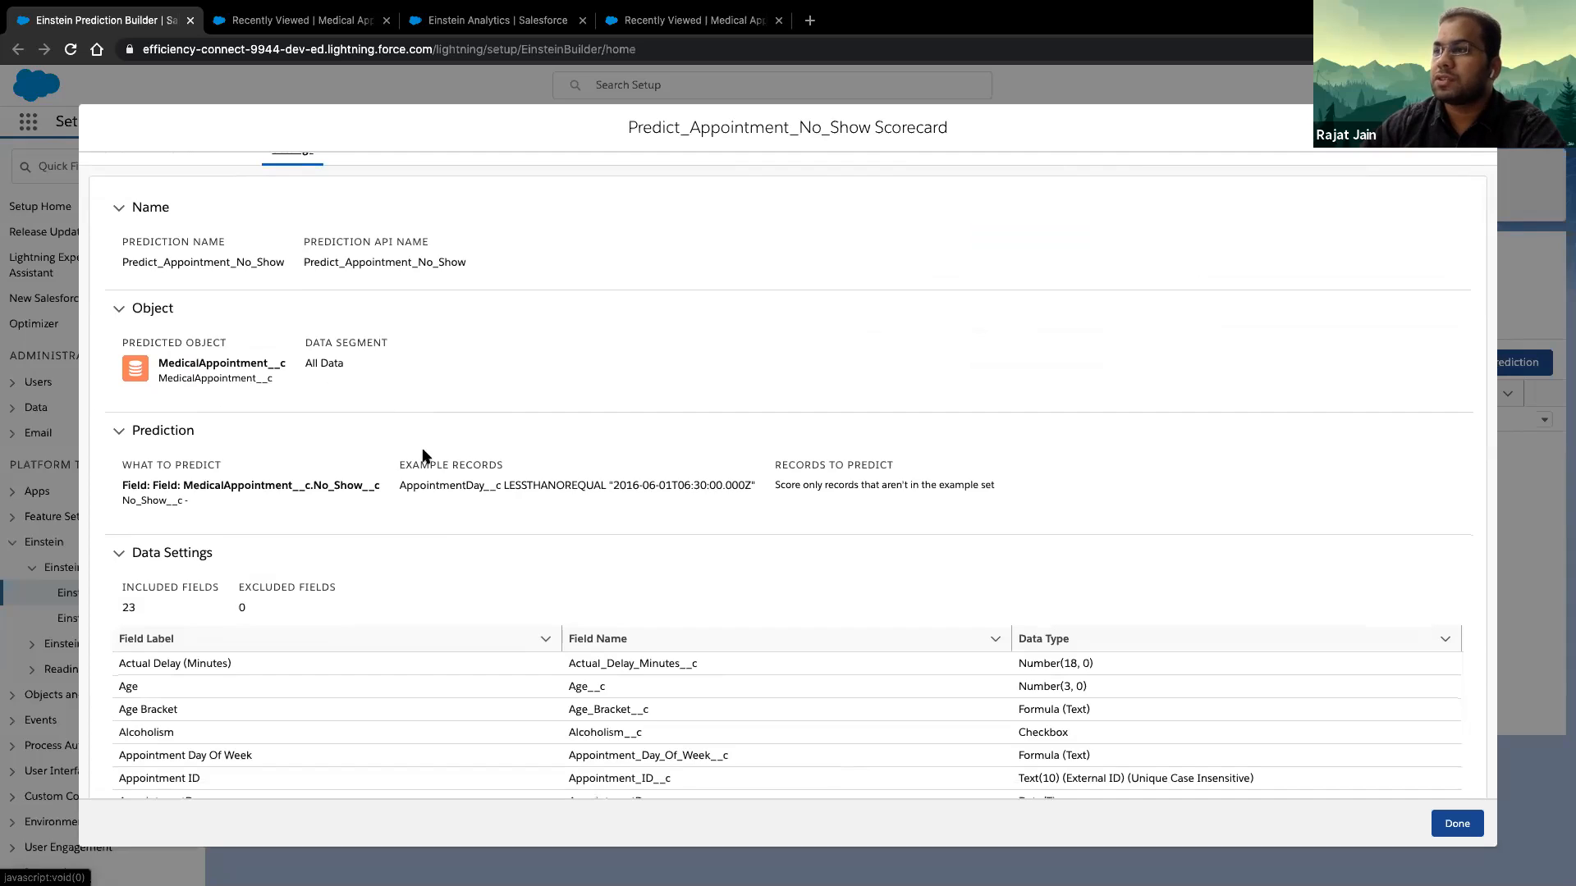
scroll(435, 511, "down", 3)
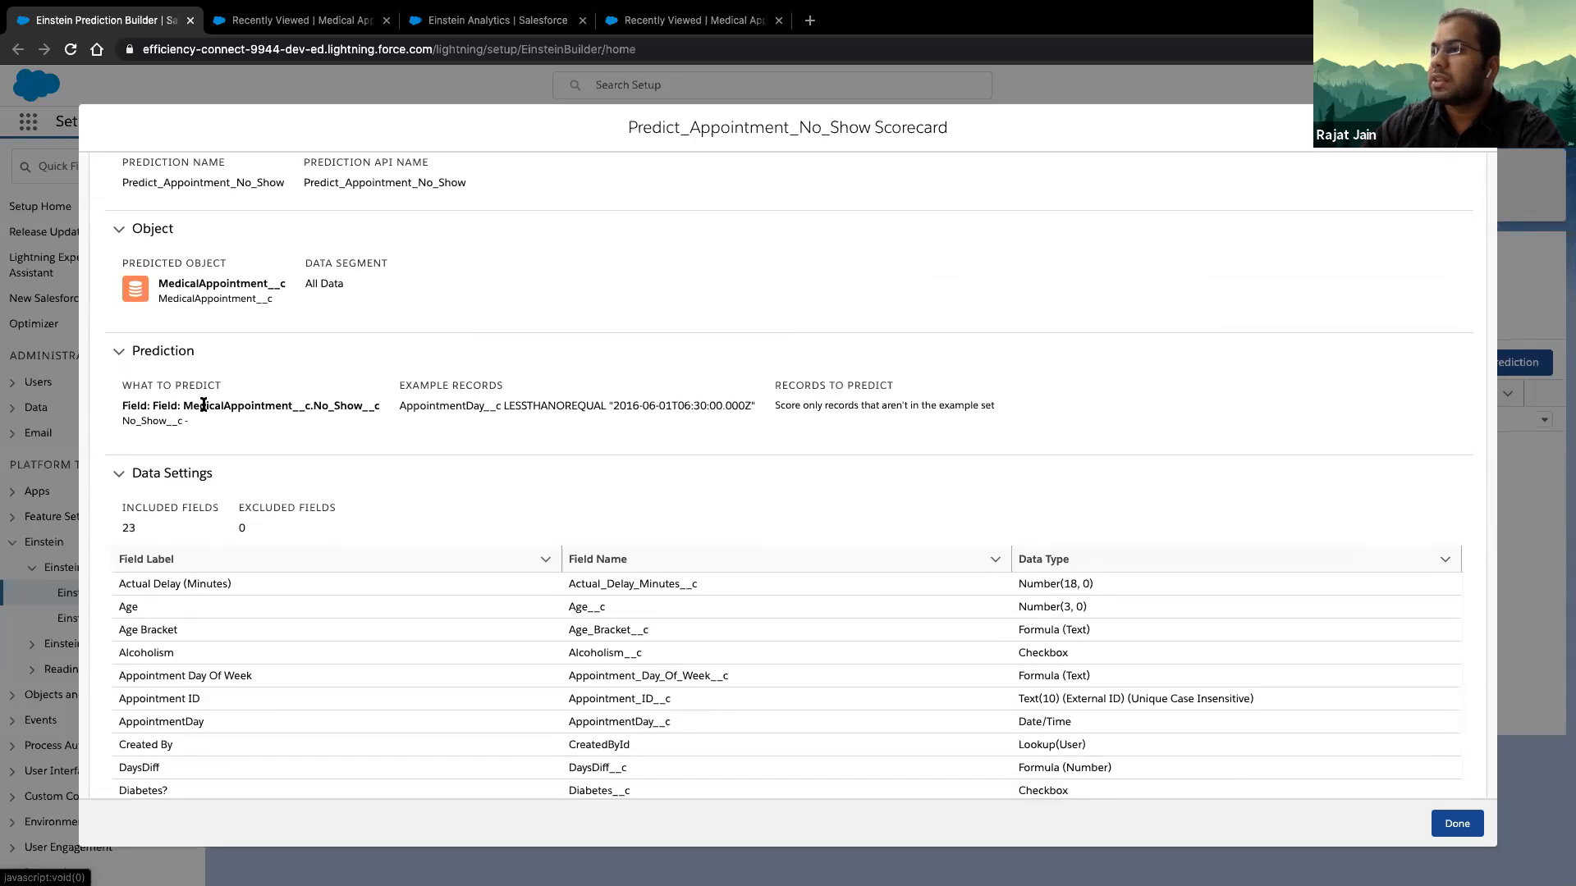
left_click_drag(211, 430, 119, 401)
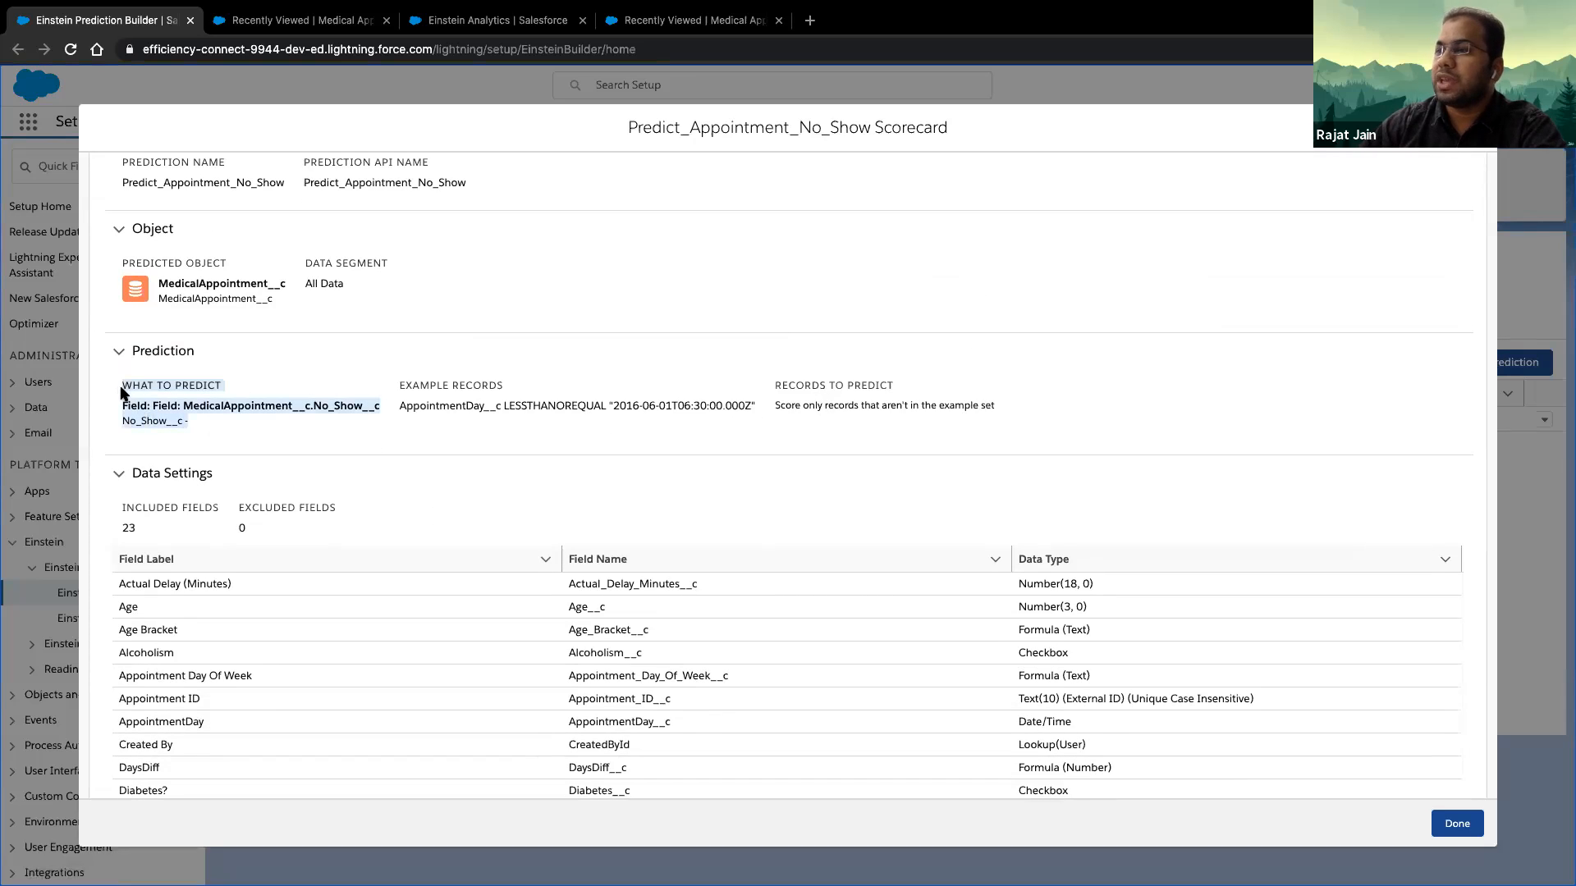
scroll(484, 486, "down", 10)
scroll(483, 486, "down", 8)
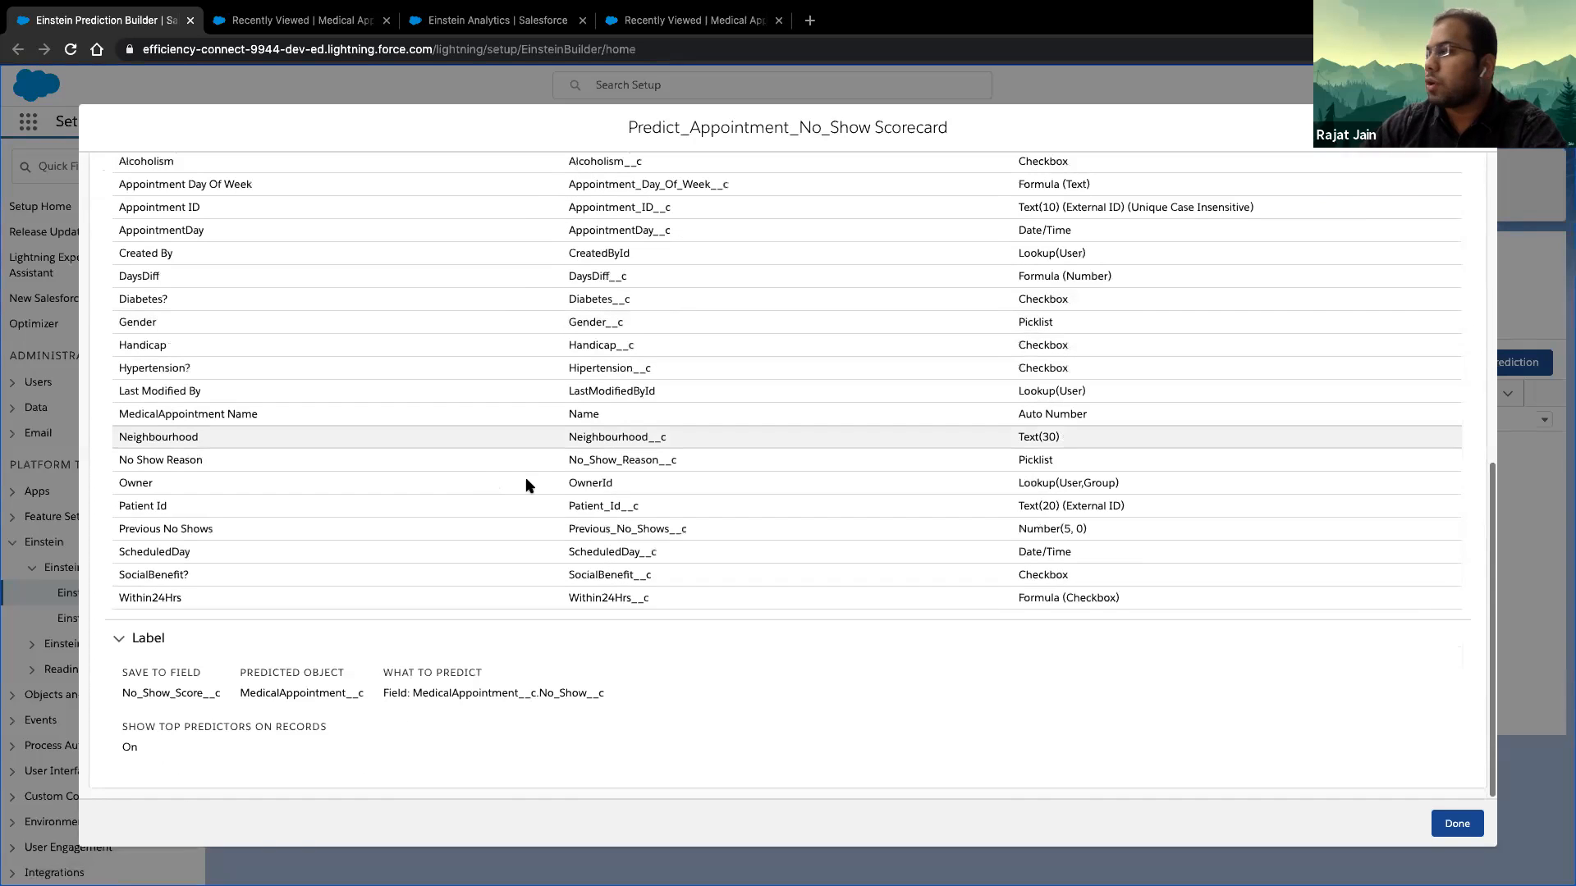
left_click(1451, 835)
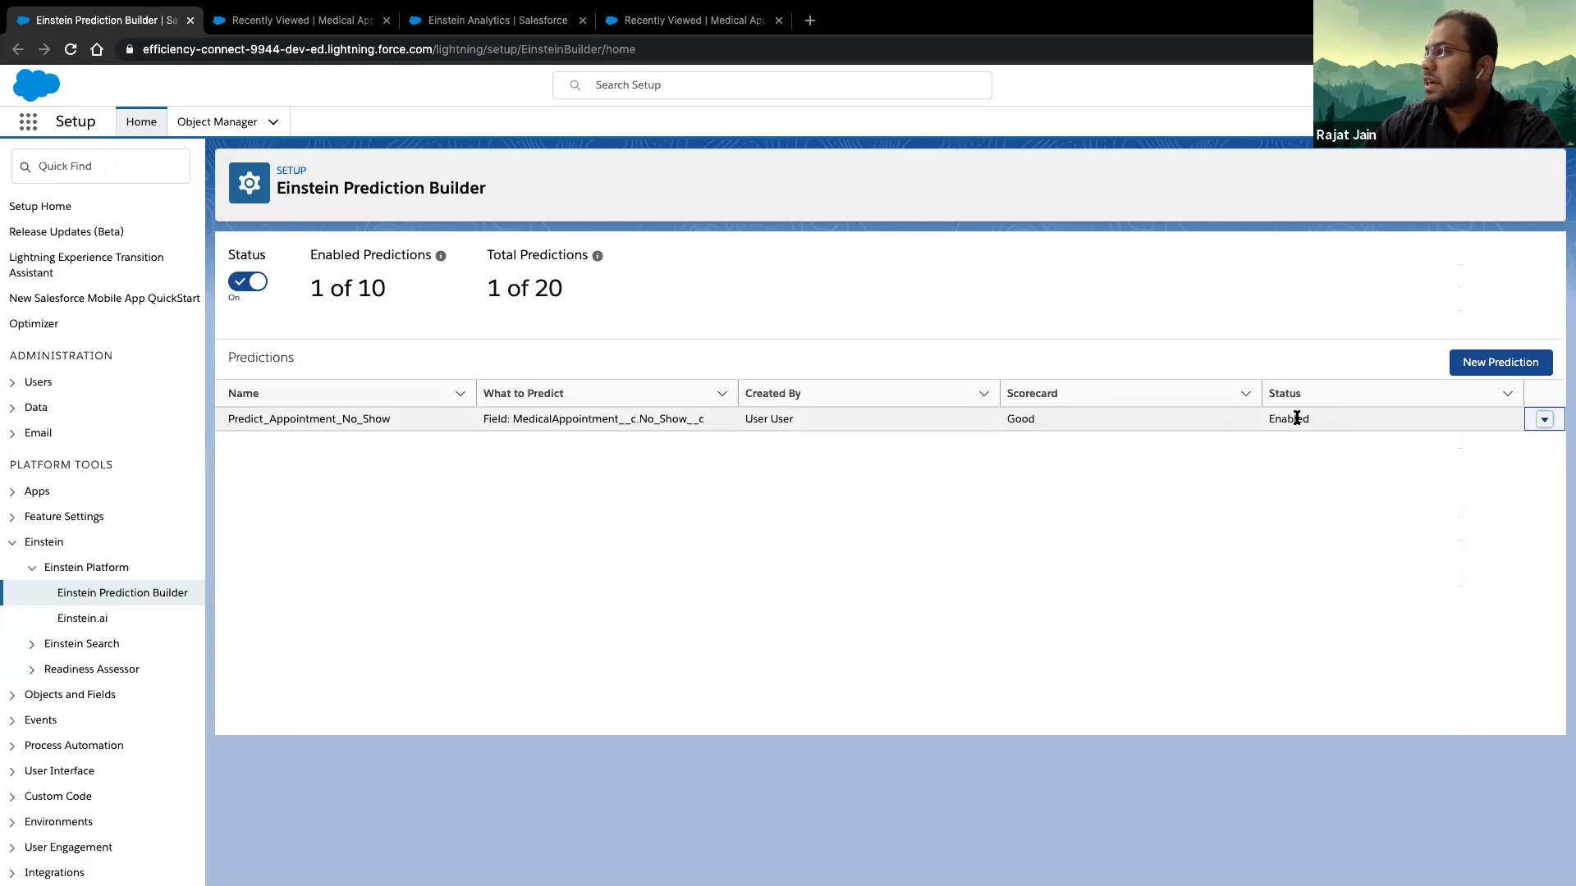
left_click(1544, 420)
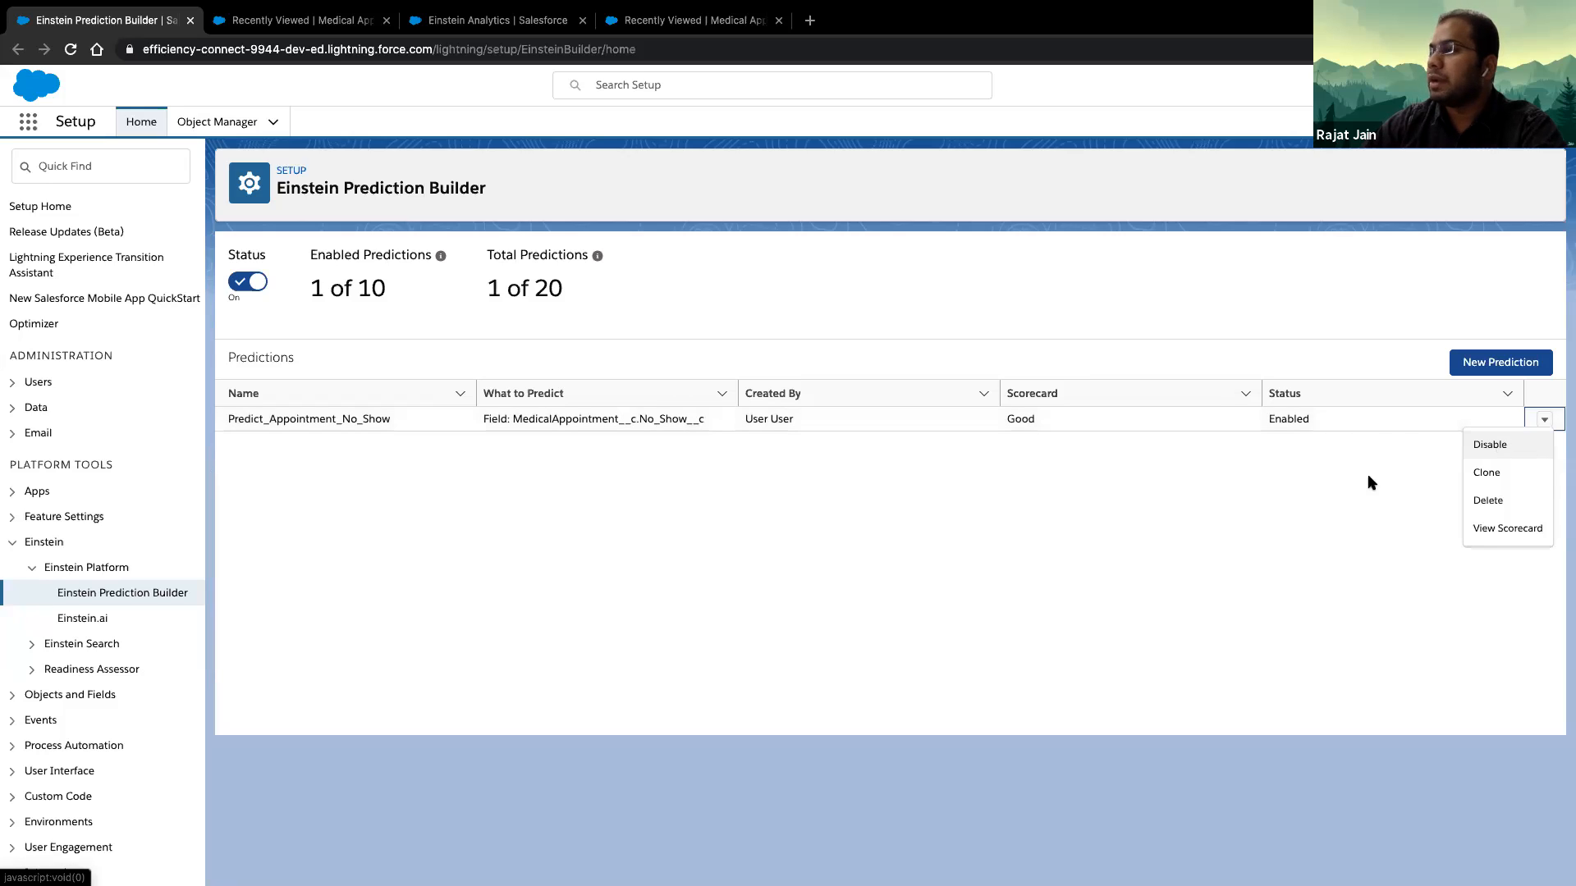
left_click(1245, 532)
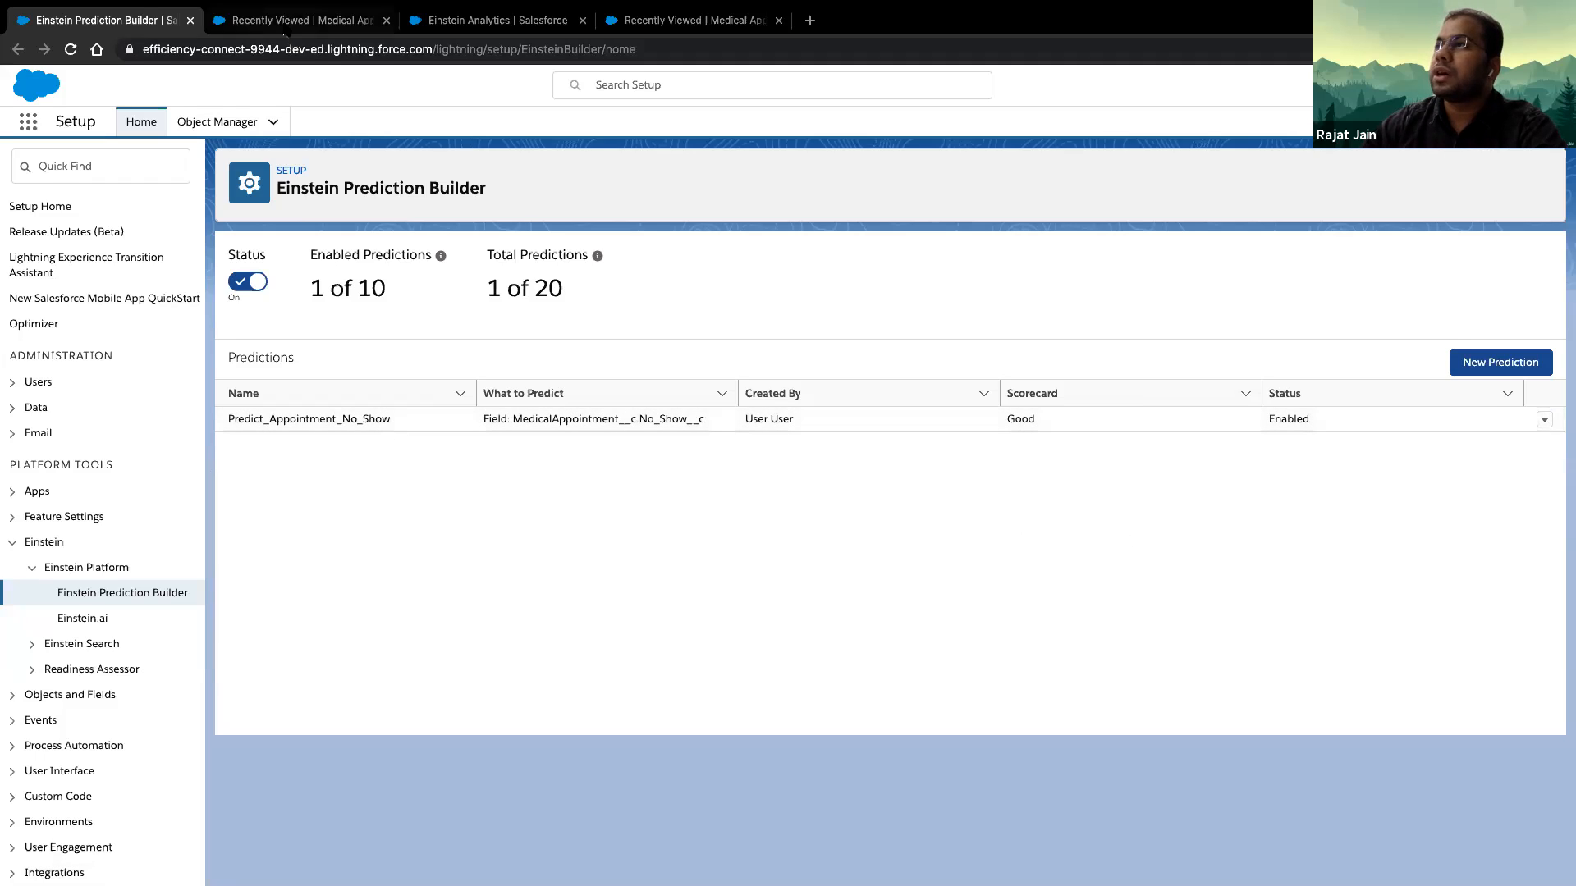
- Display the "Medical Appointments With No Show Score" list view of Medical Appointments and hide its filters
left_click(293, 24)
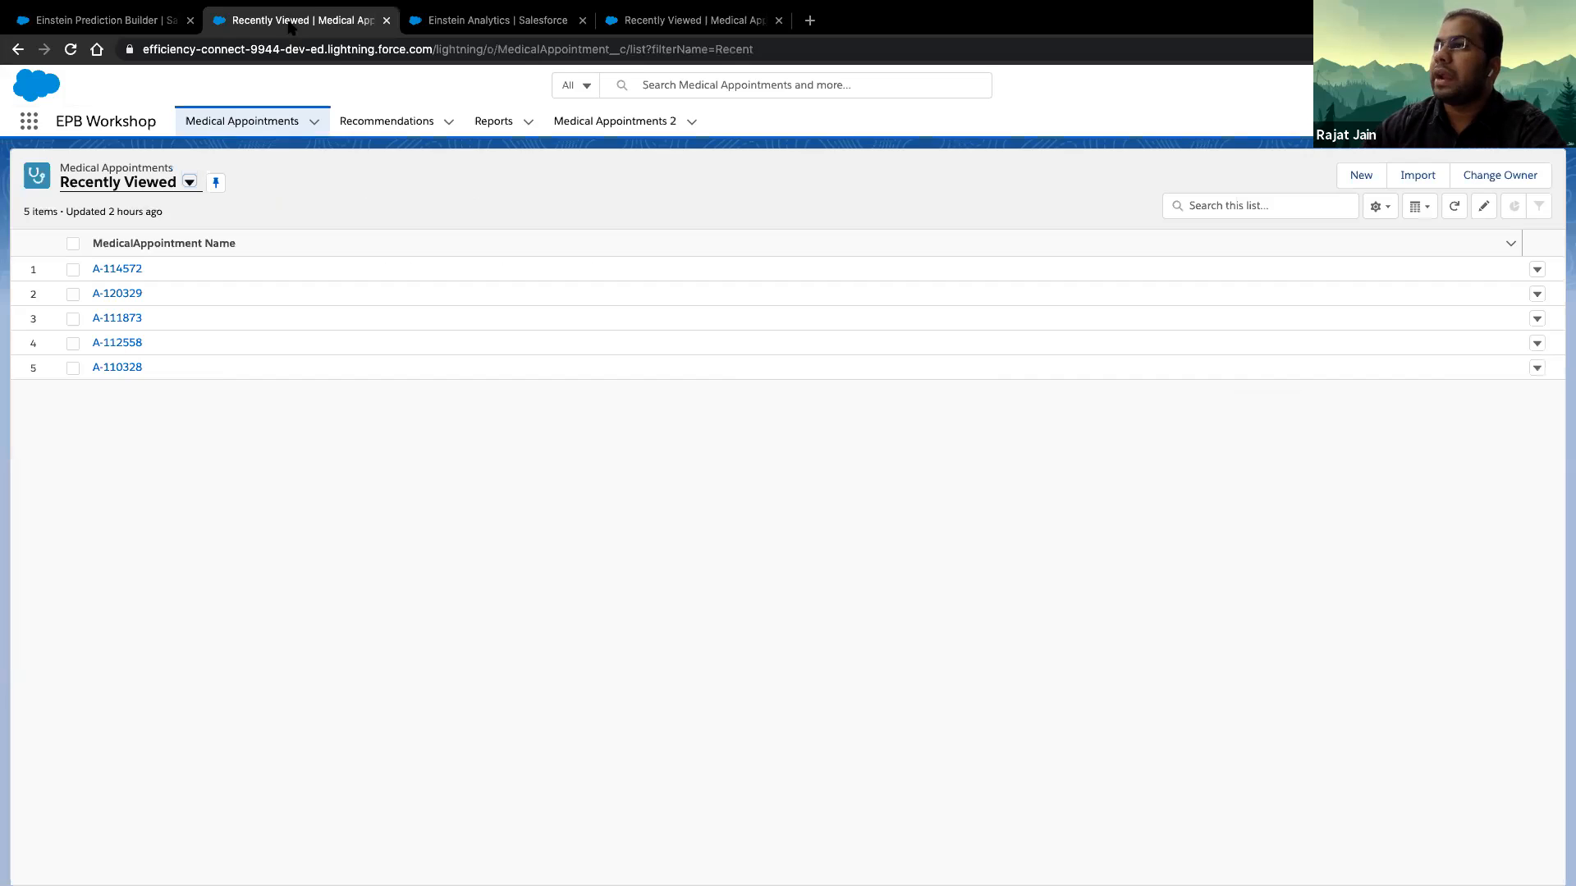
left_click(189, 183)
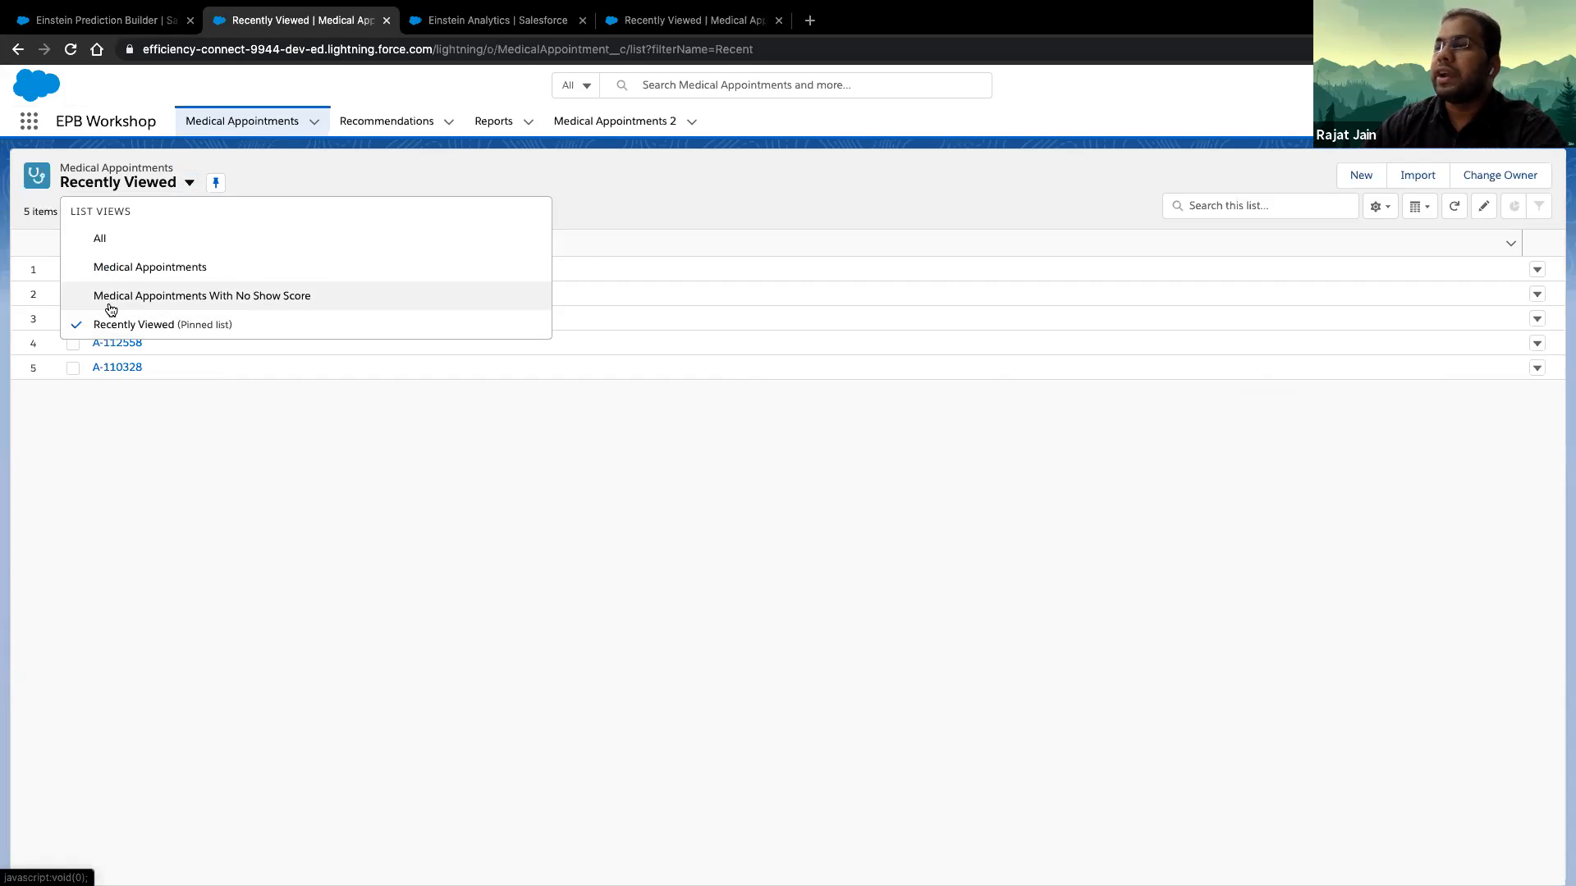
left_click(226, 299)
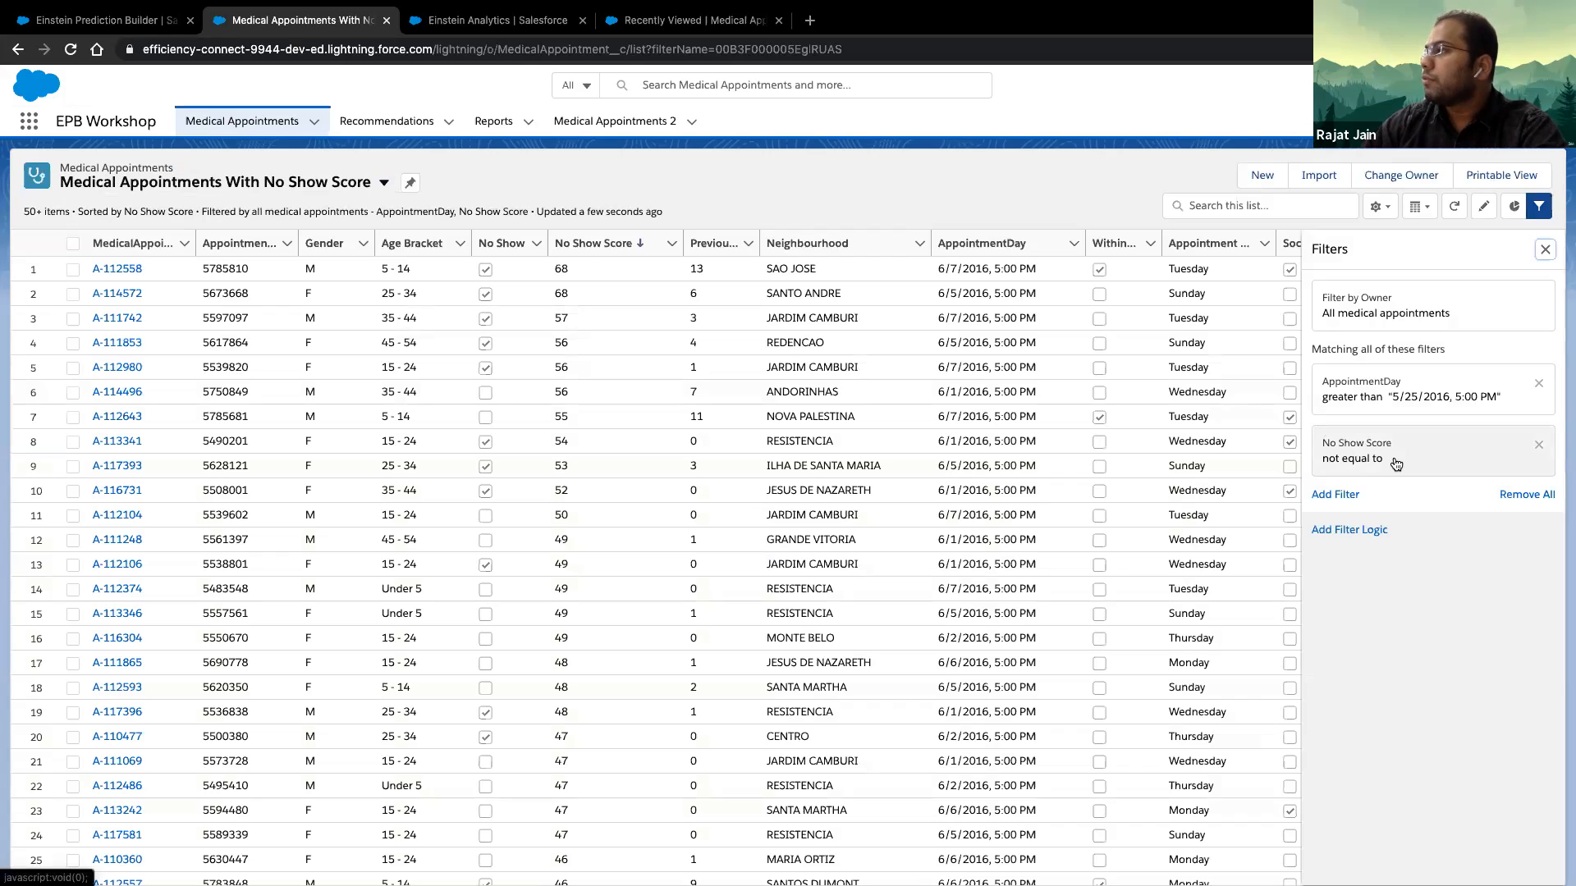
left_click(1545, 250)
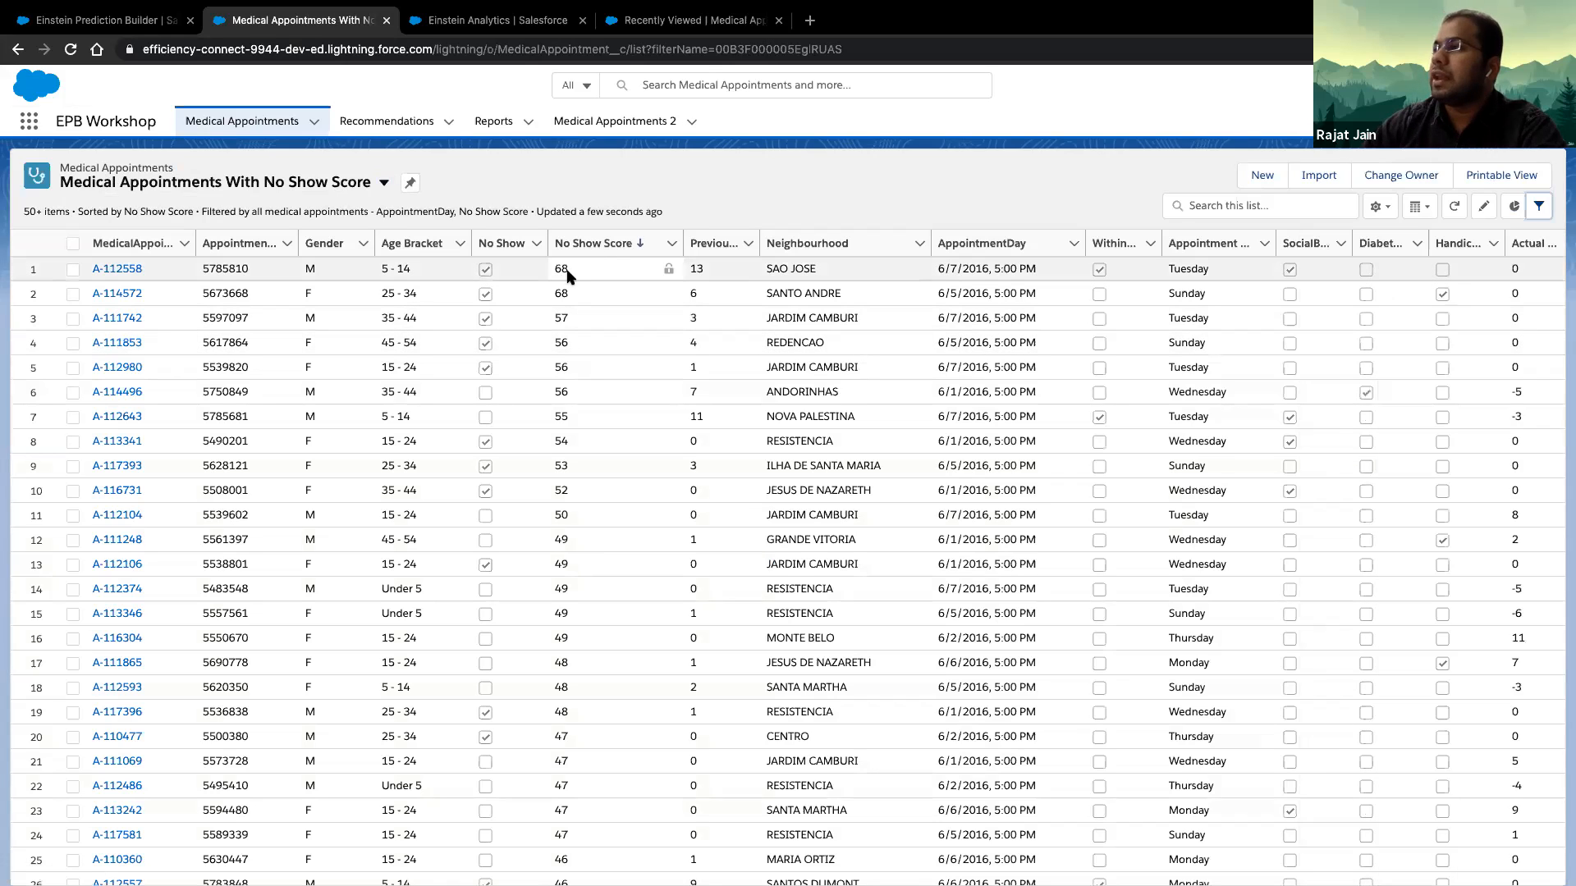
- Open the first appointment in the list in its own browser tab and review its Einstein Predictions score and top predictors
middle_click(123, 271)
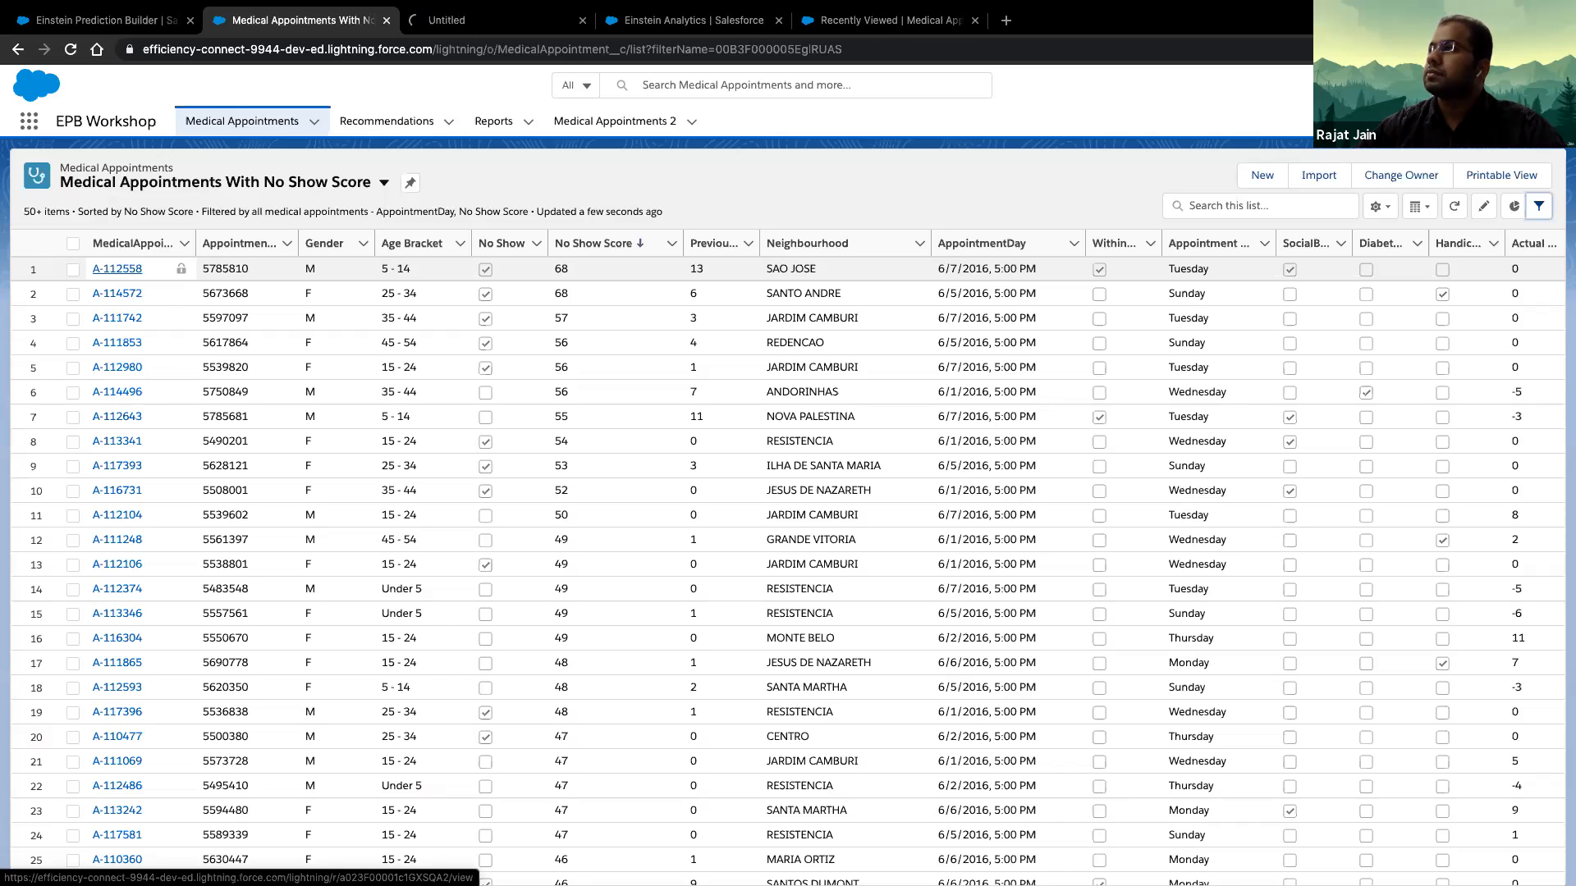
key("ctrl+Tab")
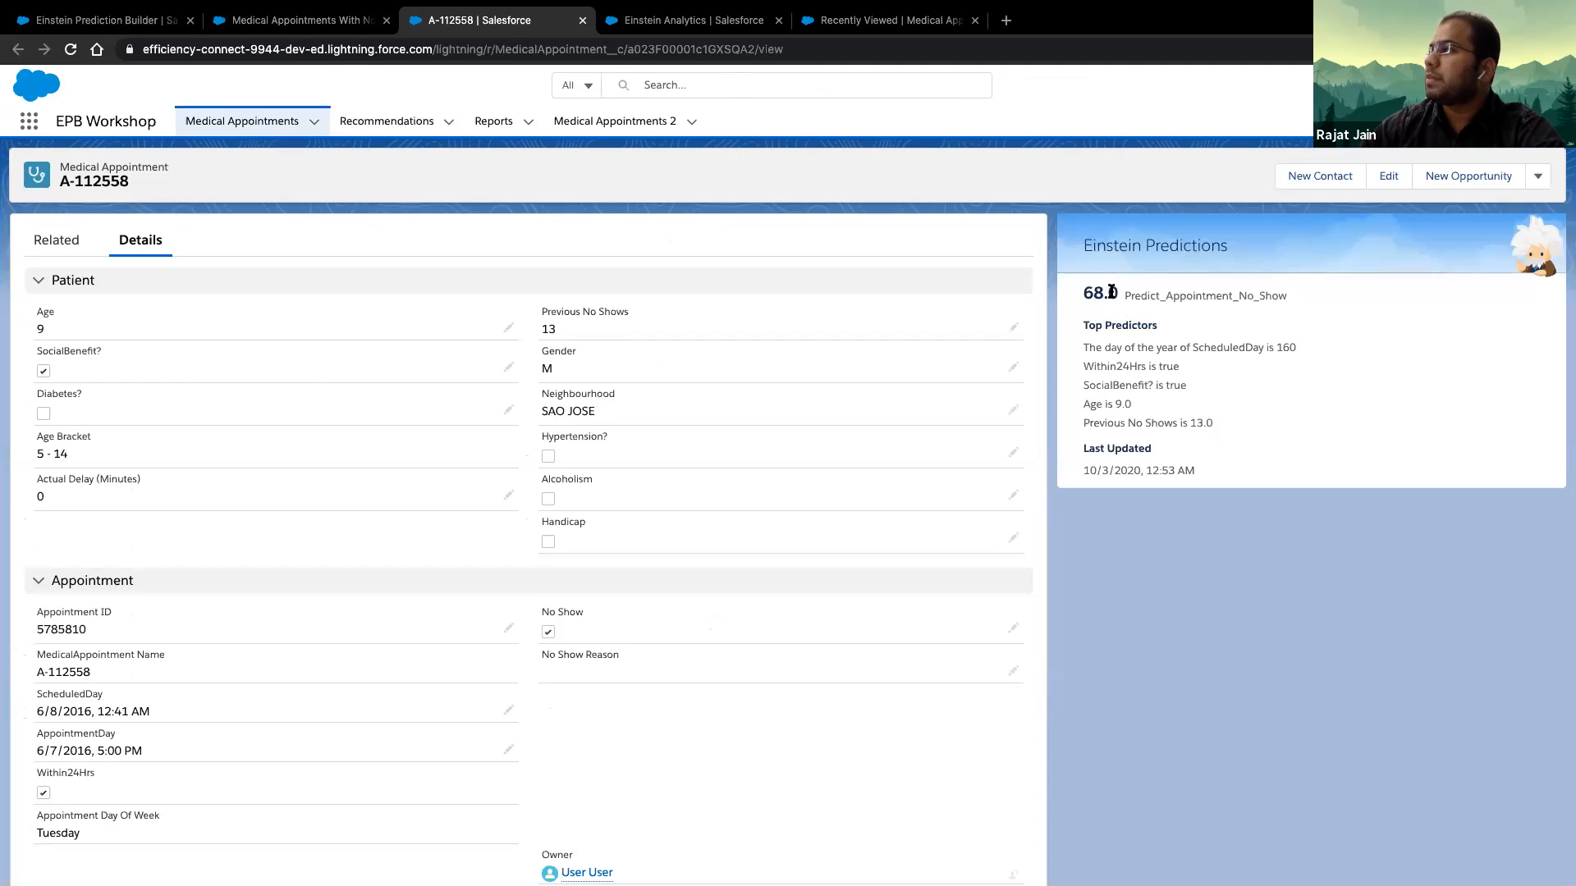
left_click_drag(1084, 293, 1114, 292)
left_click_drag(1114, 292, 1119, 293)
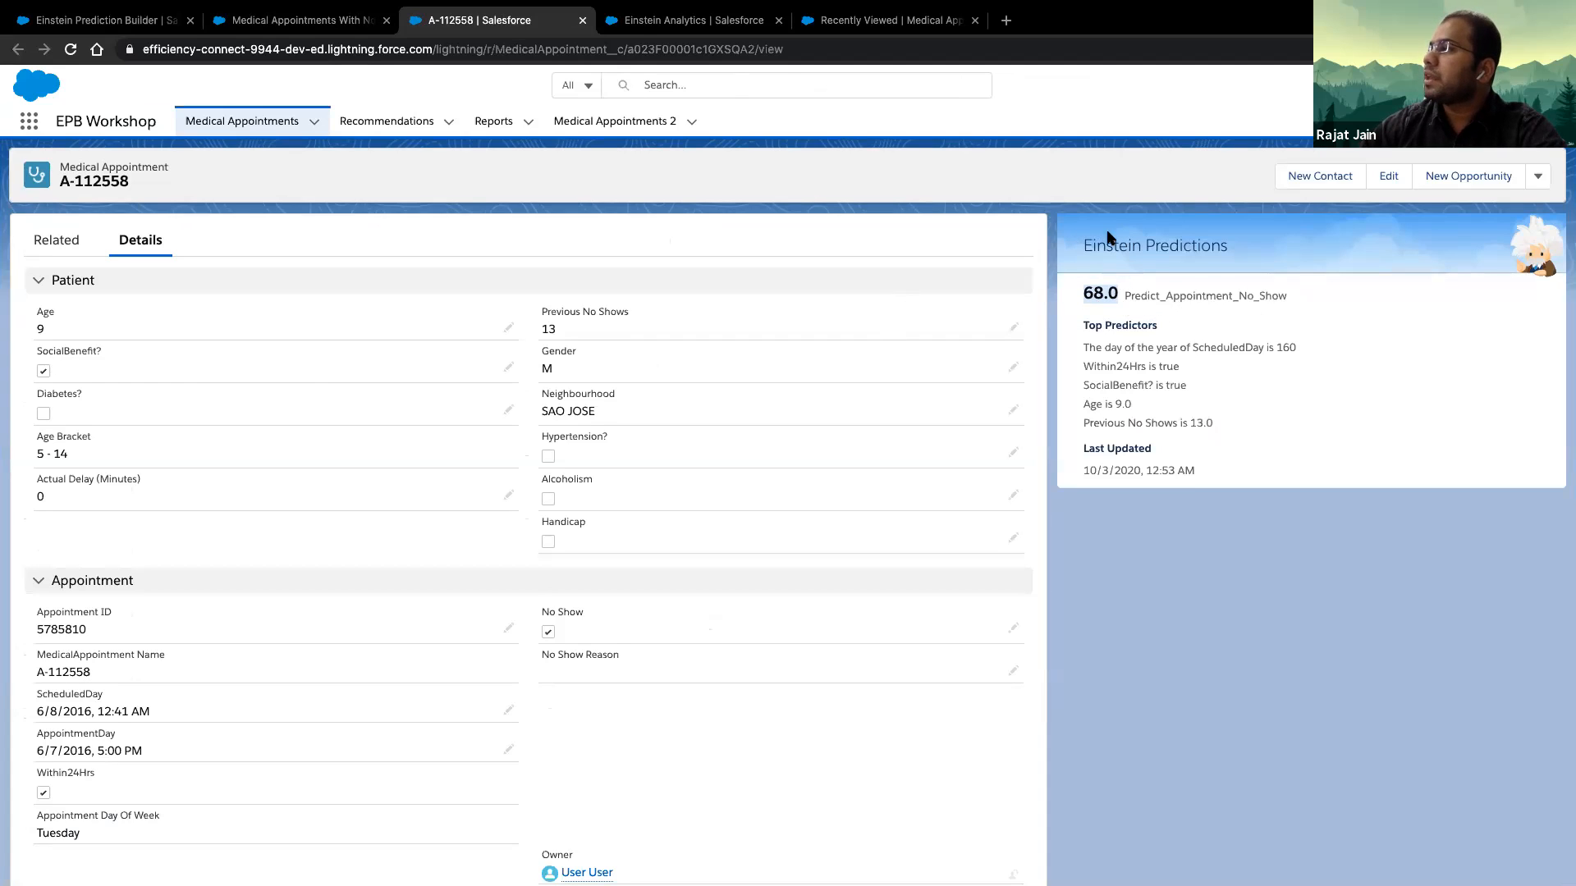
left_click_drag(1303, 453, 1303, 469)
- Edit the appointment's record page, search the components for "predi" and select Einstein Predictions on the page
left_click(1434, 85)
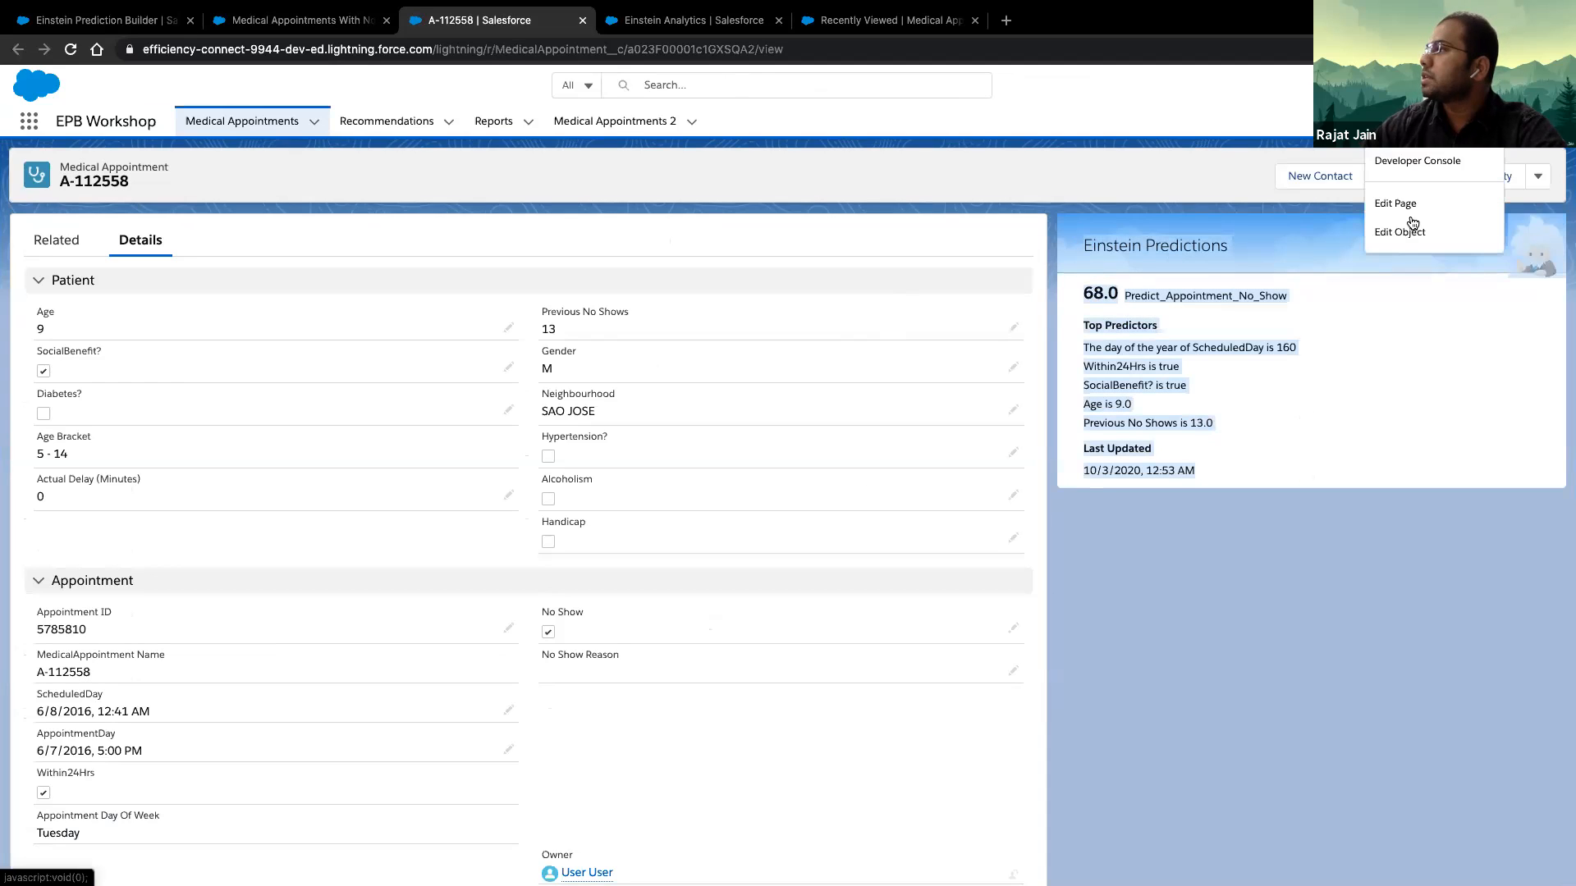
left_click(1417, 205)
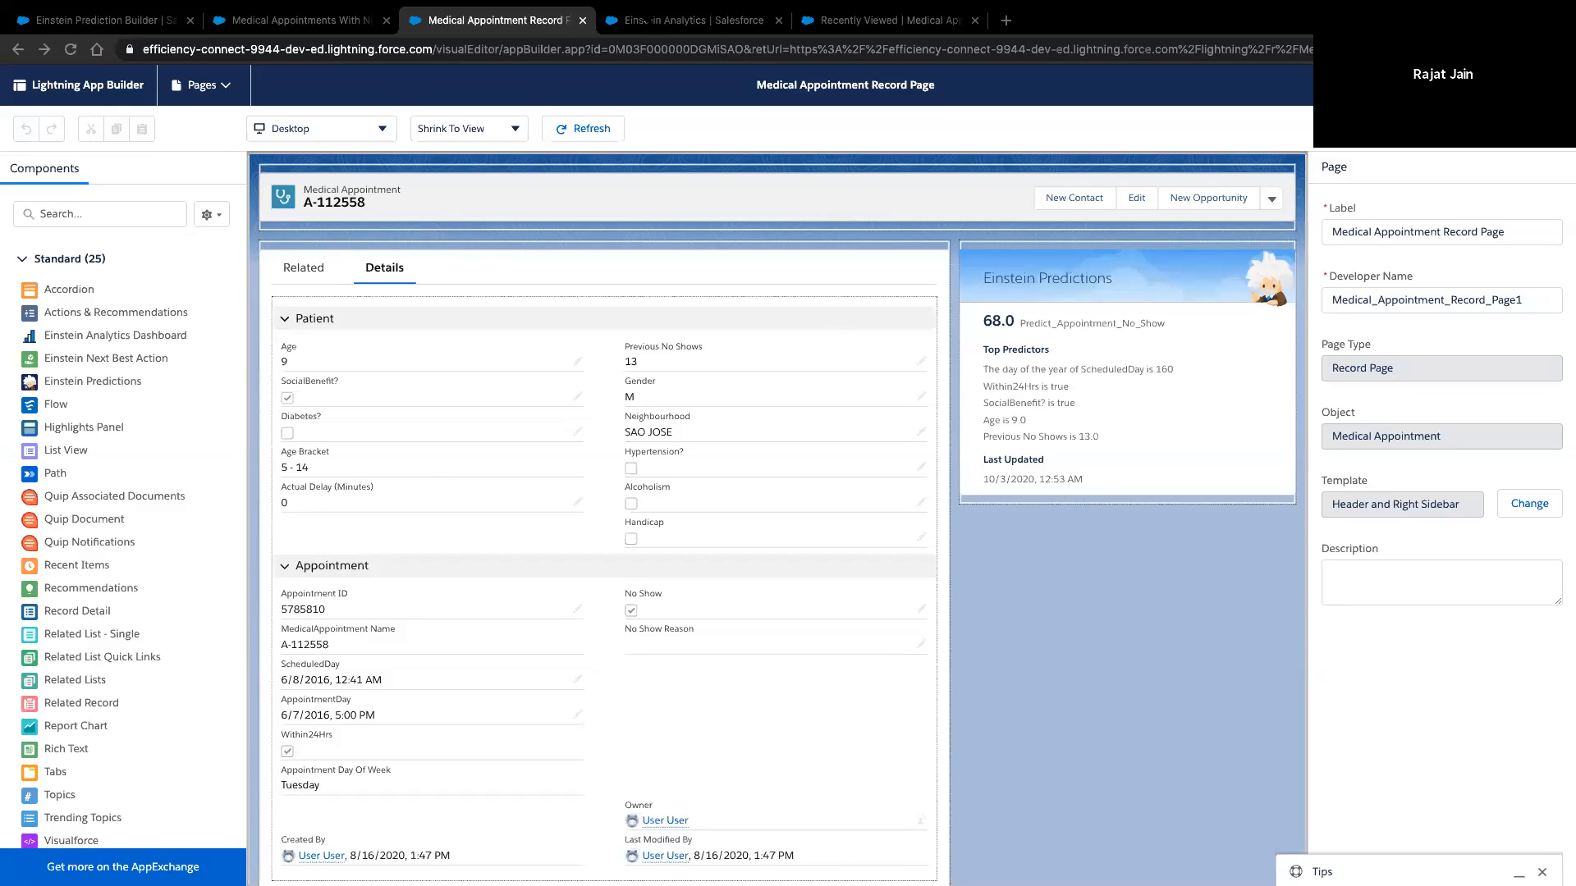
mouse_move(643, 10)
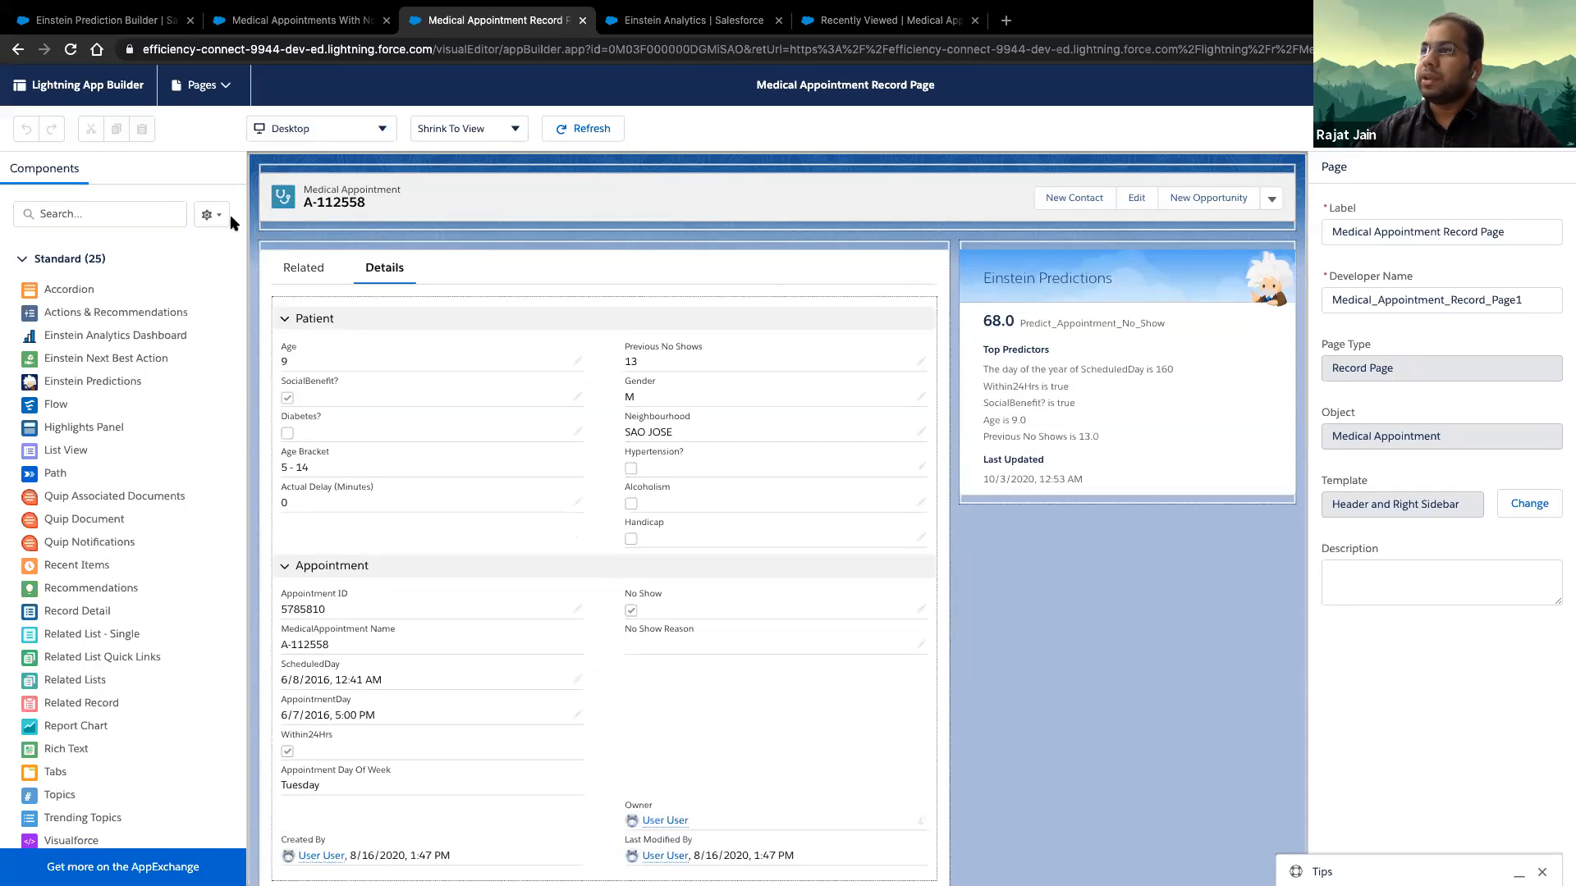
left_click(100, 208)
type("predi")
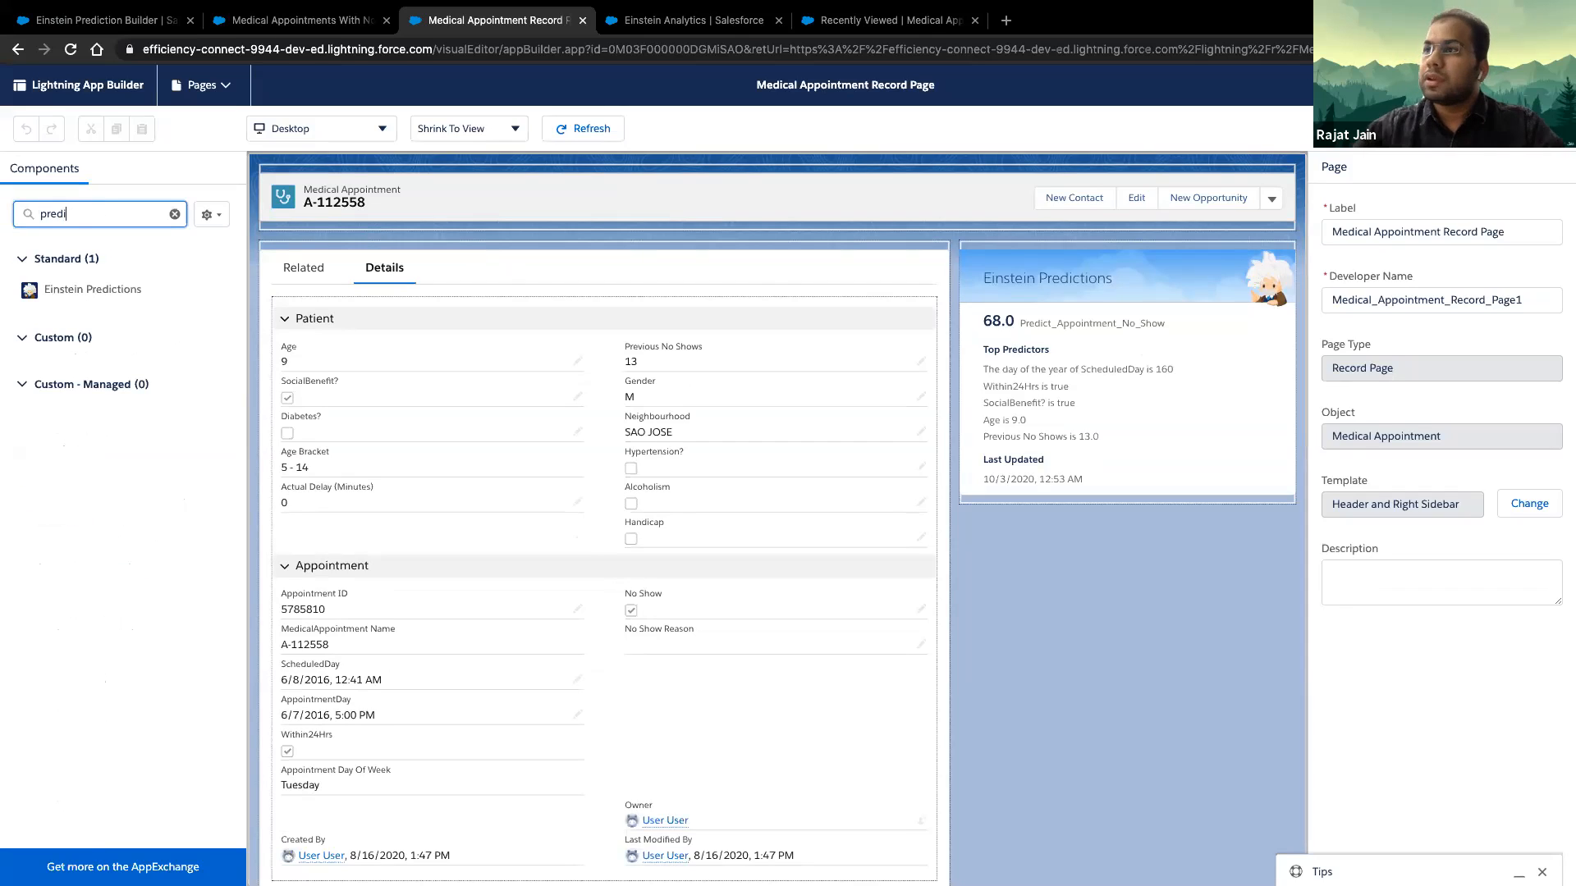
left_click_drag(78, 295, 1199, 360)
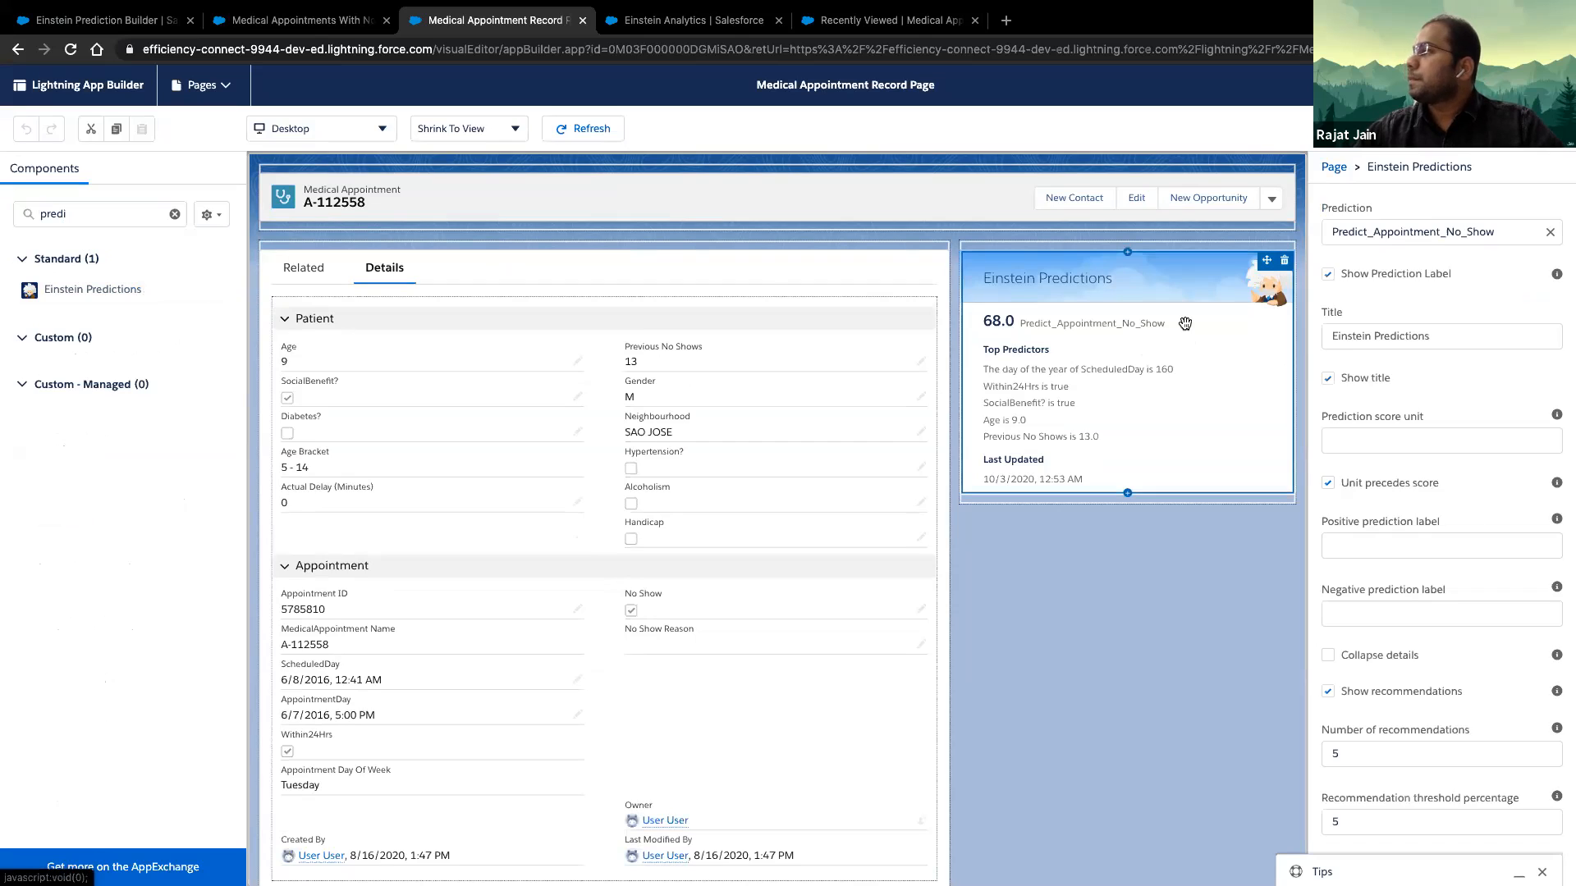
- Clear the Einstein Predictions component's prediction and choose Predict_Appointment_No_Show for it
left_click(1404, 232)
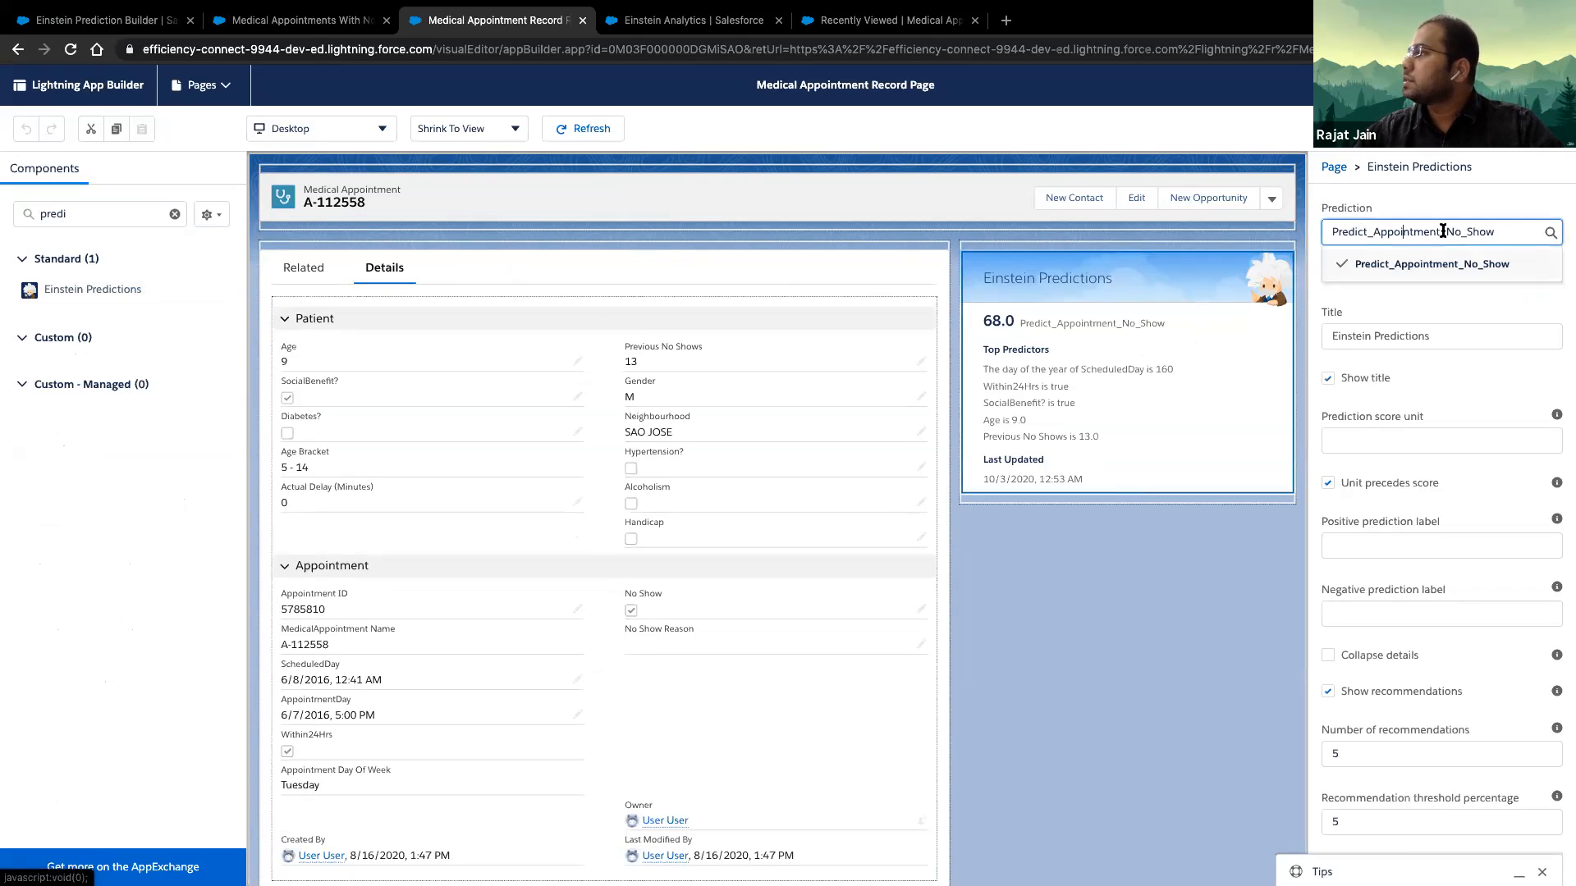
double_click(1512, 232)
key("BackSpace")
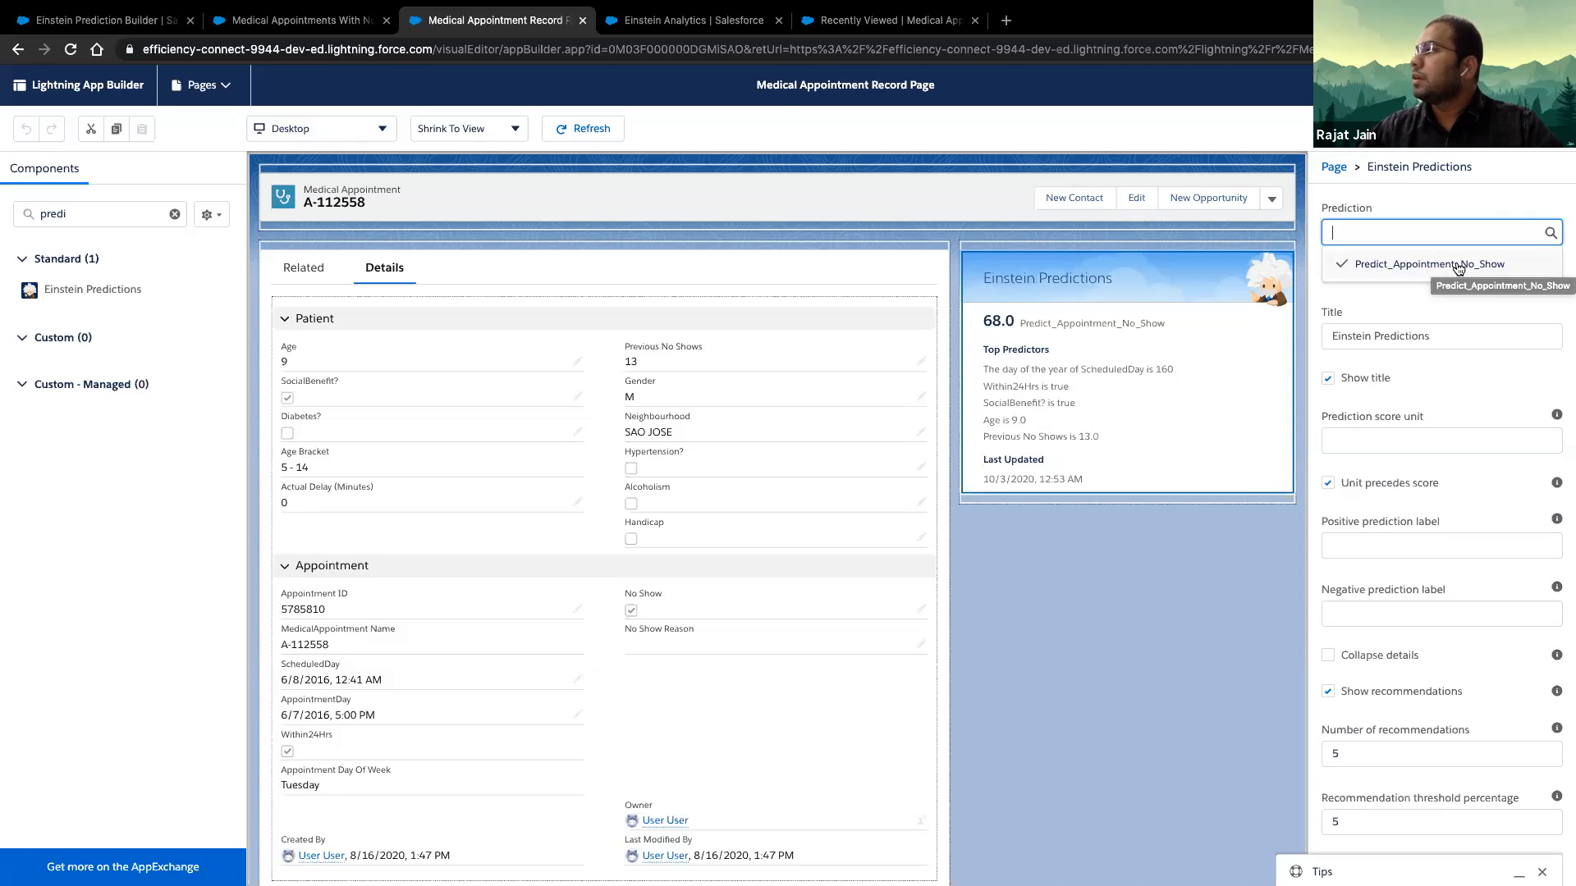
left_click(1458, 266)
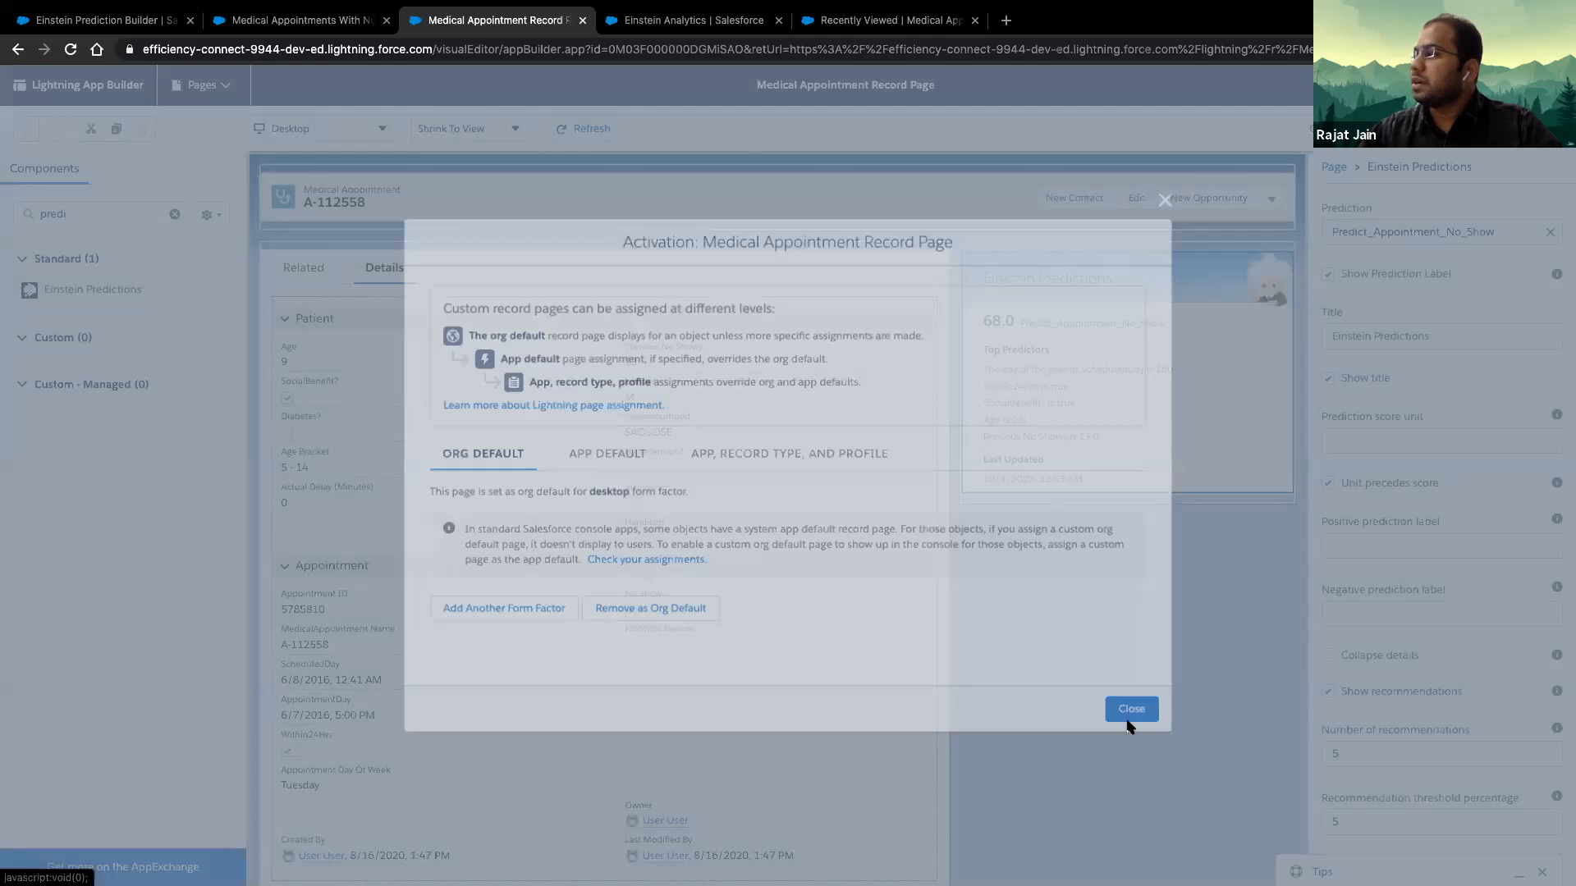
- Return to the appointment record and examine its predicted no-show score
left_click(1131, 711)
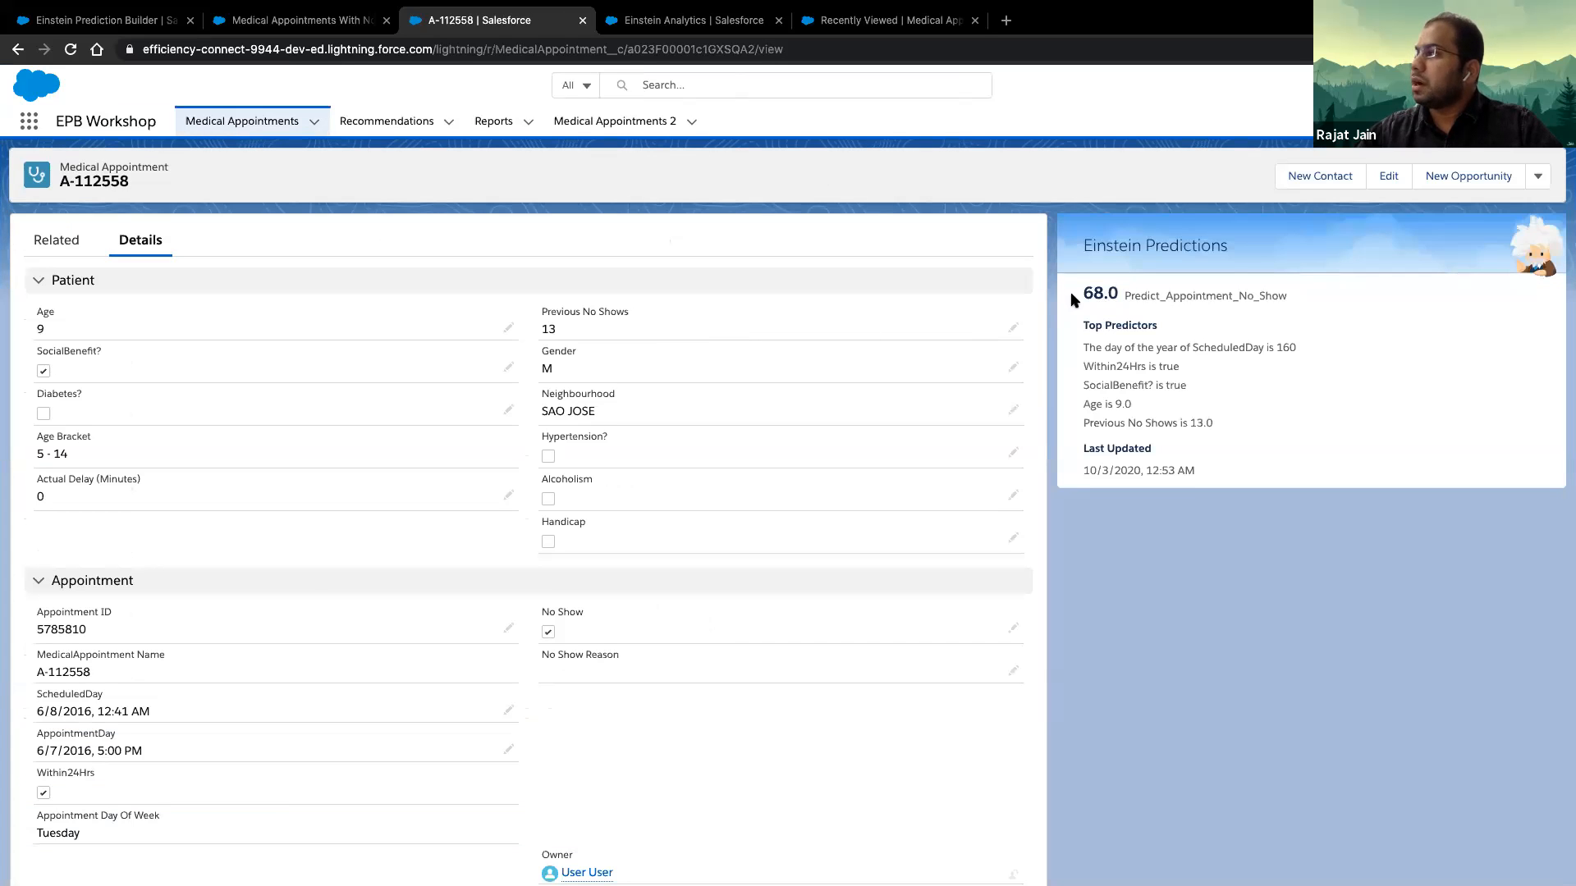
left_click_drag(1083, 292, 1134, 290)
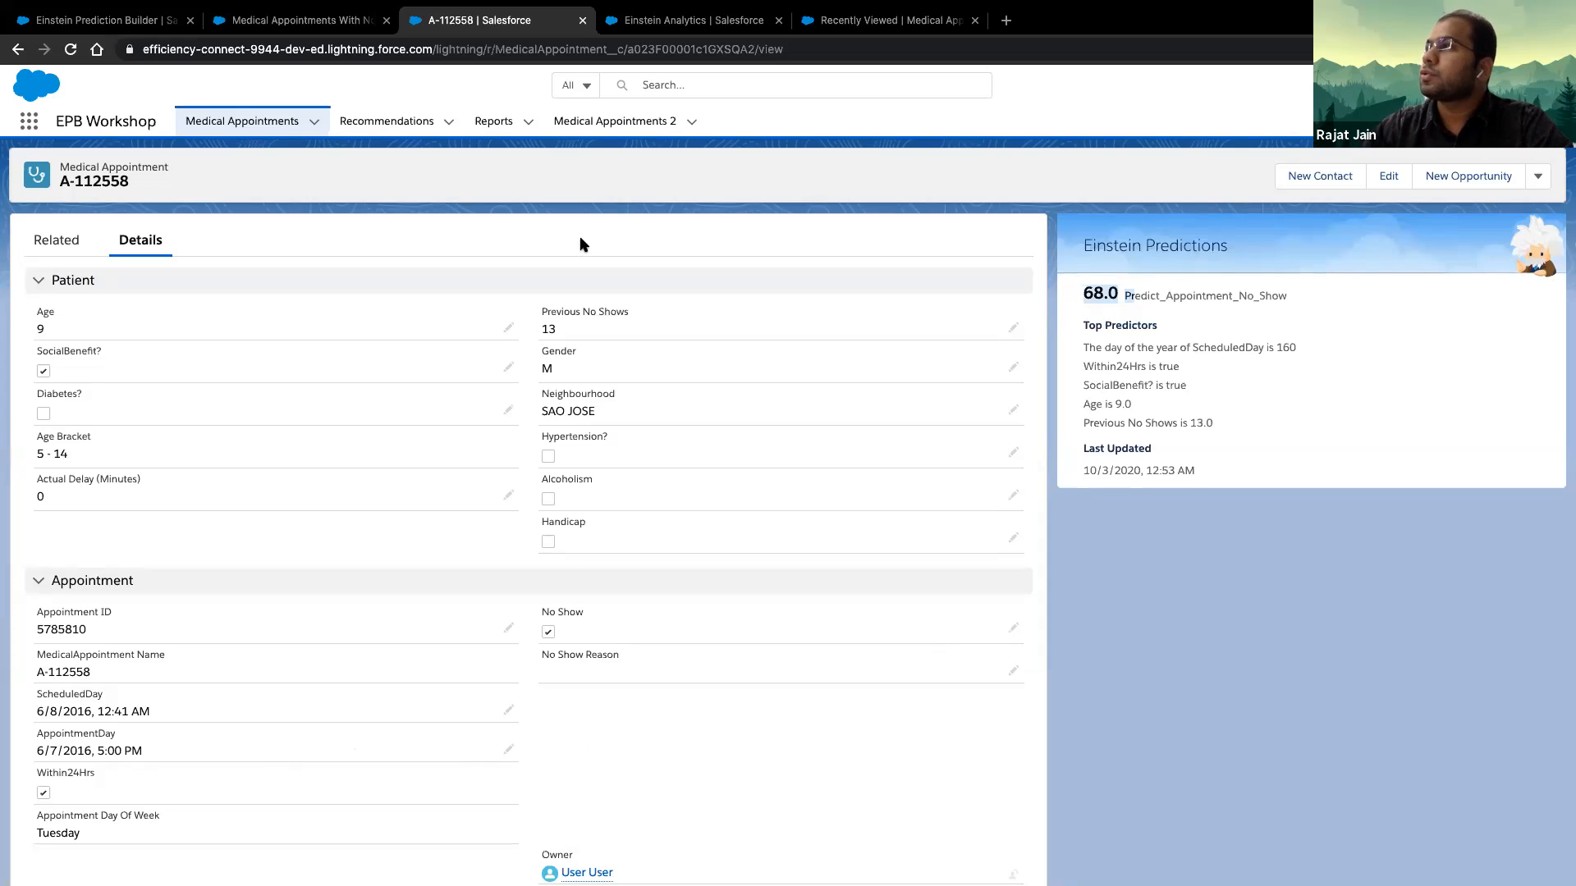
- Open the Binary Classification Performance dashboard of the Appointment Prediction Accuracy app
left_click(657, 21)
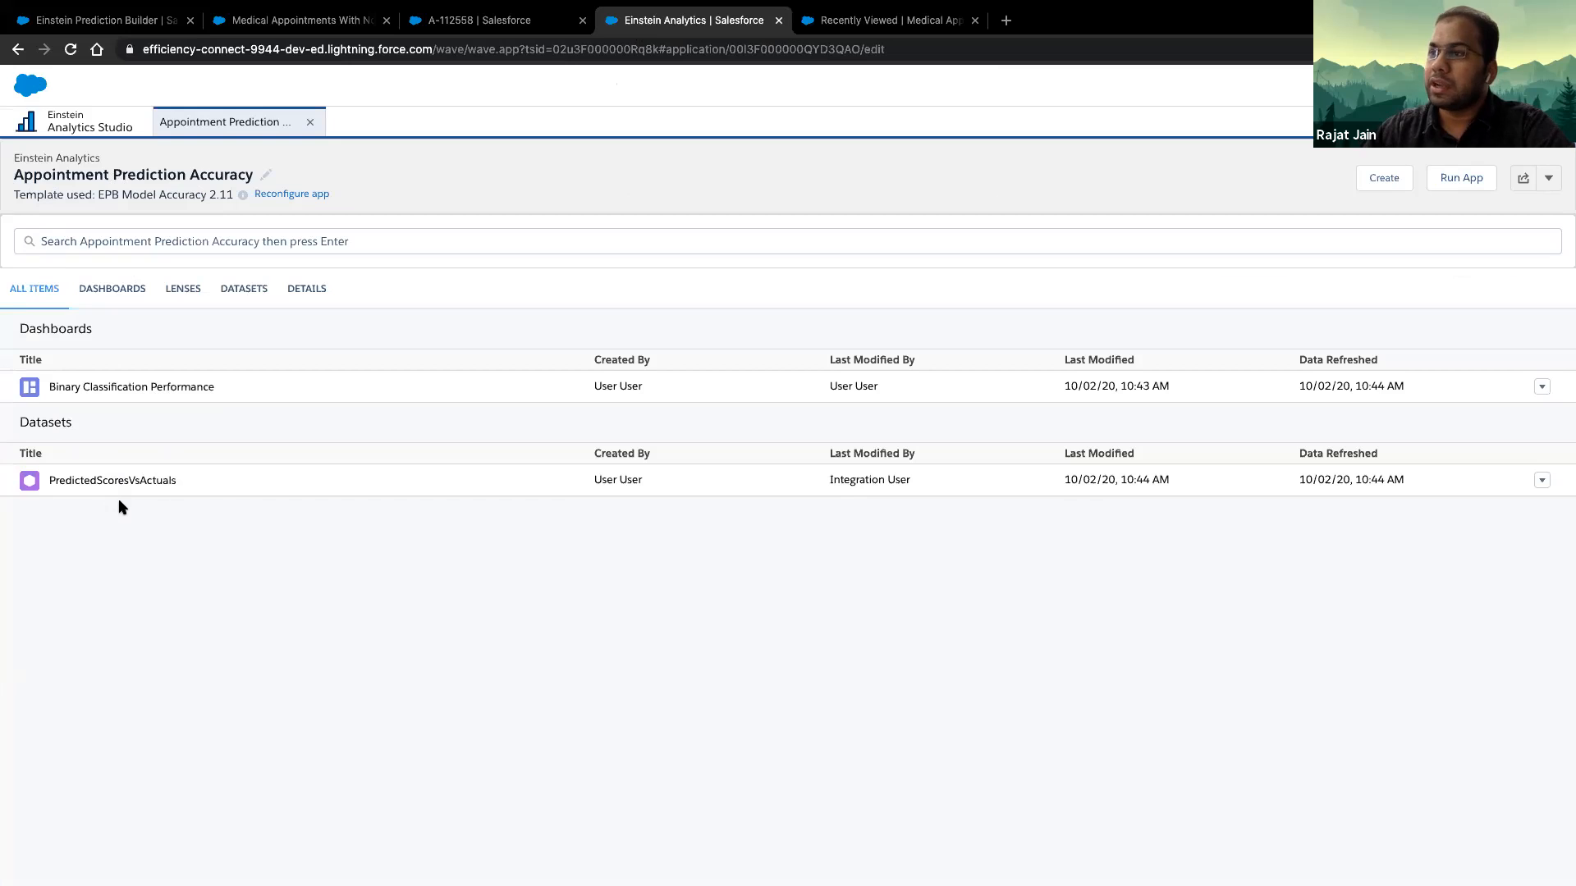
left_click(102, 294)
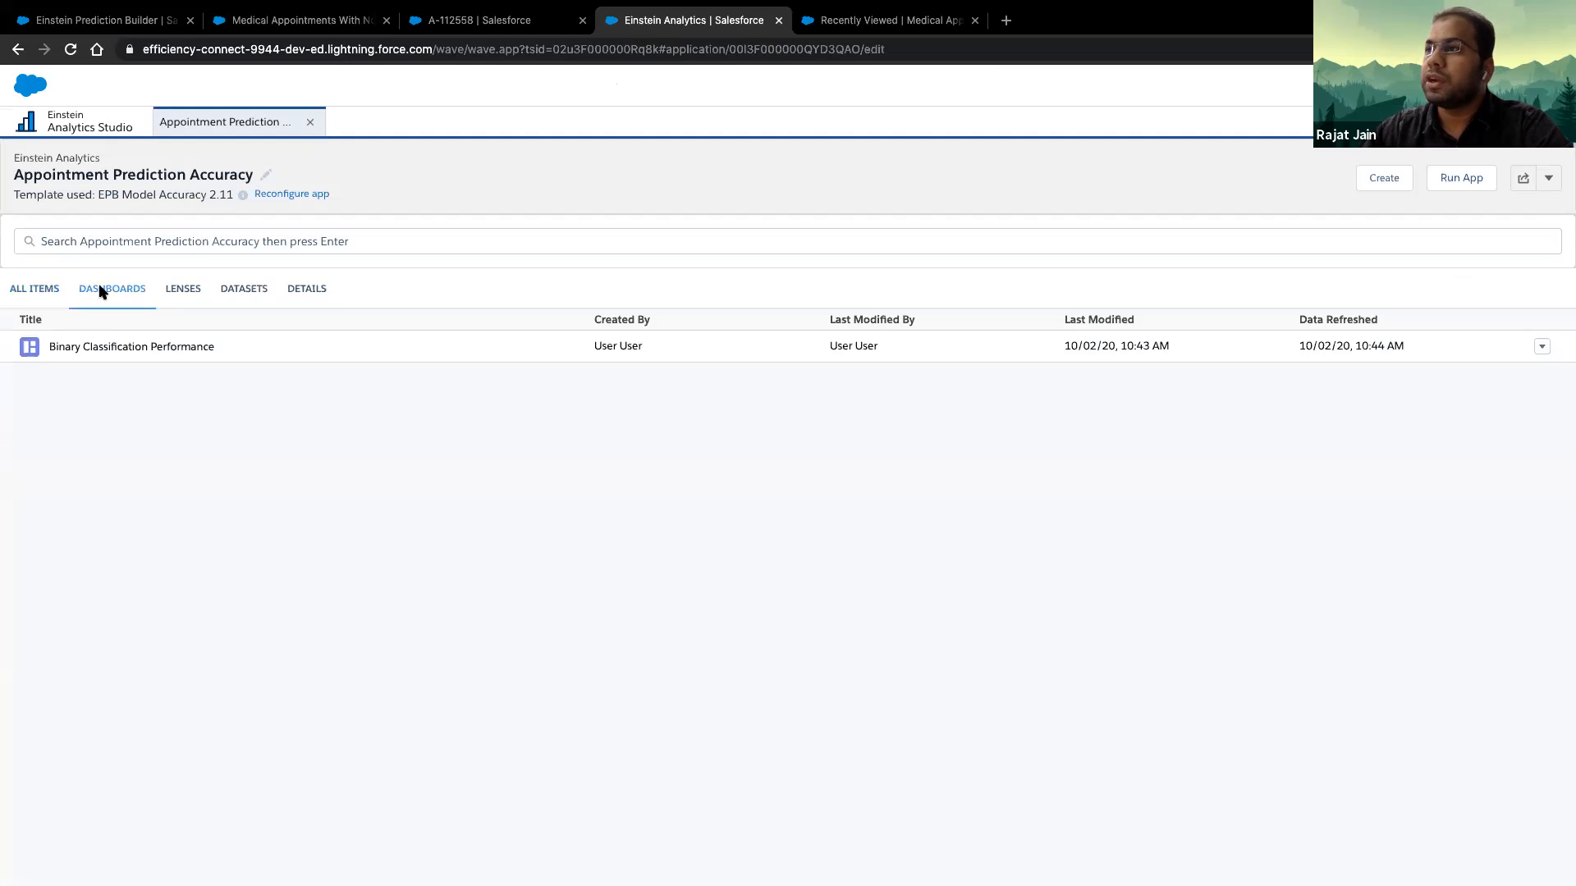
left_click(118, 347)
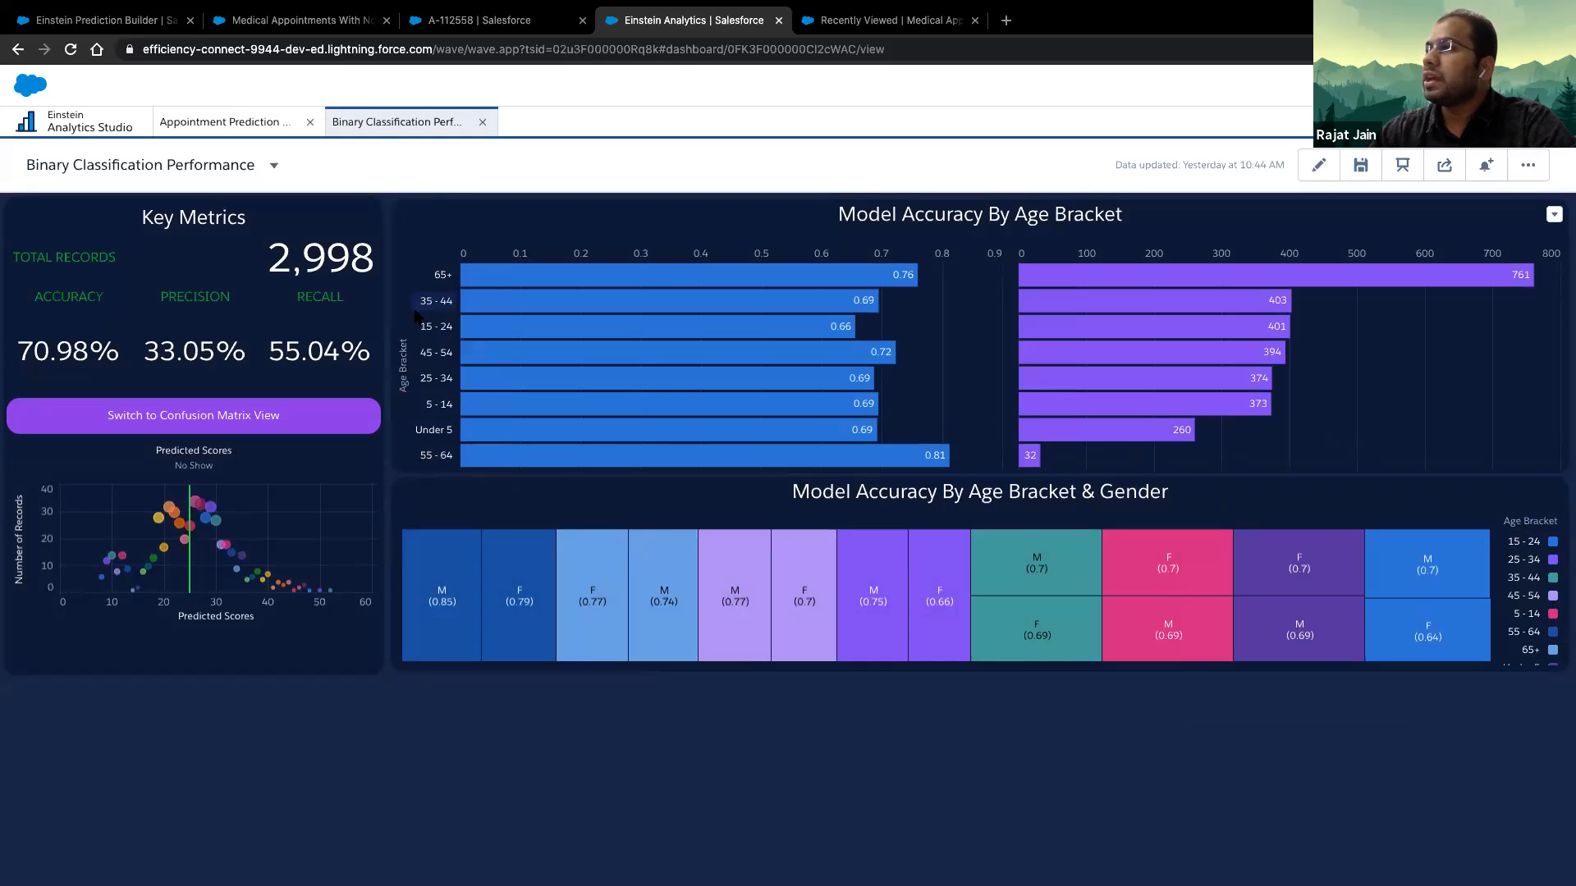
- Examine the model's accuracy by age bracket, and by age bracket and gender, including males and females aged 15 - 24
mouse_move(458, 282)
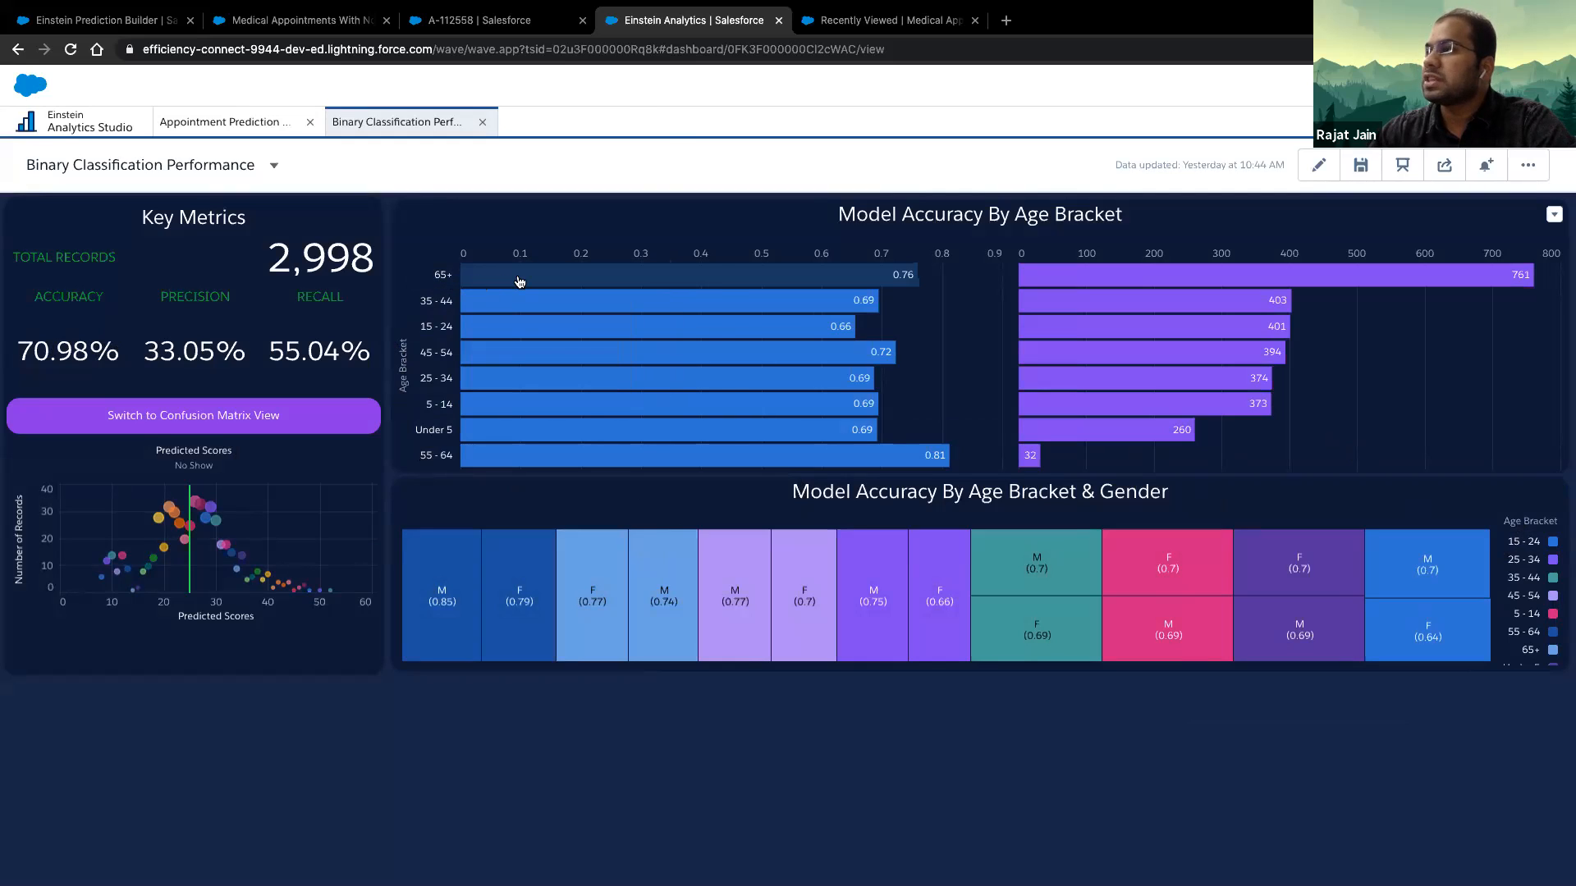
mouse_move(531, 283)
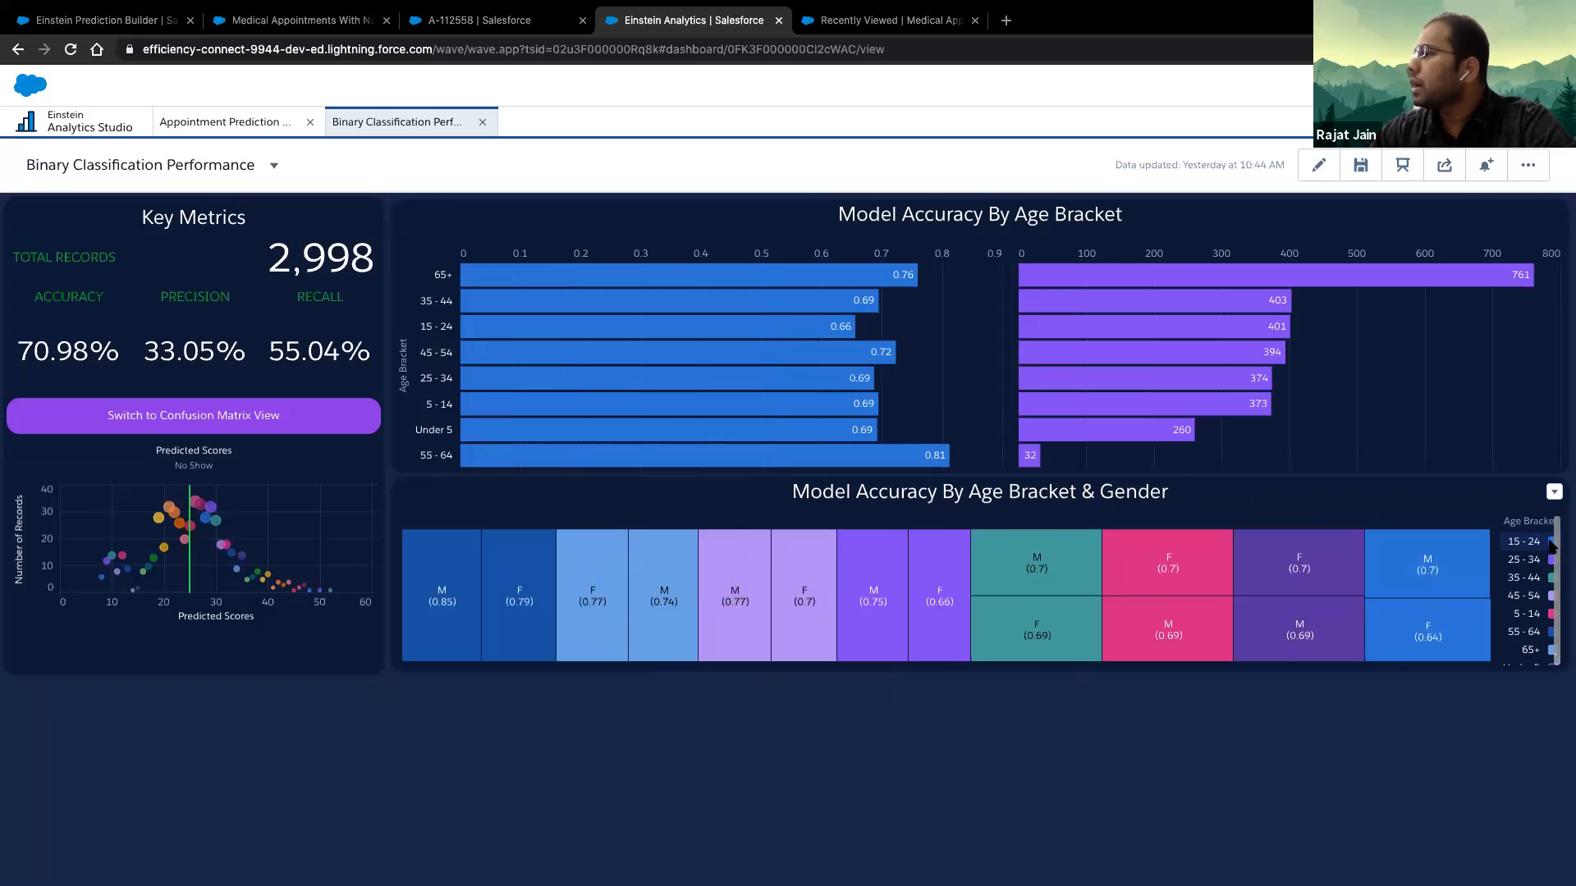
mouse_move(1466, 585)
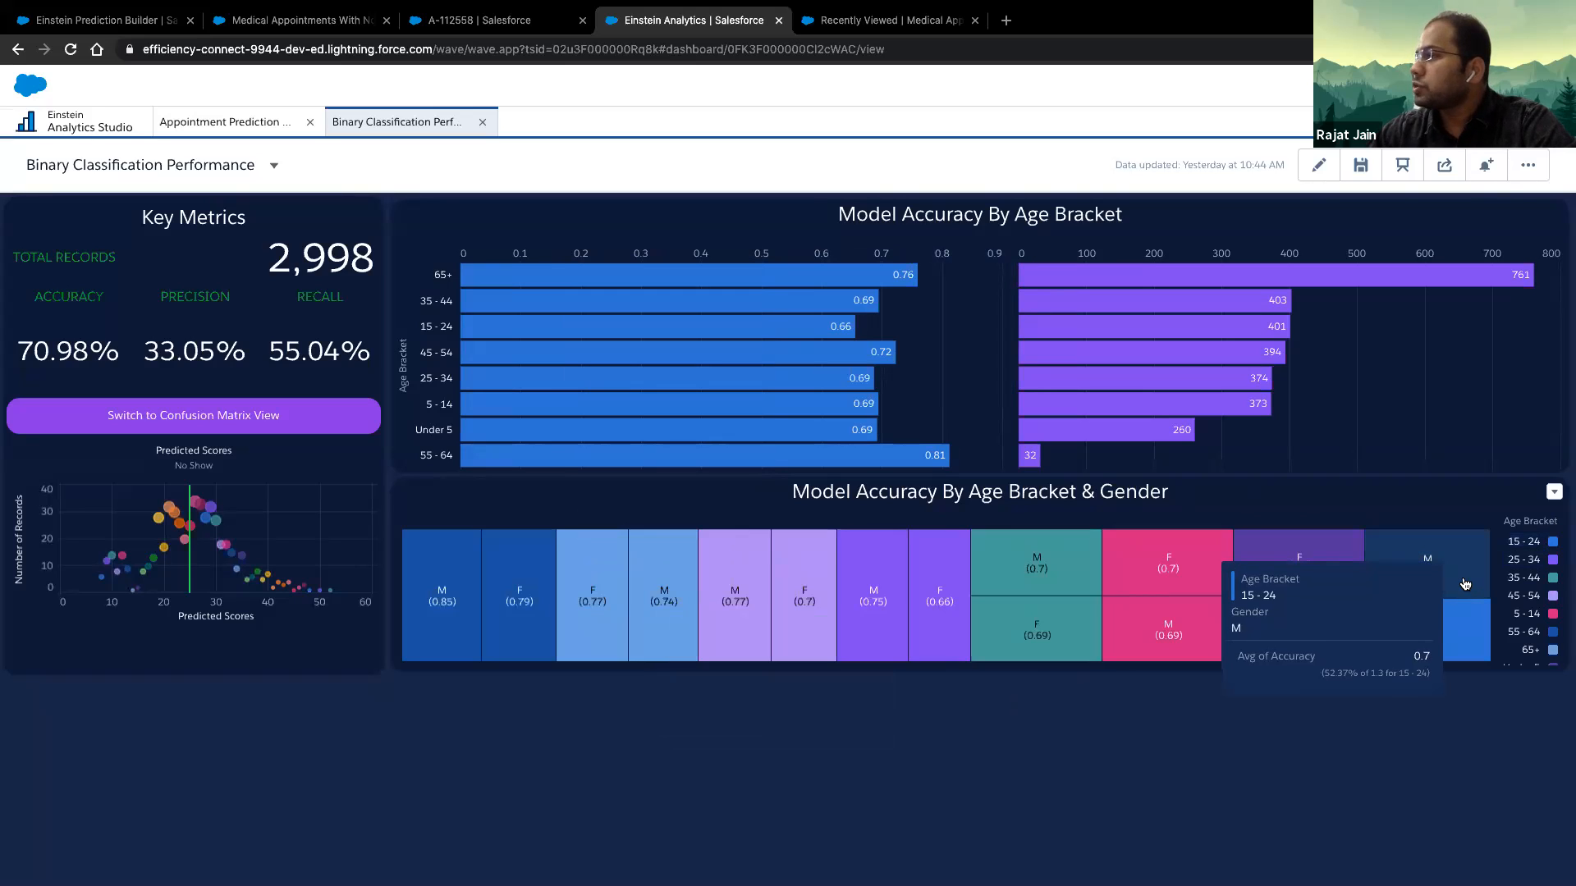
mouse_move(1468, 628)
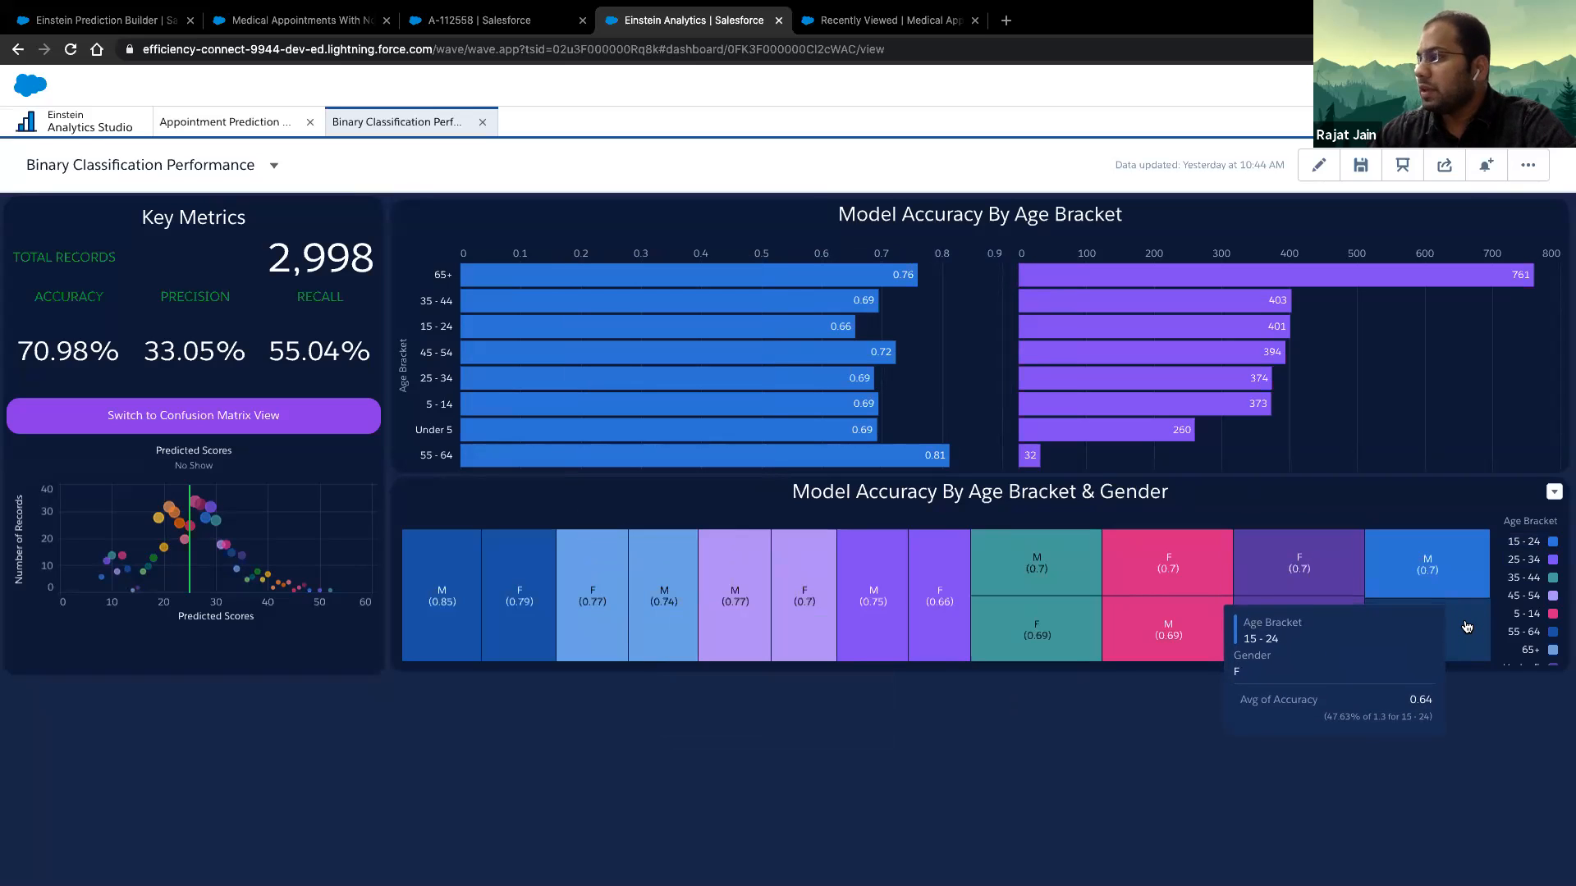
mouse_move(770, 317)
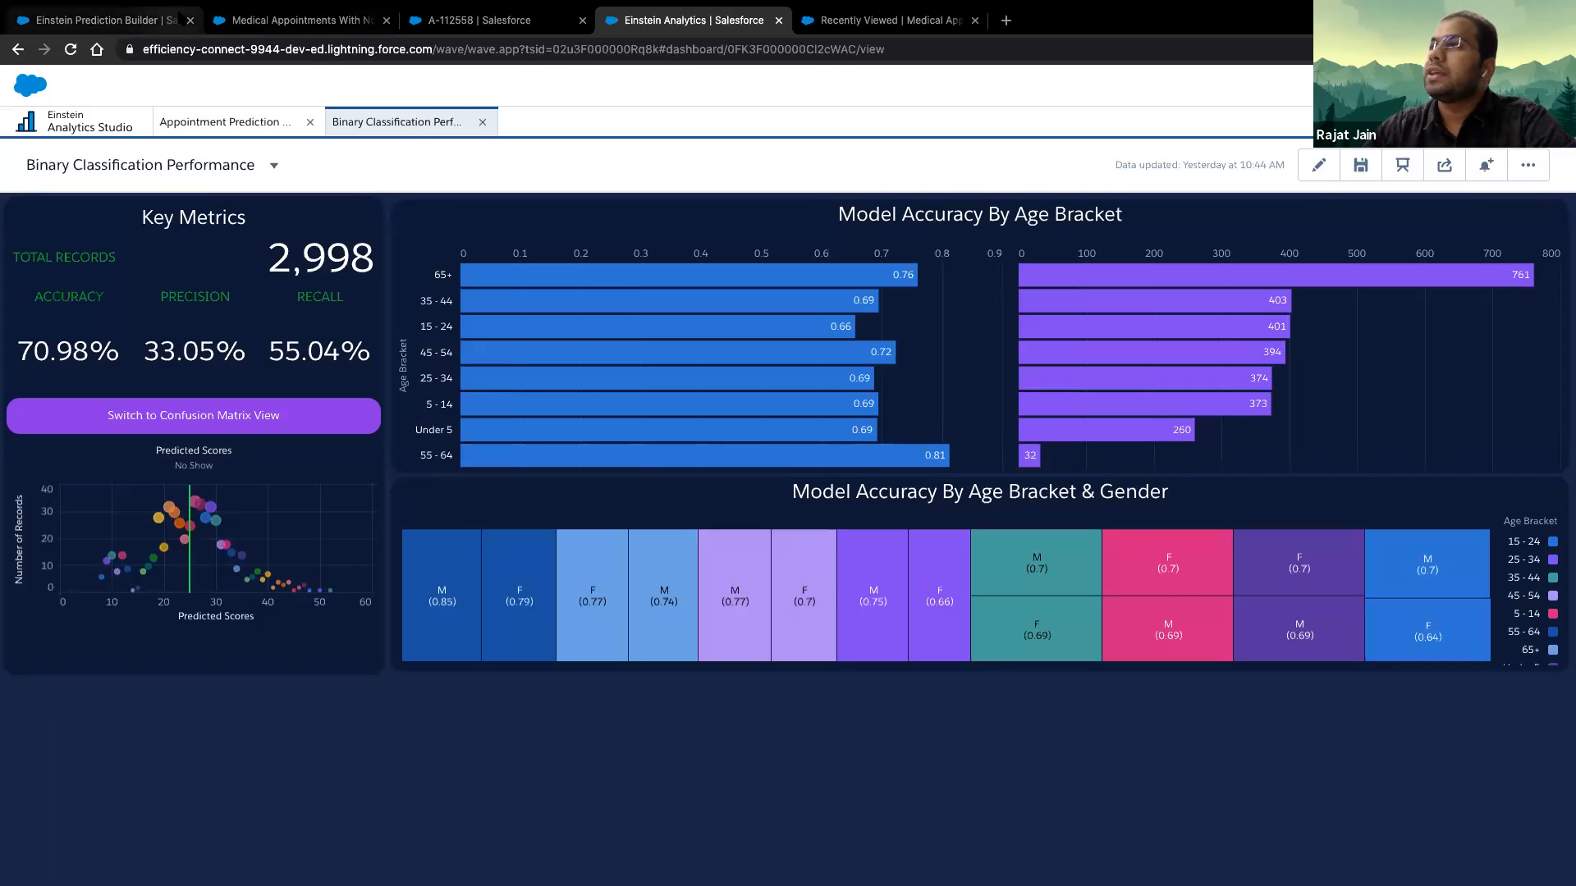
- Switch back to medical appointment record A-112558 to view its Einstein Predictions score and top predictors
left_click(168, 19)
left_click(258, 17)
left_click(475, 20)
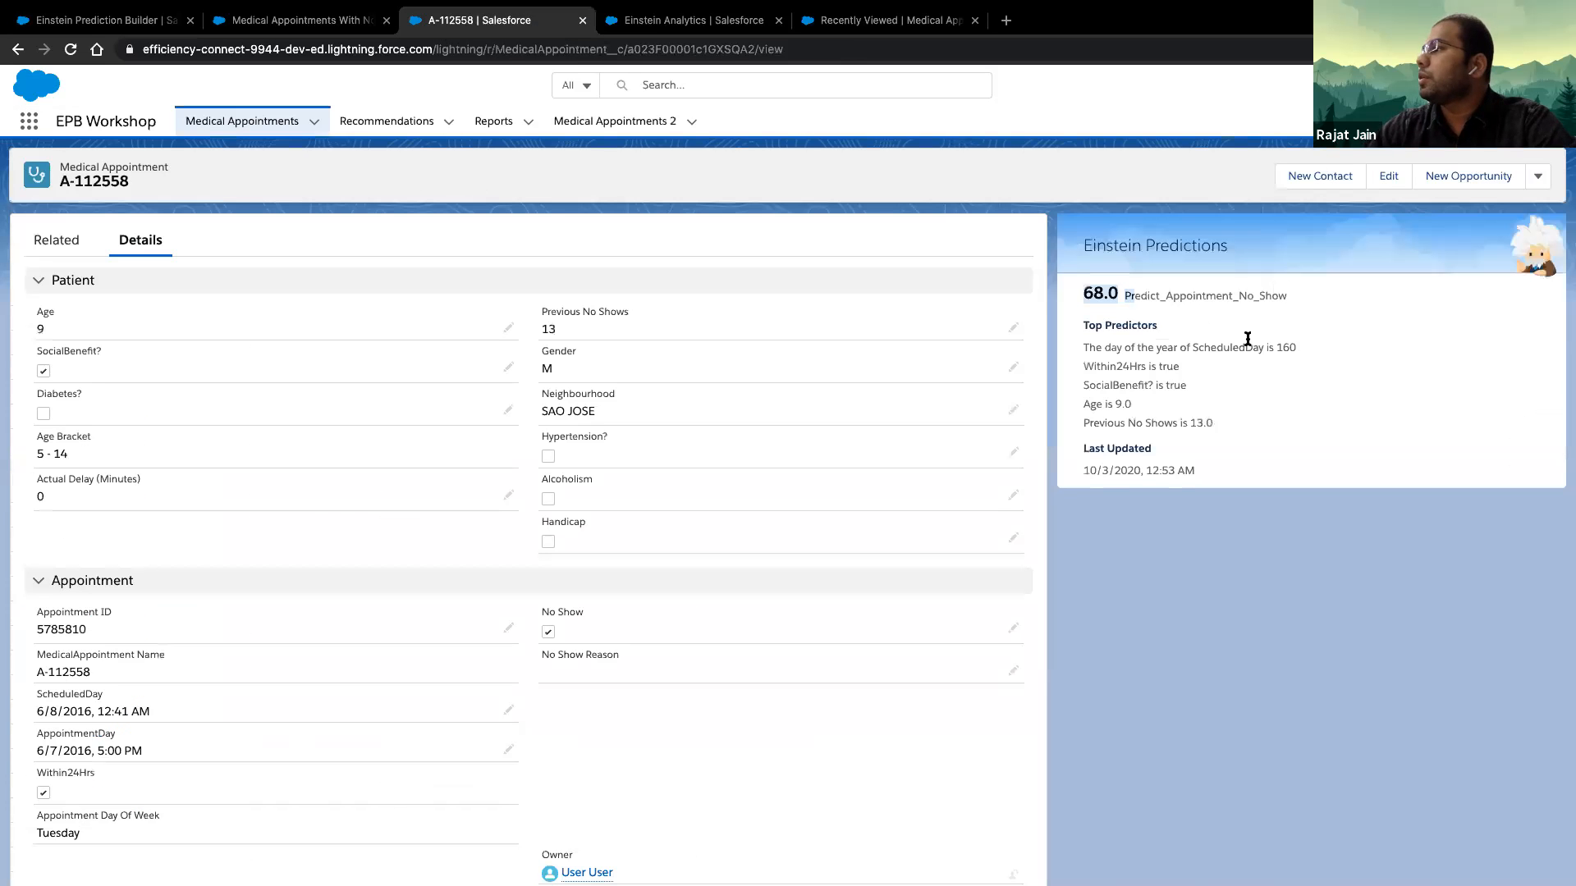
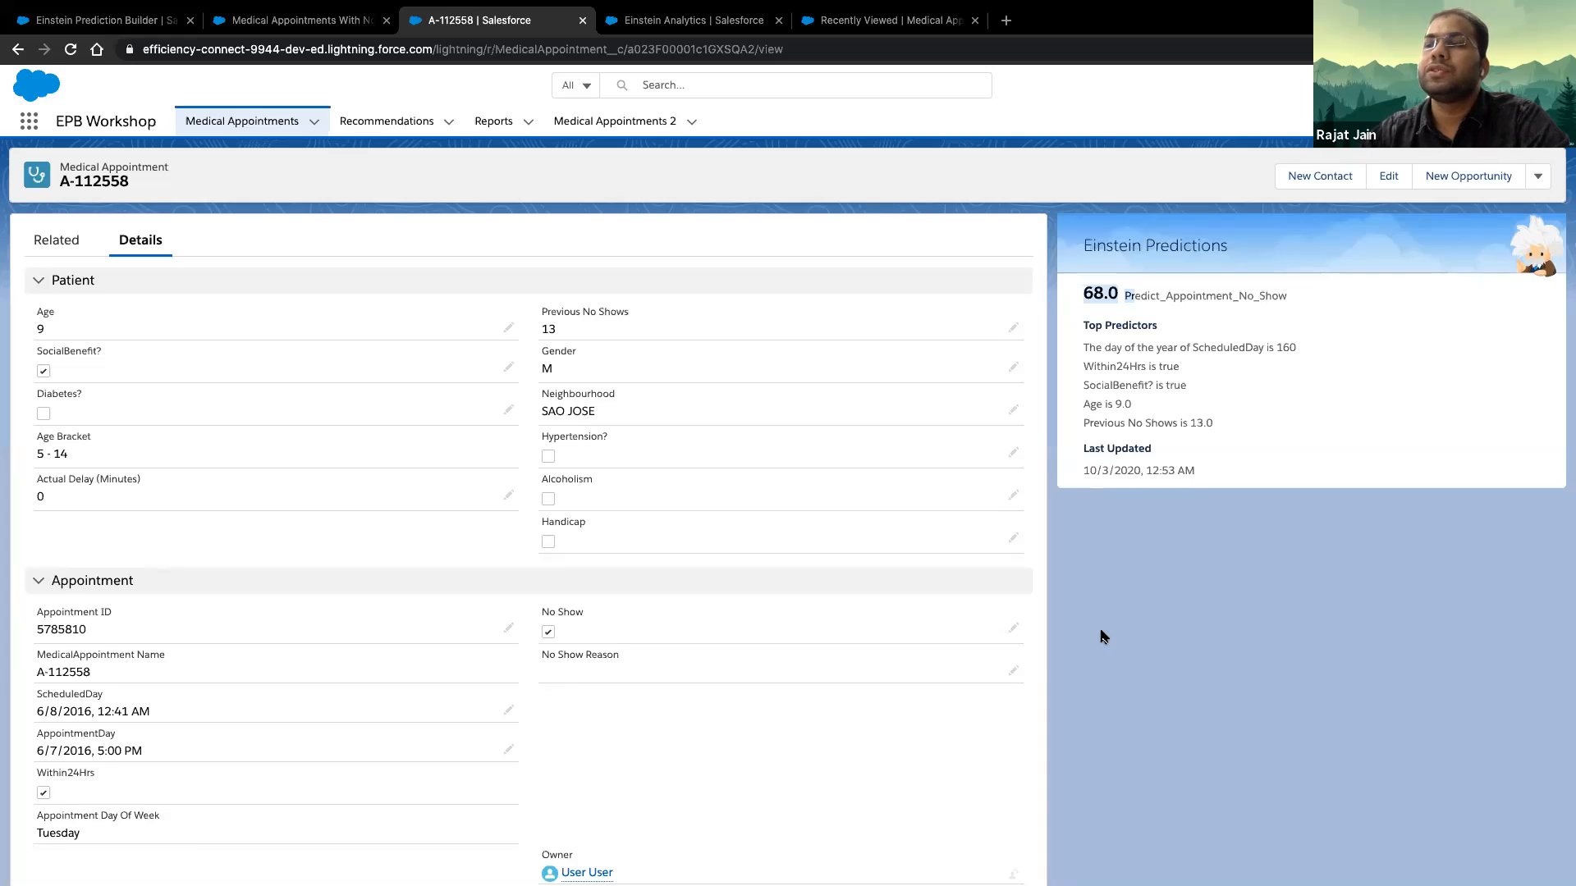
- Switch to the Einstein Prediction Builder setup of the other org and open its Next Best Action setup page
key("ctrl+Left")
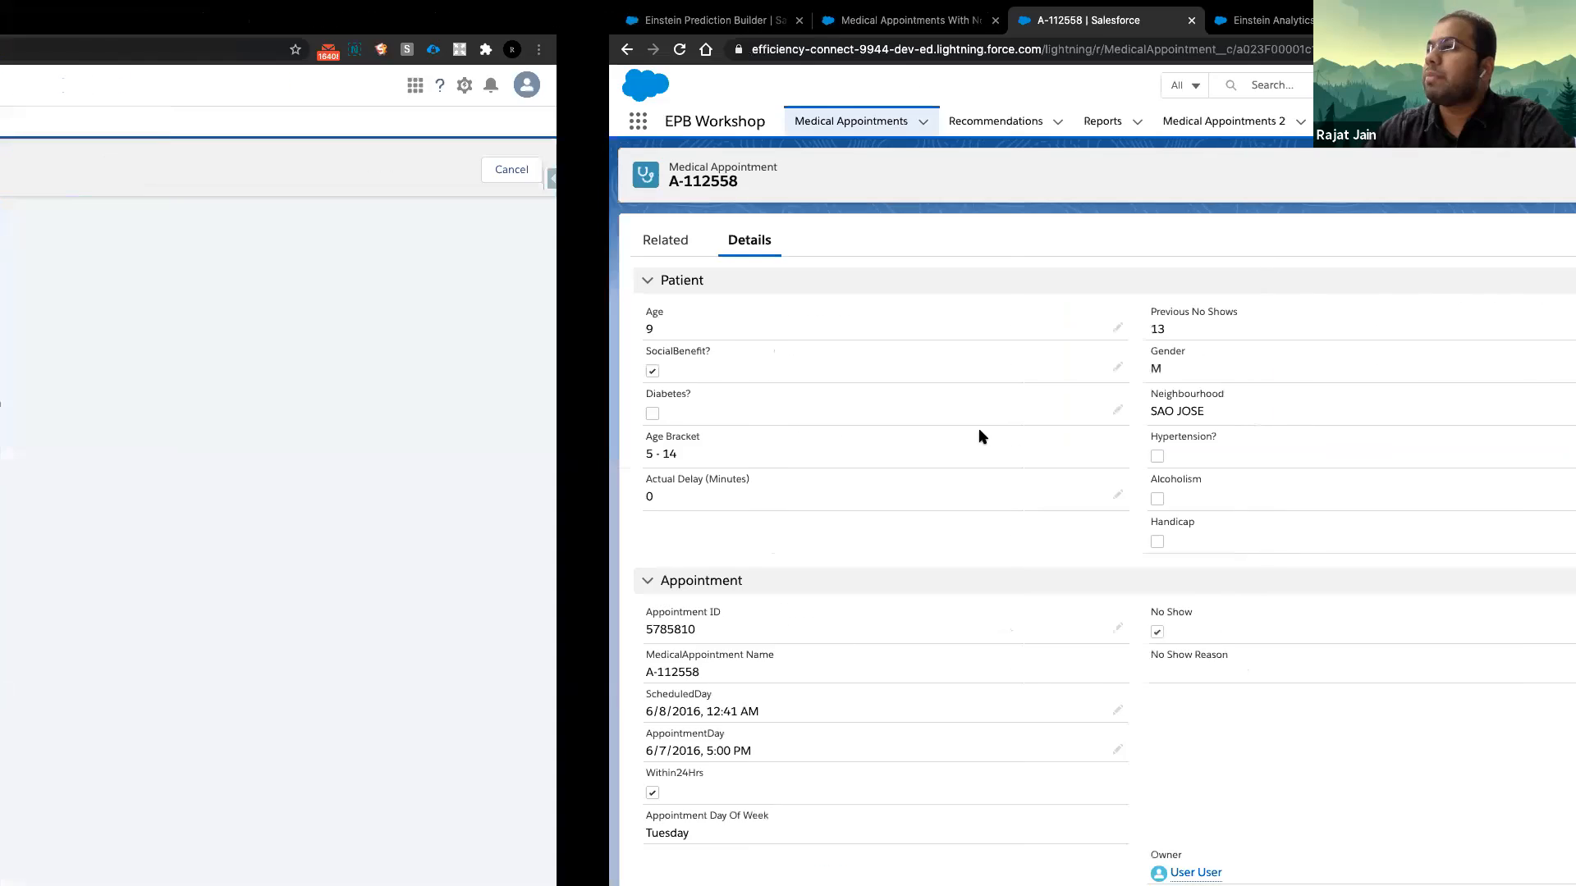
left_click(703, 25)
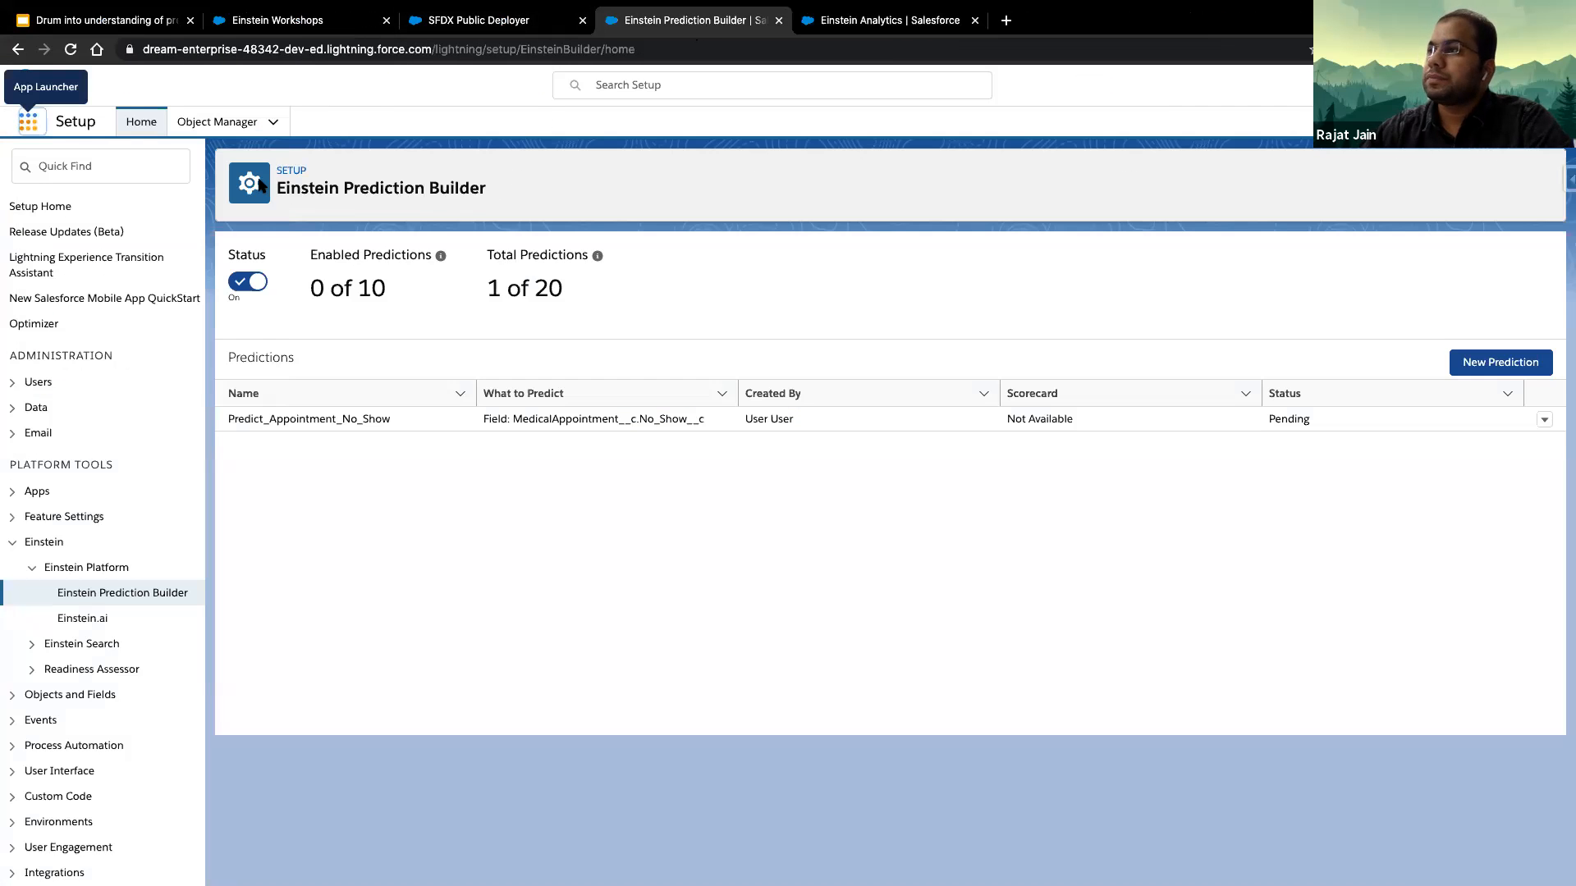
left_click(85, 169)
type("ne")
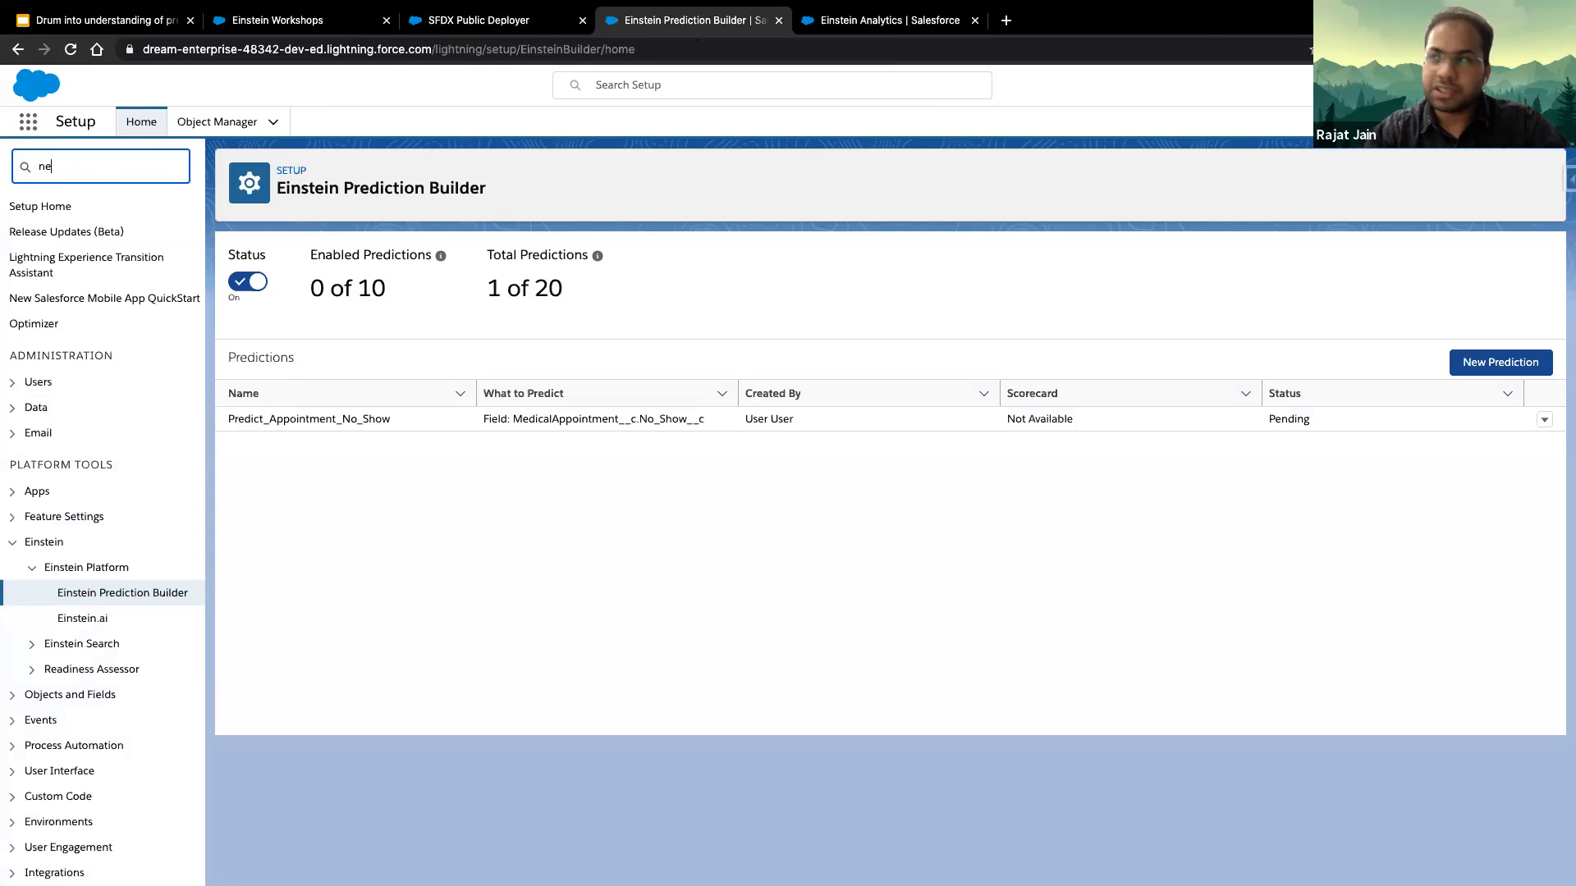
type("xt bes")
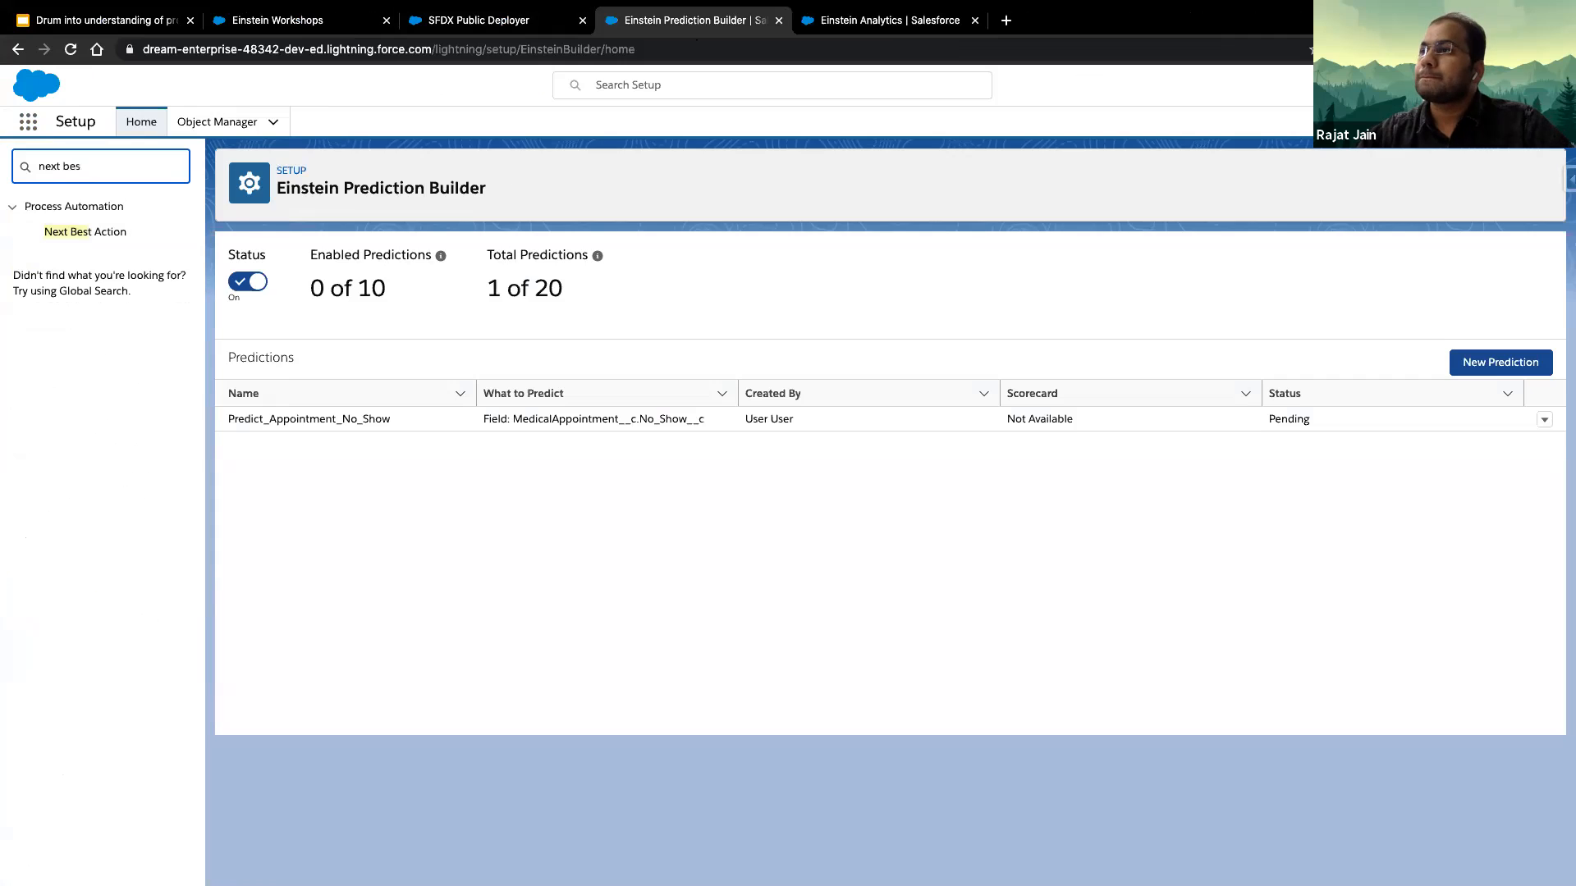
left_click(95, 235)
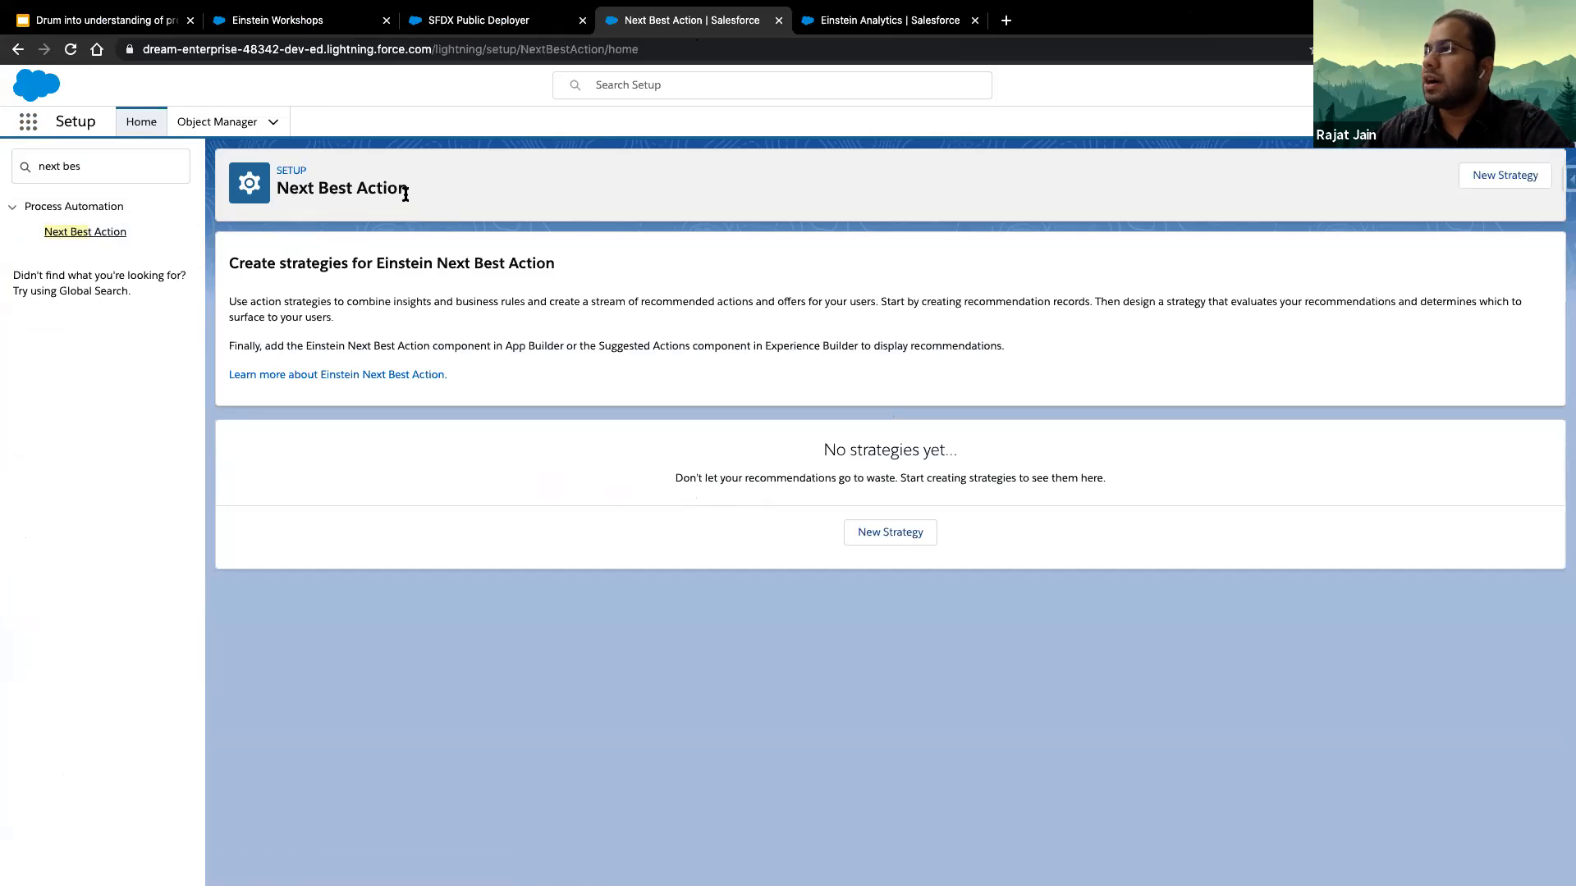
- Start a new Next Best Action strategy and name it No Show Strategy
left_click(893, 541)
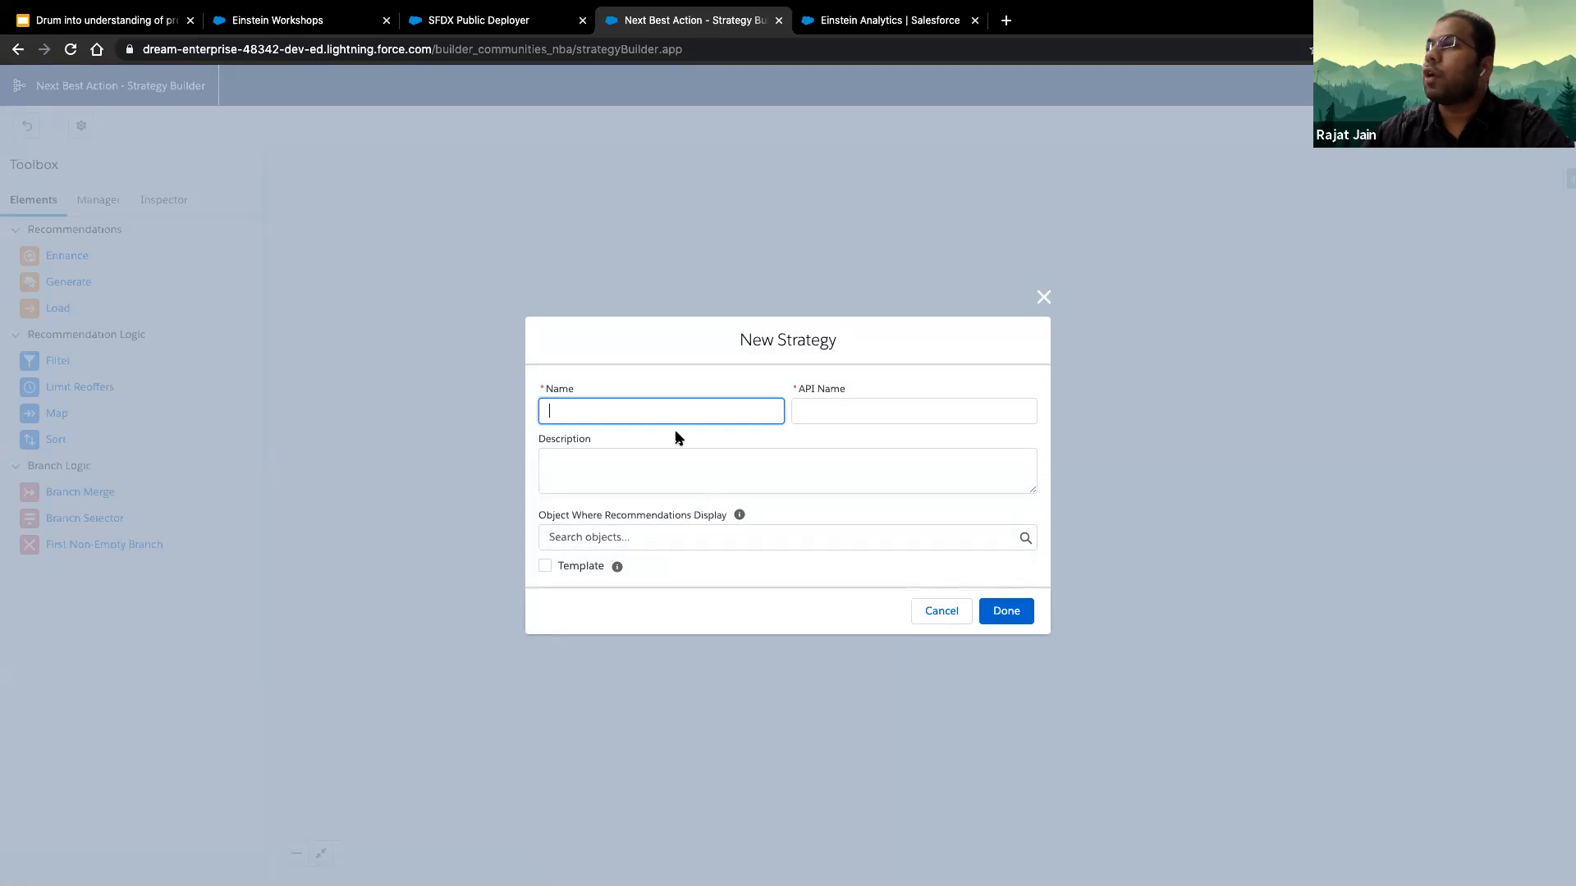
type("N")
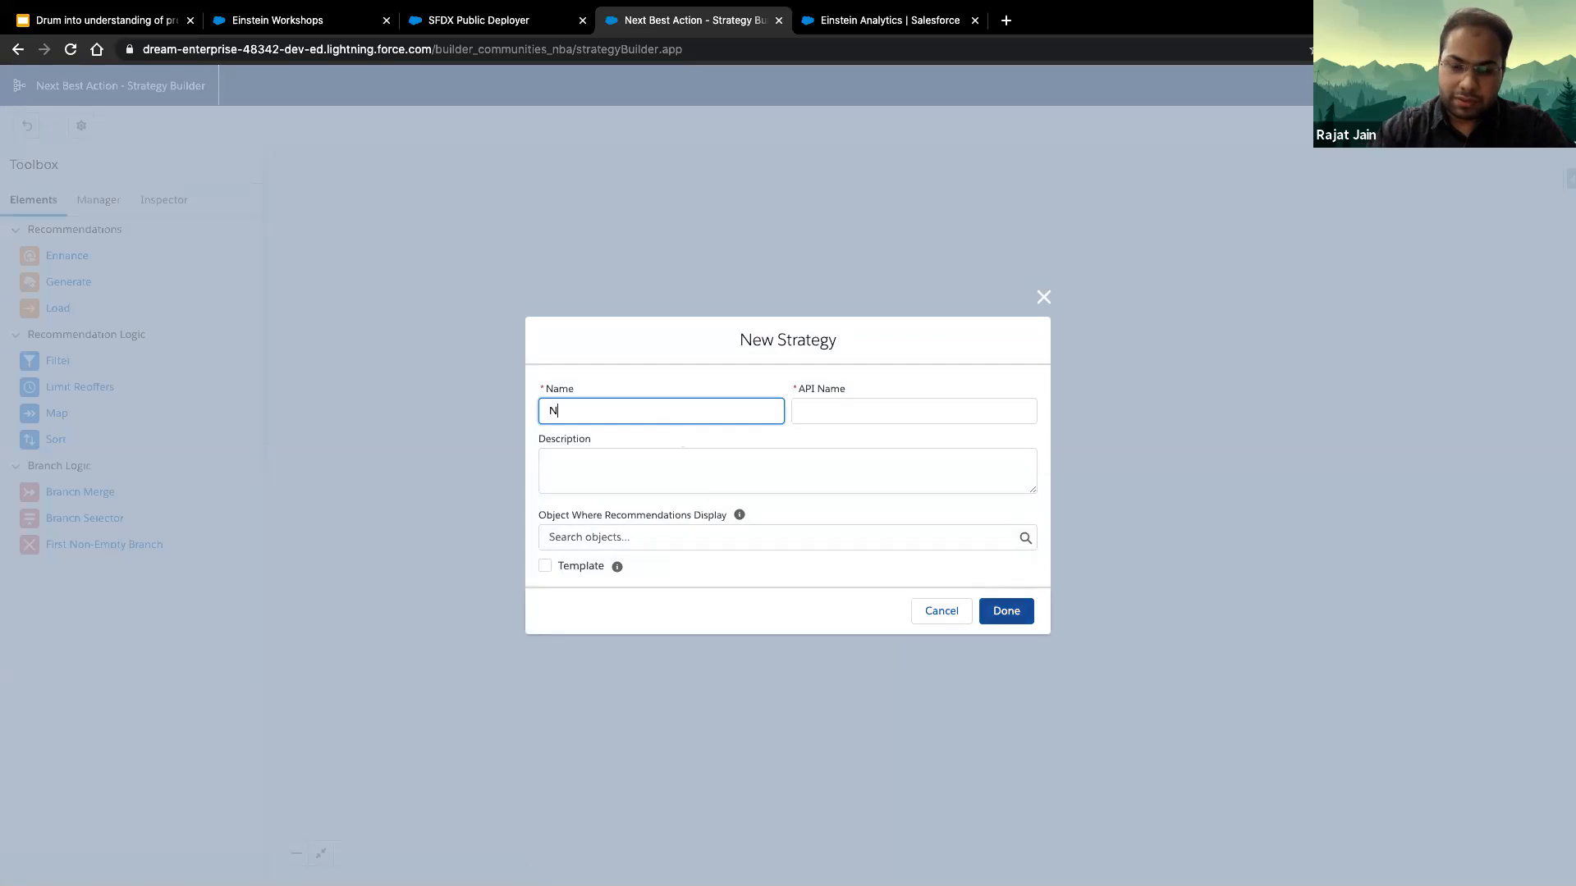
type("o Show st")
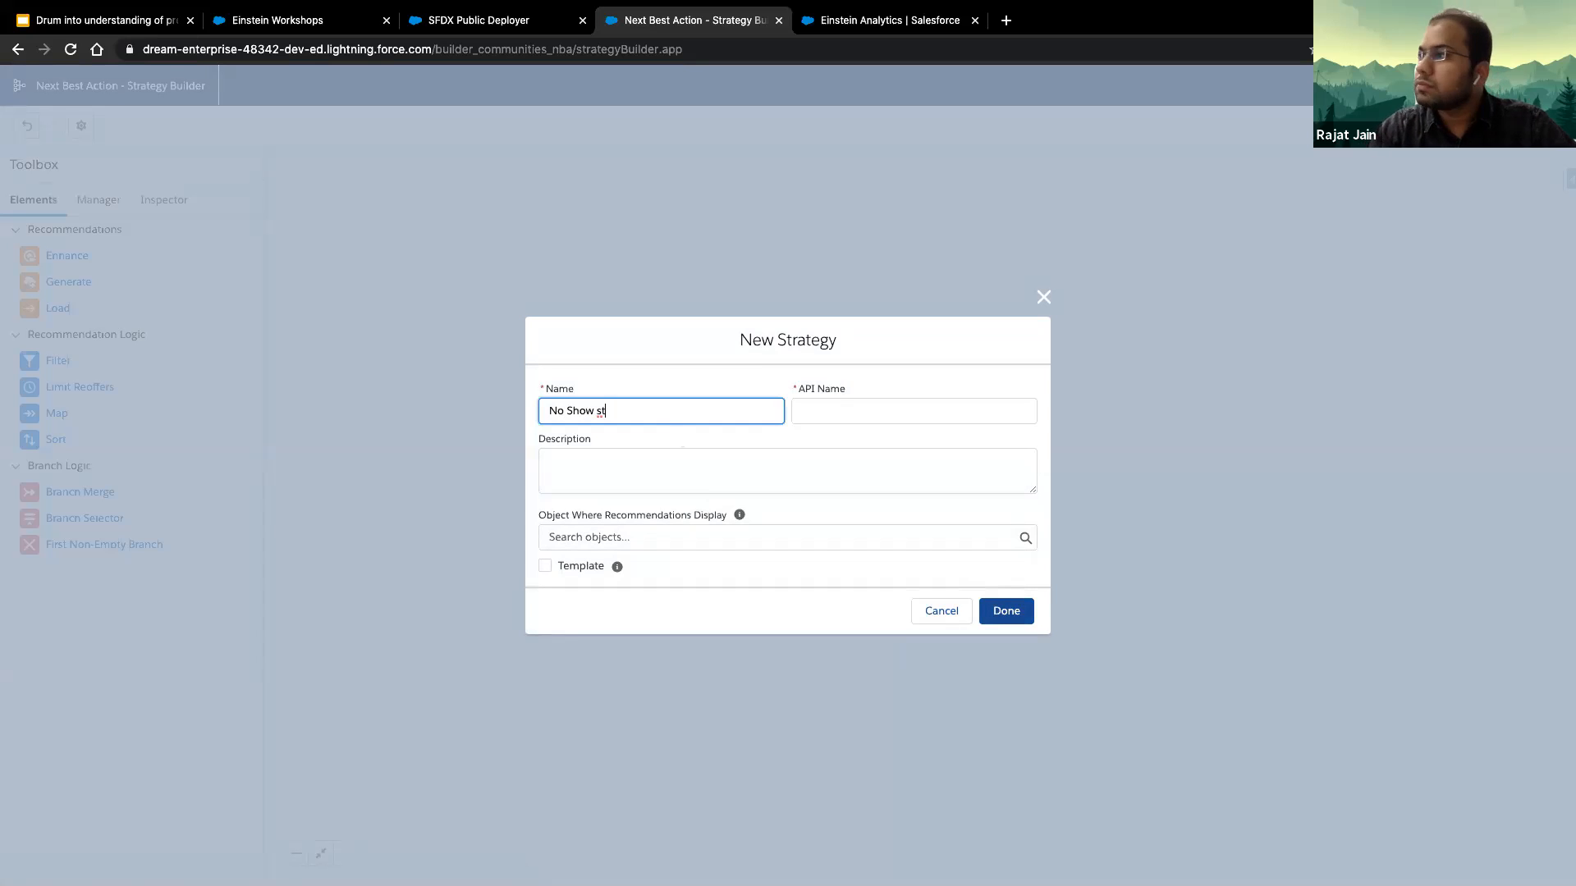
key("BackSpace")
key("BackSpace")
type("S")
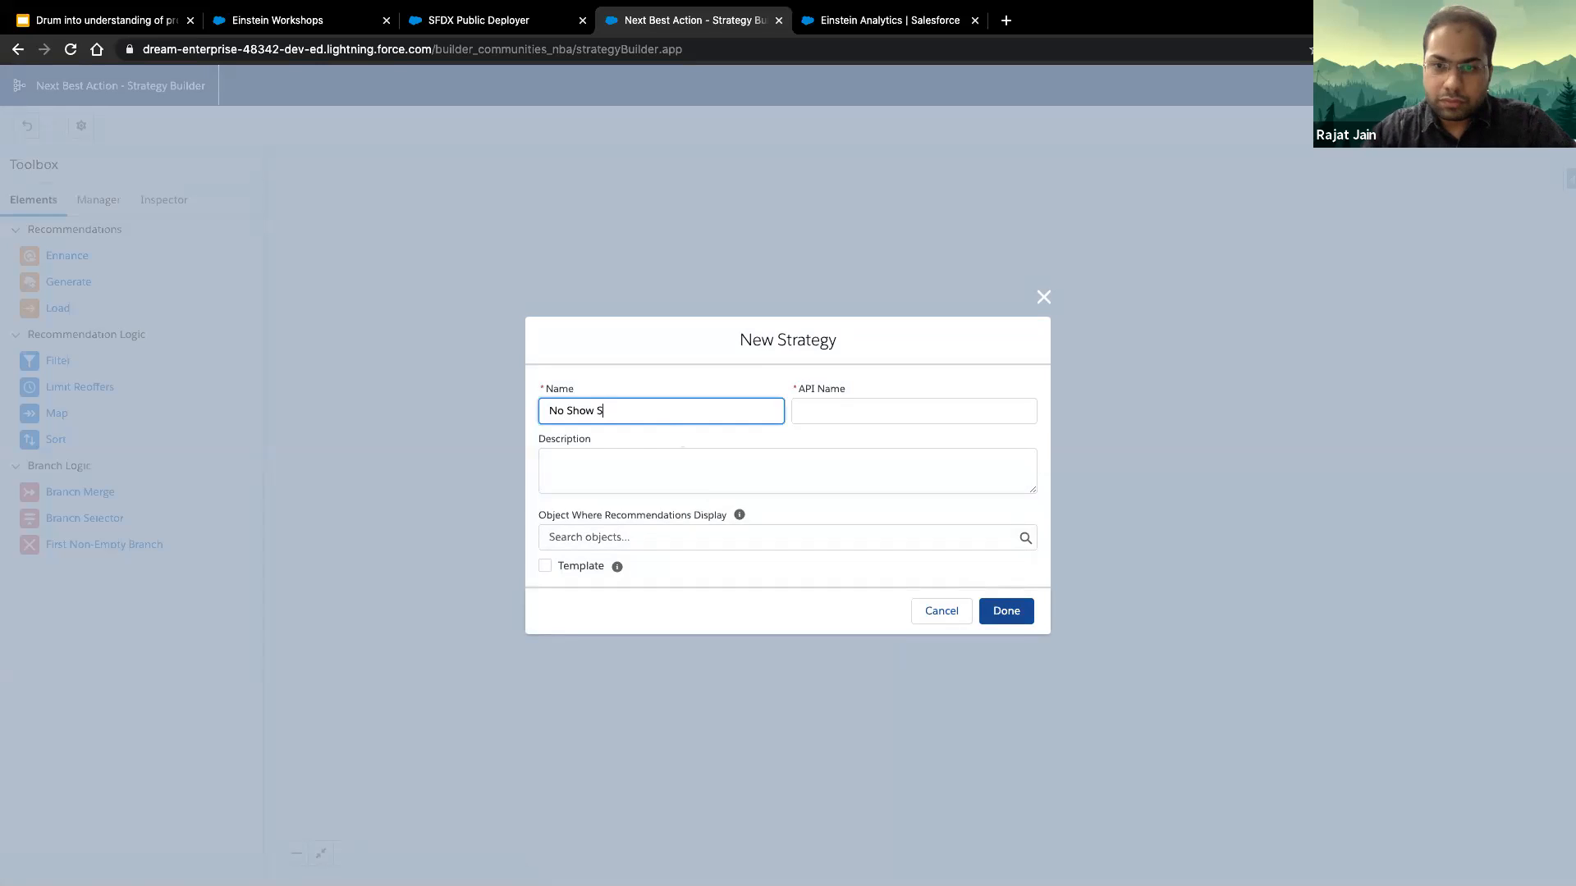
type("tra")
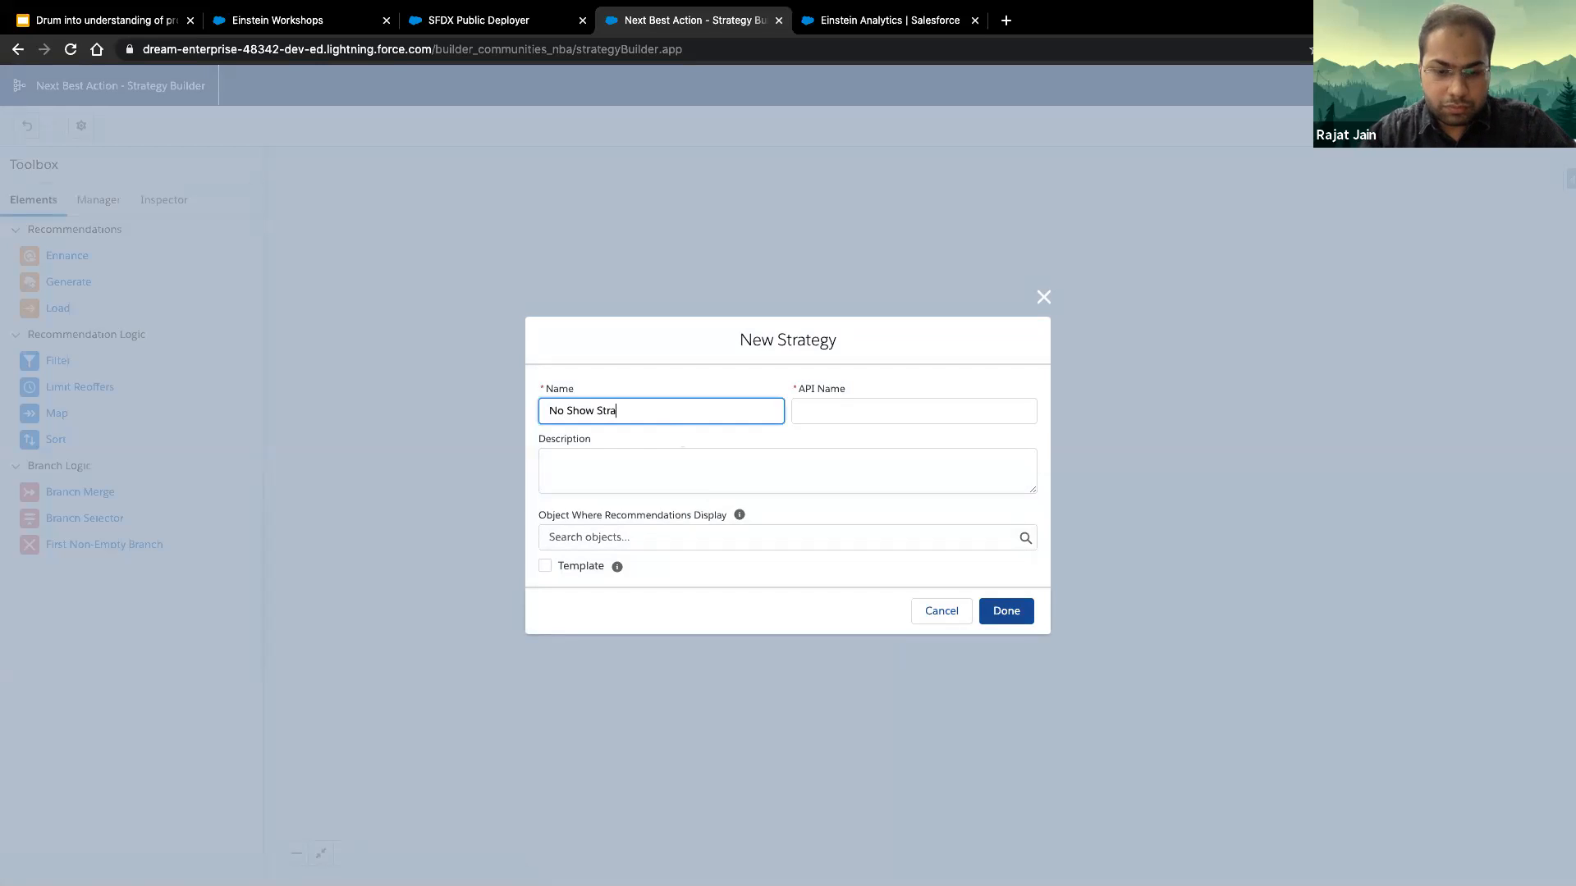
type("tegy")
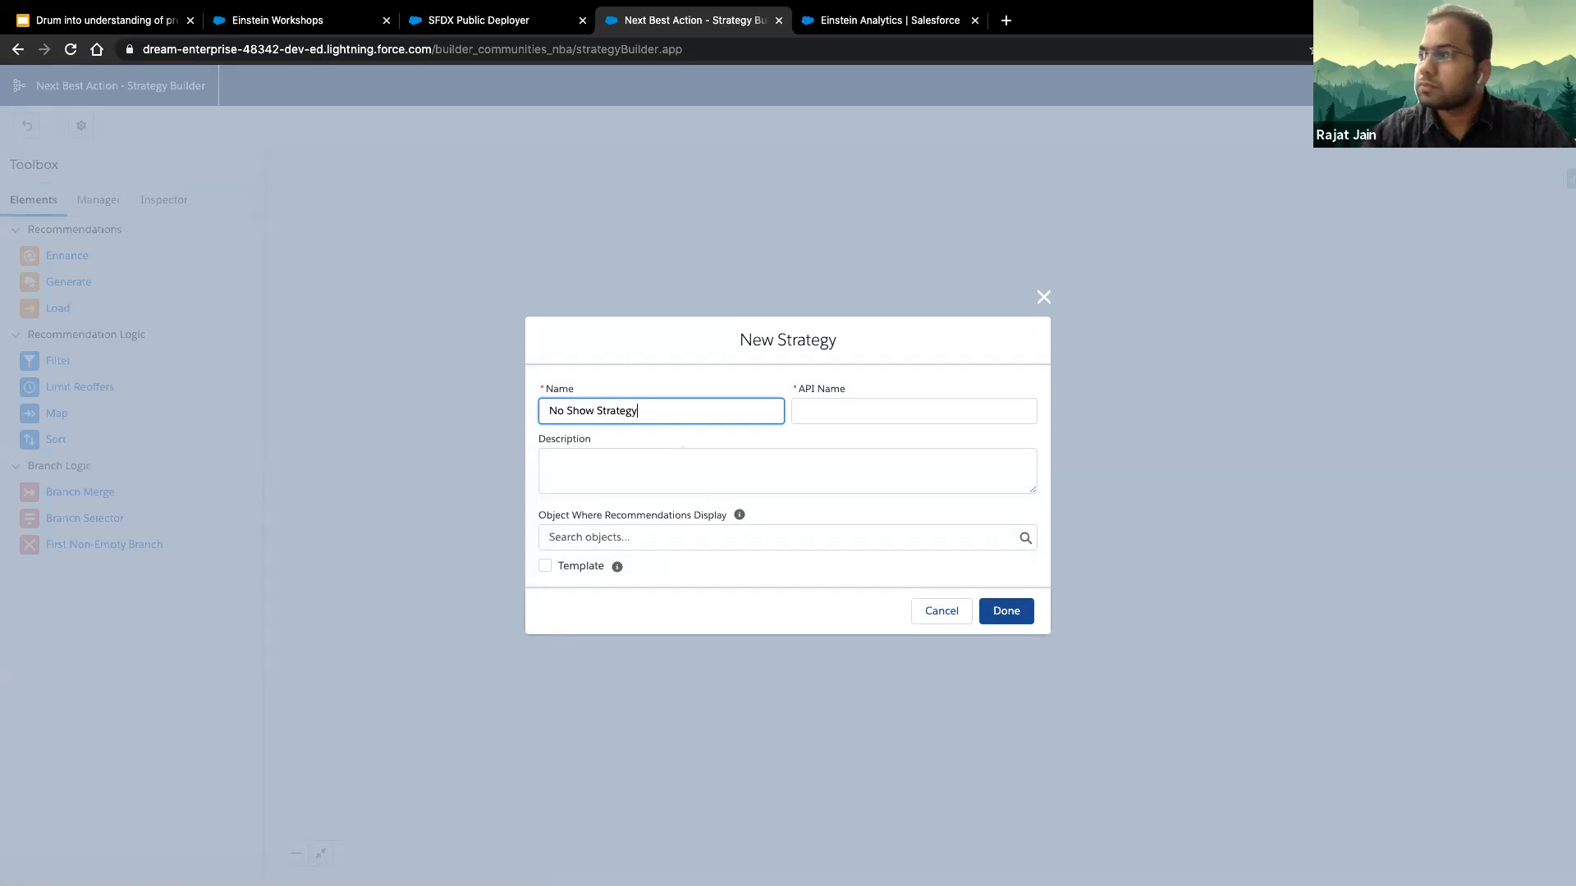
key("Tab")
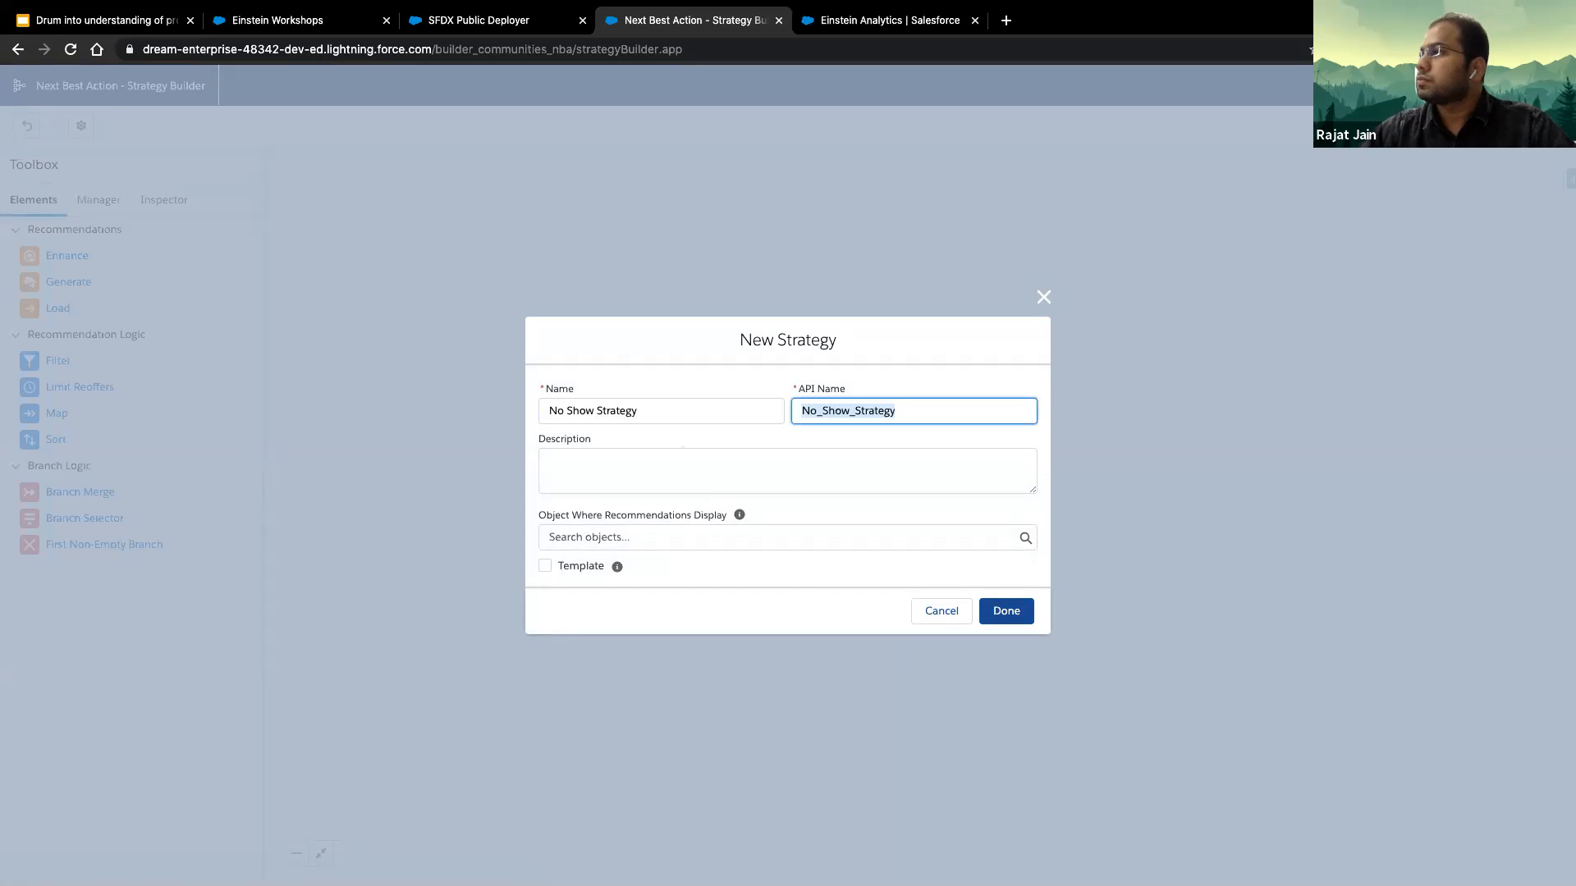
- Set Medical Appointment 2 as the object where recommendations display and create the strategy
left_click(673, 540)
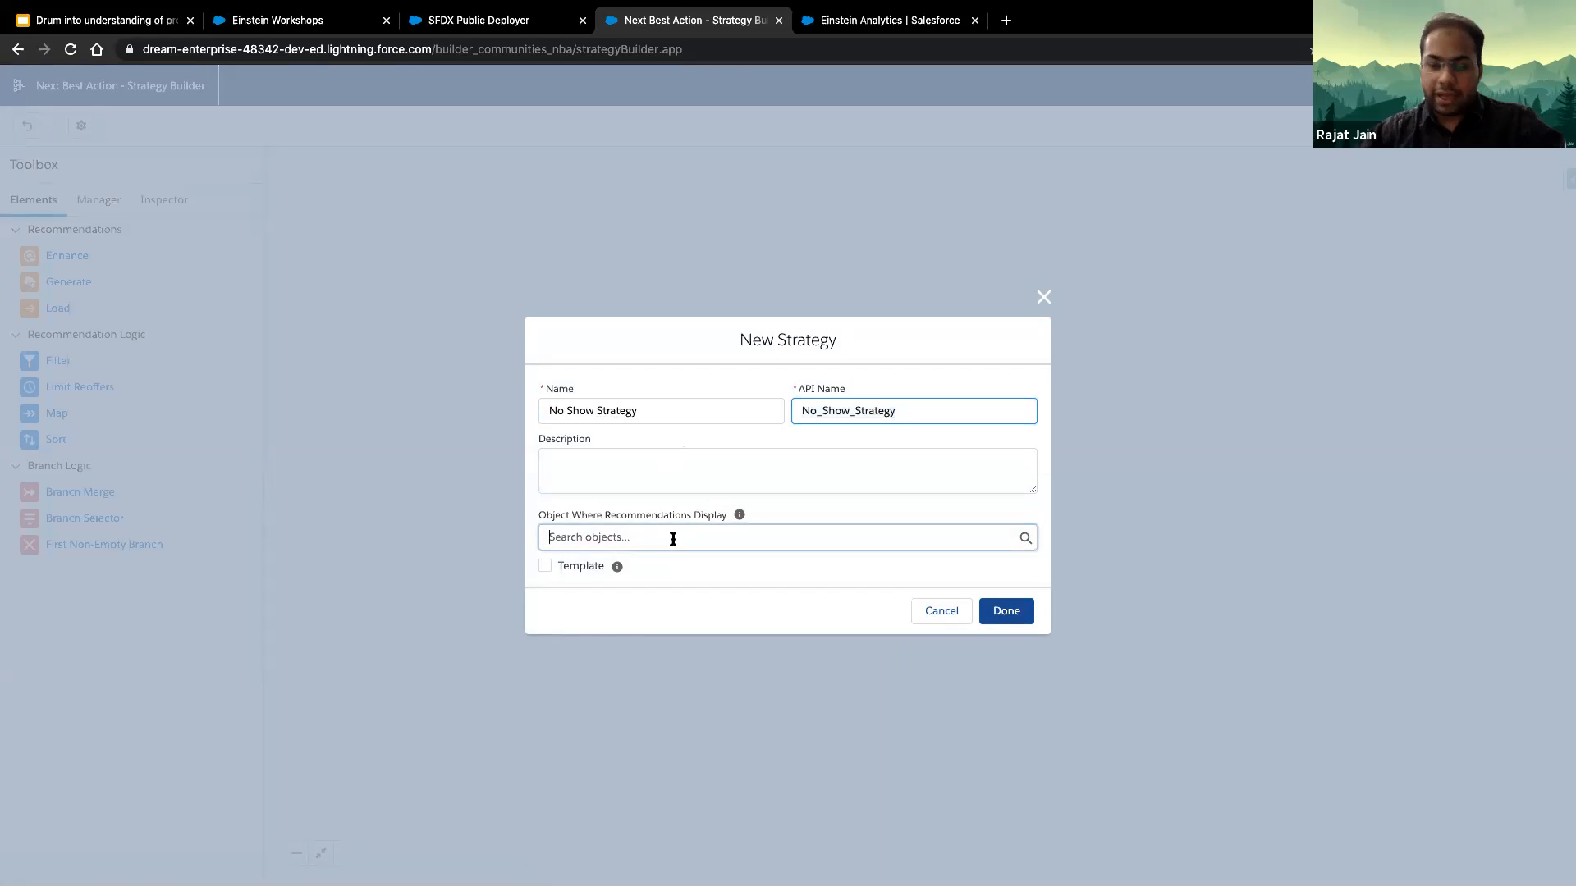
type("medi")
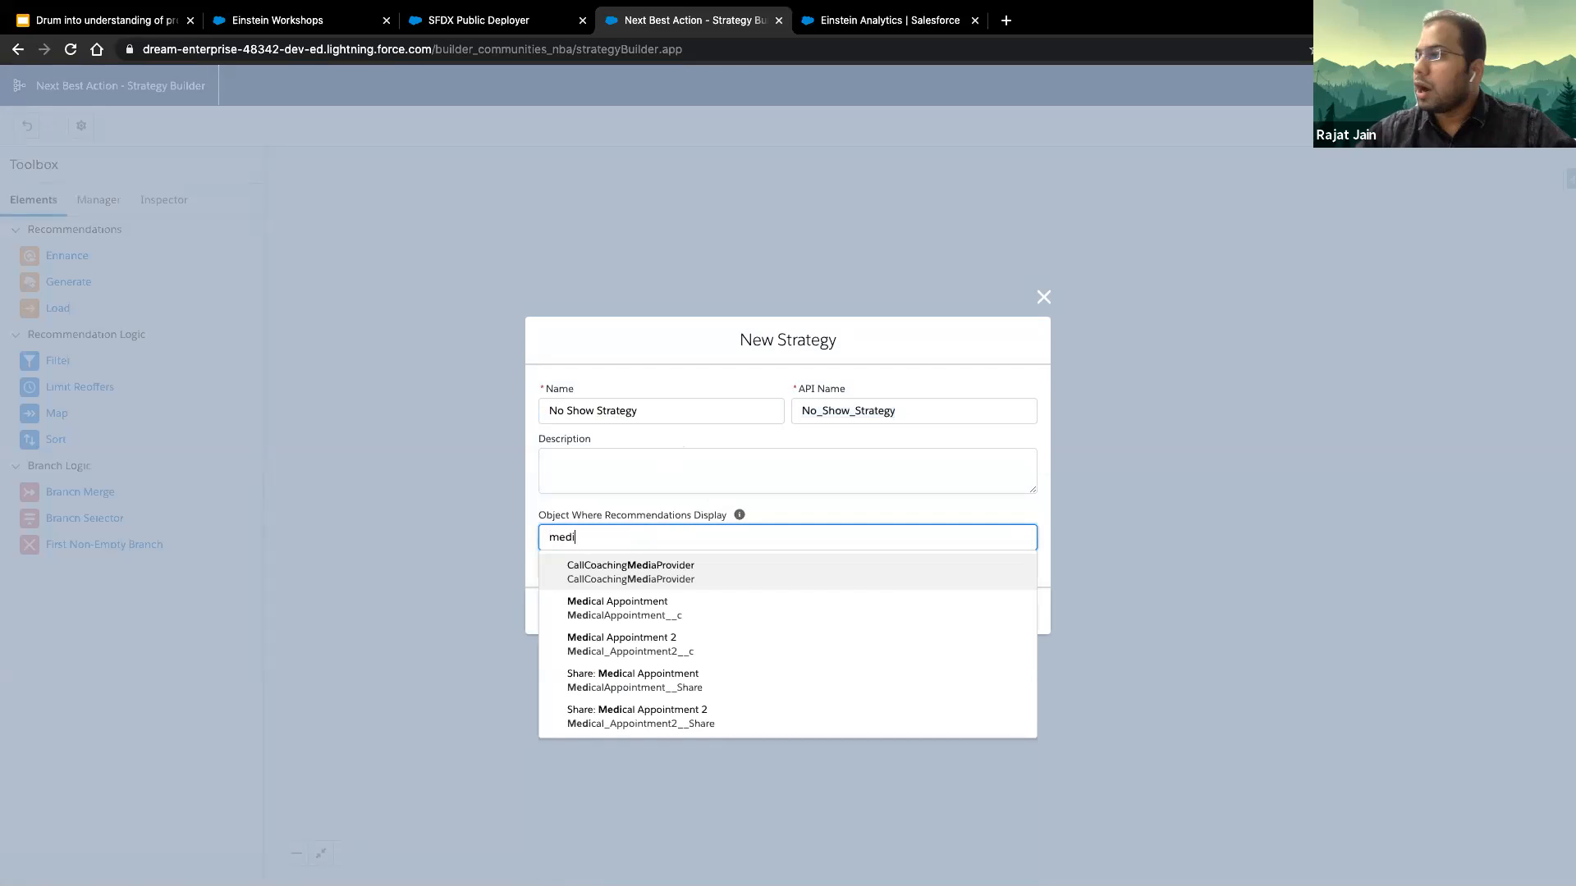
left_click(712, 648)
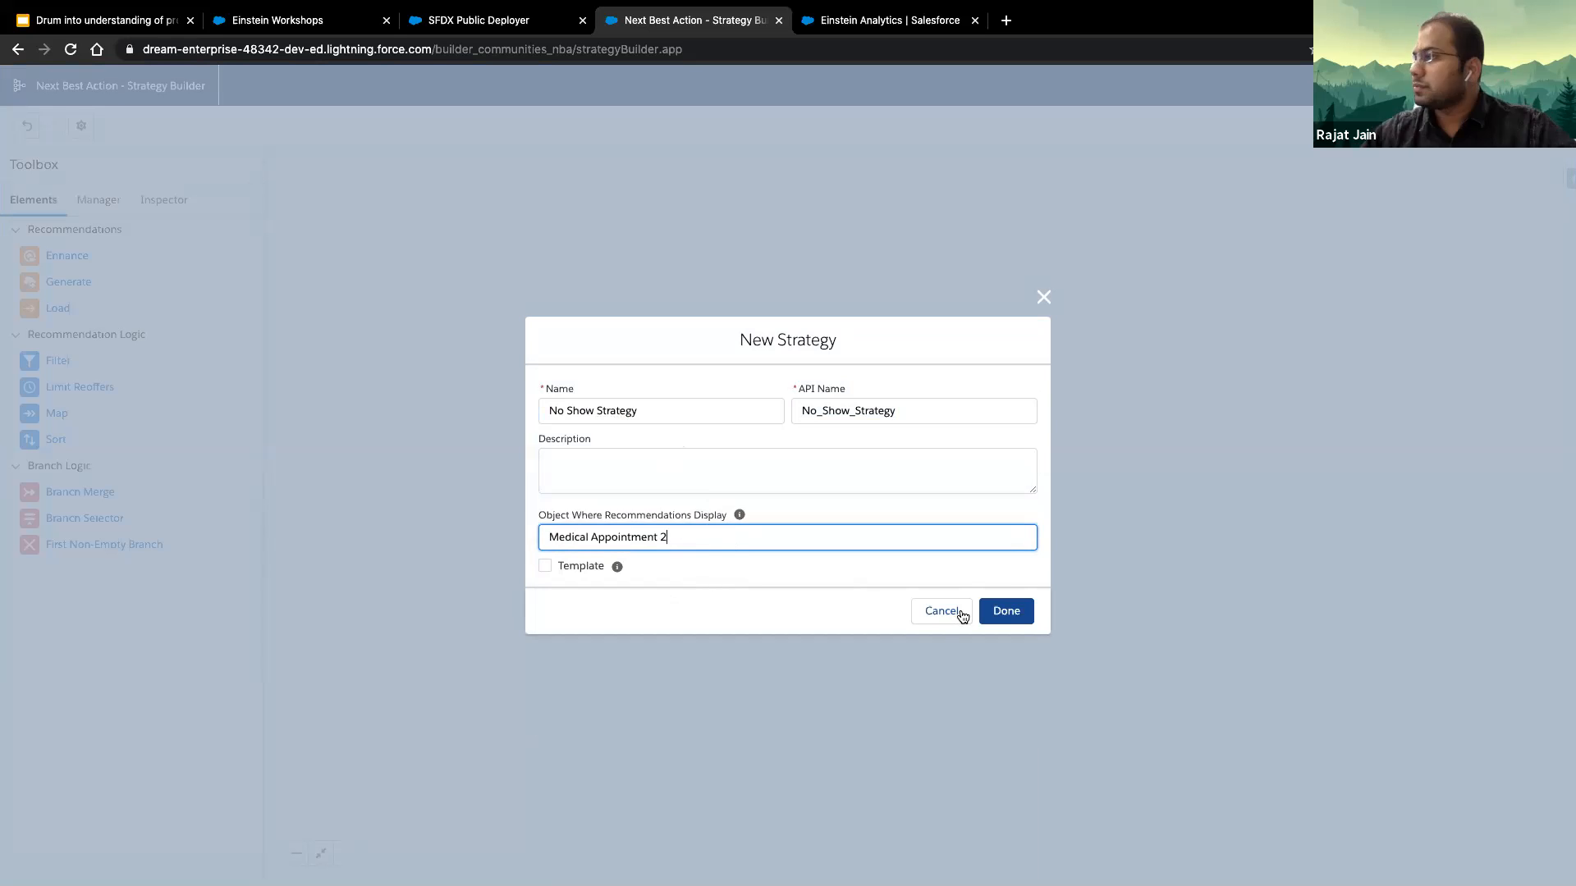
left_click(1008, 611)
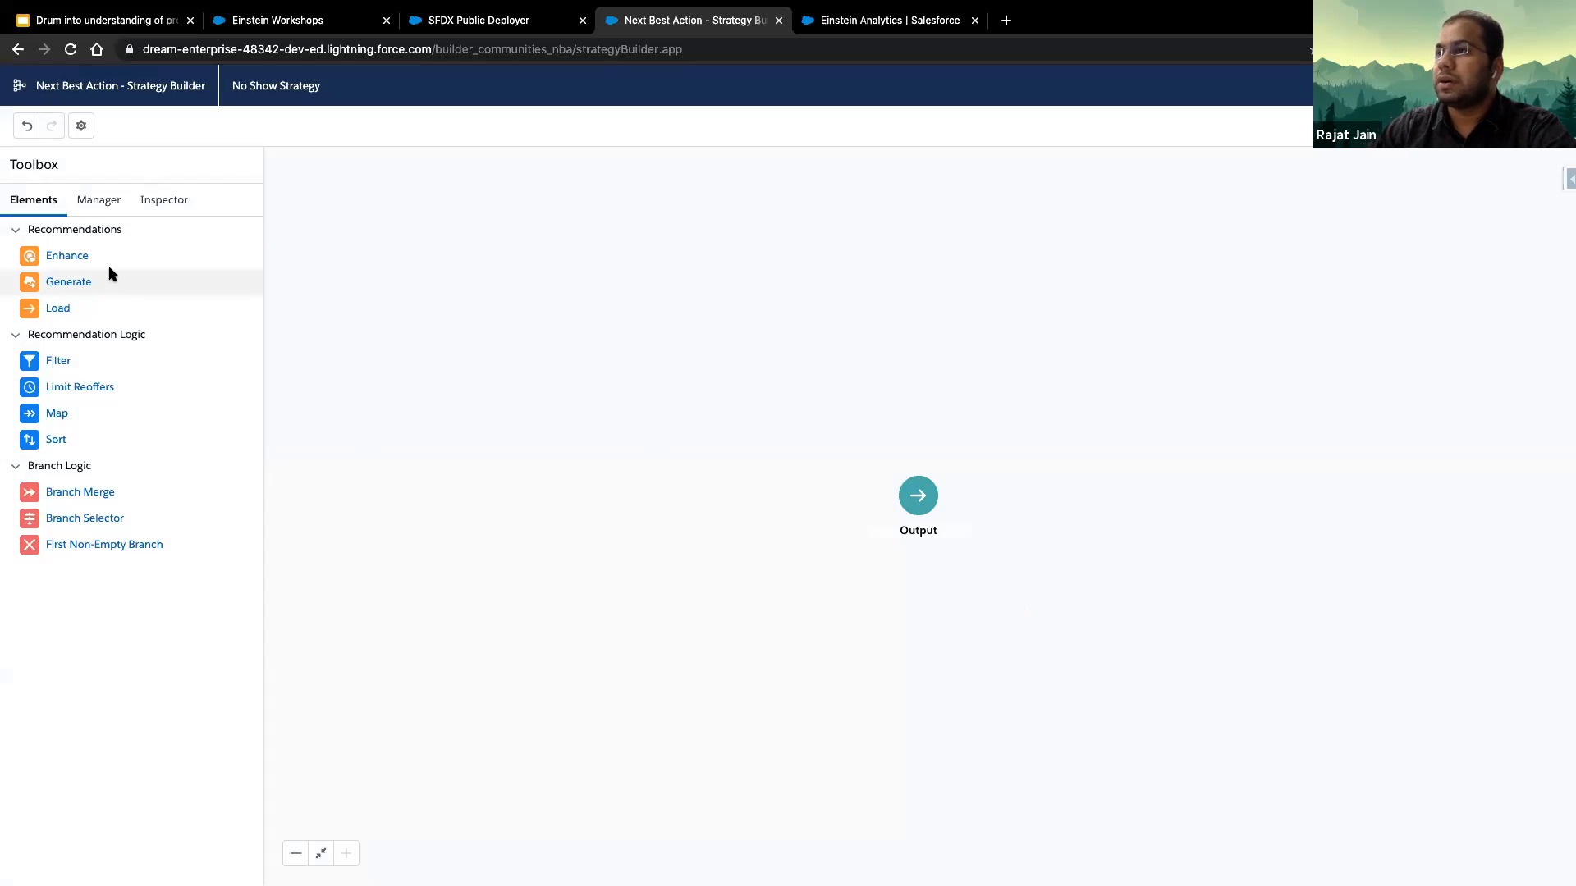
- Add a Load element labelled Call Patient that filters recommendations to those whose Description contains Call
left_click_drag(52, 311, 648, 453)
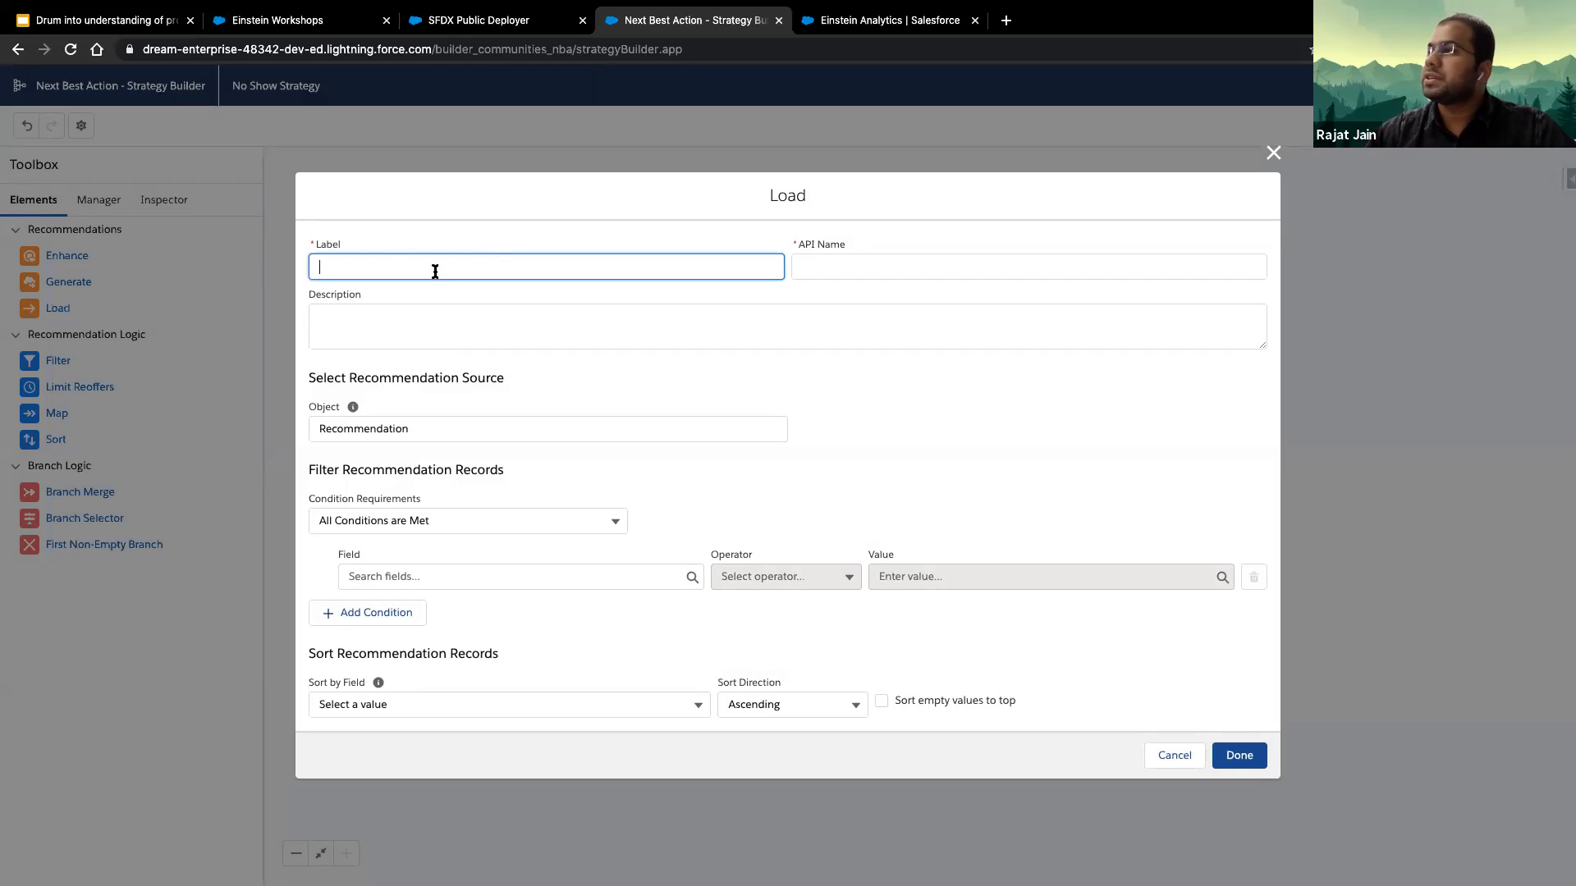
type("Call Patient")
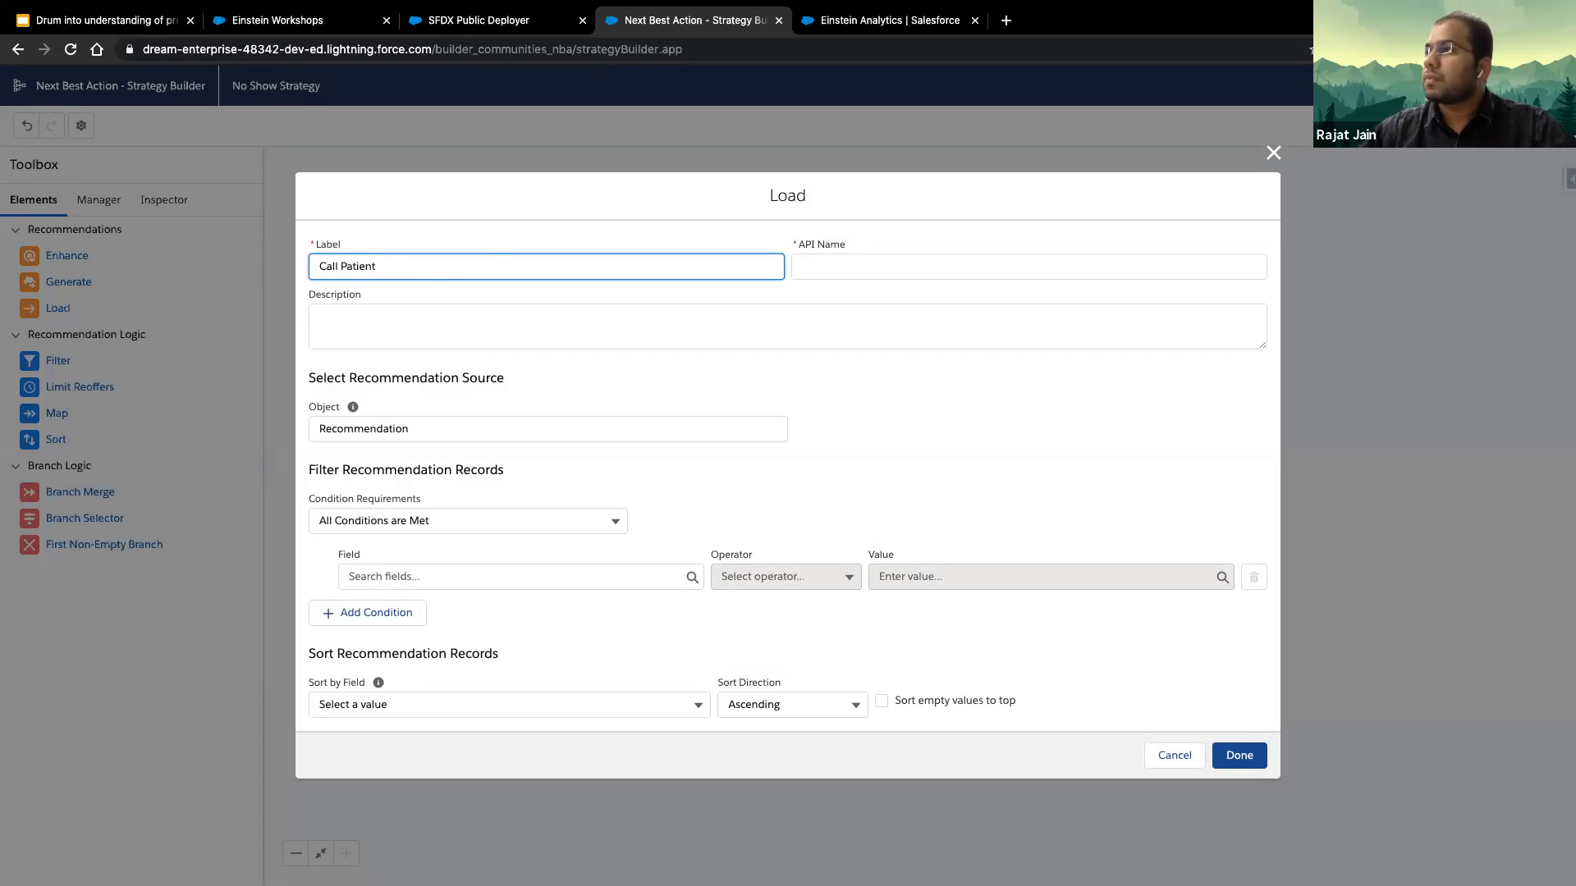
key("Tab")
left_click(445, 577)
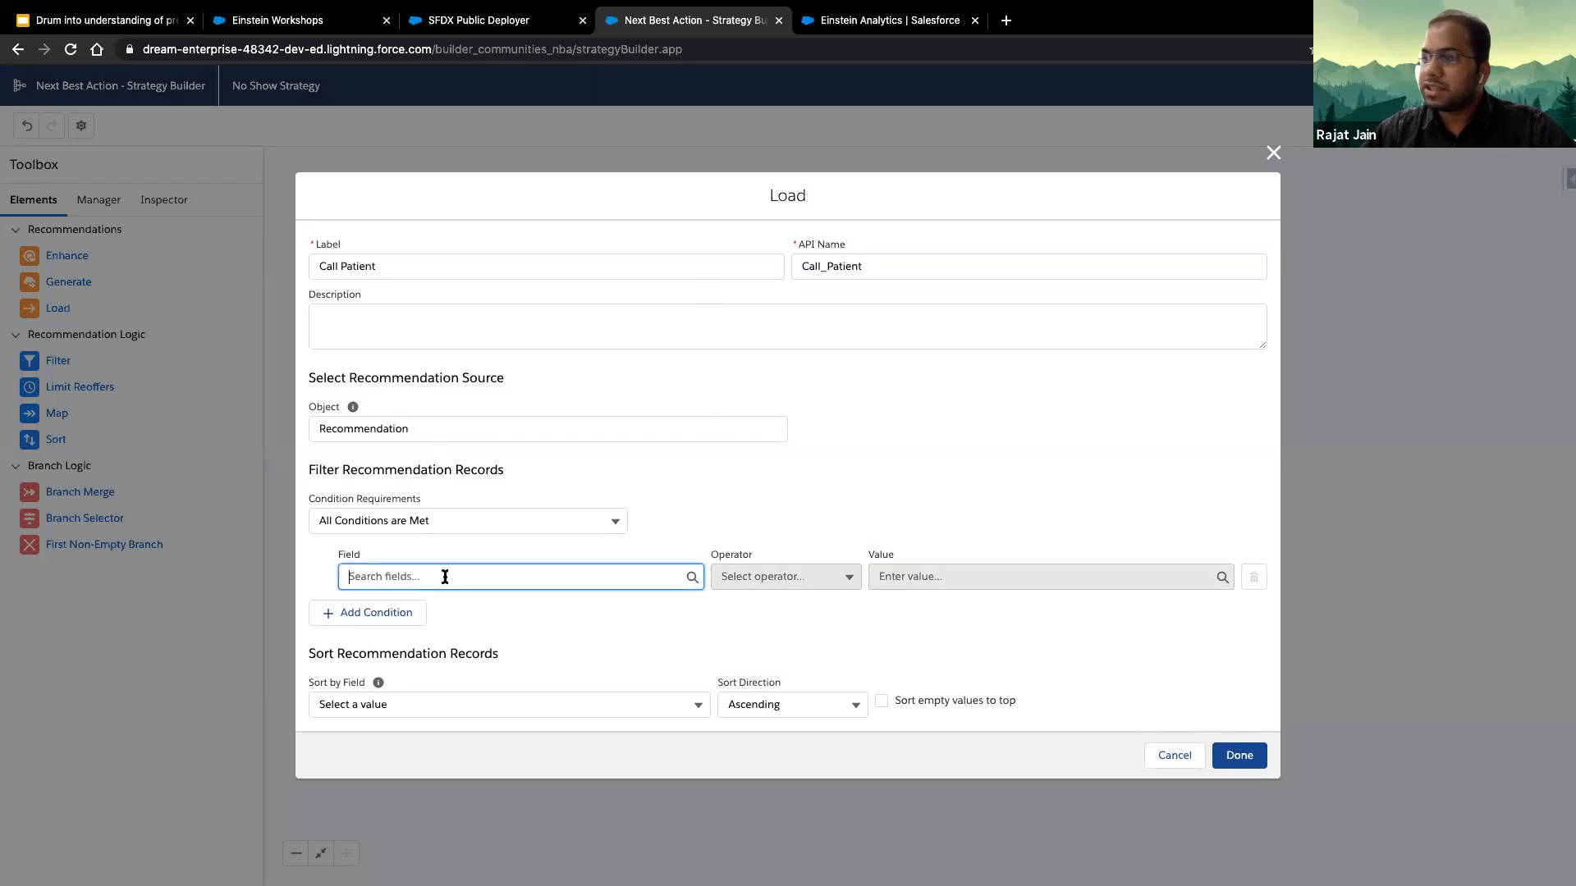
type("desc")
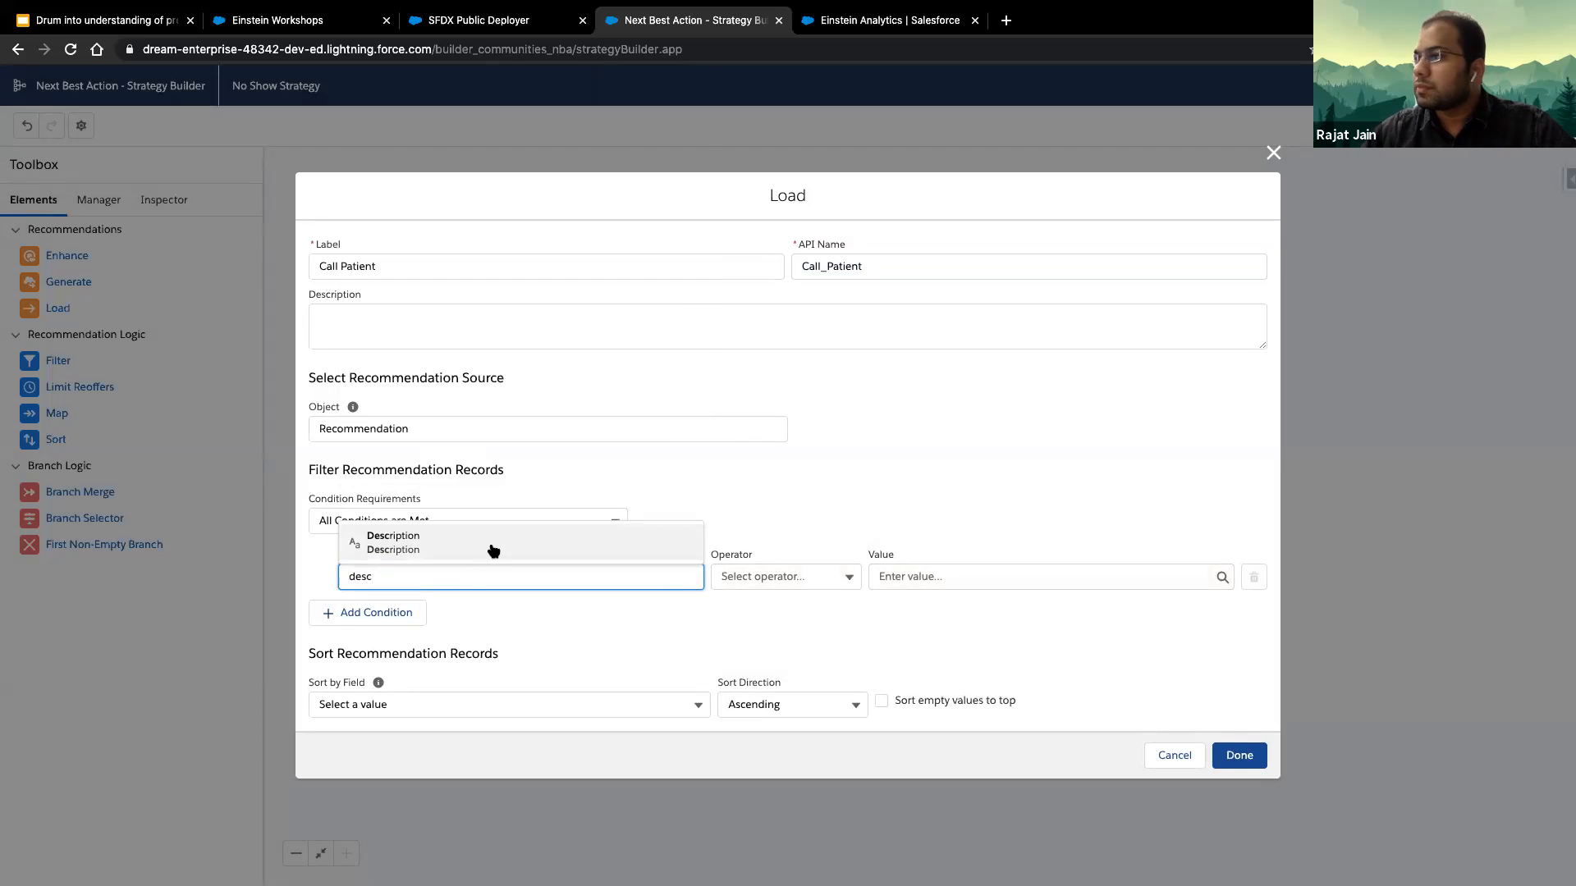
left_click(493, 548)
left_click(812, 579)
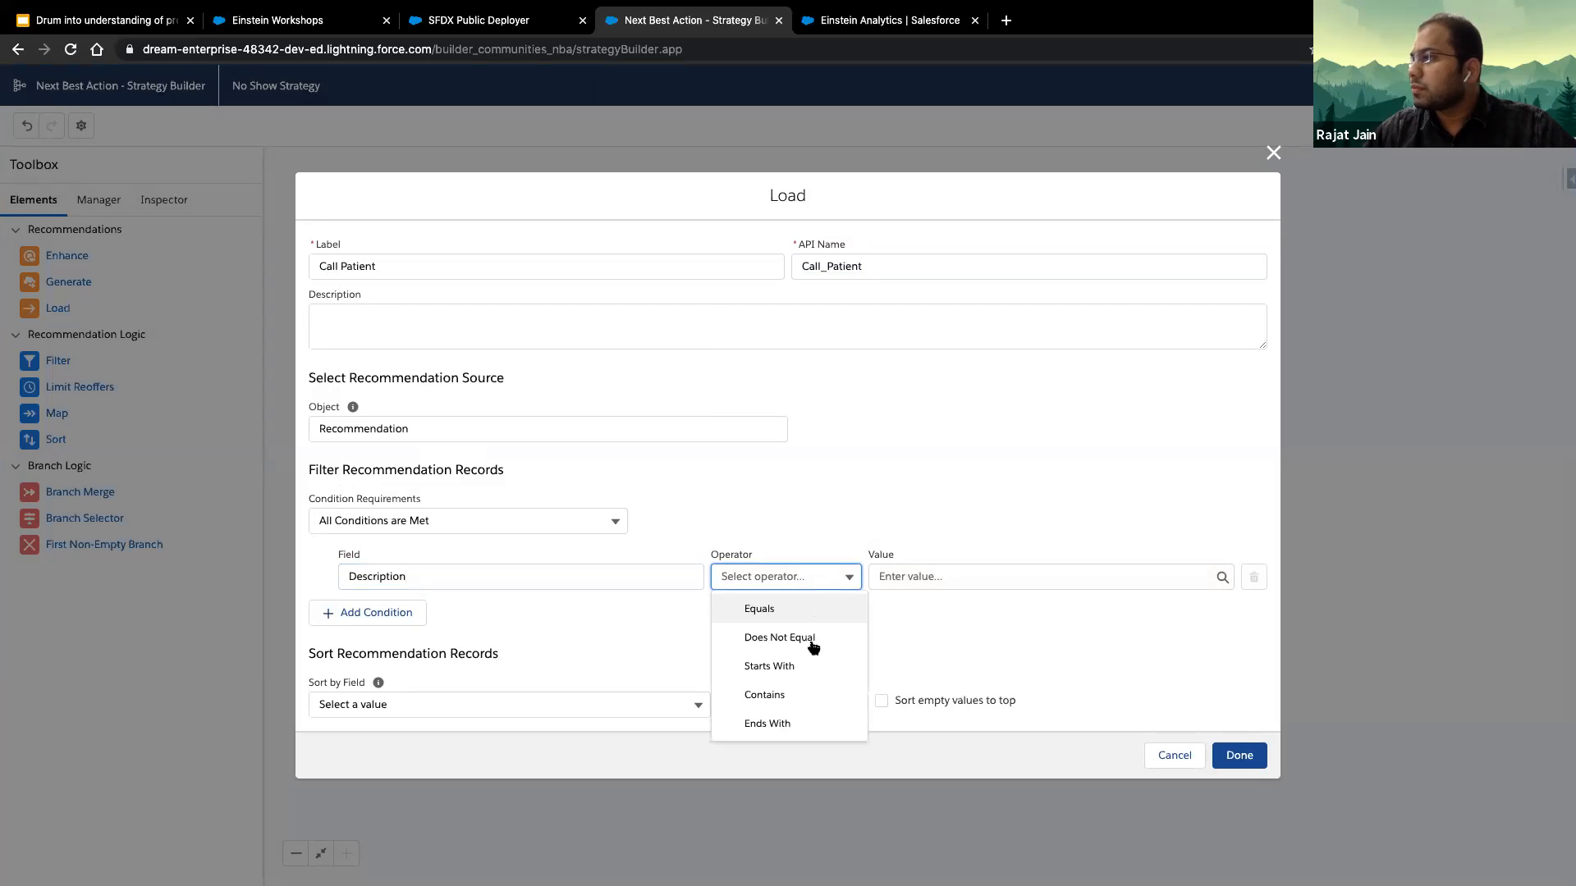
left_click(811, 693)
left_click(898, 576)
type("Call")
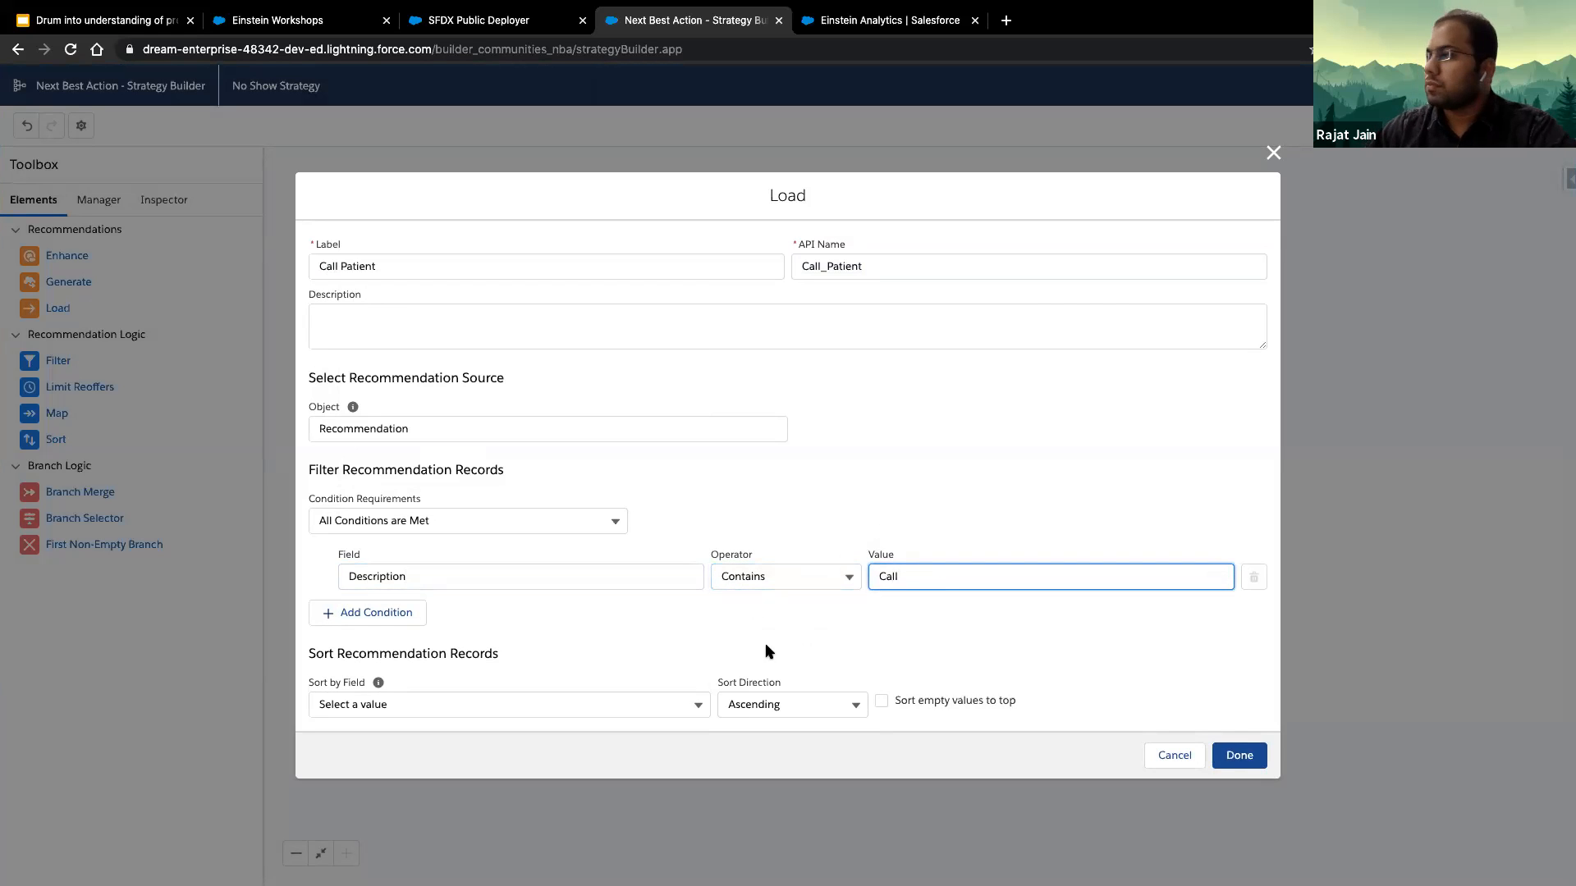
left_click(1241, 756)
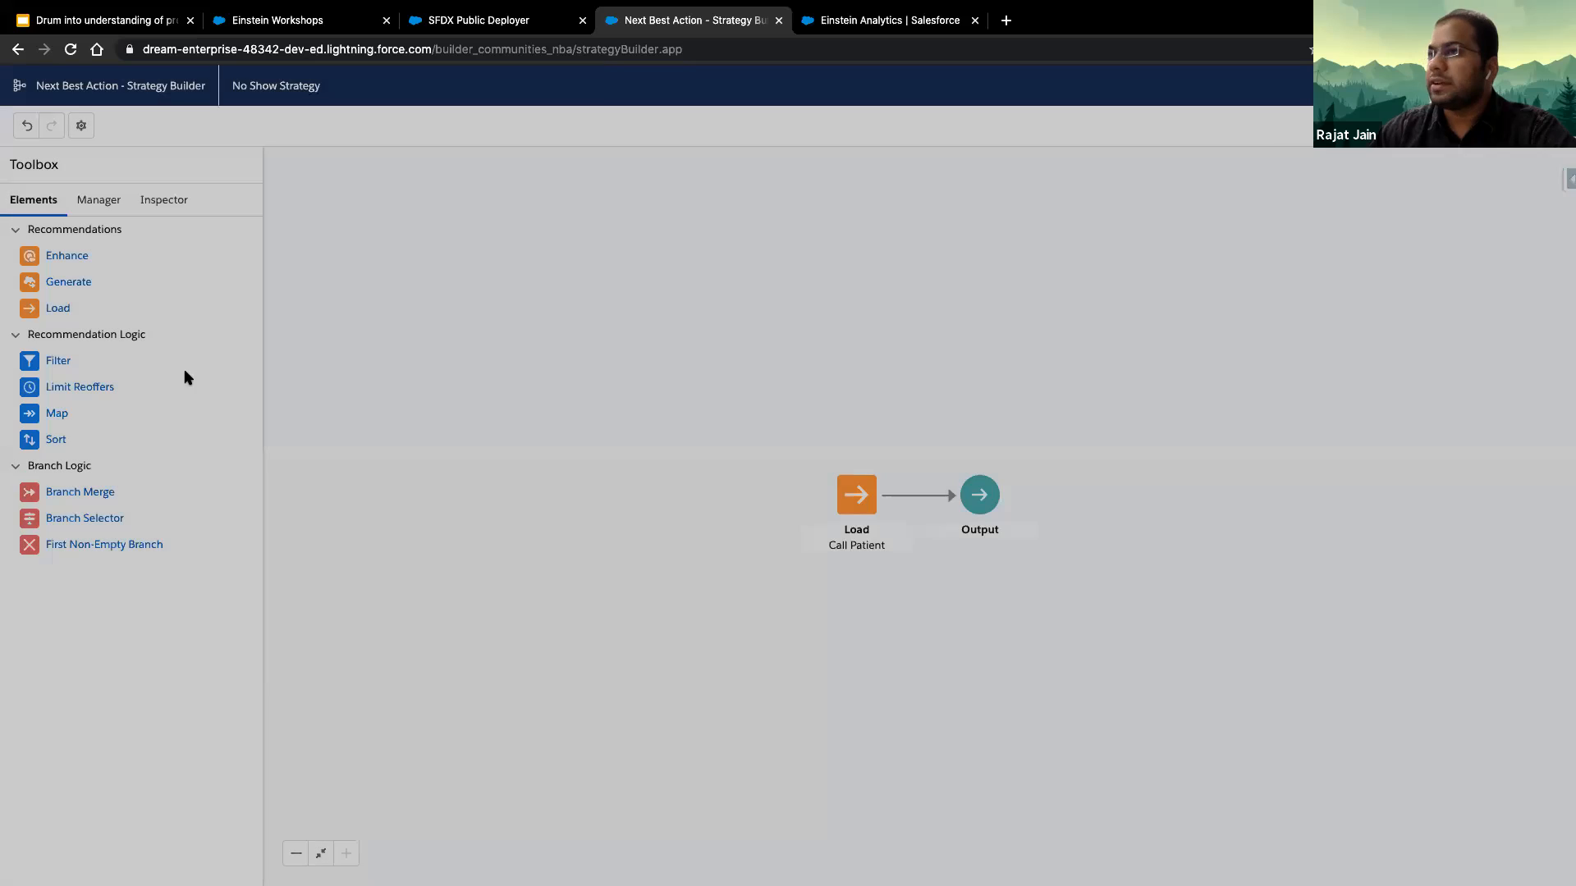
- Add a second Load element to the strategy below Call Patient and label it SMS Patient
left_click_drag(74, 309, 844, 627)
left_click(419, 263)
type("SMS ")
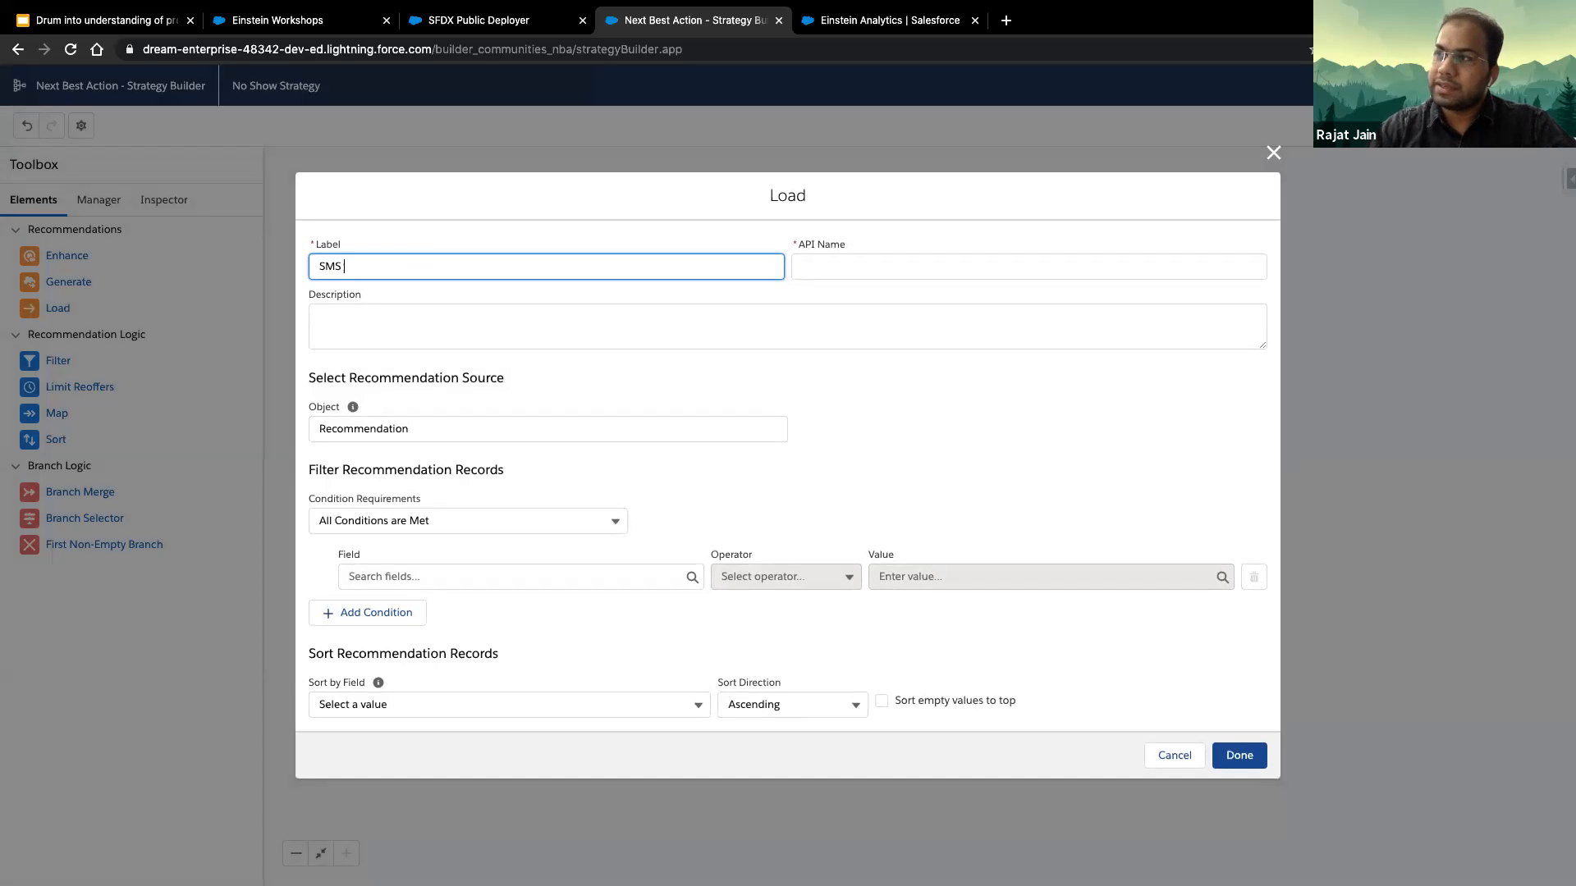
type("Pat")
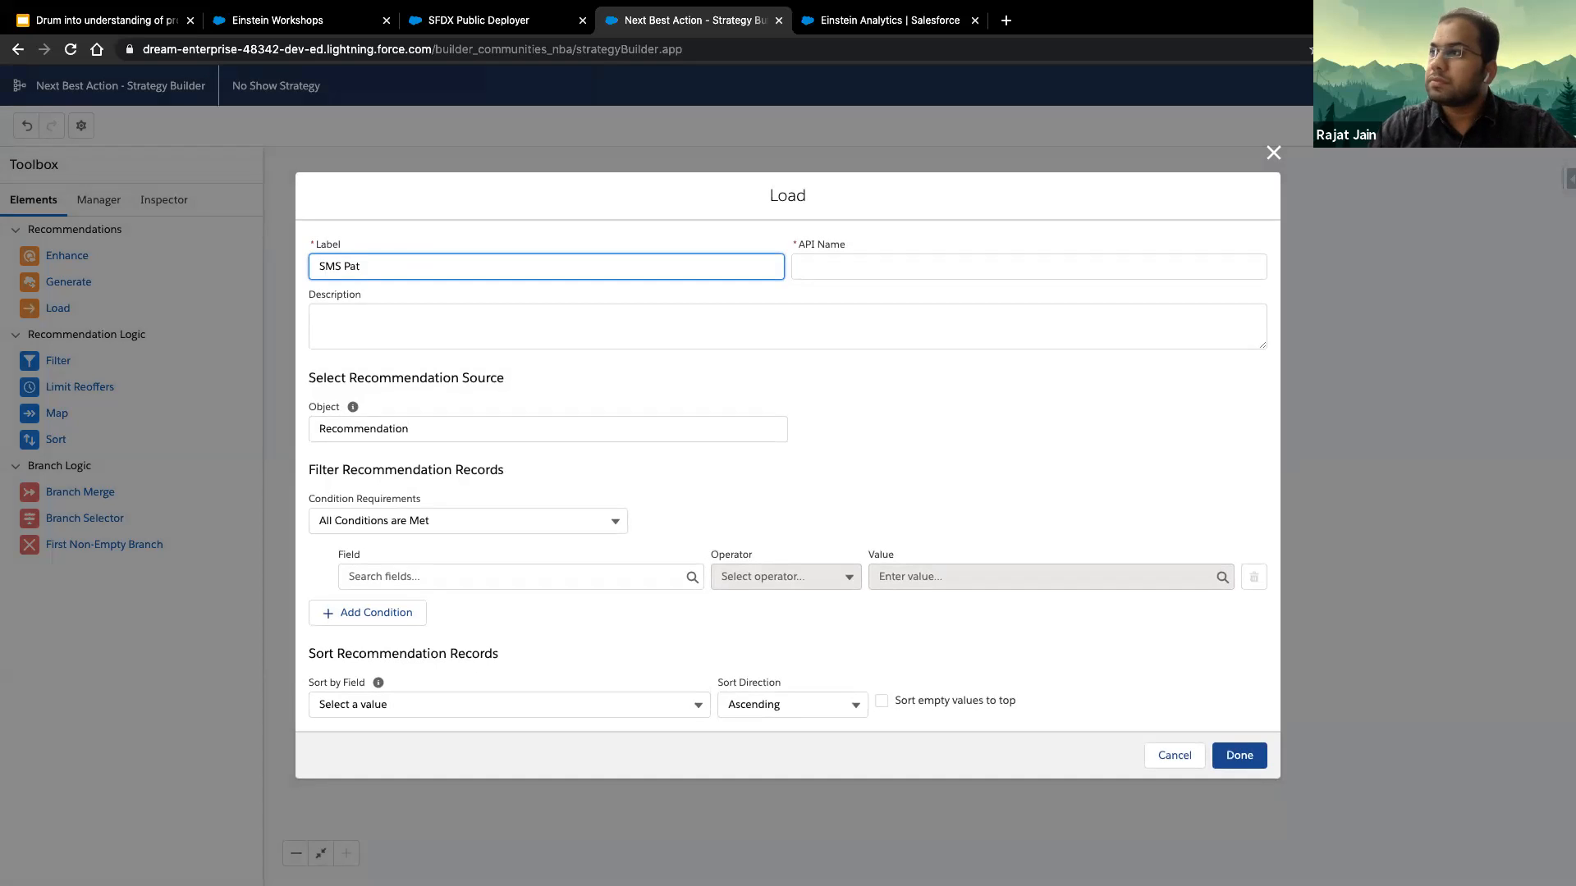
type("ient")
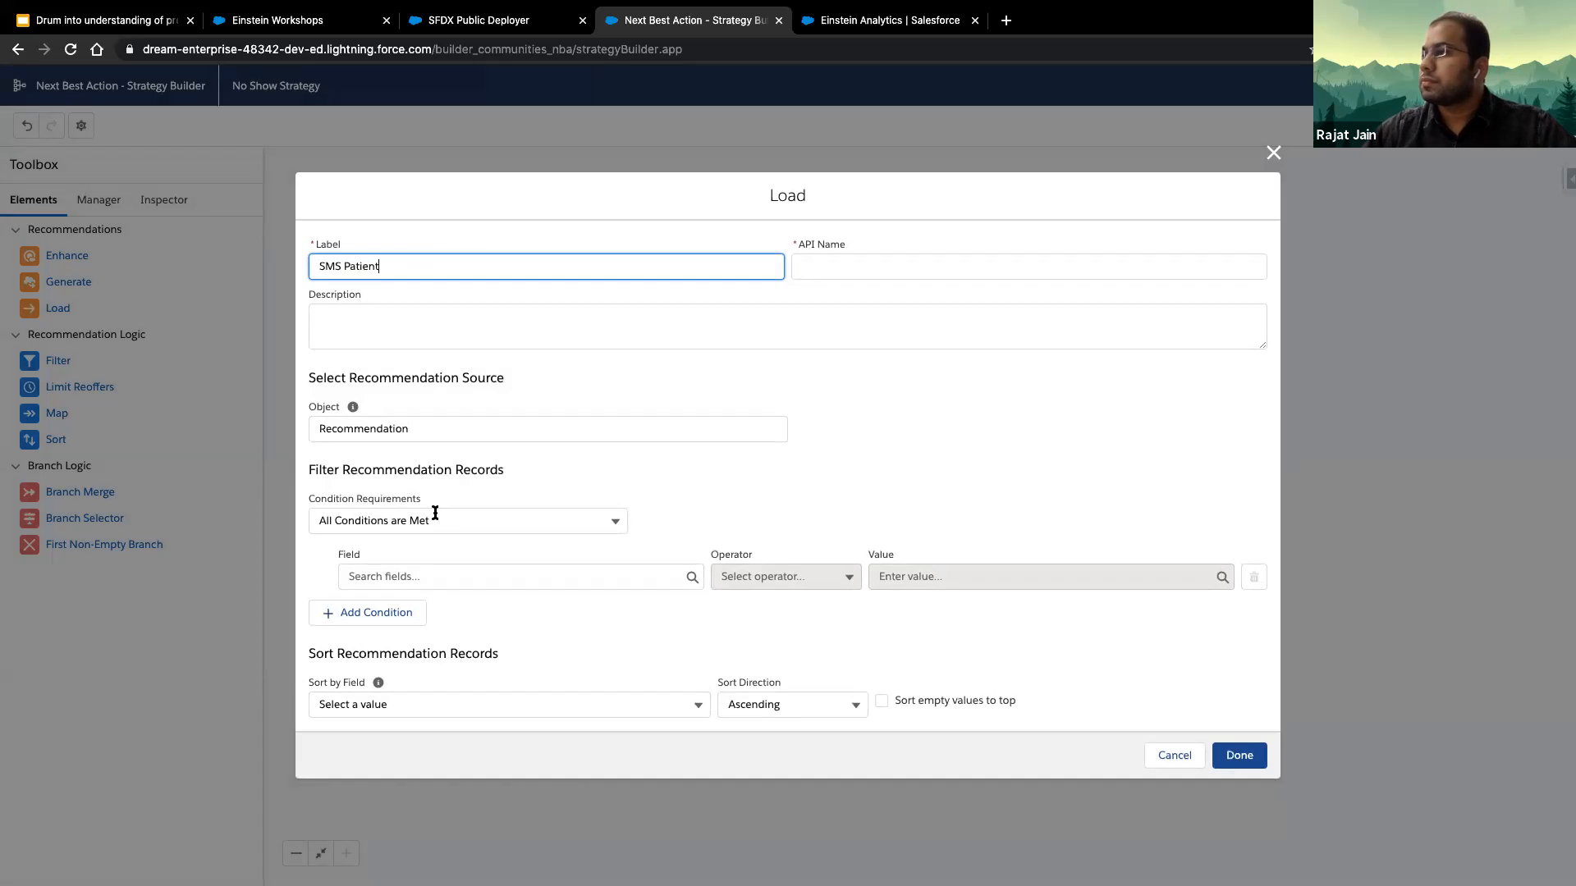
- Filter the SMS Patient element to recommendations whose Description contains SMS and save the element
left_click(457, 578)
type("descri")
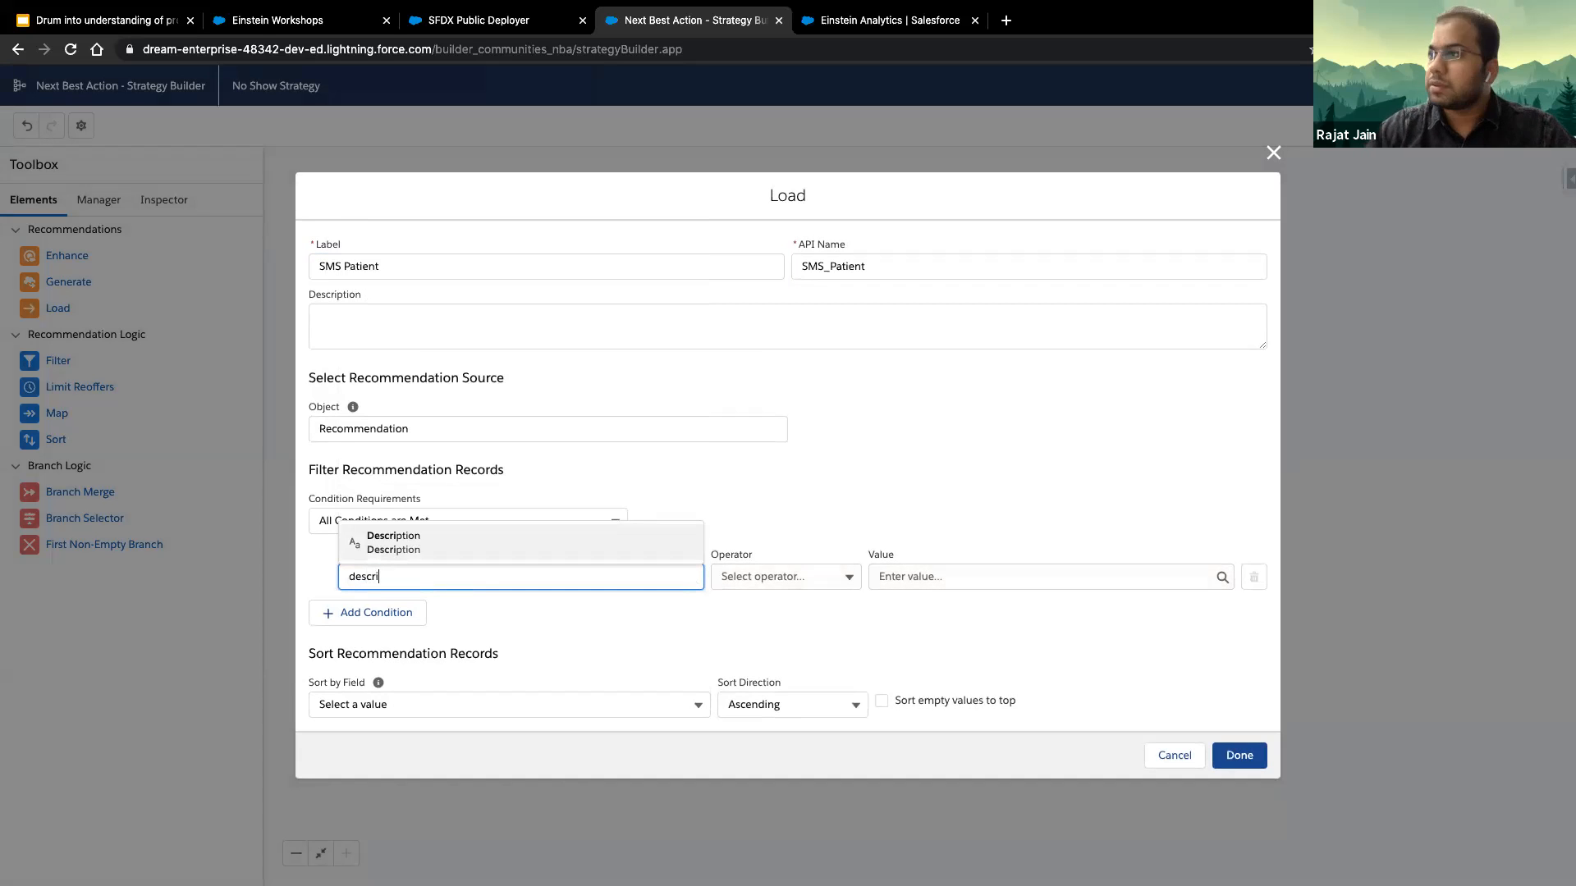
key("Return")
key("Tab")
key("Down")
key("Down")
key("Down")
key("Down")
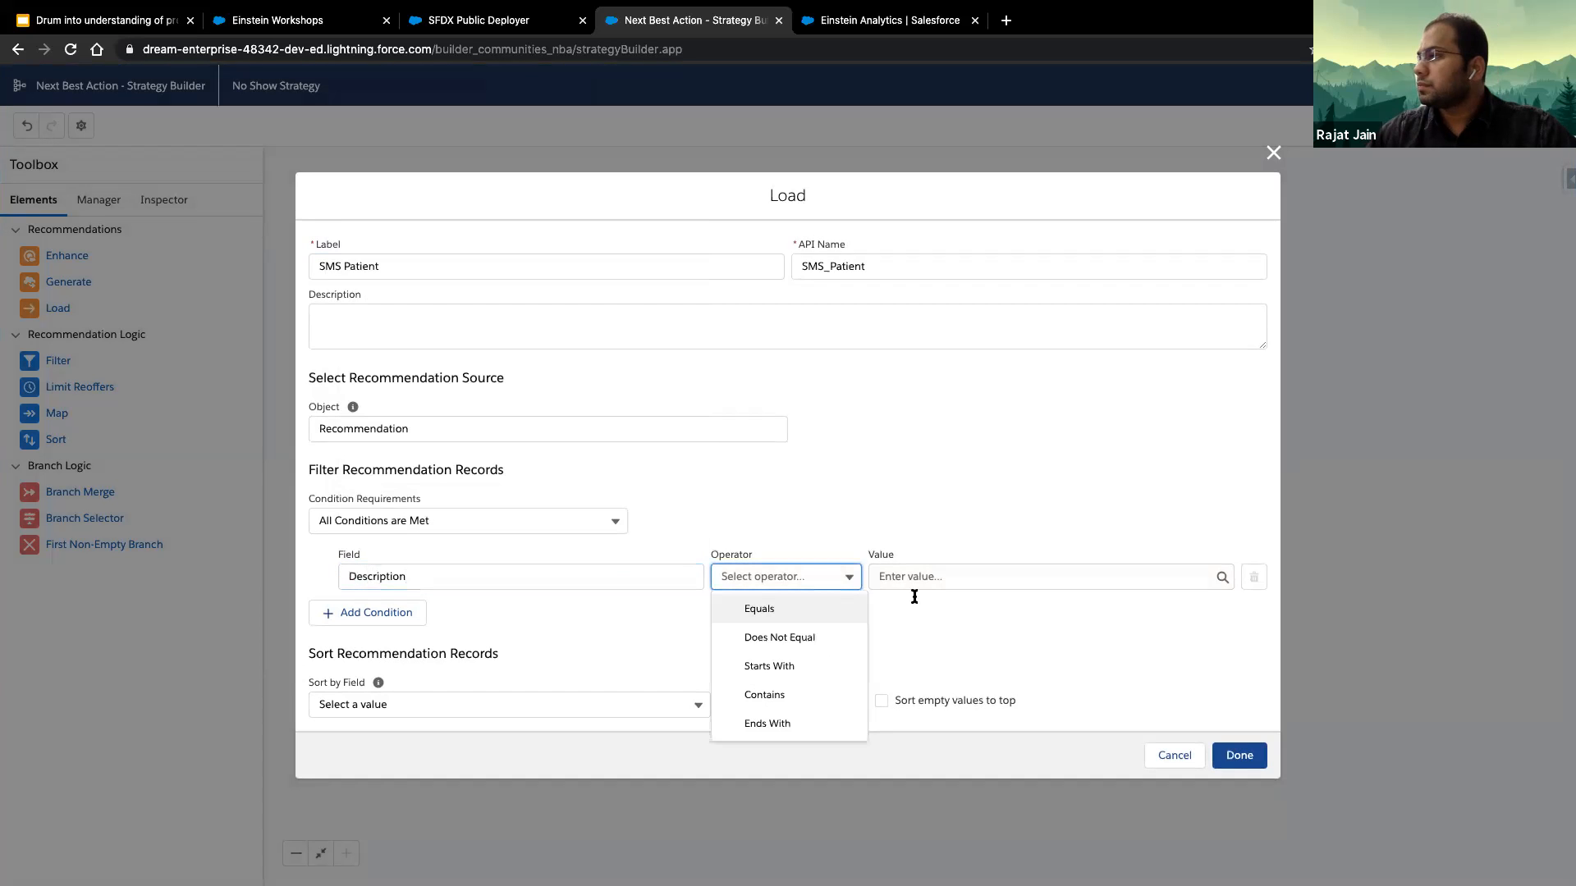
key("Return")
key("Tab")
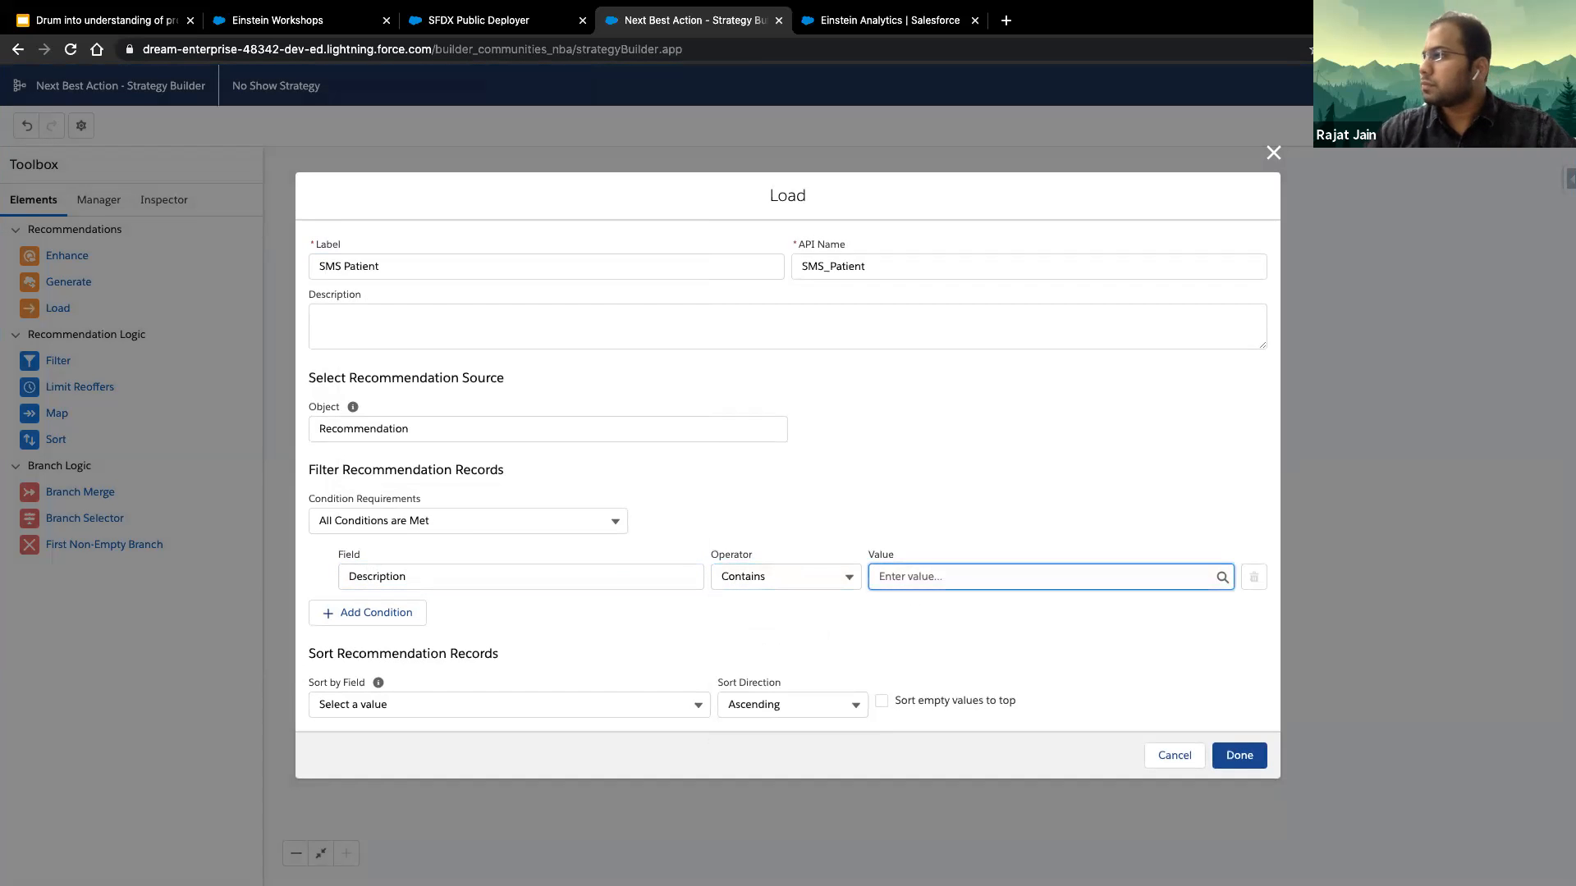
type("SMS")
left_click(942, 611)
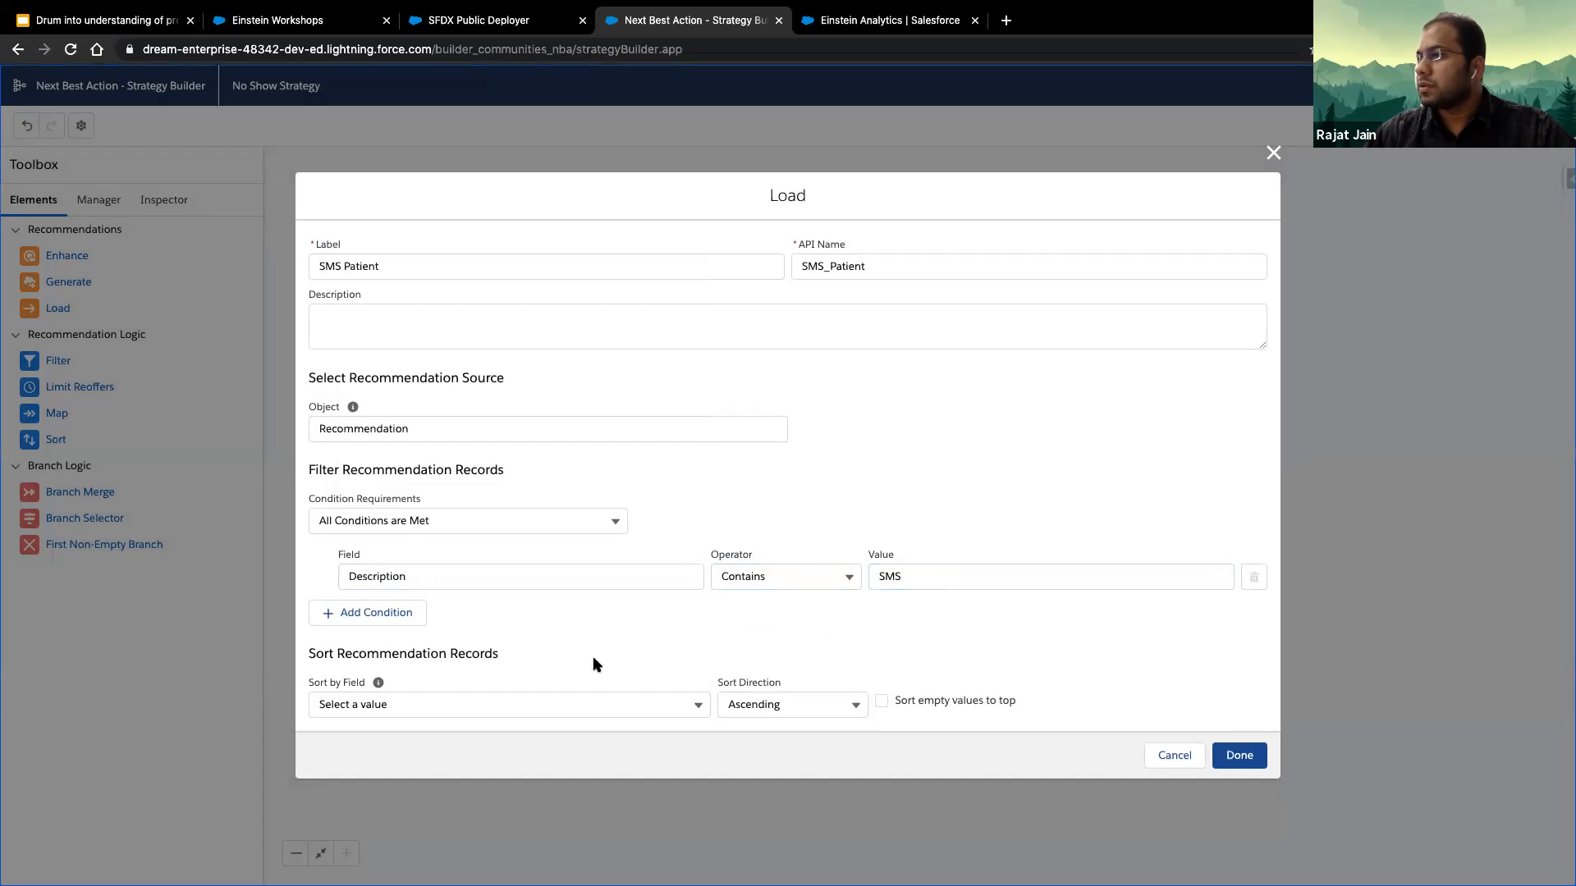
left_click(1244, 756)
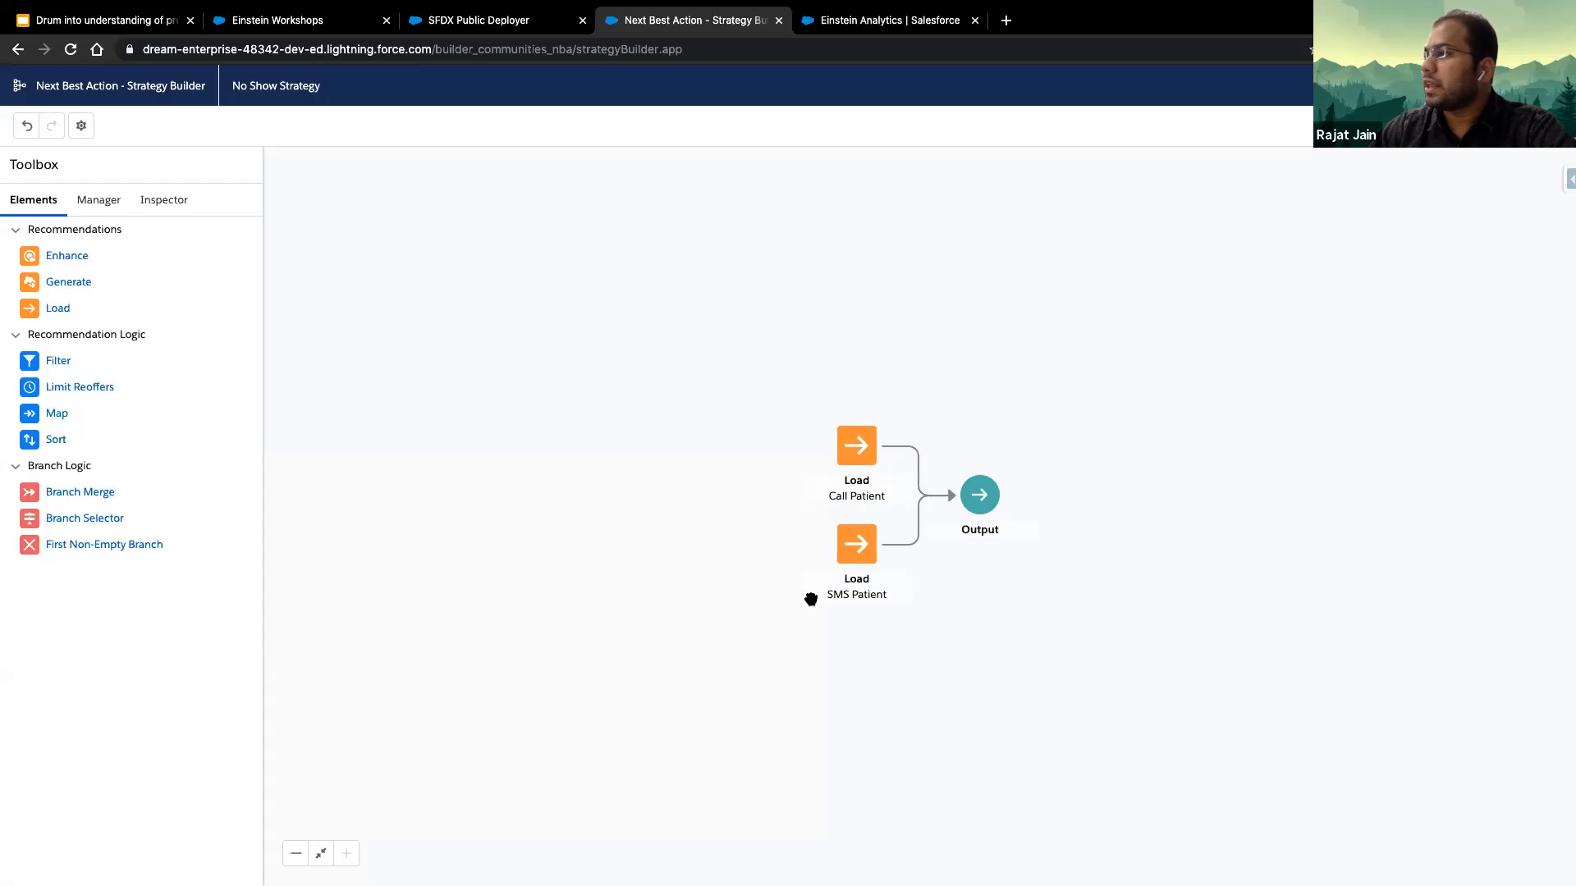
- Review the filter settings of the Call Patient and SMS Patient Load elements, closing each without changes
left_click(860, 447)
double_click(860, 448)
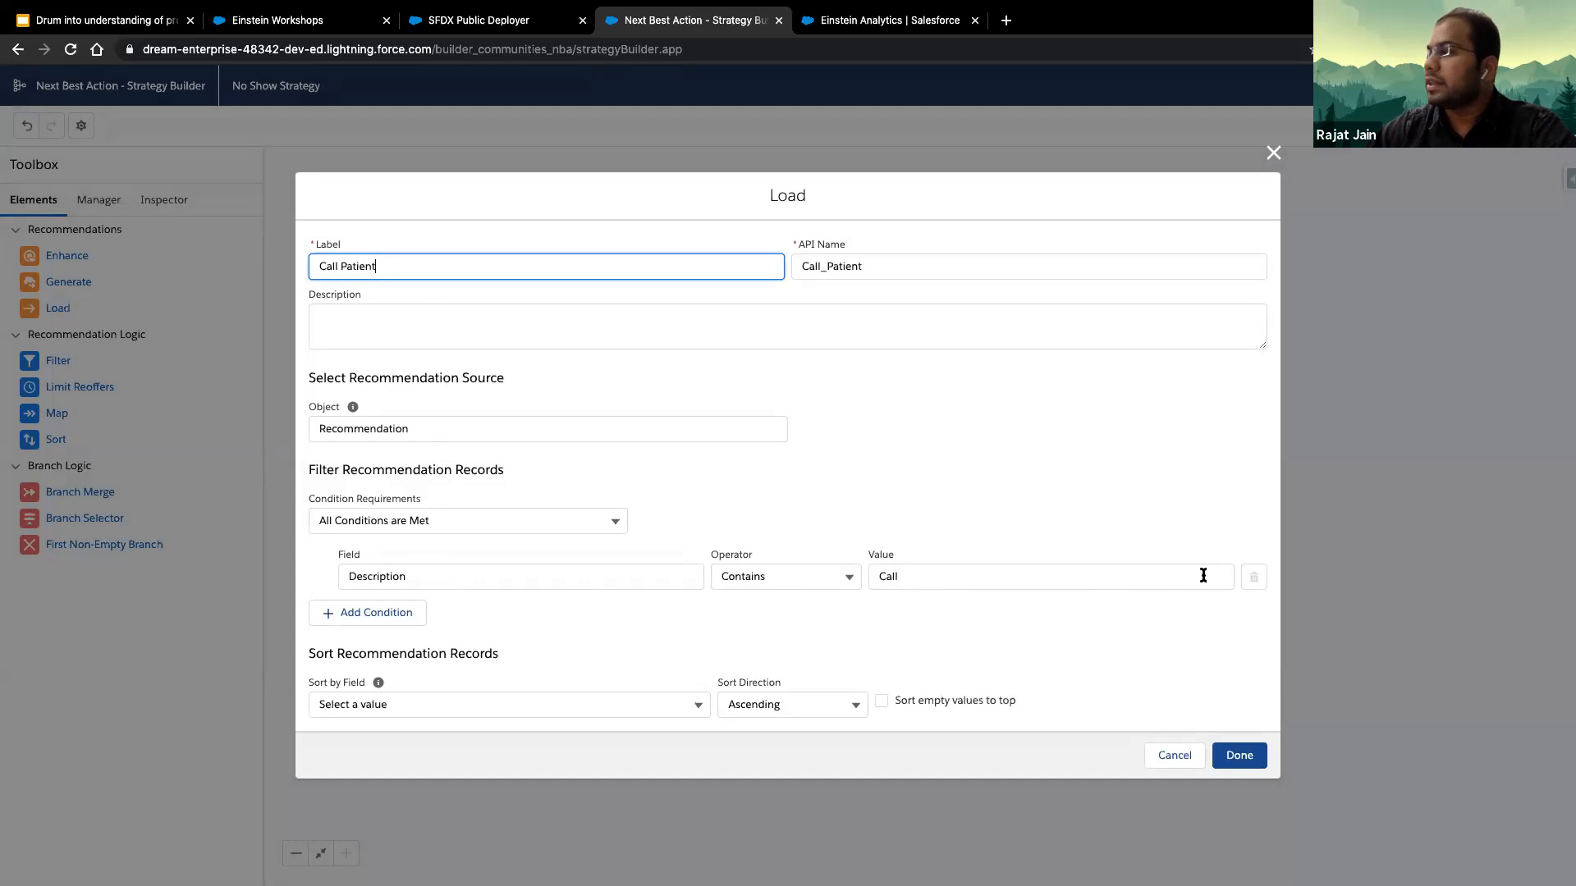
left_click(1273, 152)
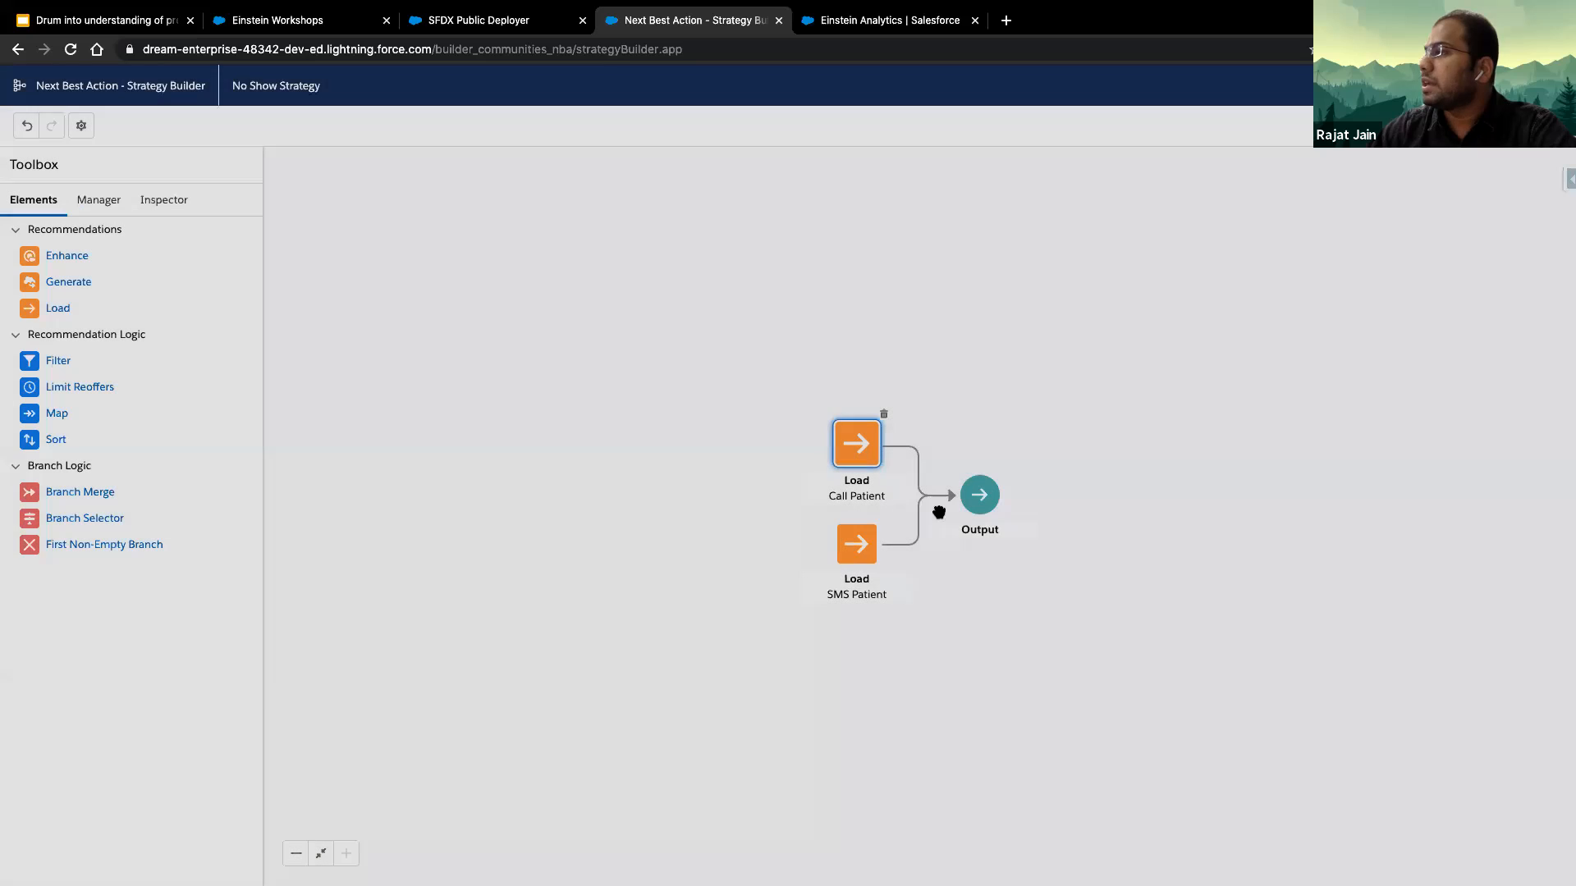
left_click(853, 544)
double_click(853, 544)
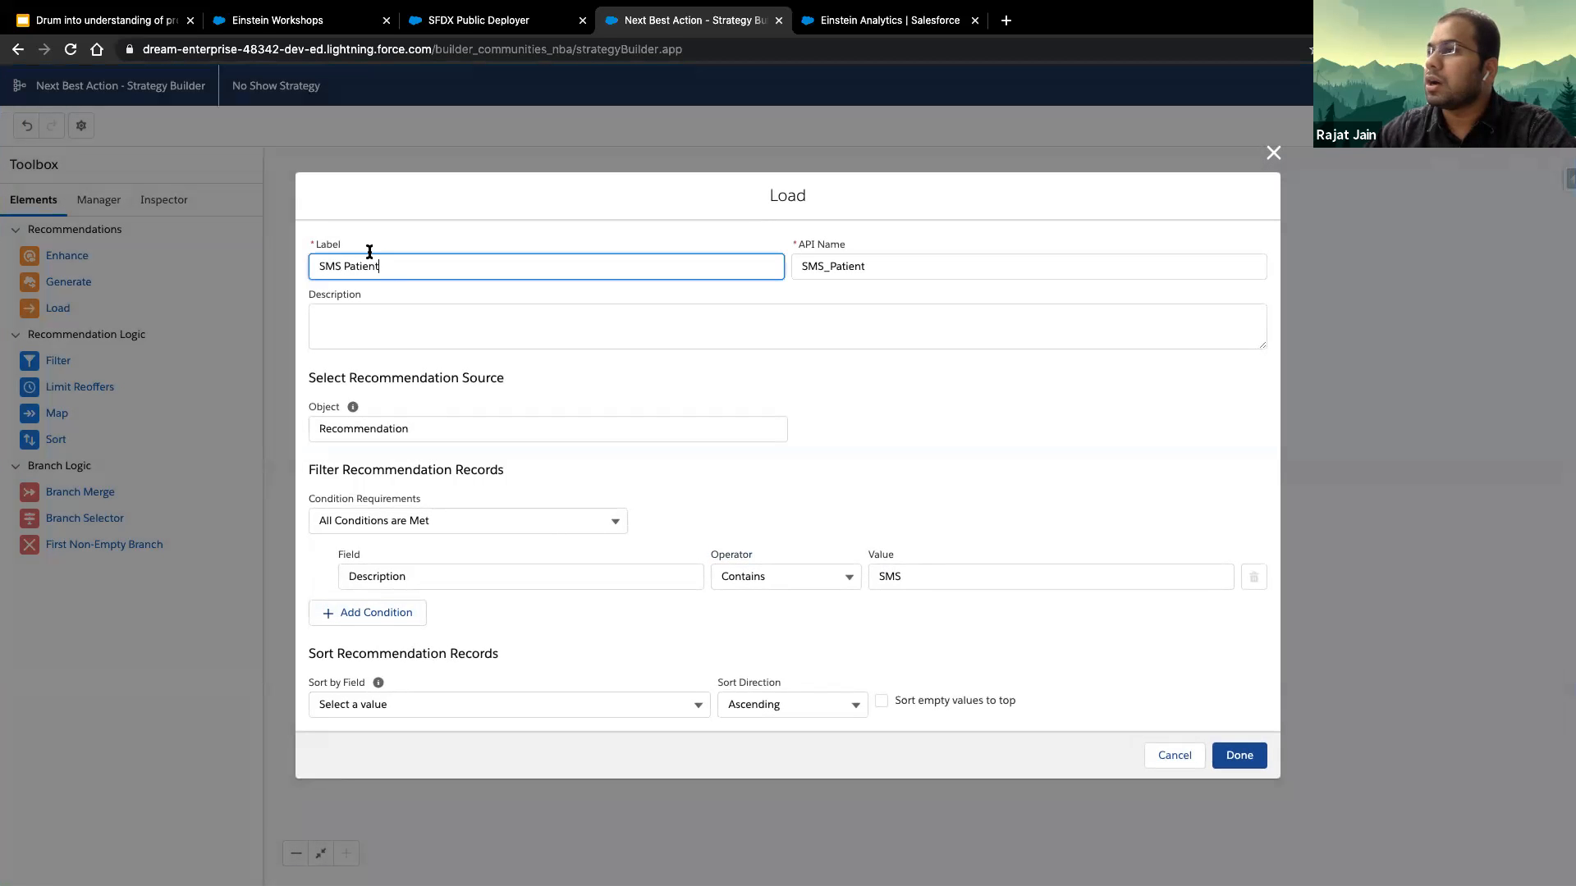
left_click(1182, 759)
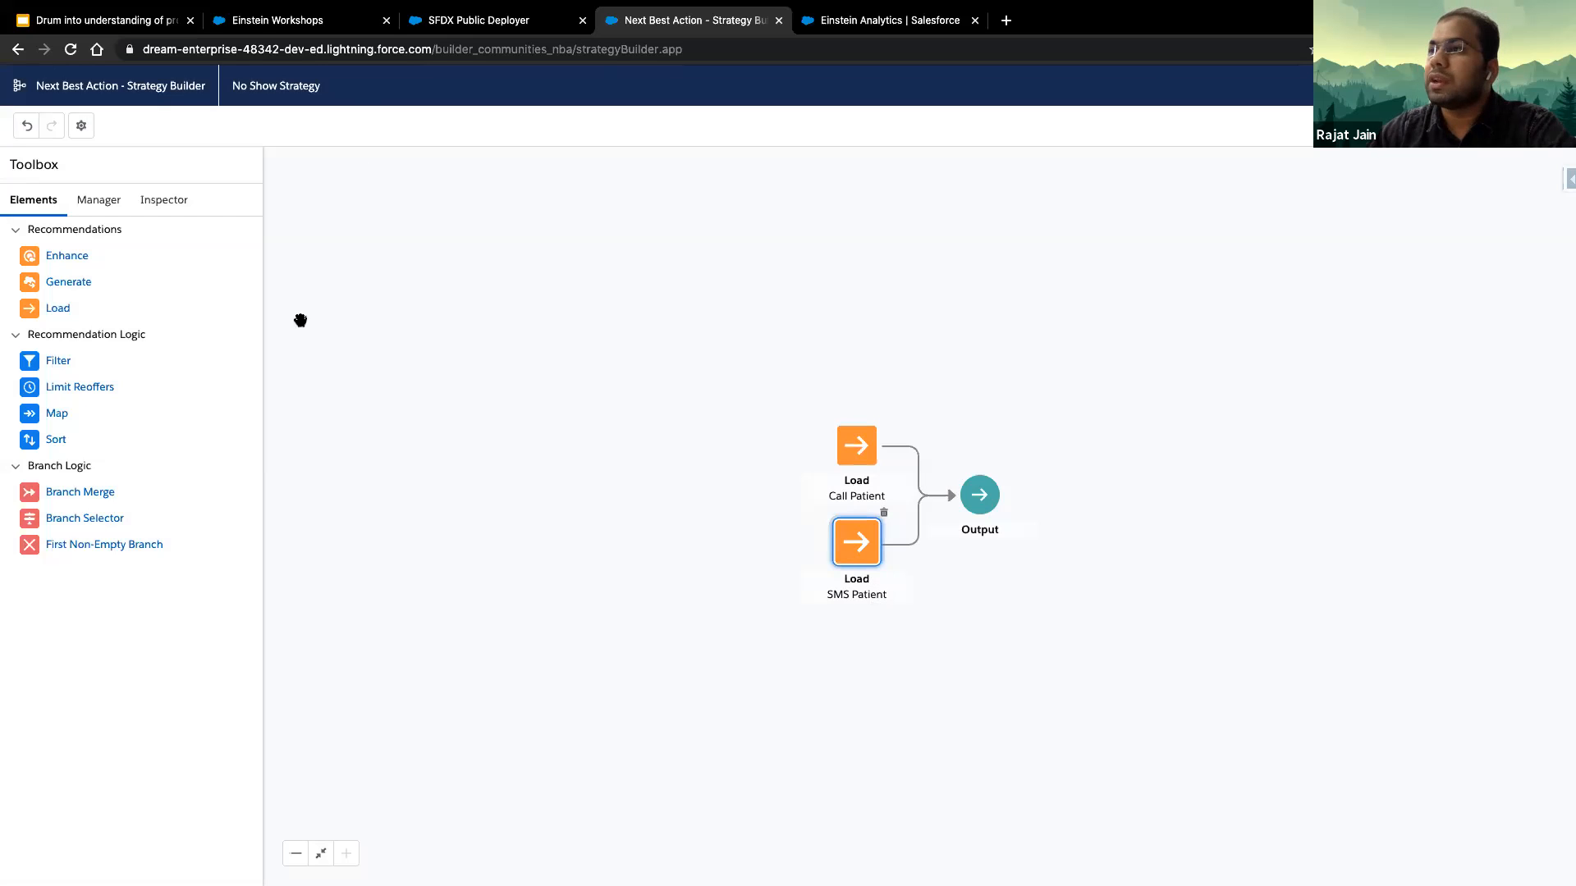
- Add a Branch Selector element to the strategy between the Load elements and Output, labelled Predict No show?
left_click_drag(82, 524, 906, 512)
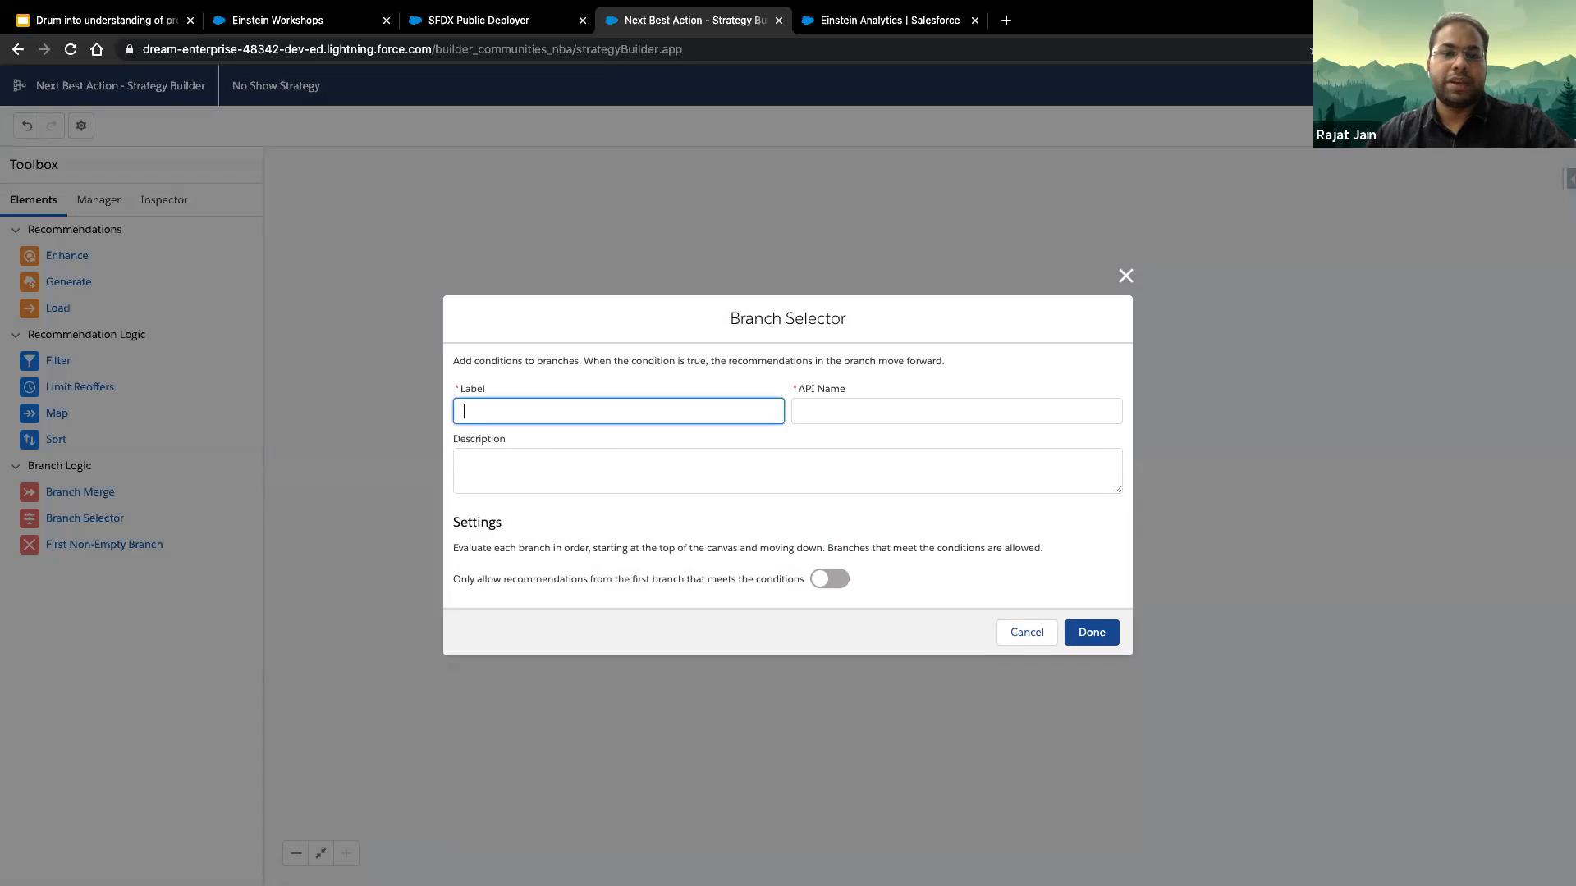
type("Predict No show?")
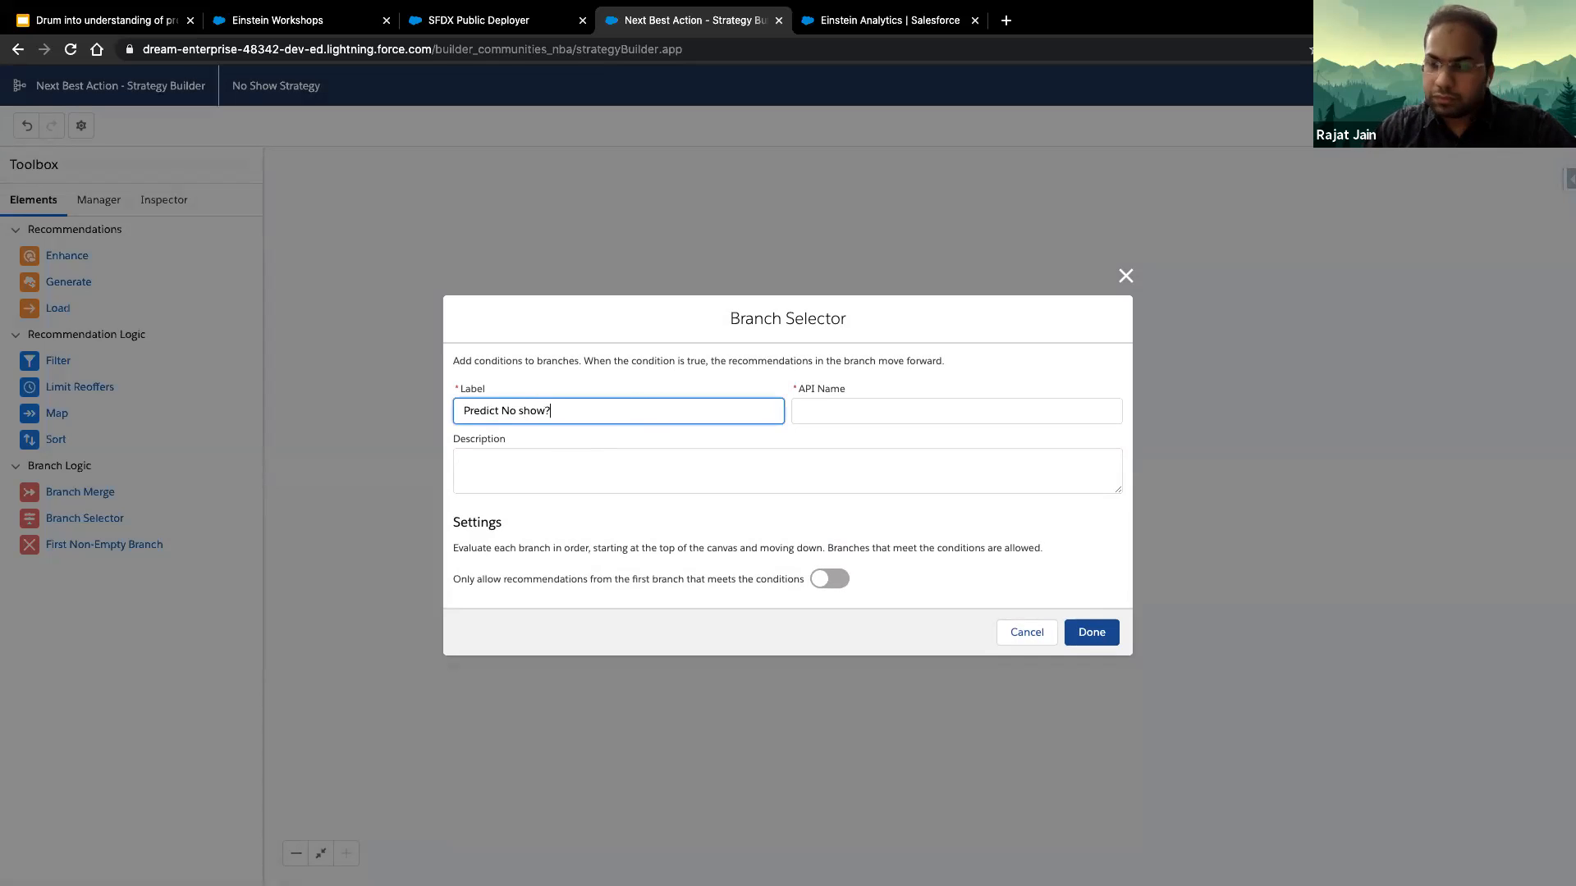
key("Tab")
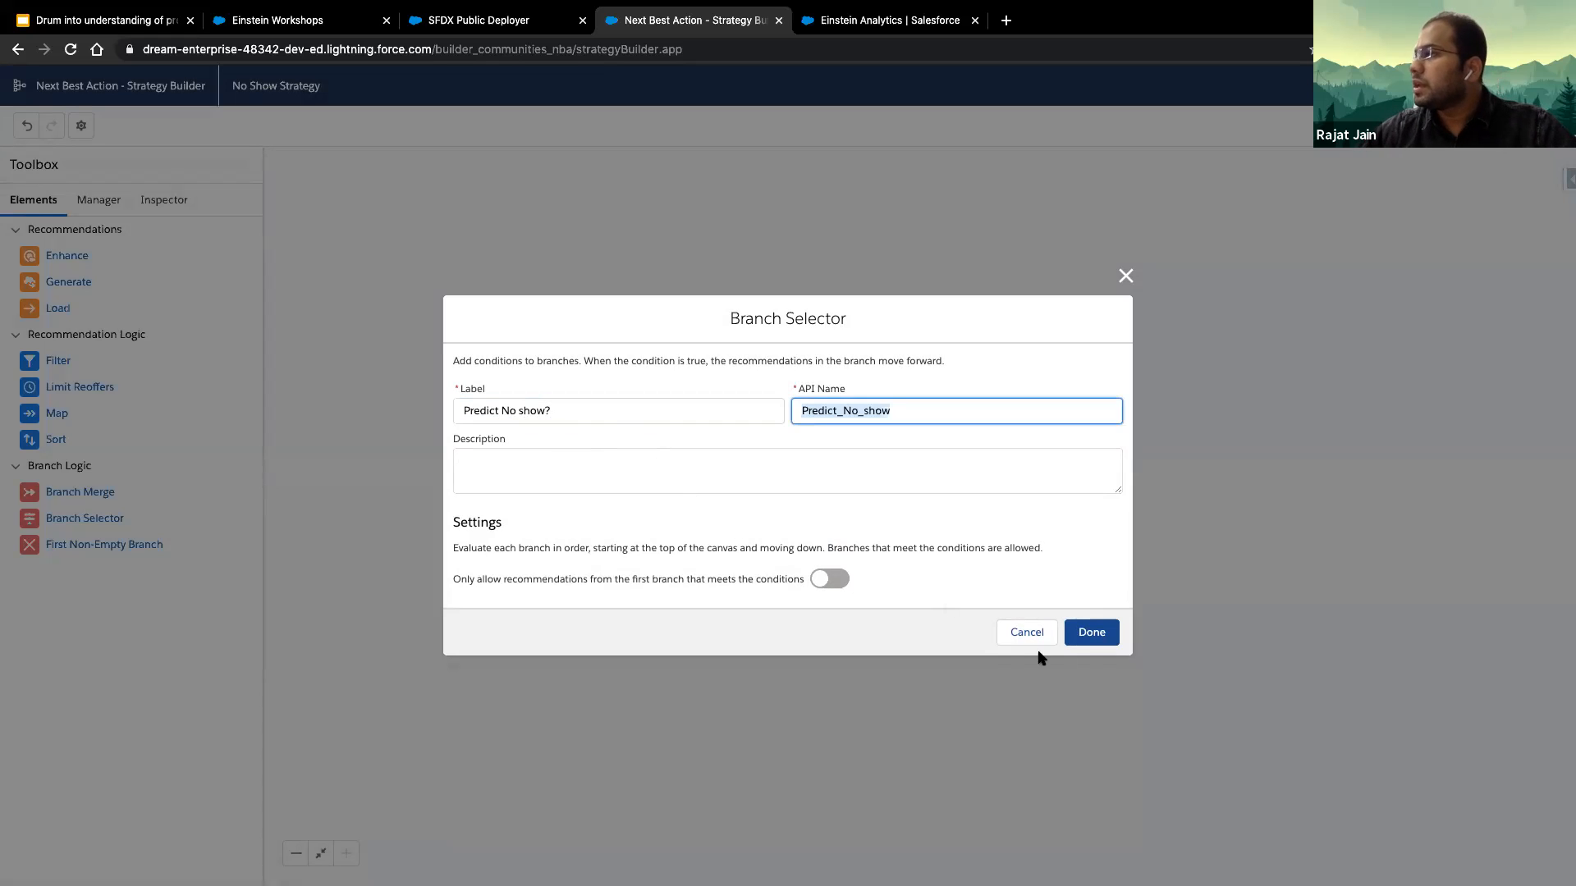
left_click(1091, 633)
- Arrange the canvas so the Call Patient and SMS Patient elements feed the Branch Selector, which leads to Output
left_click_drag(859, 500, 926, 497)
left_click_drag(858, 415, 742, 464)
left_click_drag(896, 571, 811, 505)
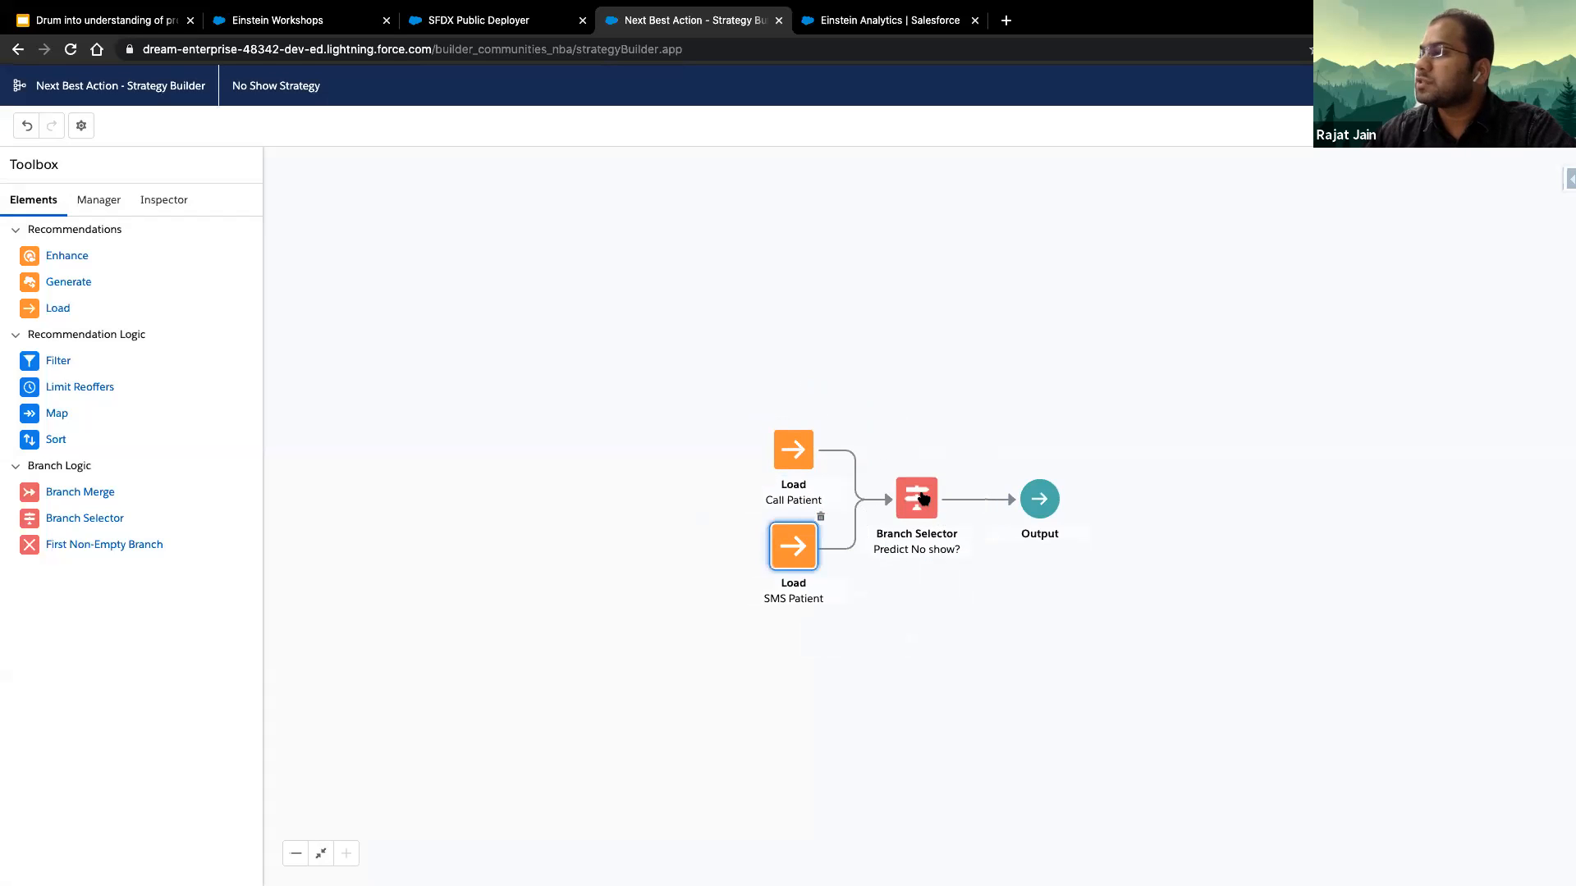
- Set the Call Patient branch's filter expression in the Branch Selector to $Record.No_Show_Score__c >= 18
double_click(919, 500)
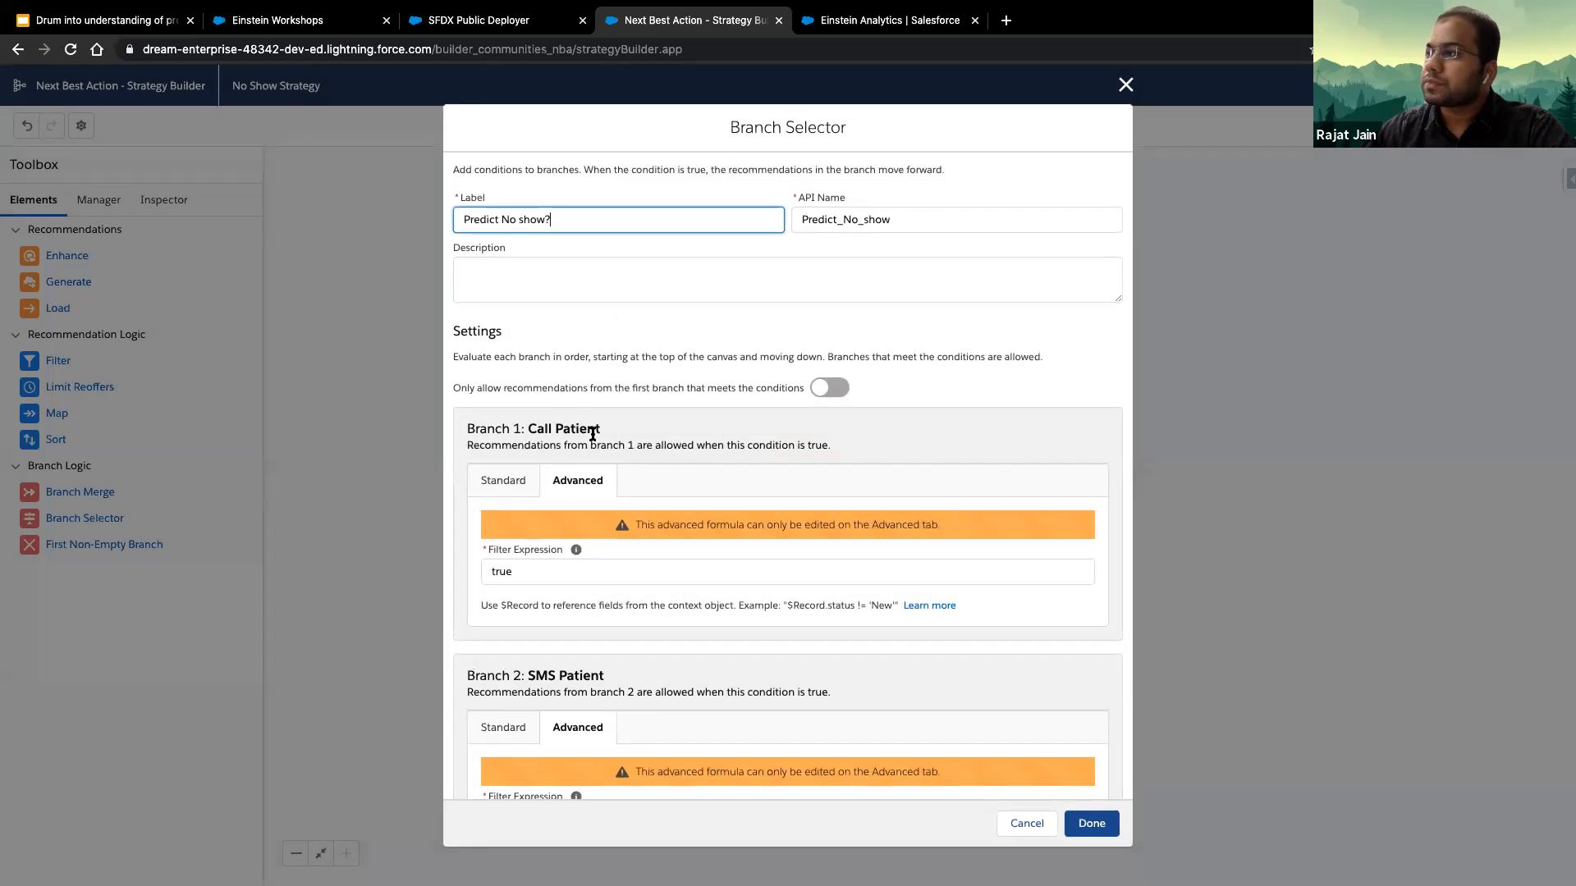
left_click(492, 483)
left_click(574, 484)
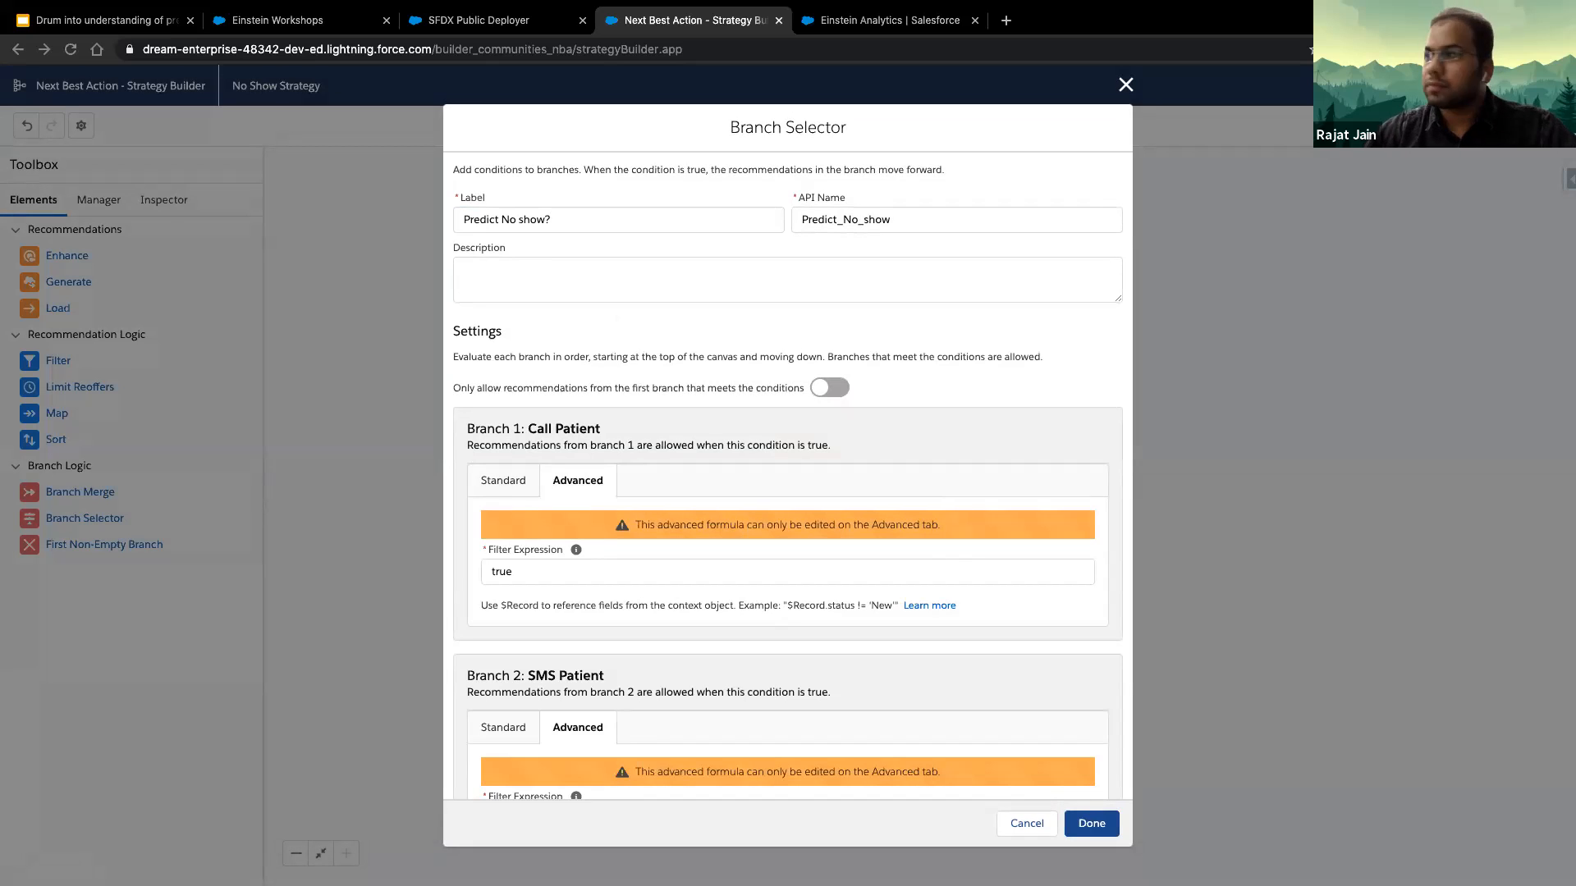
left_click(594, 569)
key("super+Tab")
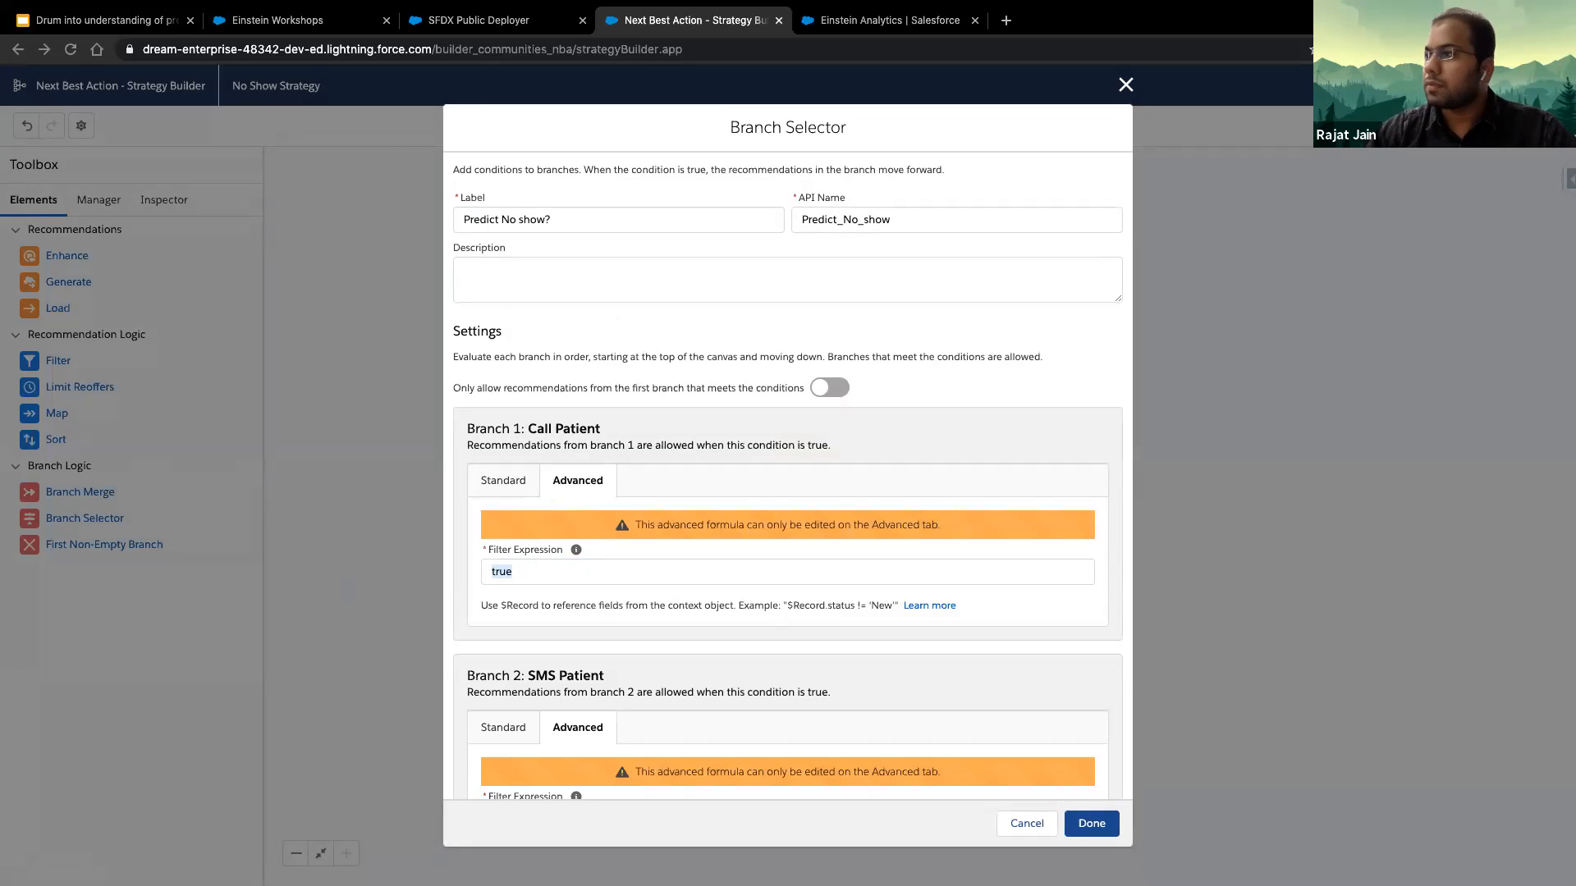
key("super+Tab")
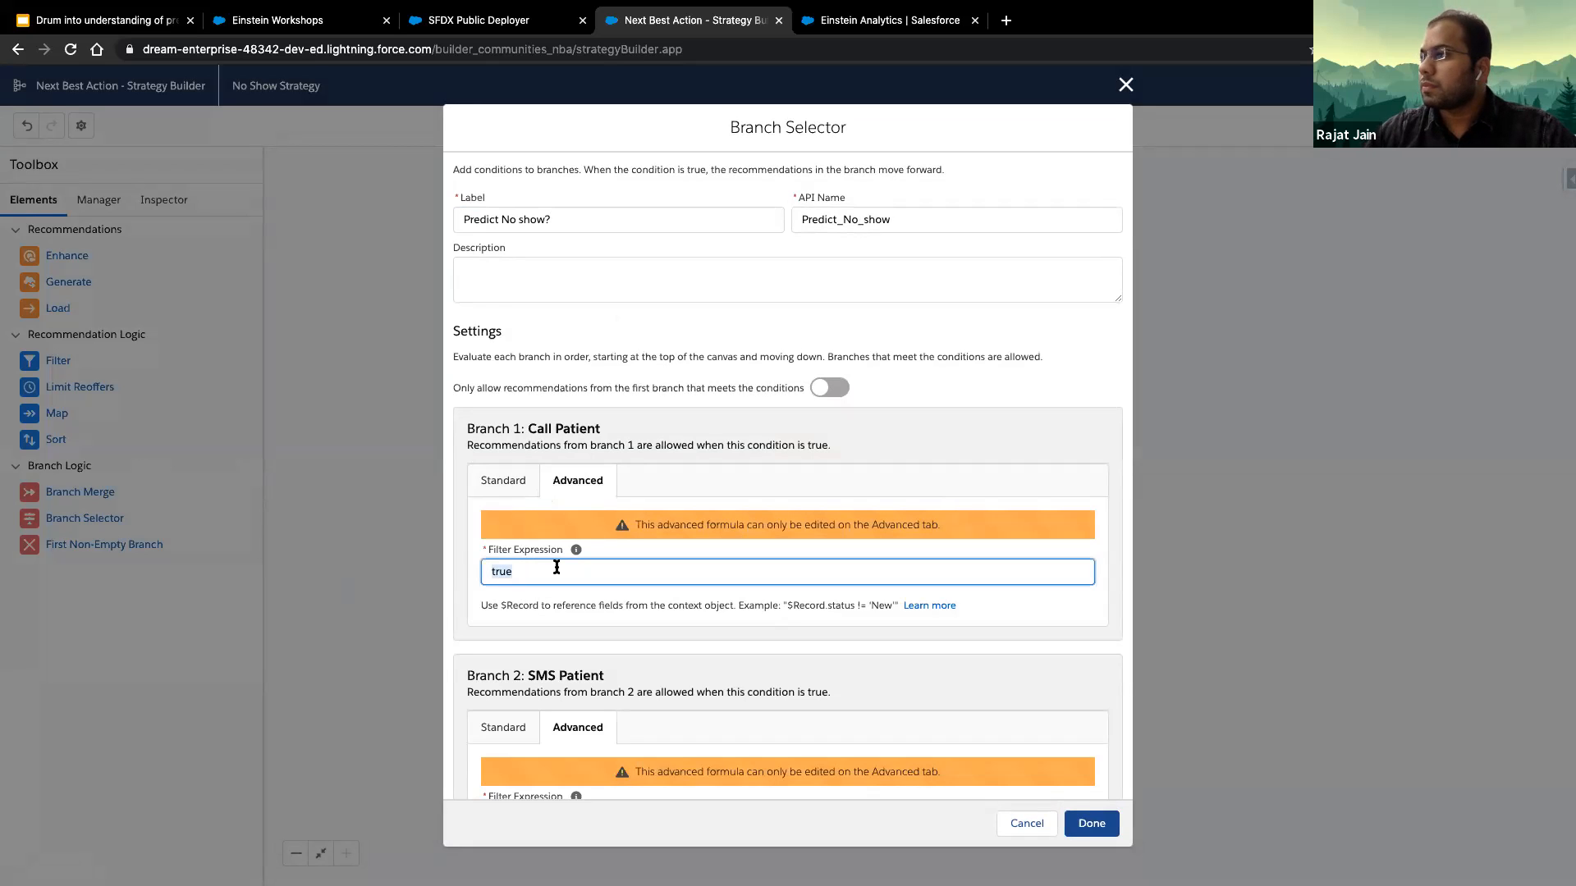
type("$Record.No_Show_Score__c >= 18")
left_click(635, 617)
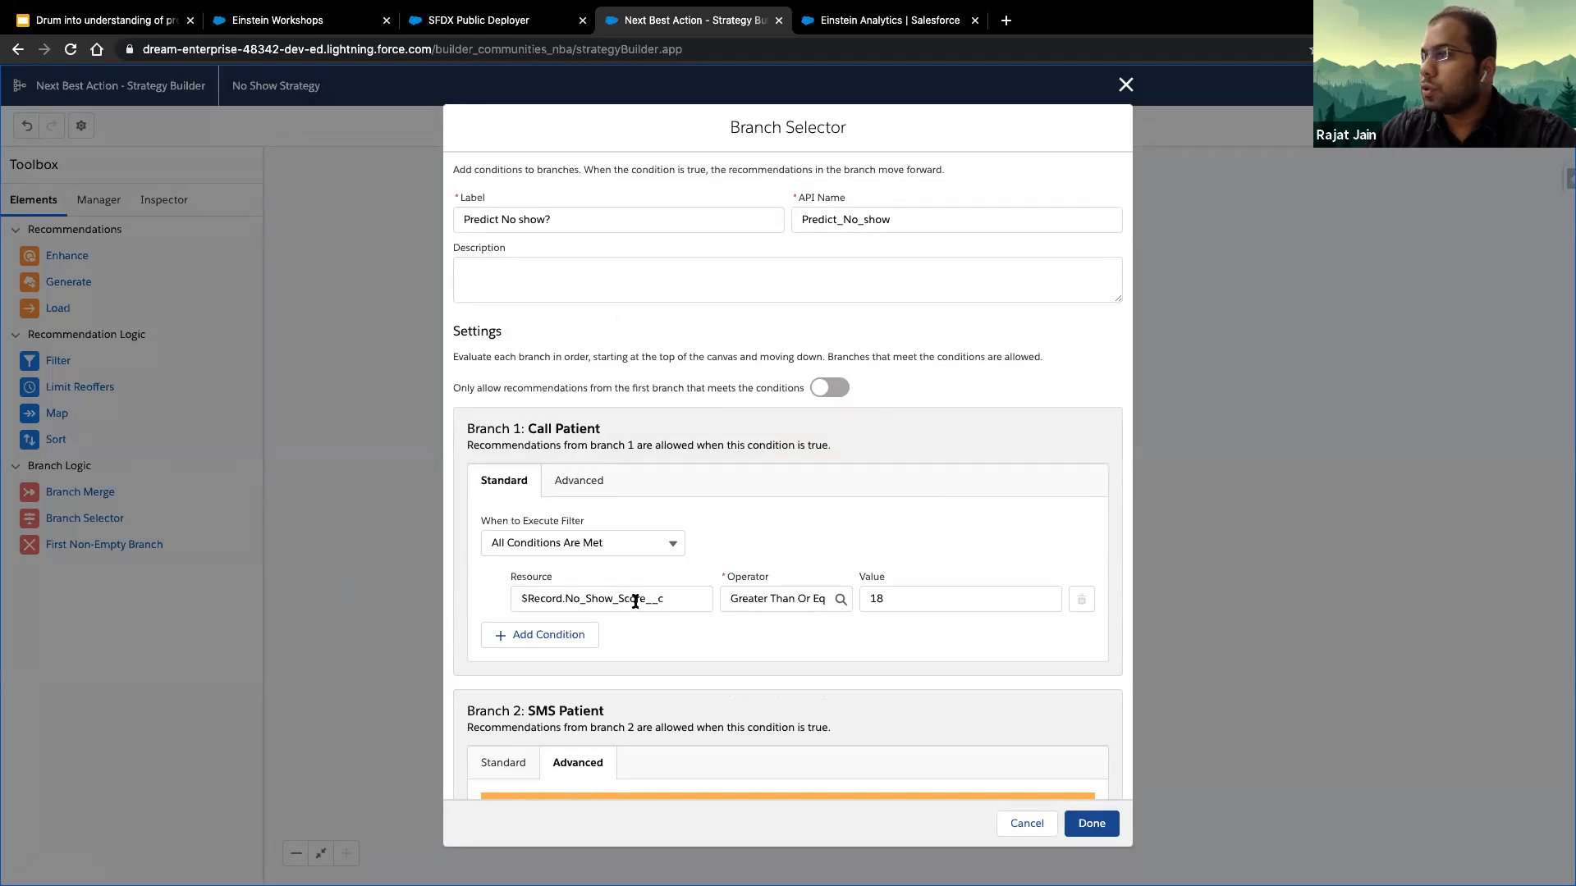
left_click(798, 601)
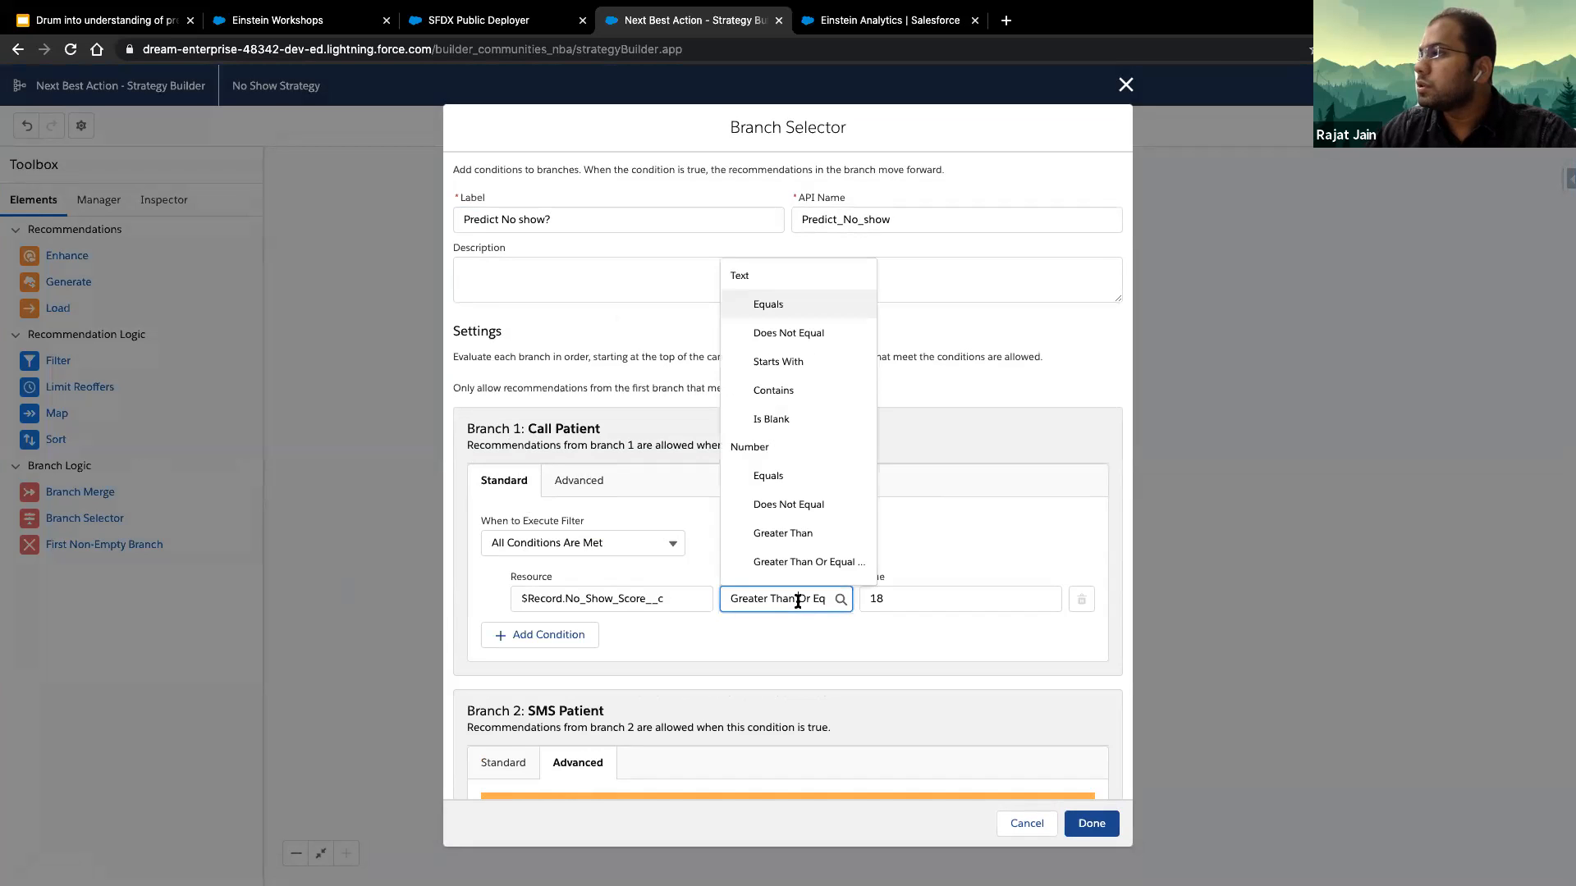
left_click(487, 446)
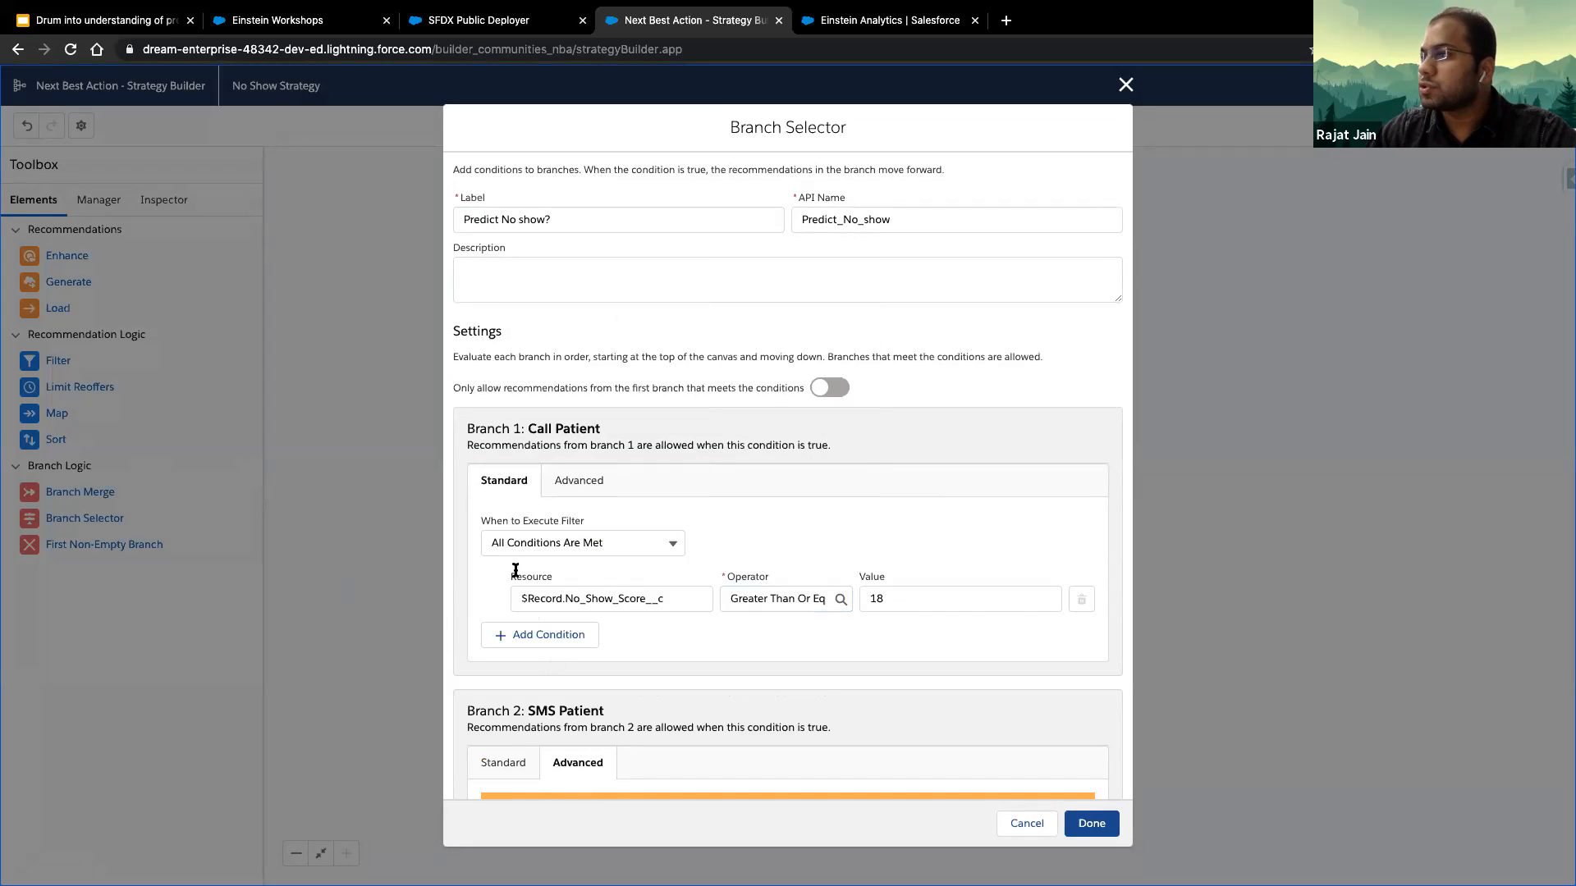
- Restrict the SMS Patient branch to records whose $Record.No_Show_Score__c is Less Than 18 and confirm the Branch Selector settings
scroll(529, 573, "down", 2)
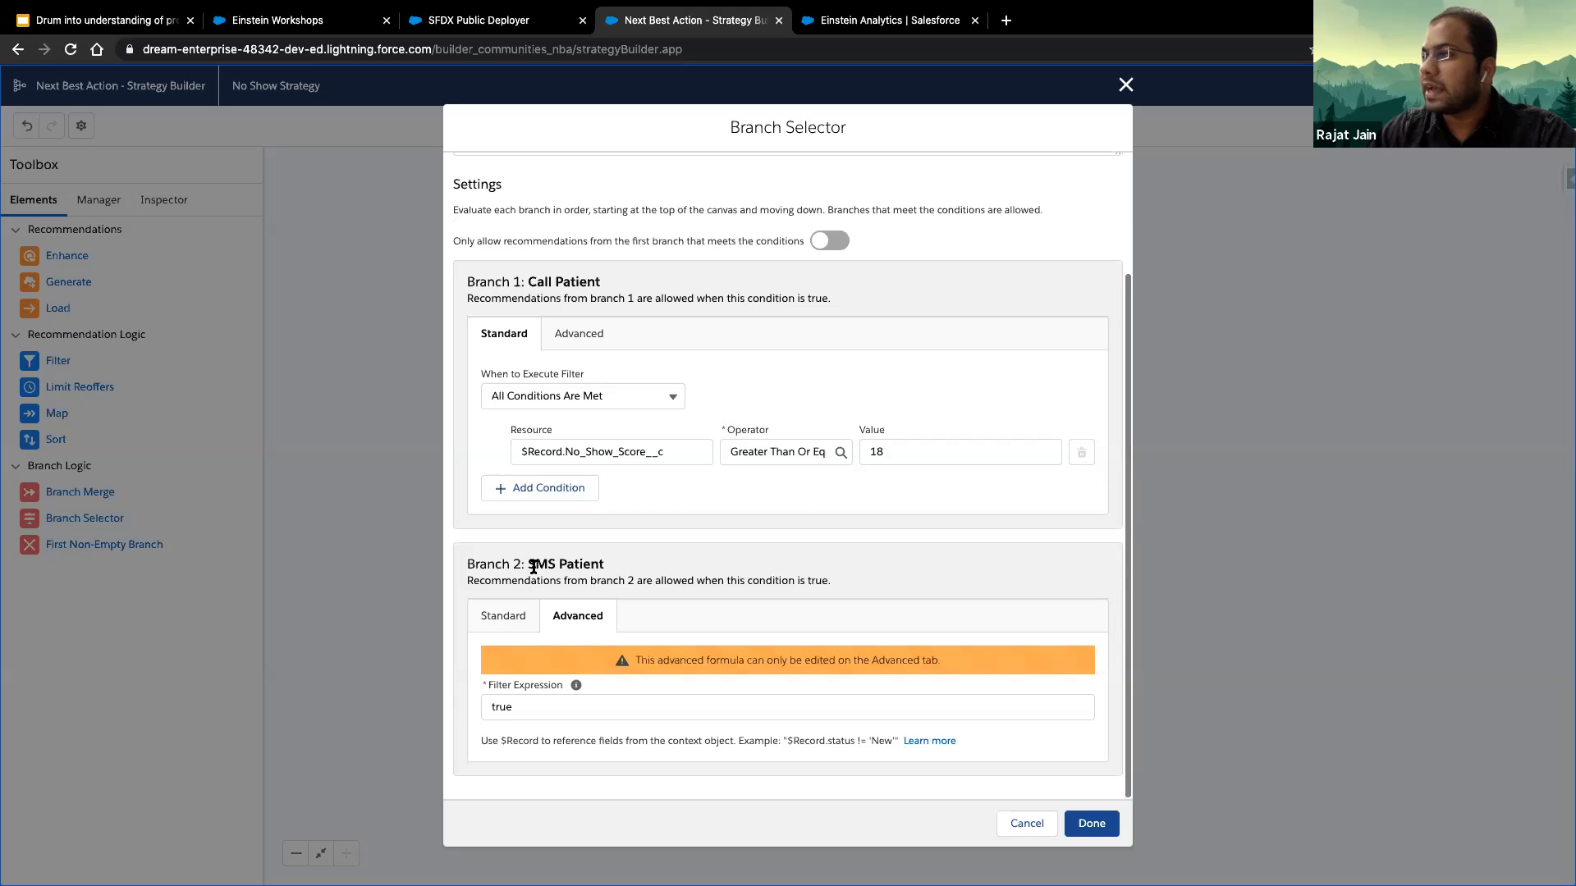
left_click(573, 708)
double_click(573, 708)
type("$Record.No_Show_Score__c >= 18")
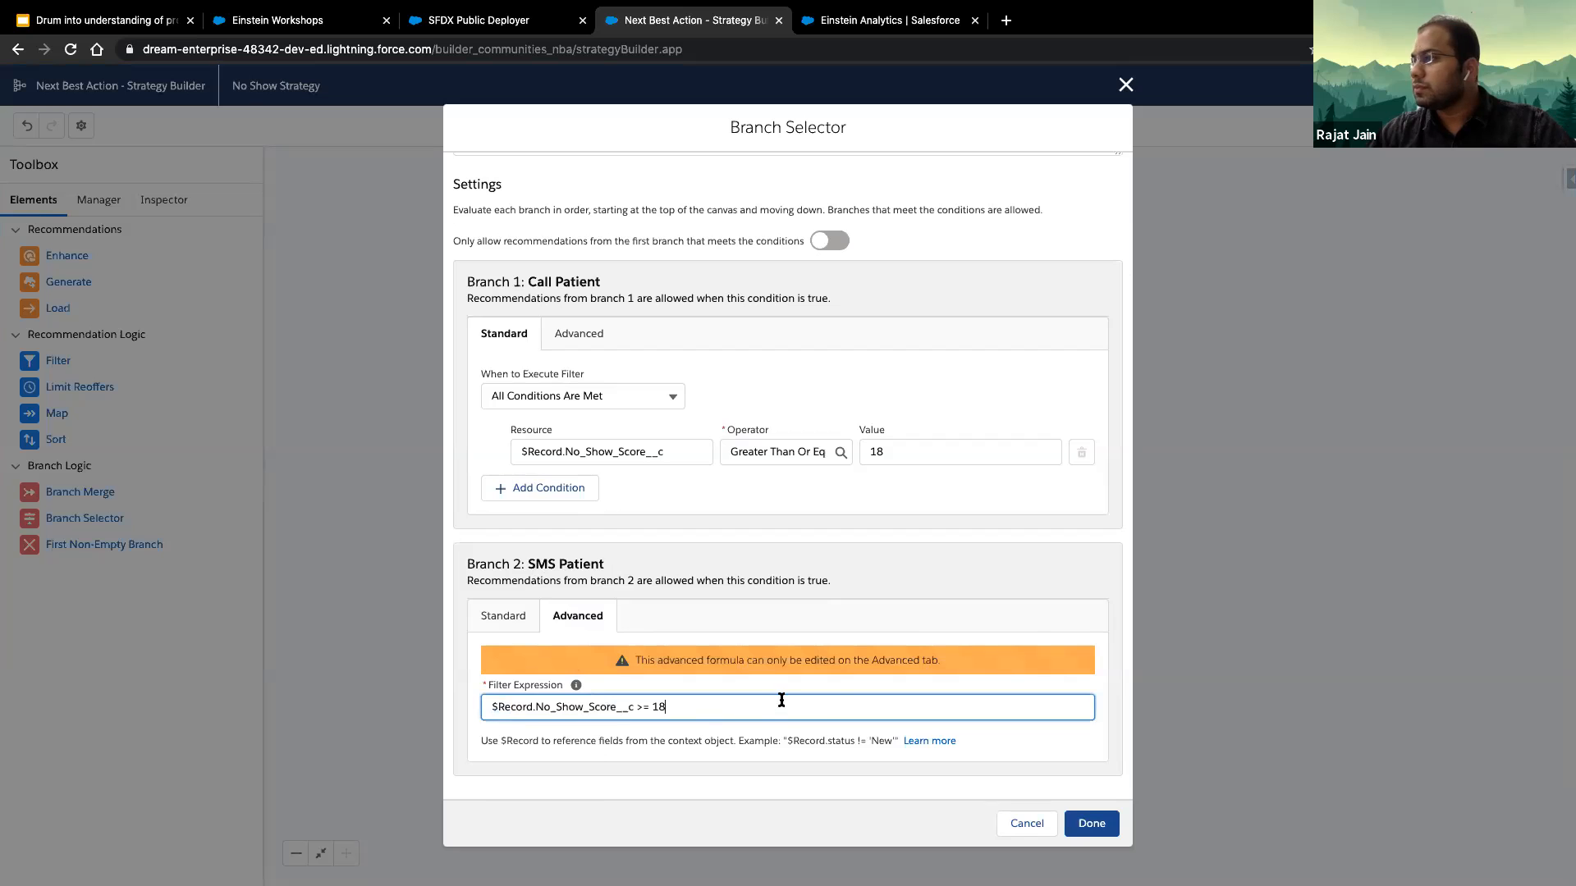
scroll(808, 637, "down", 1)
left_click(831, 697)
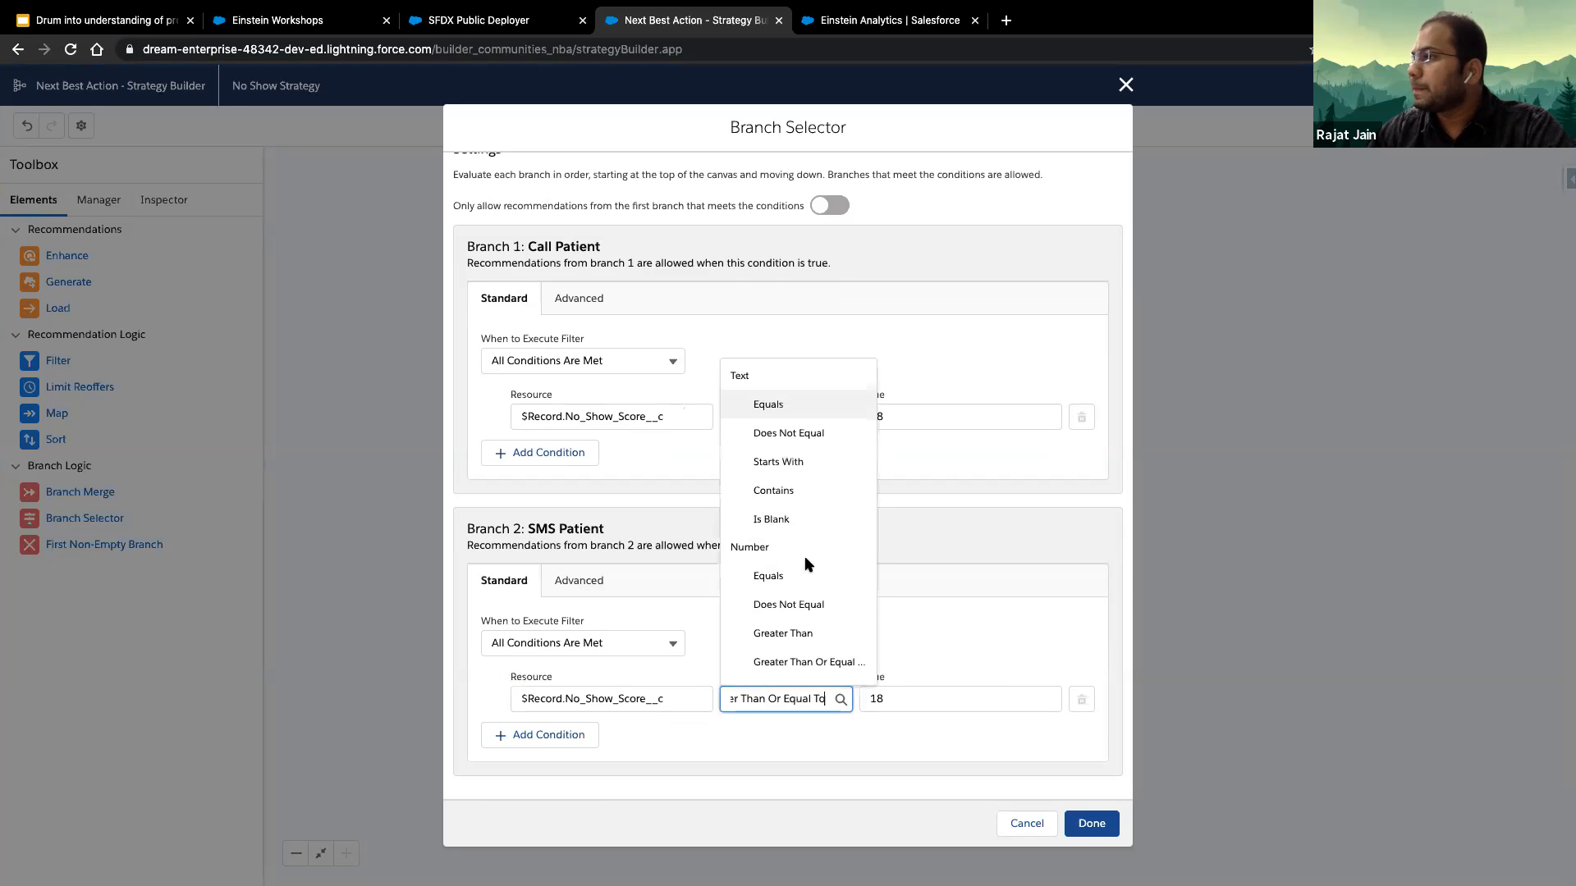
scroll(805, 656, "down", 1)
left_click(780, 604)
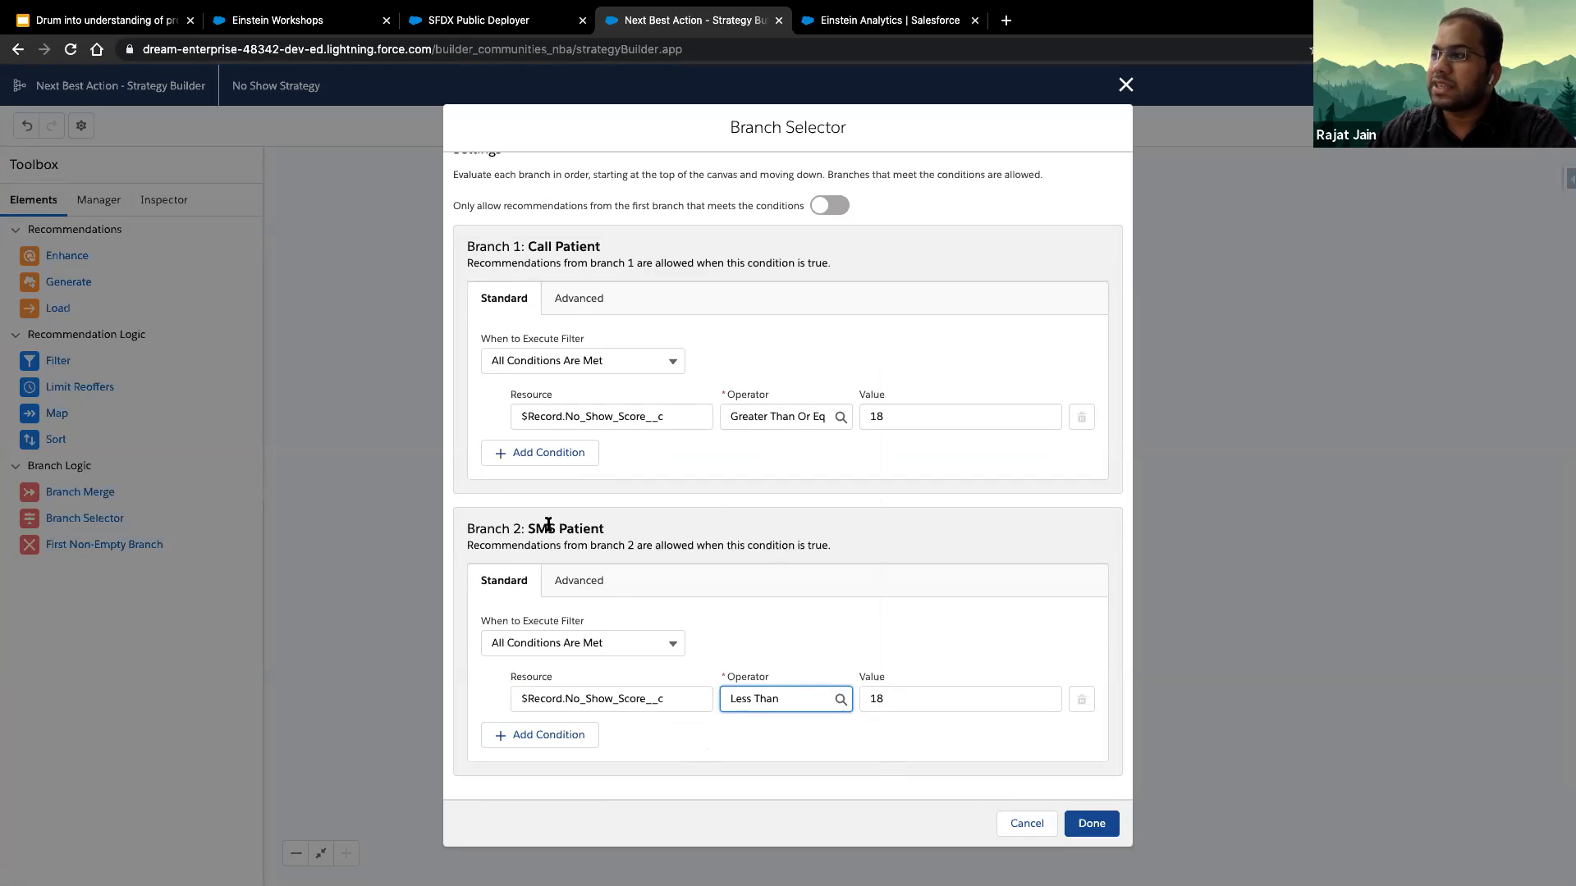
left_click(1094, 827)
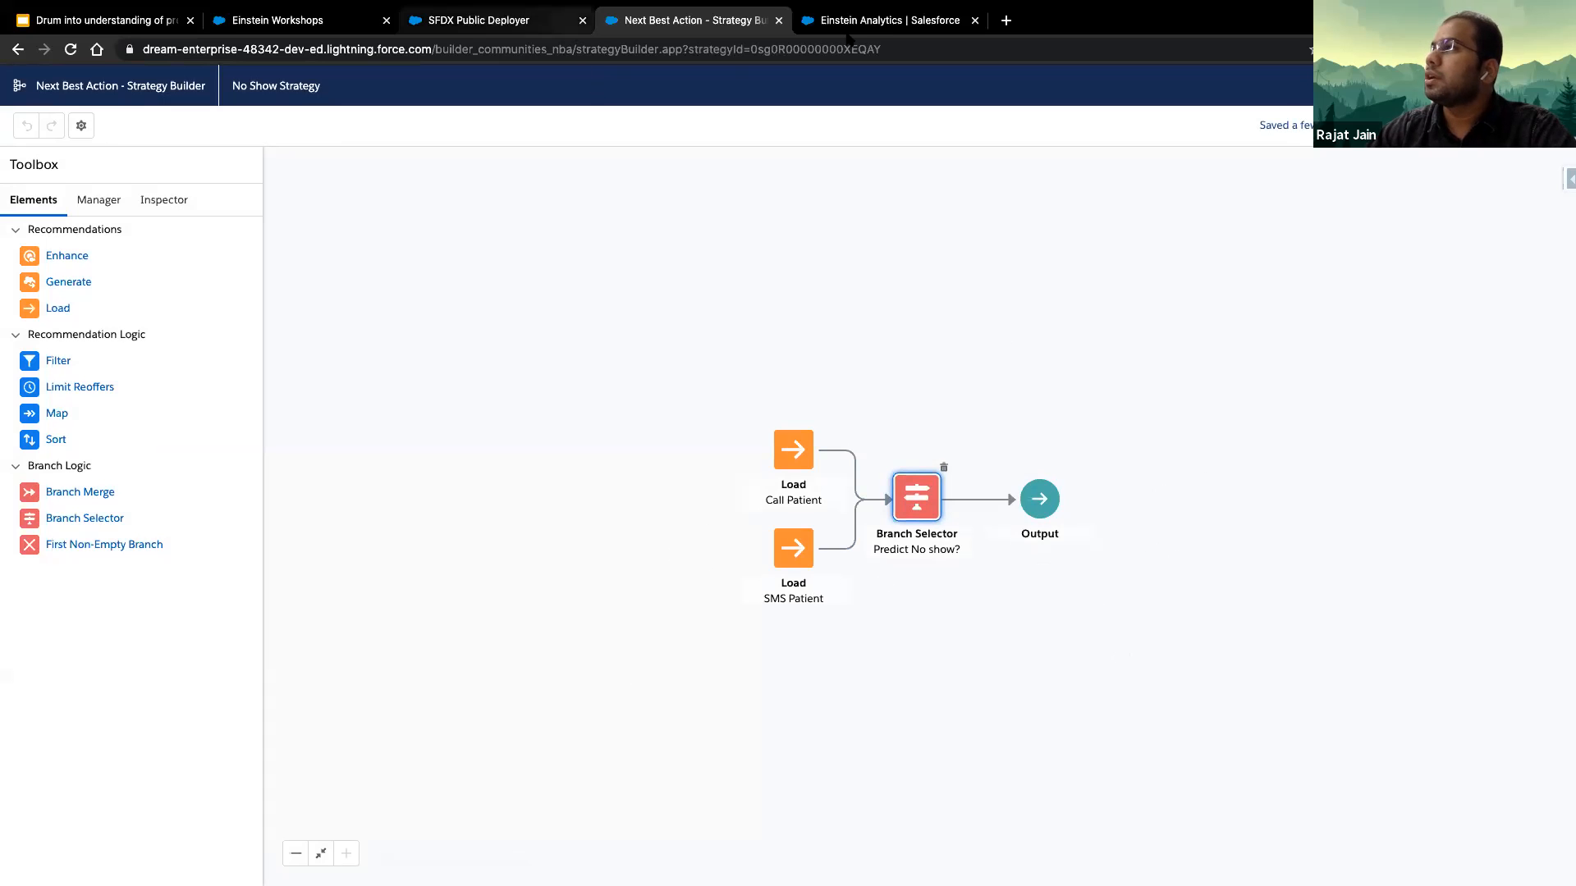
- Leave the strategy builder, find the Medical Appointments 2 object and show its Medical Appointments 2 list view
left_click(886, 20)
left_click(722, 21)
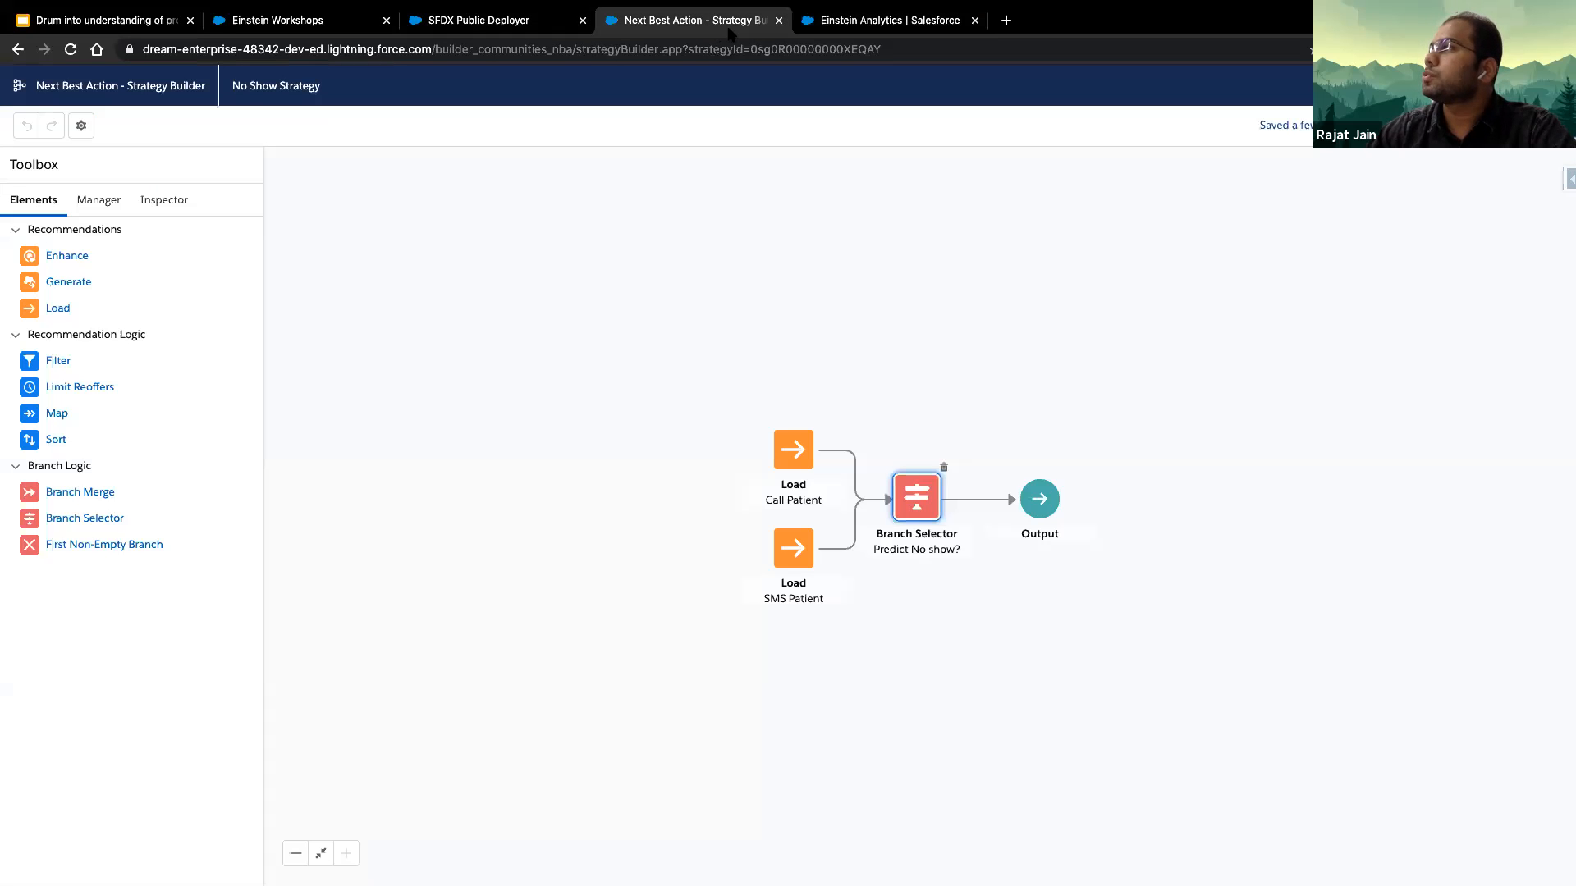
left_click(1490, 85)
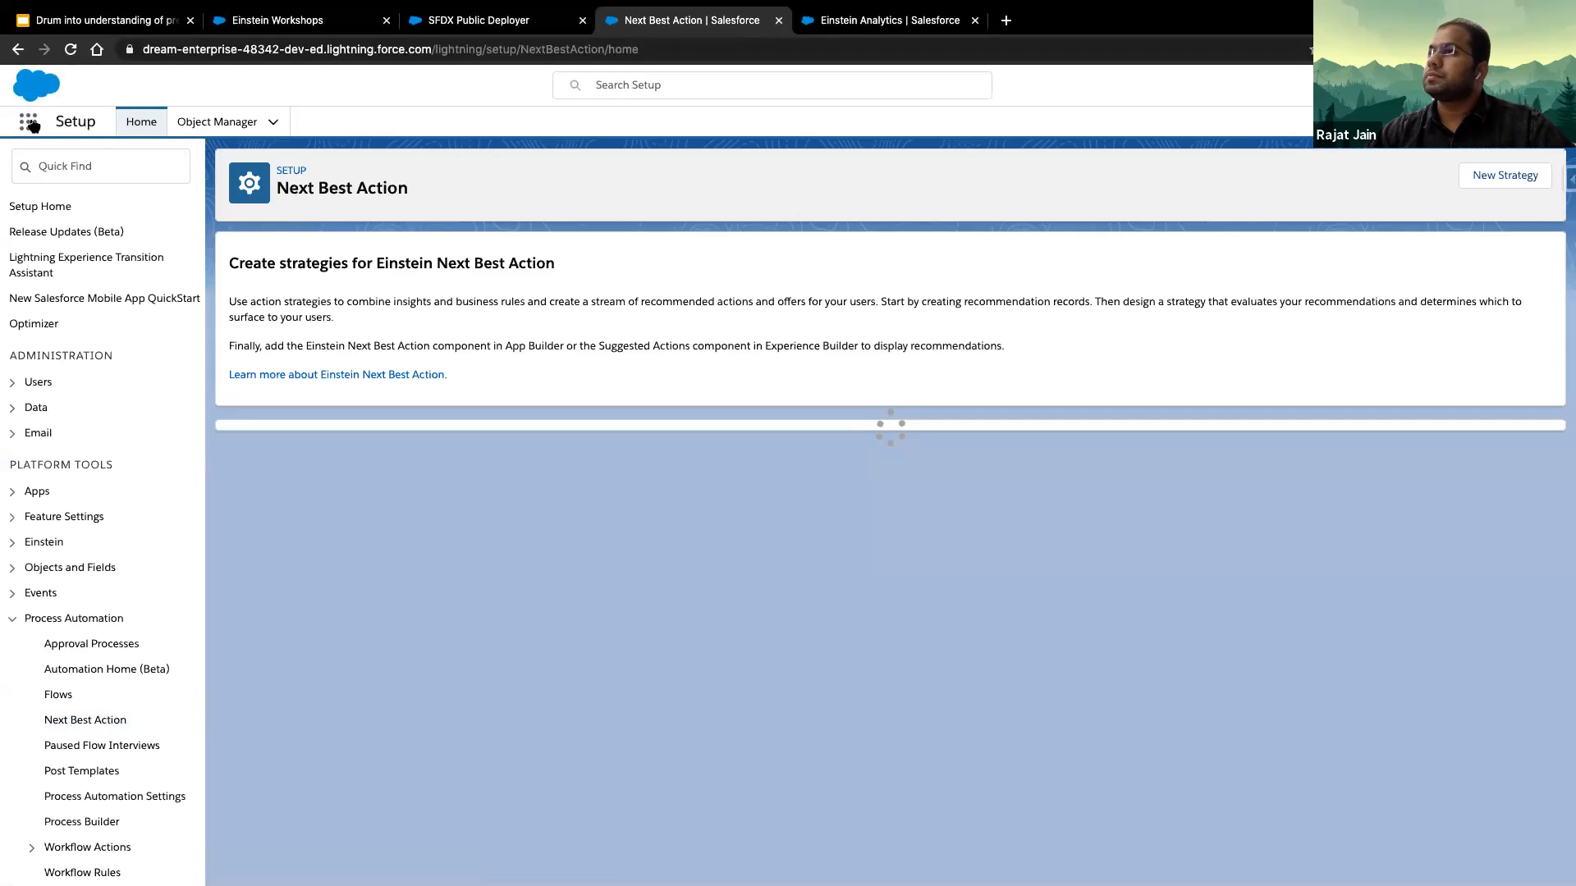
type("medical")
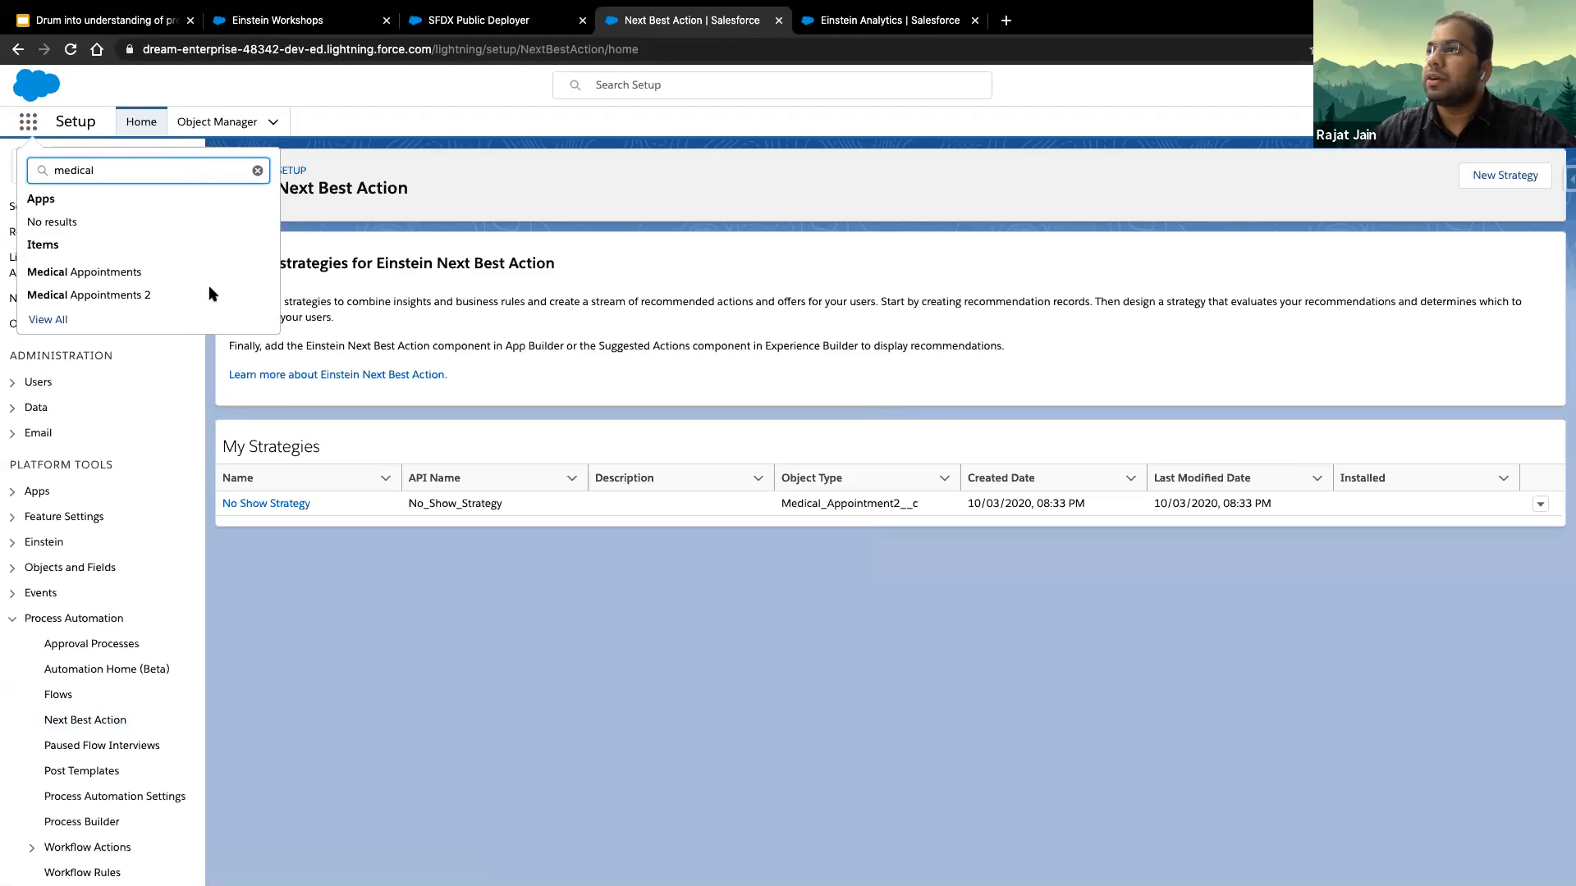
left_click(106, 295)
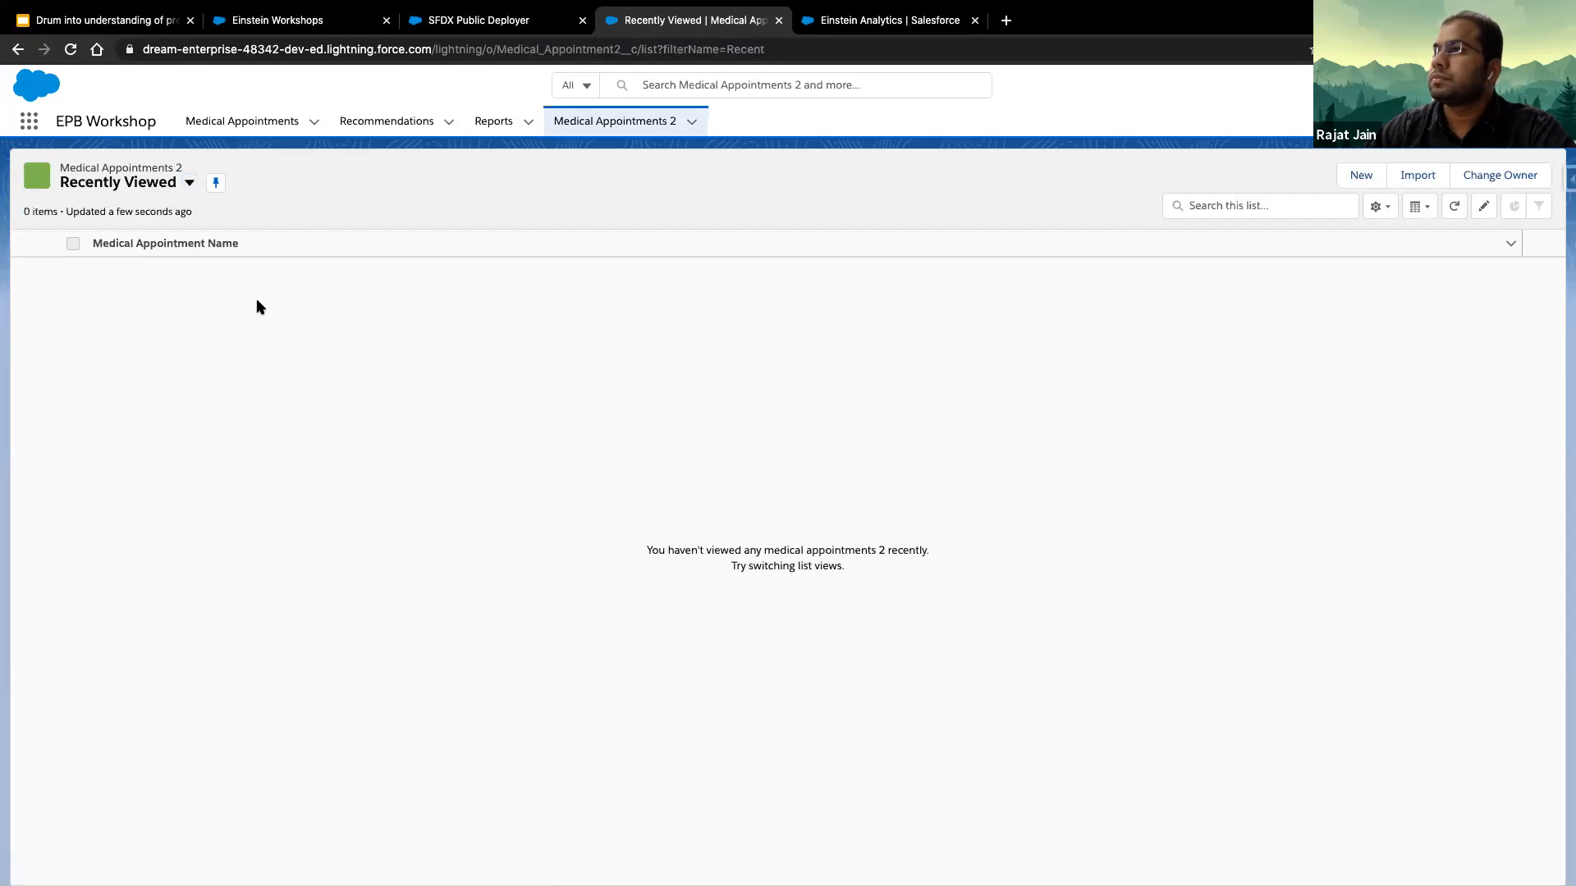
left_click(185, 191)
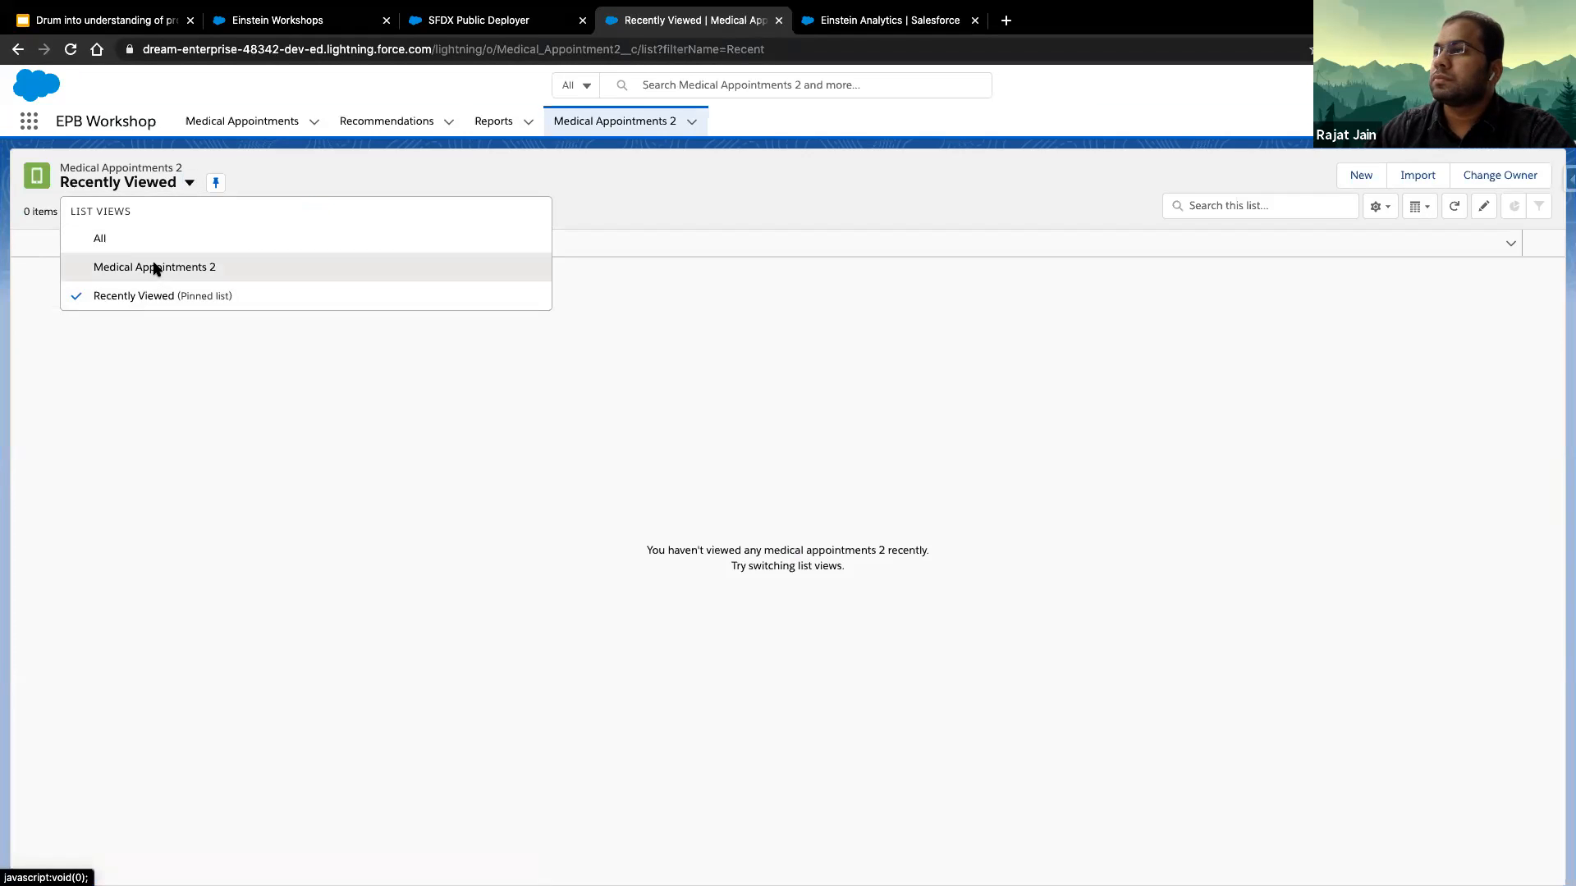
left_click(152, 265)
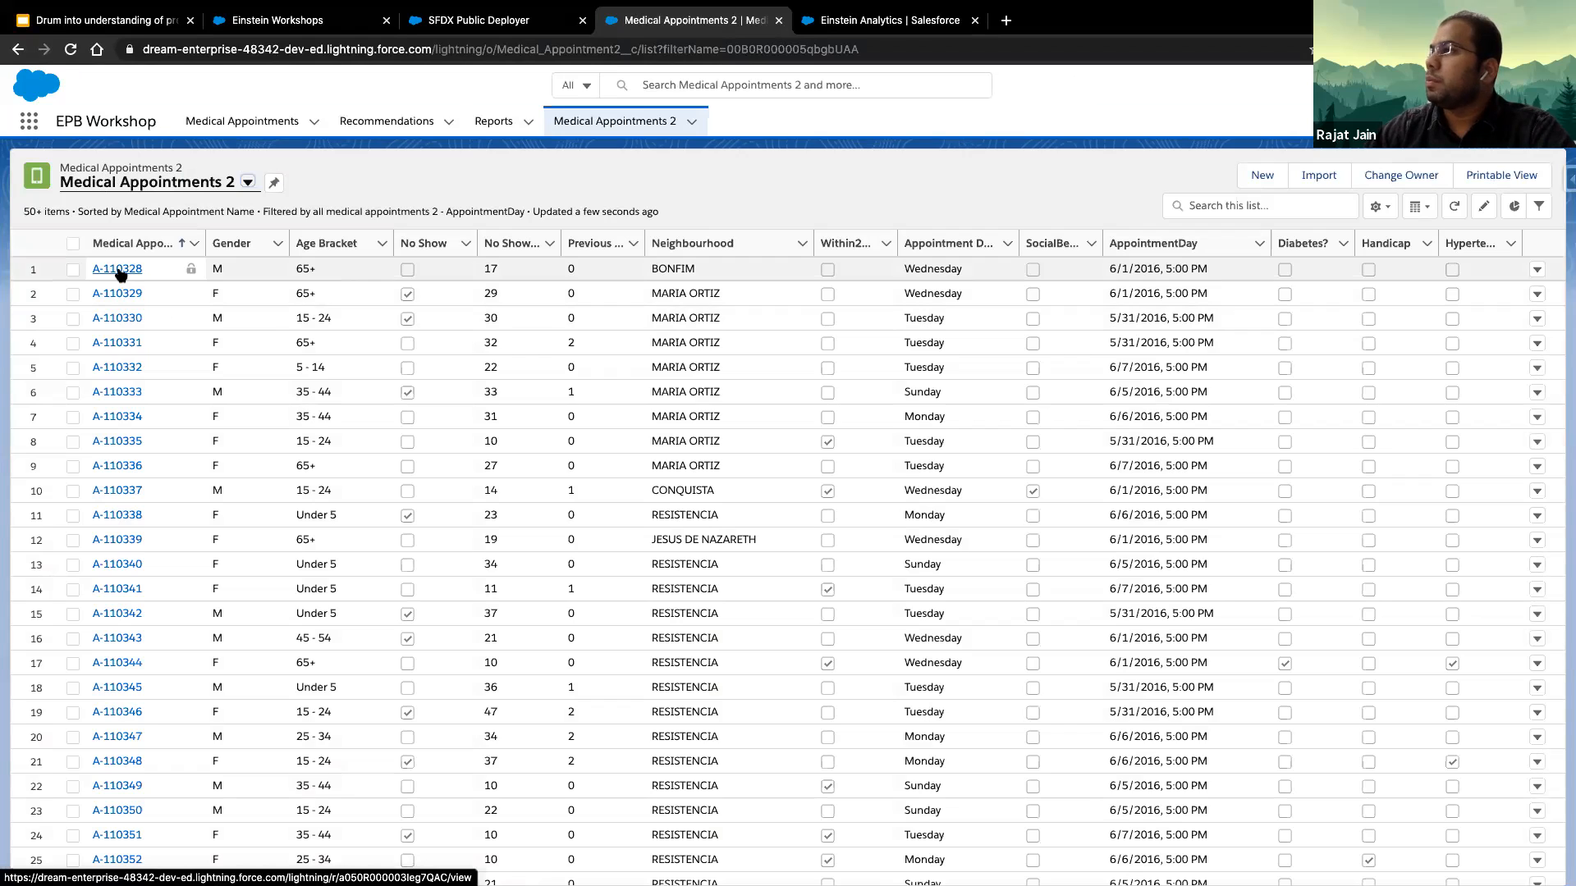
- Open the first appointment record in the list and start editing its record page in Lightning App Builder
left_click(121, 294)
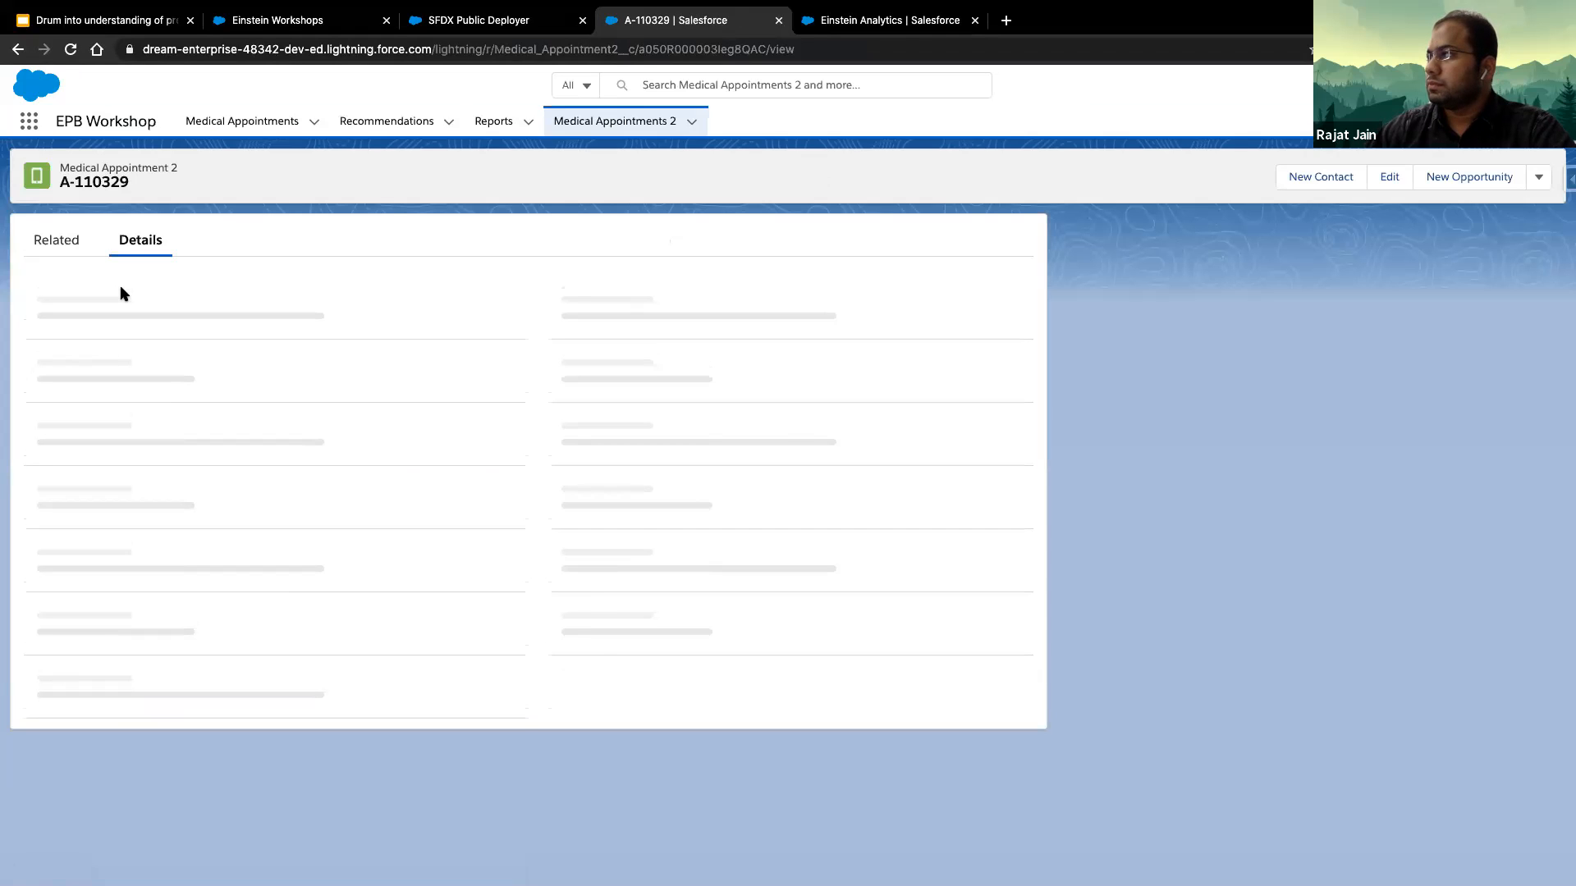
left_click(17, 50)
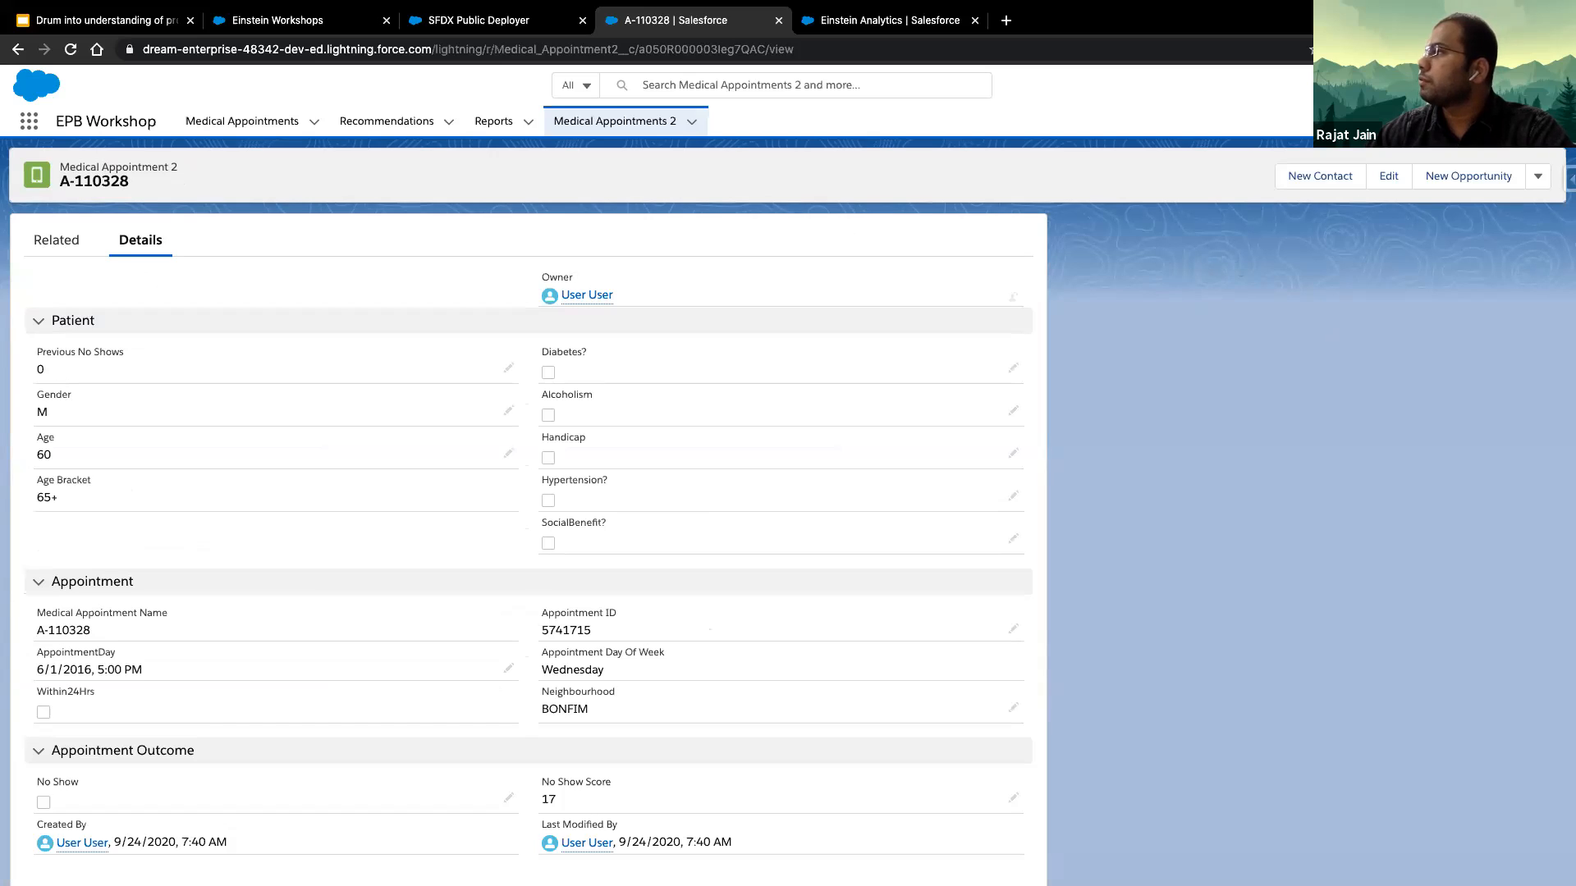
left_click(1538, 175)
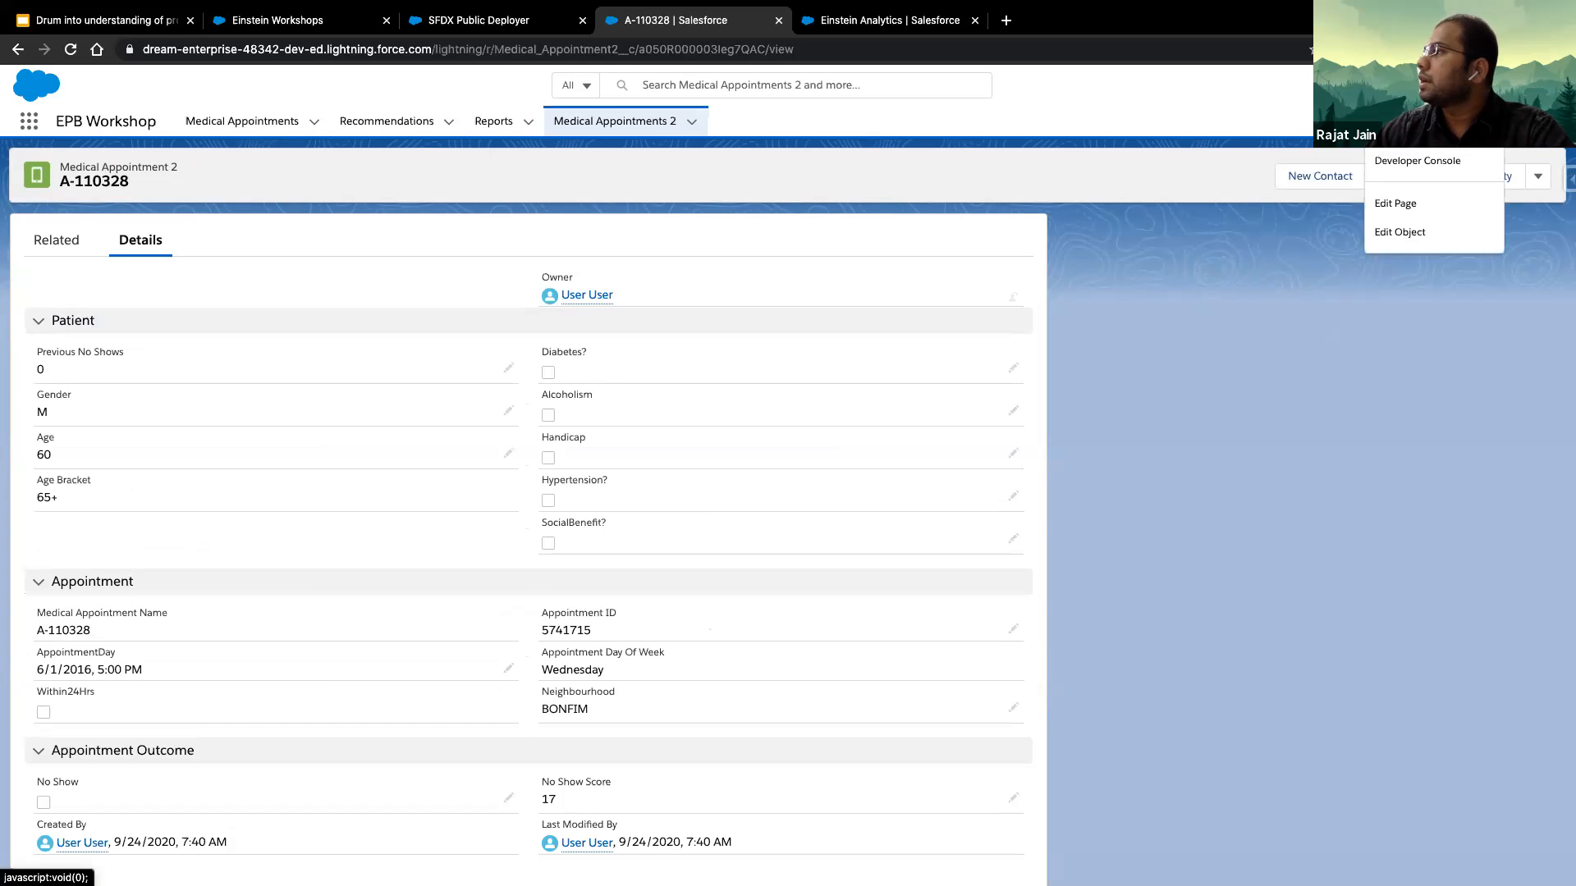
left_click(1448, 203)
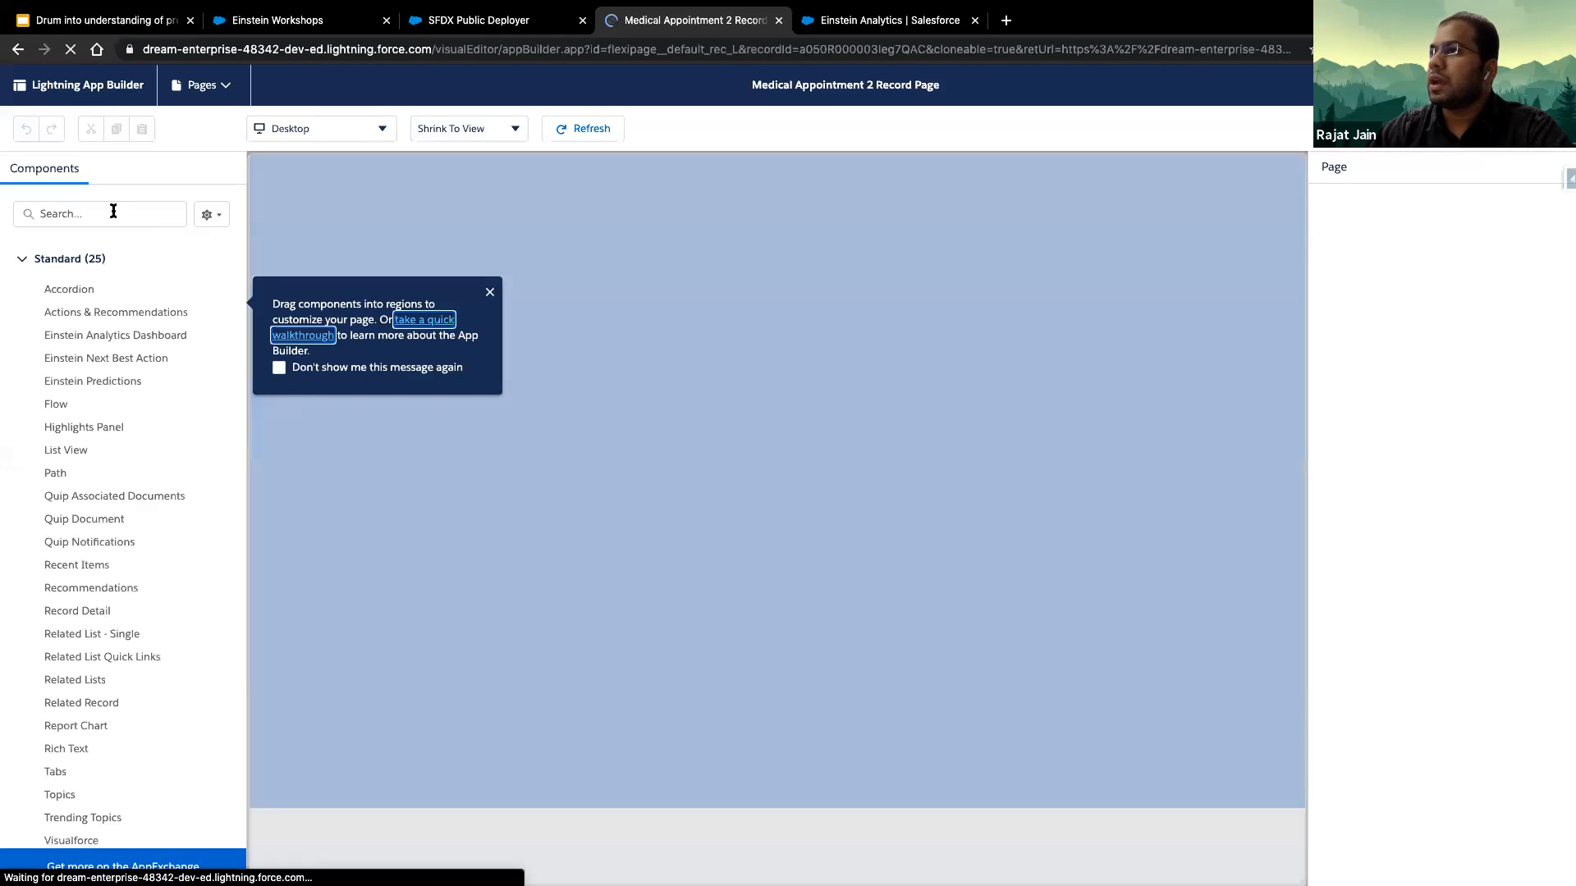
- Add the Einstein Next Best Action component to the record page's empty sidebar region with No Show Strategy as its action strategy, and save
left_click(114, 212)
type("next")
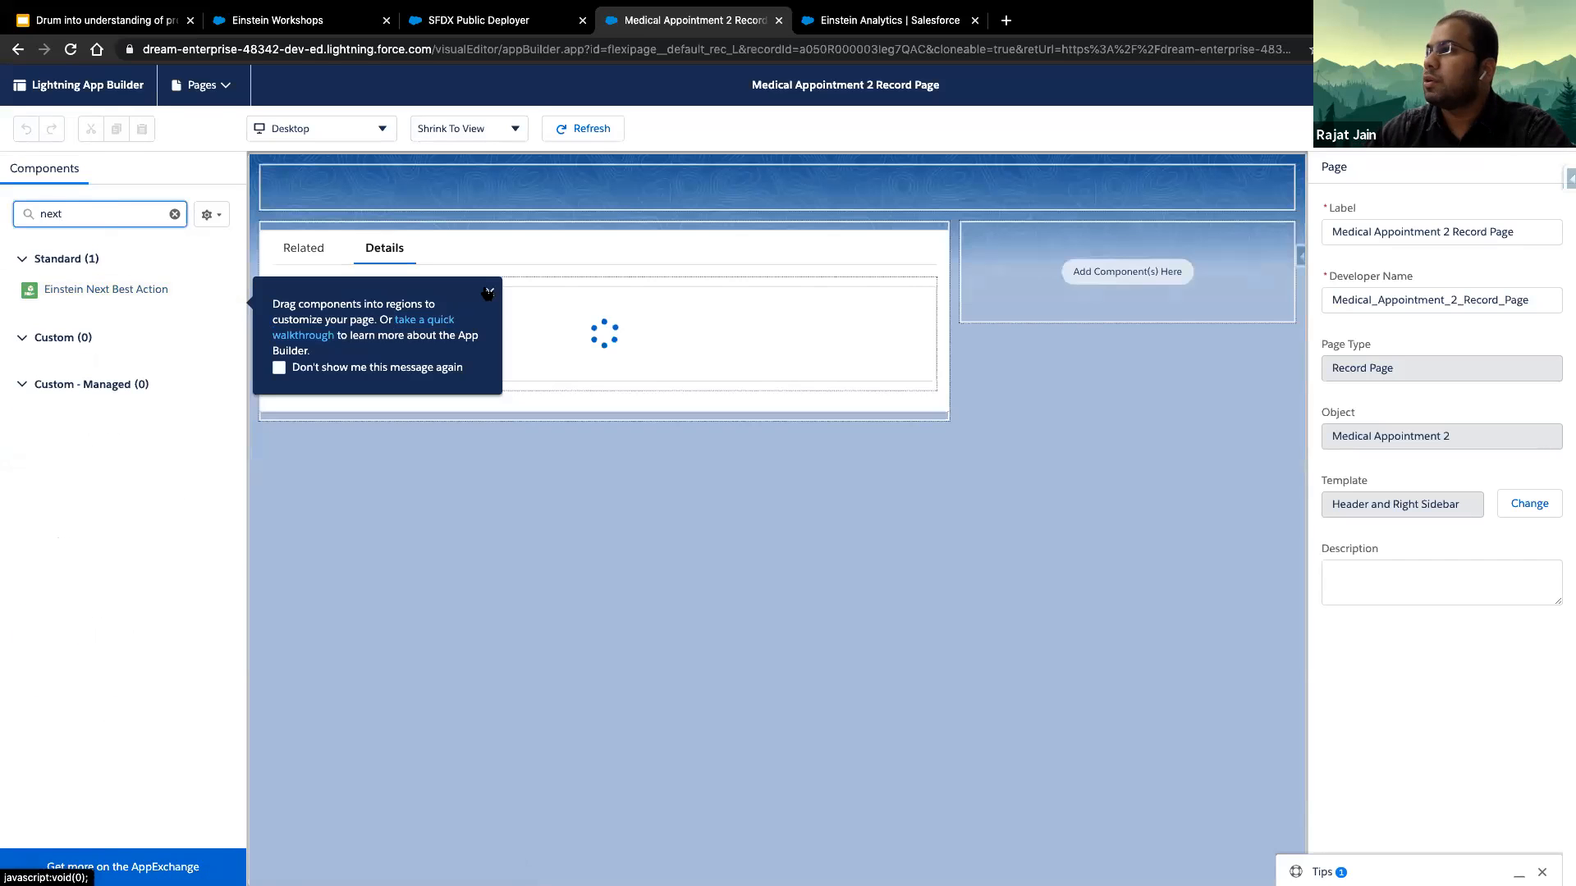
left_click(490, 292)
left_click_drag(106, 289, 1020, 345)
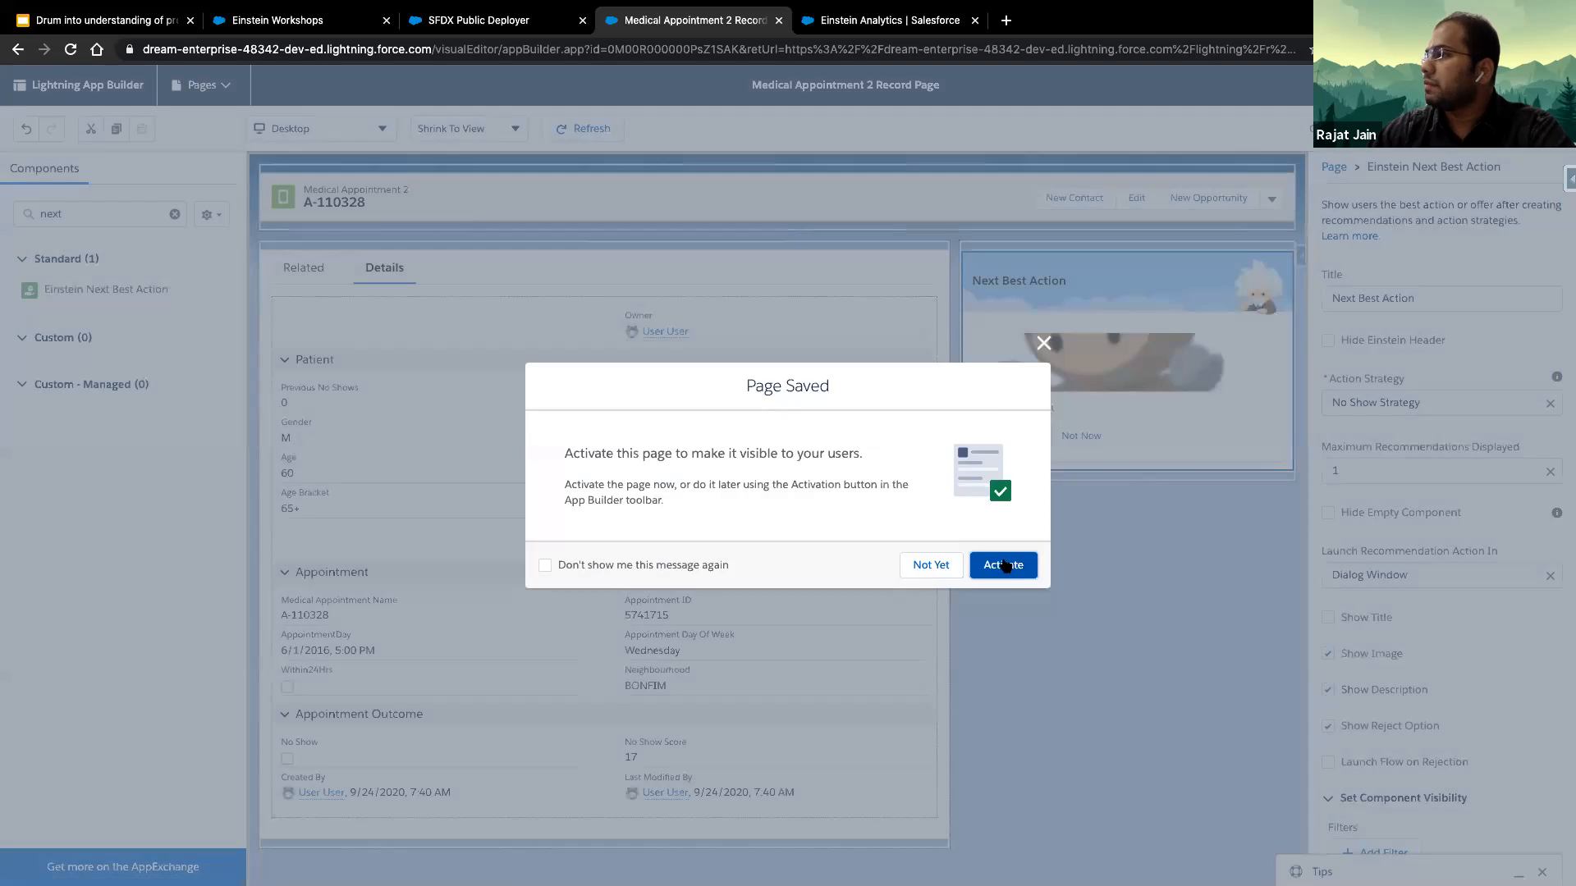
- Activate the Medical Appointment 2 Record Page as the org default for the Desktop form factor
left_click(1006, 563)
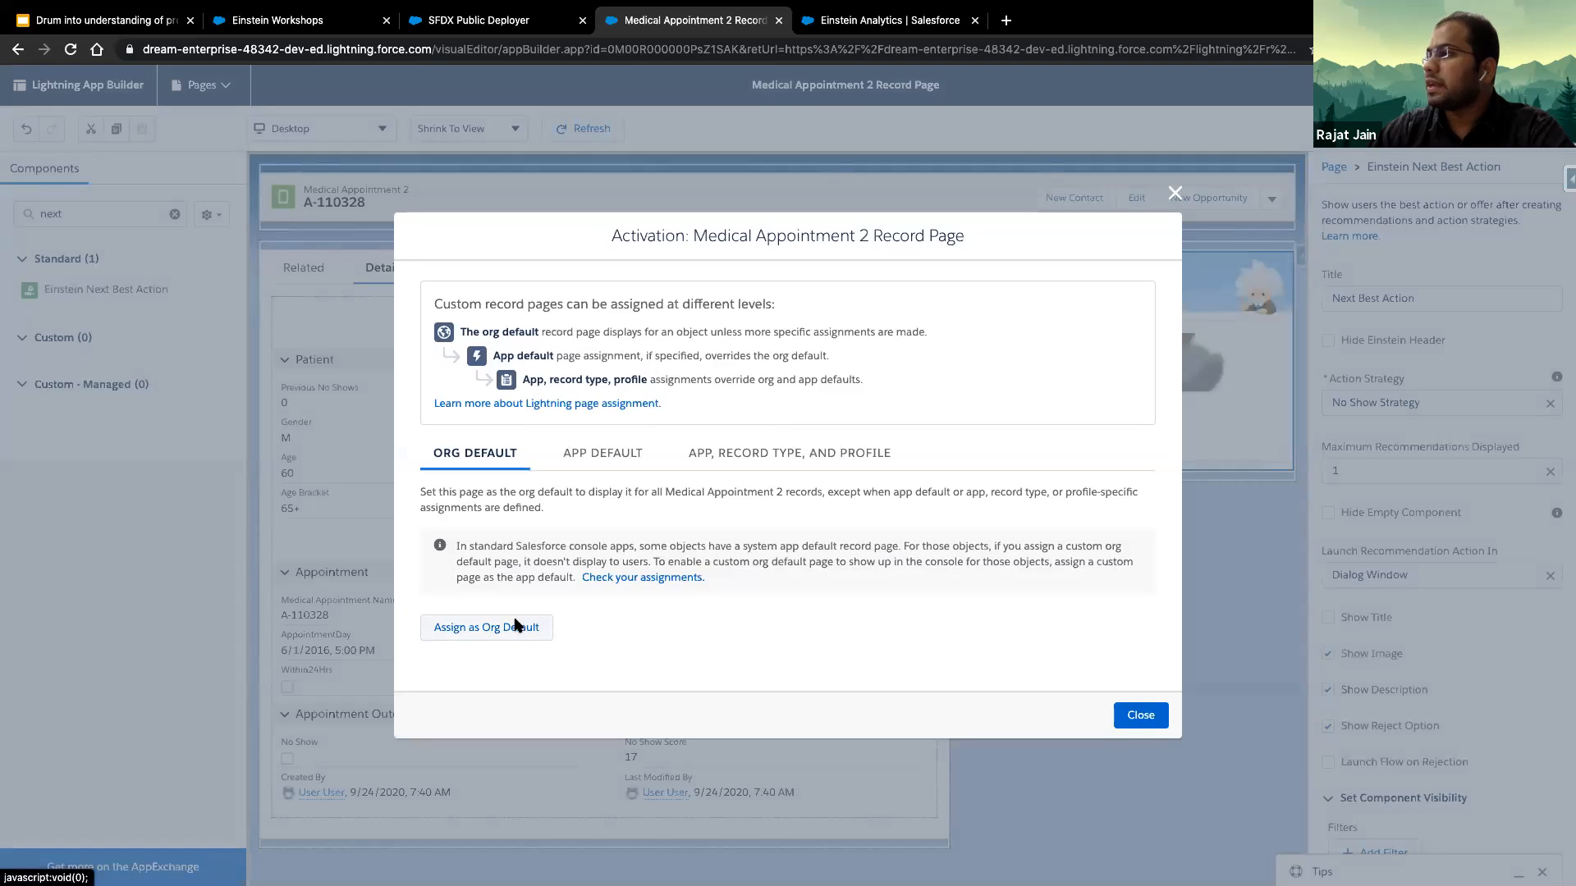
left_click(515, 625)
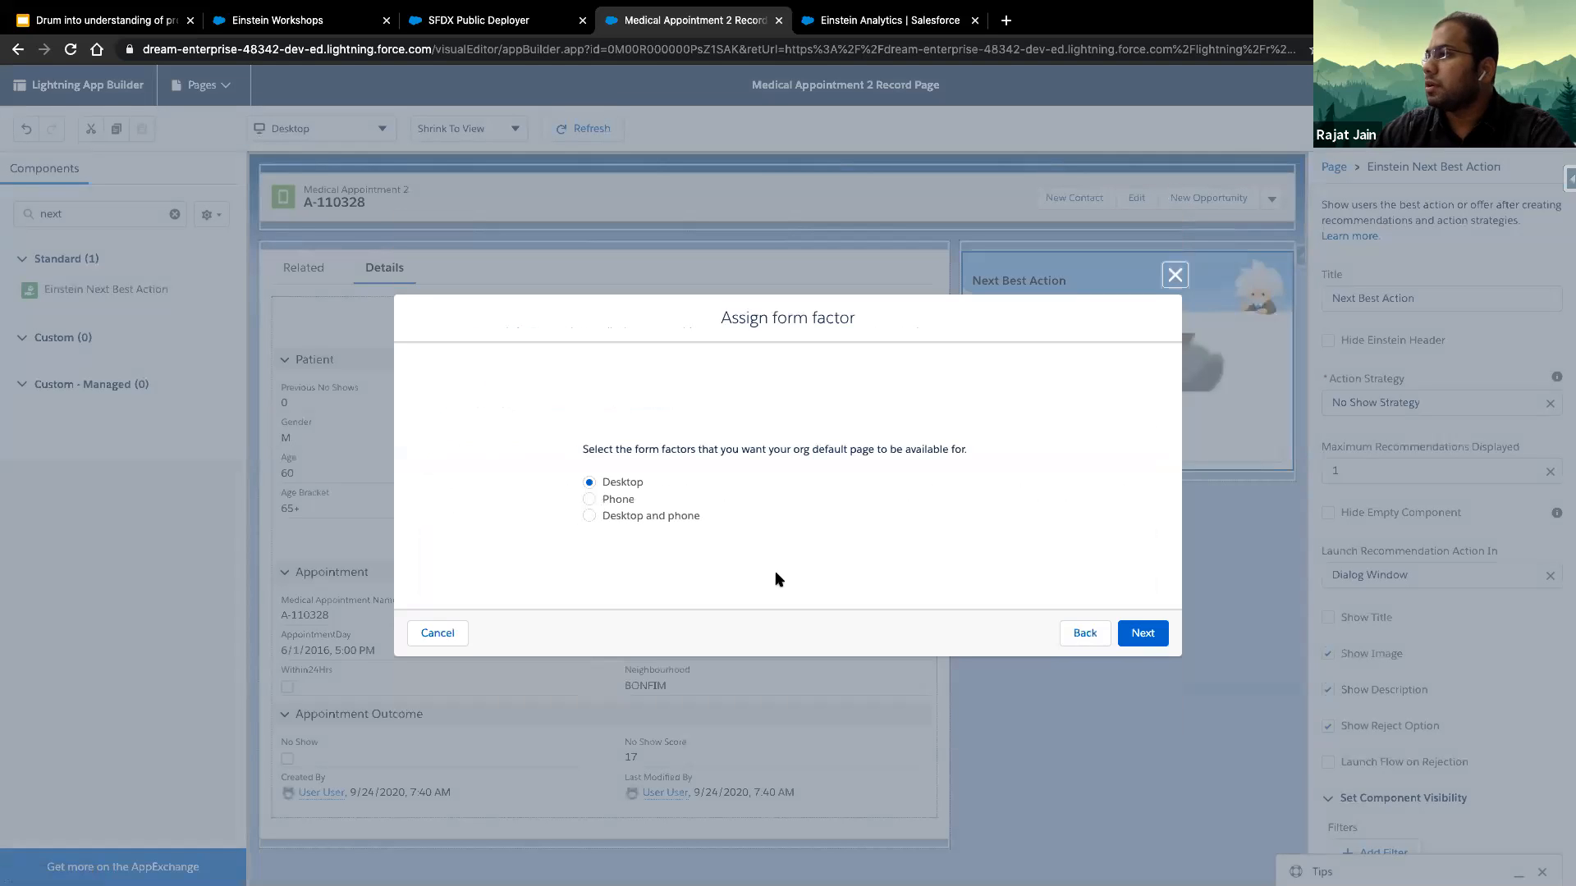
left_click(1140, 630)
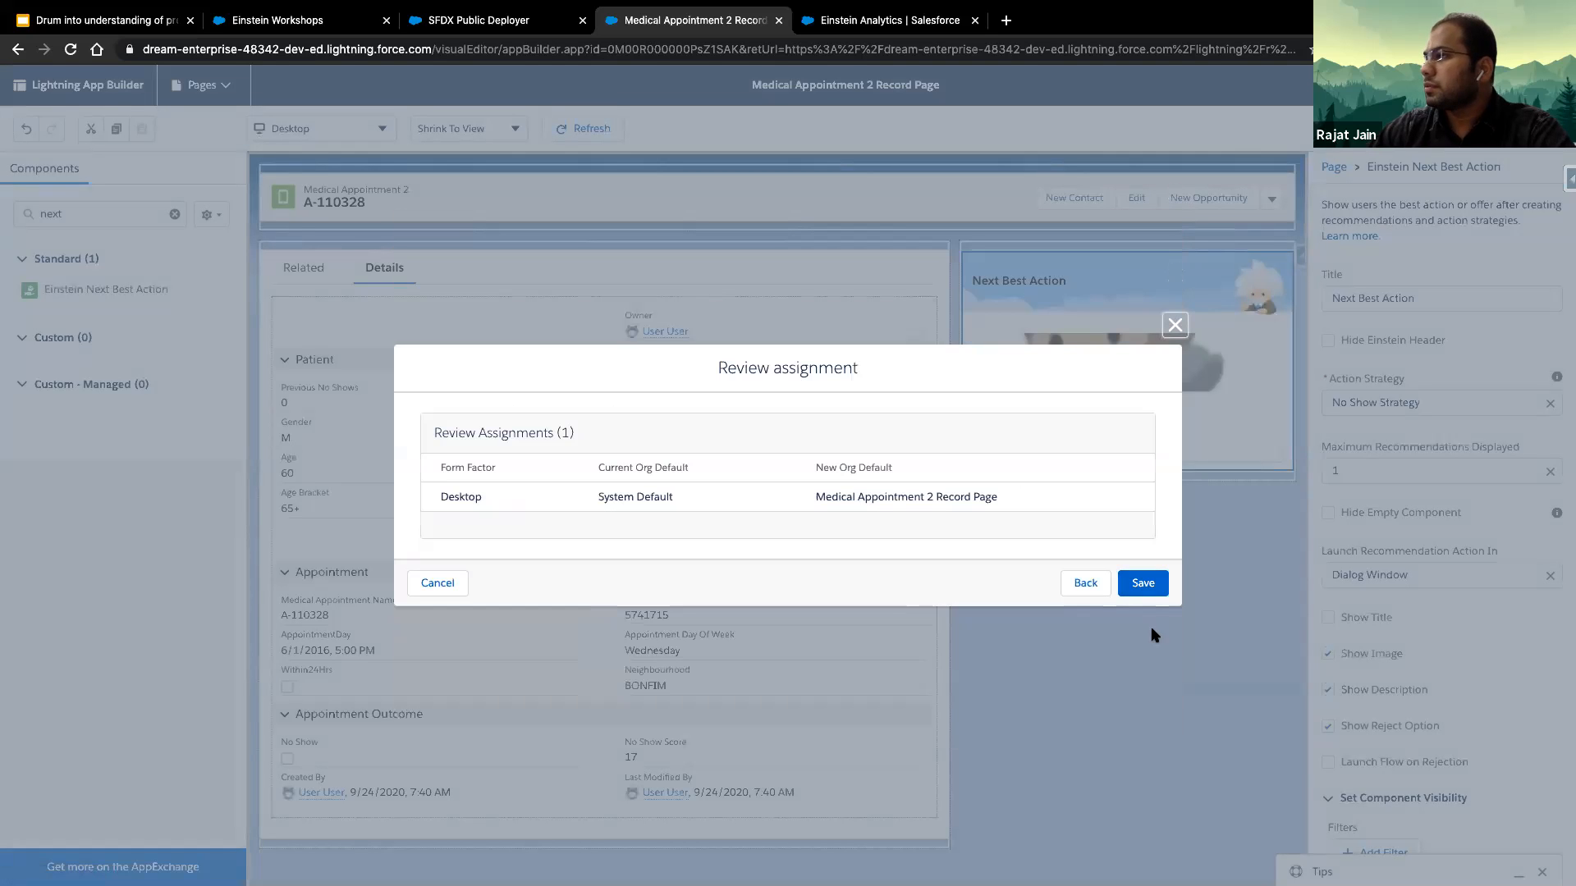
left_click(1138, 580)
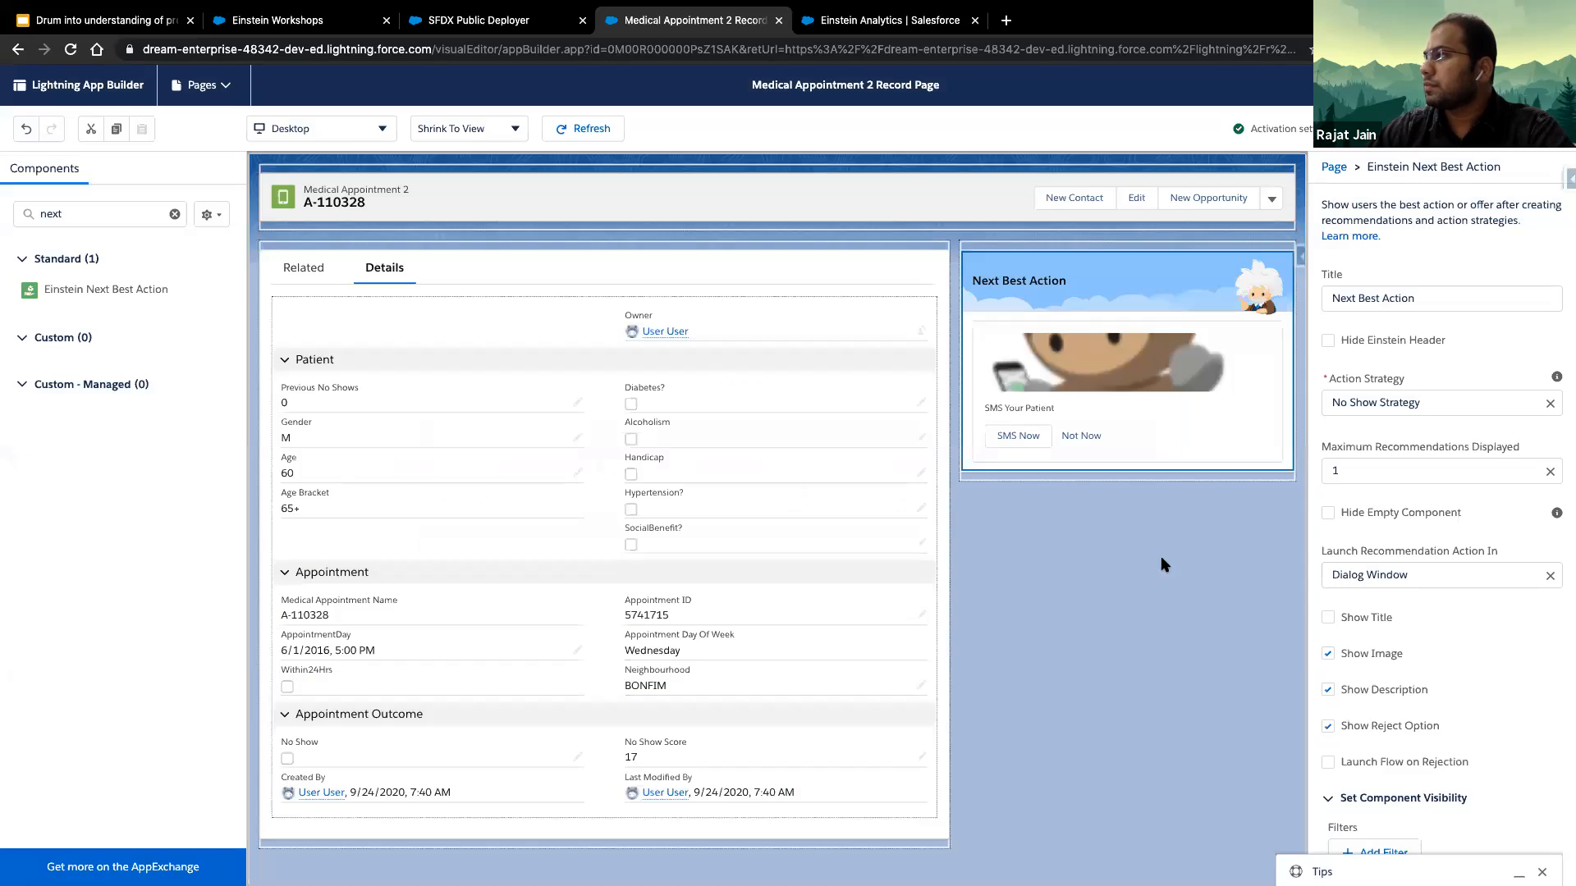
- Leave the page builder and check the Next Best Action recommendation on the first and second appointment records
left_click(1475, 86)
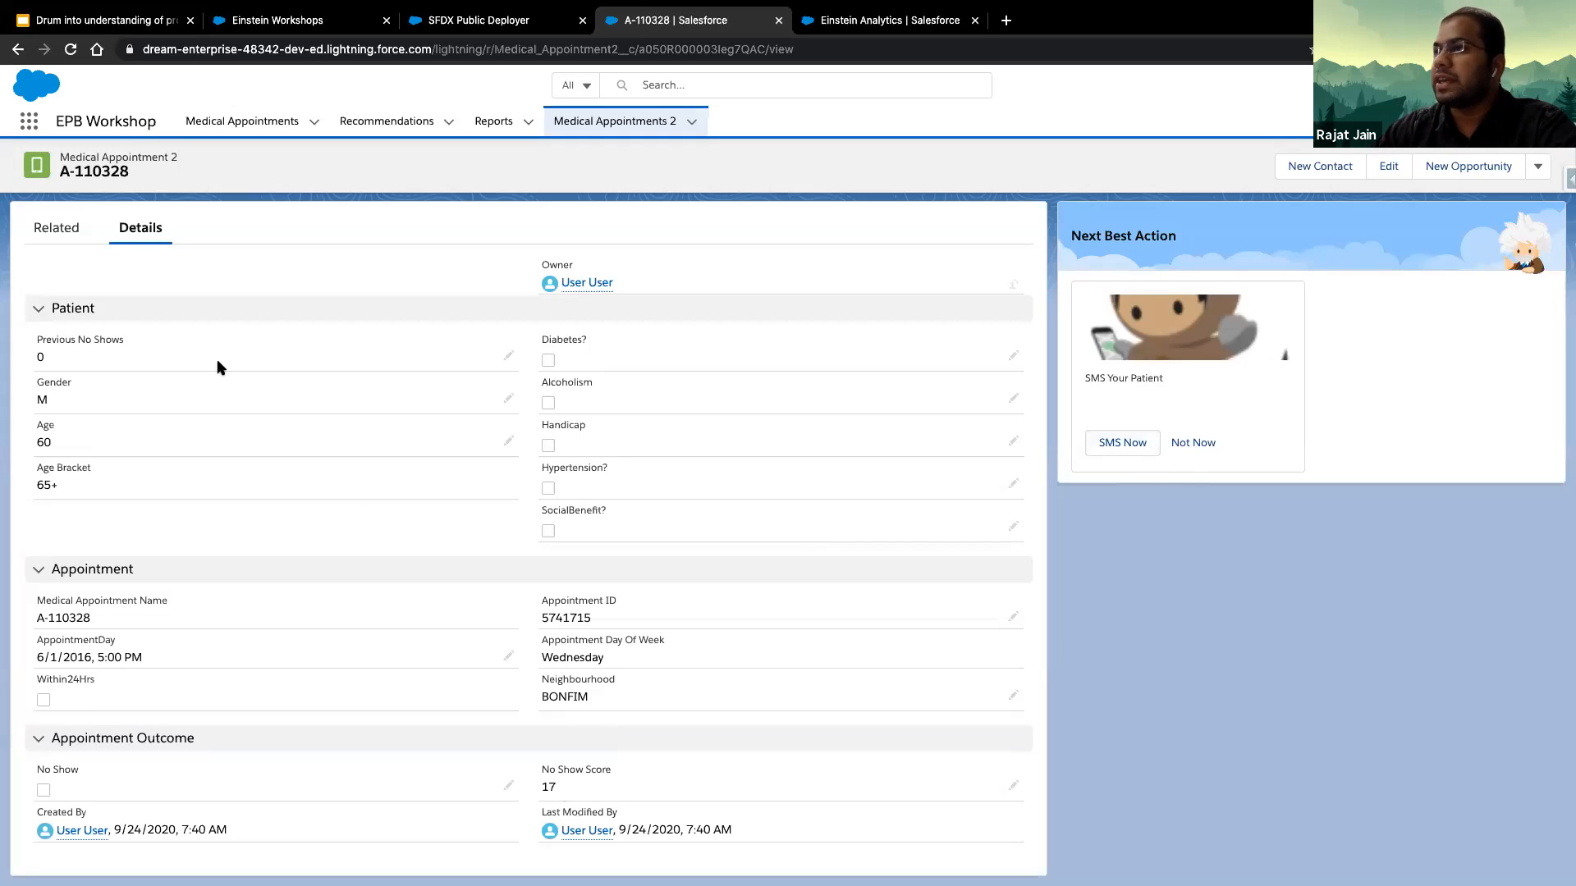
left_click(643, 122)
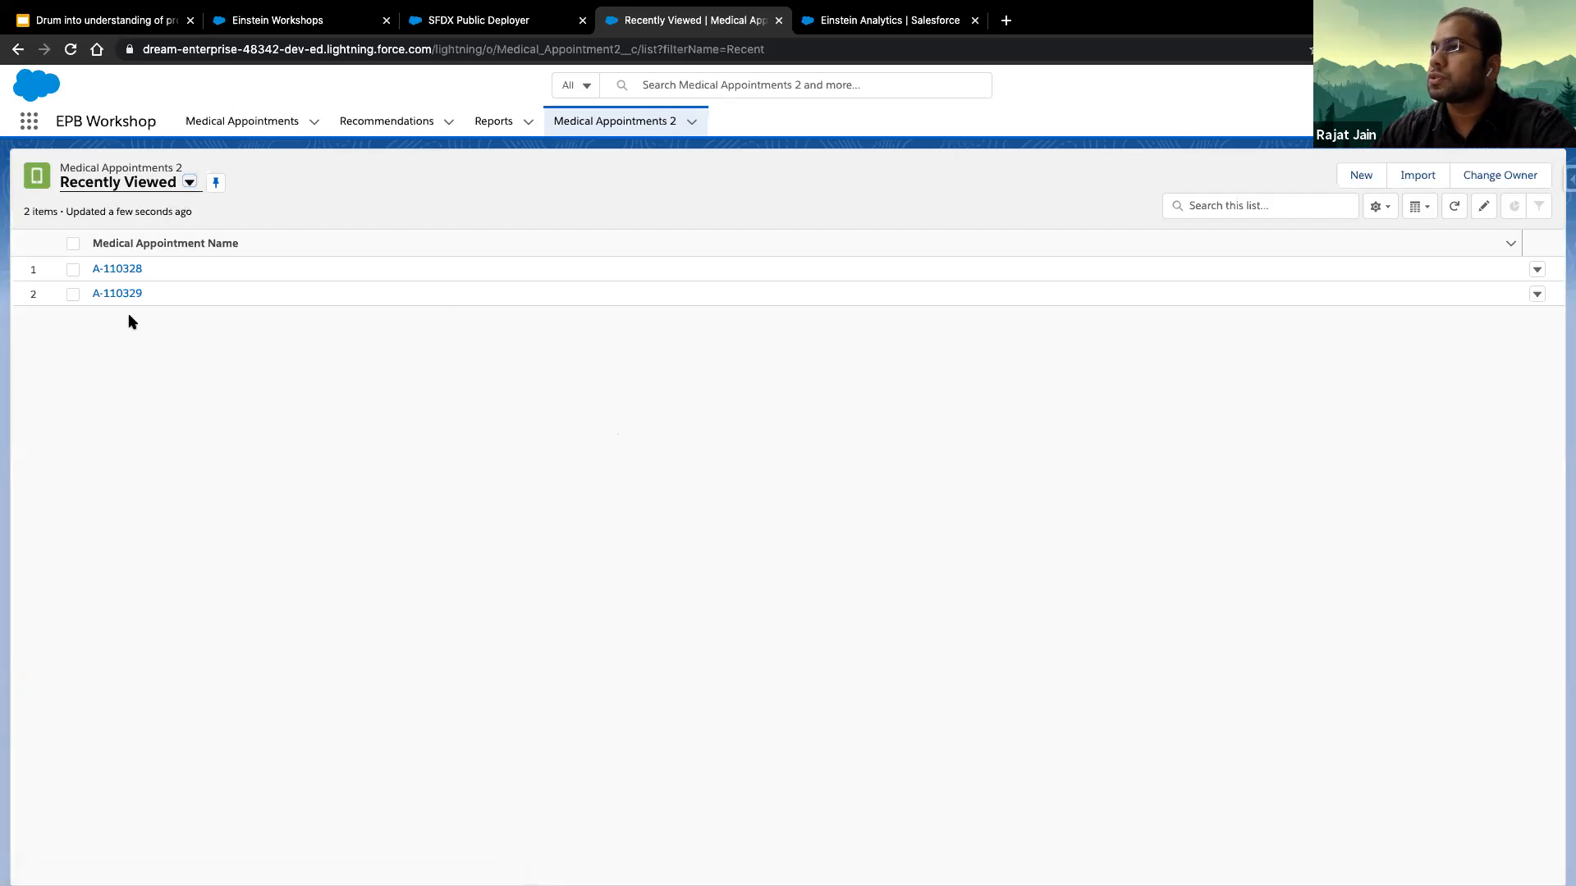
left_click(117, 294)
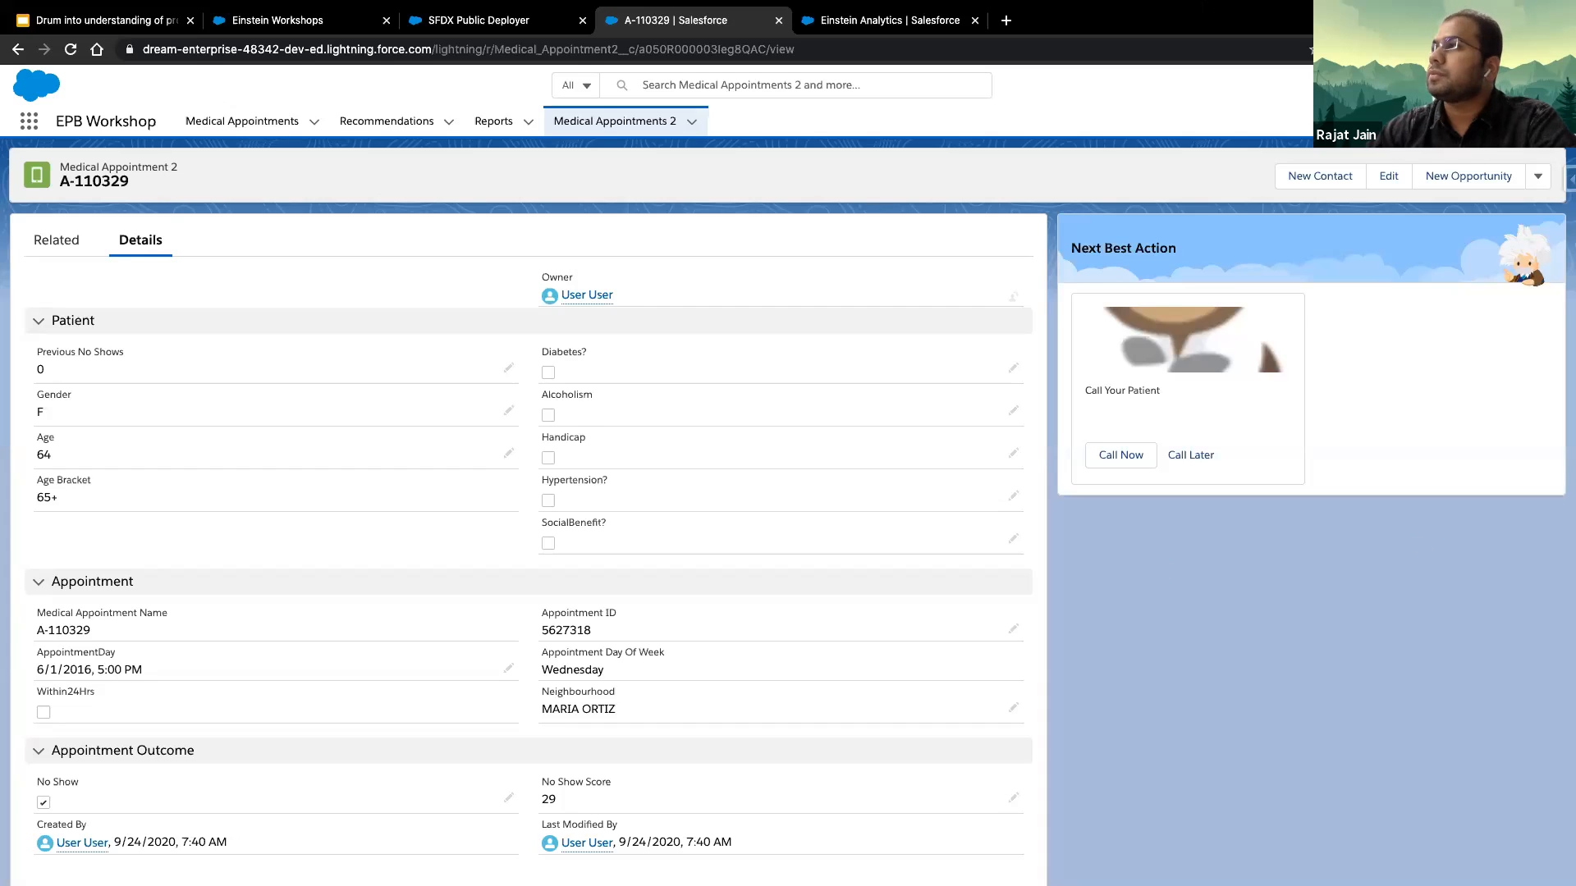
- View the Einstein Workshops page, switch to the hands-on exercises presentation in Google Slides and browse its slides
mouse_move(786, 11)
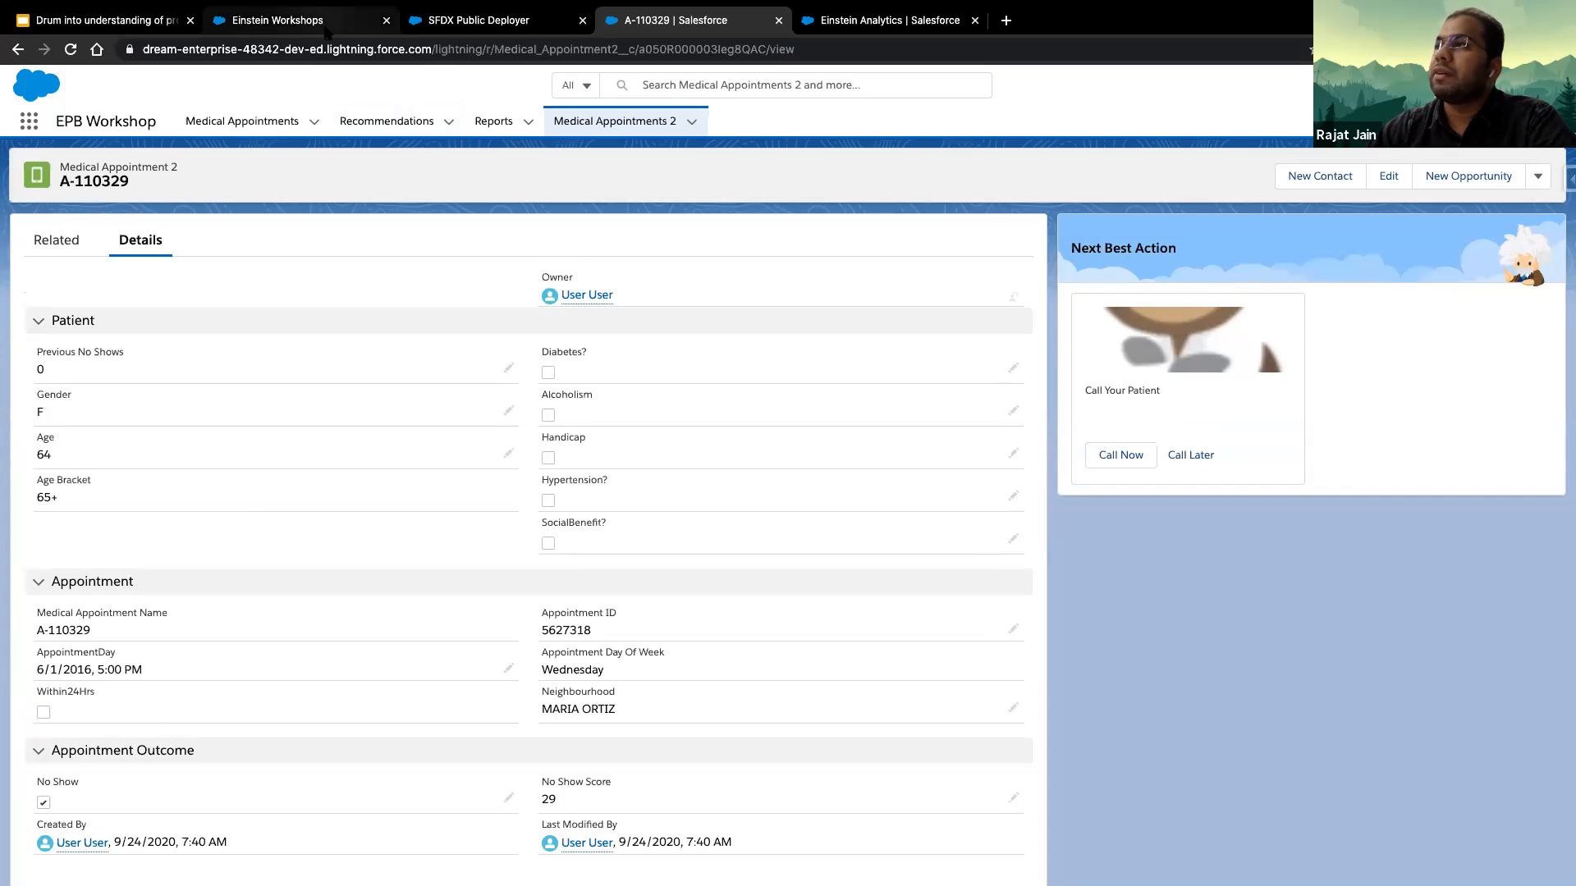
left_click(327, 31)
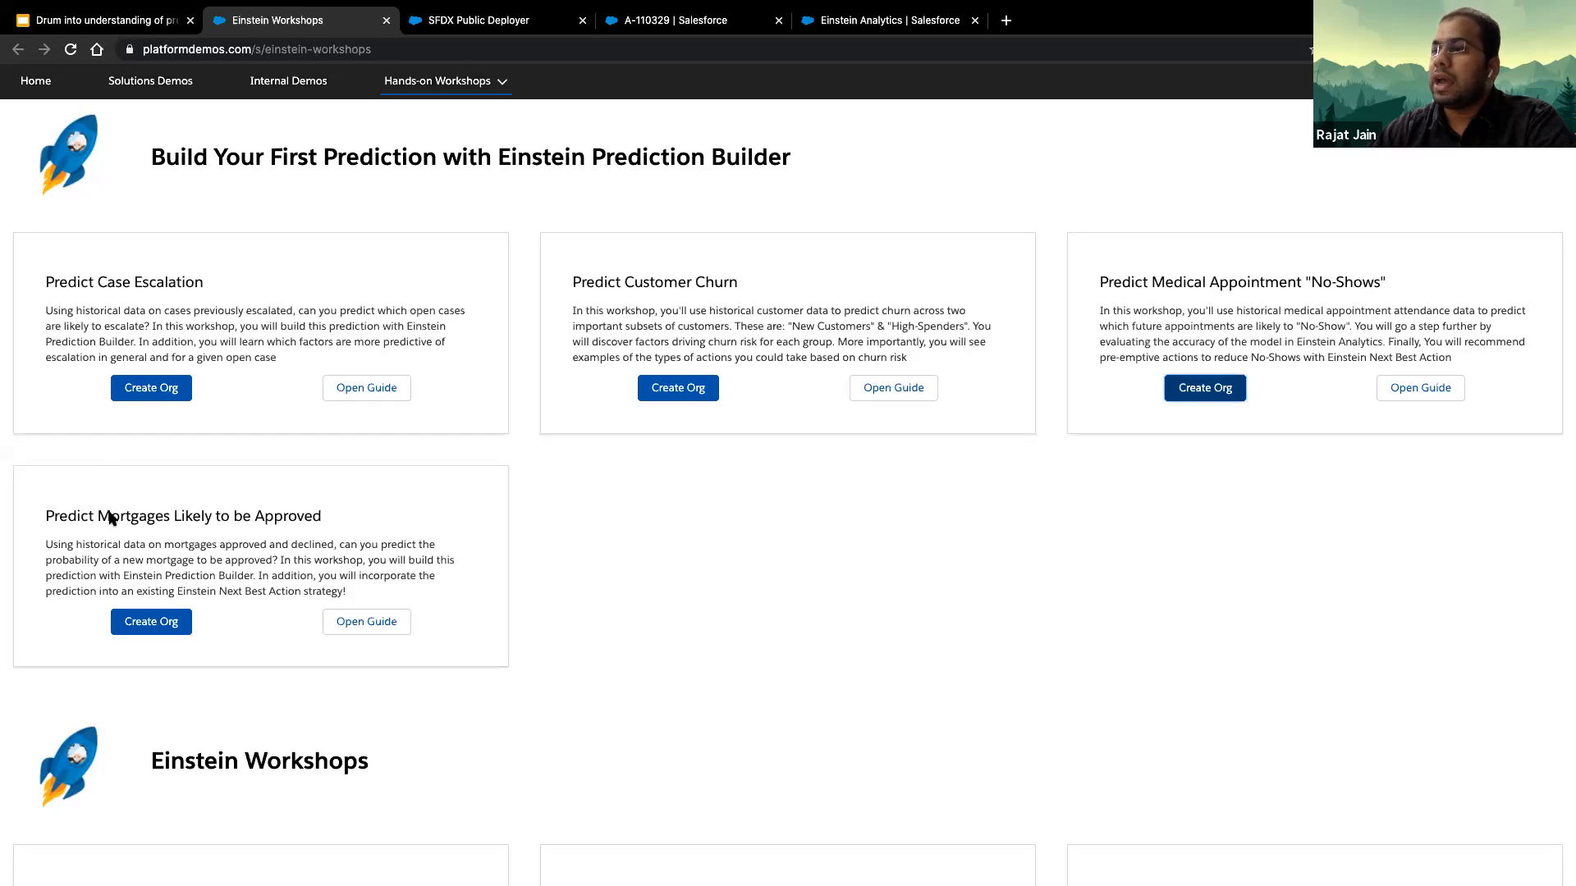
key("ctrl+shift+Tab")
scroll(110, 518, "down", 15)
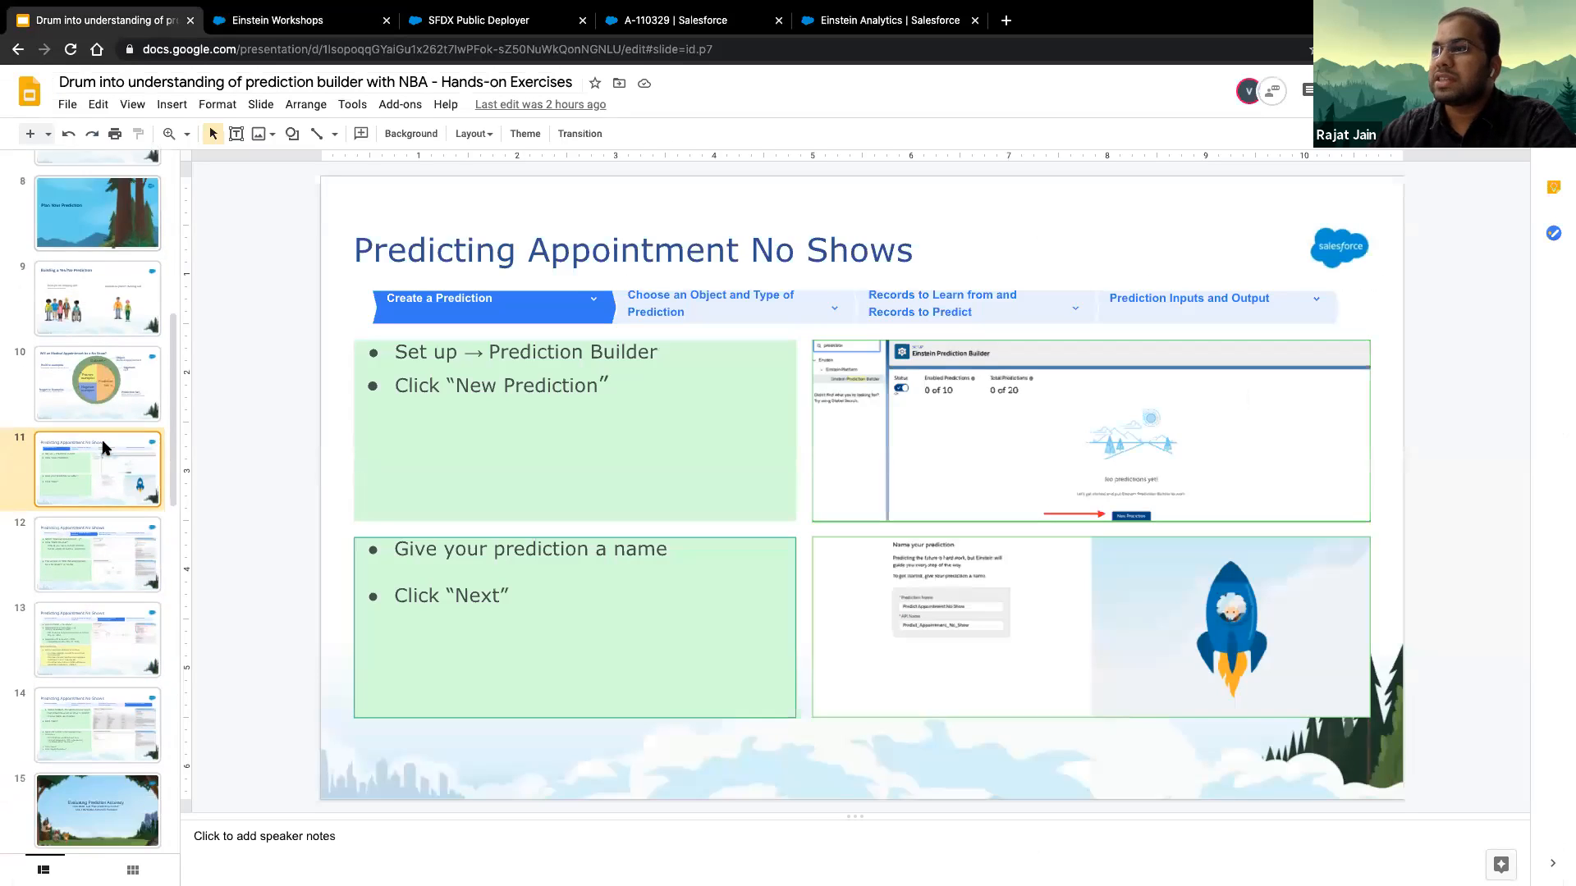